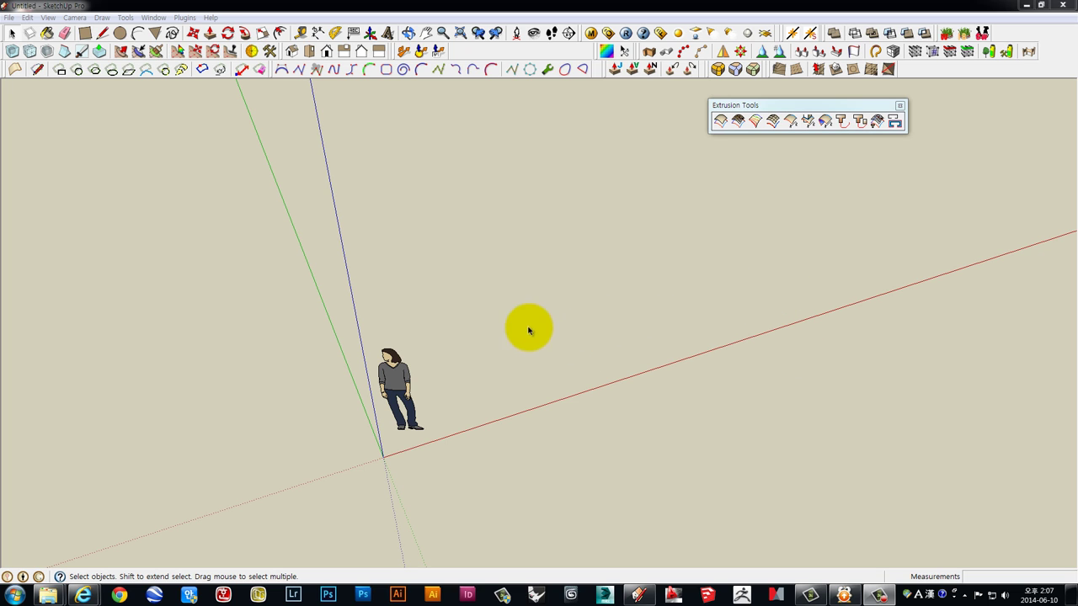
- Orbit the empty scene, move the Extrusion Tools toolbar aside, and switch to the downloaded plugins folder
{"action": "mouse_move", "coordinate": [528, 330]}
{"action": "middle_mouse_down"}
{"action": "mouse_move", "coordinate": [570, 373]}
{"action": "mouse_move", "coordinate": [721, 314]}
{"action": "mouse_move", "coordinate": [745, 318]}
{"action": "mouse_move", "coordinate": [686, 378]}
{"action": "mouse_move", "coordinate": [703, 320]}
{"action": "middle_mouse_up"}
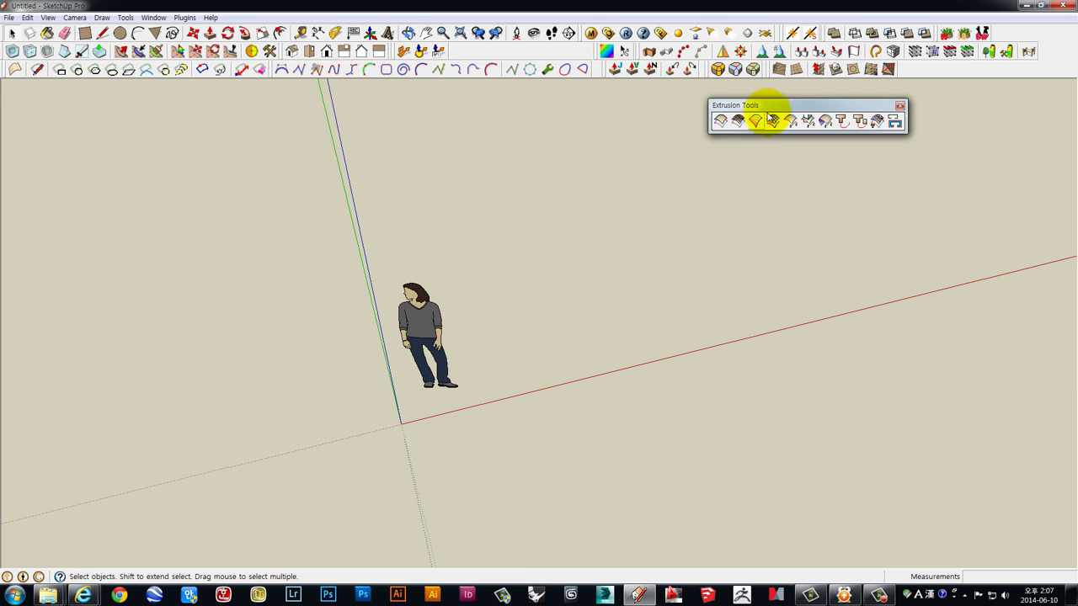
{"action": "left_click_drag", "start_coordinate": [786, 105], "coordinate": [736, 107]}
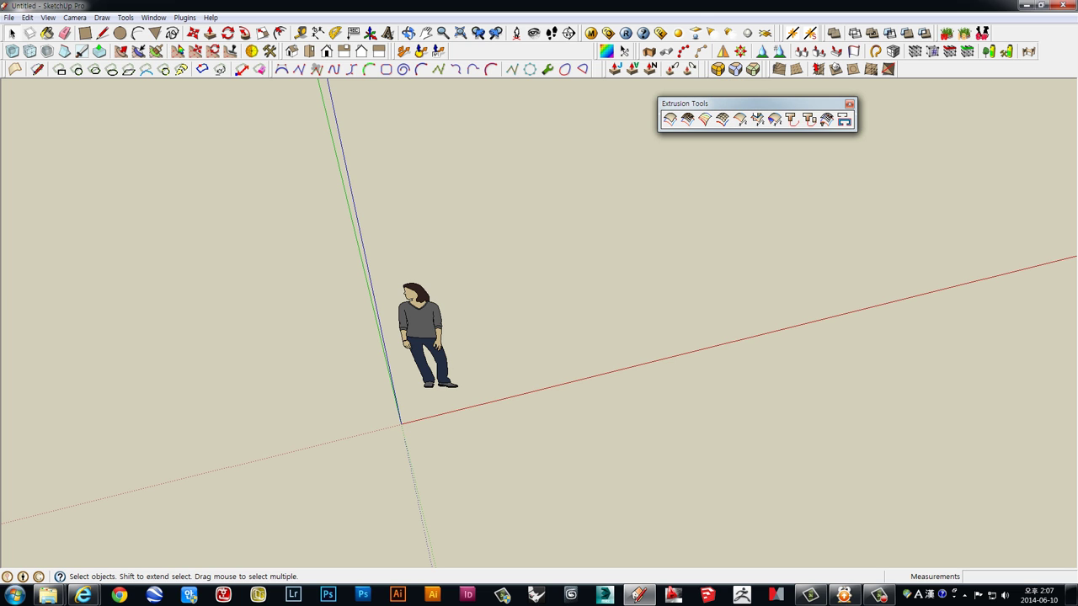
{"action": "key", "text": "alt+Tab"}
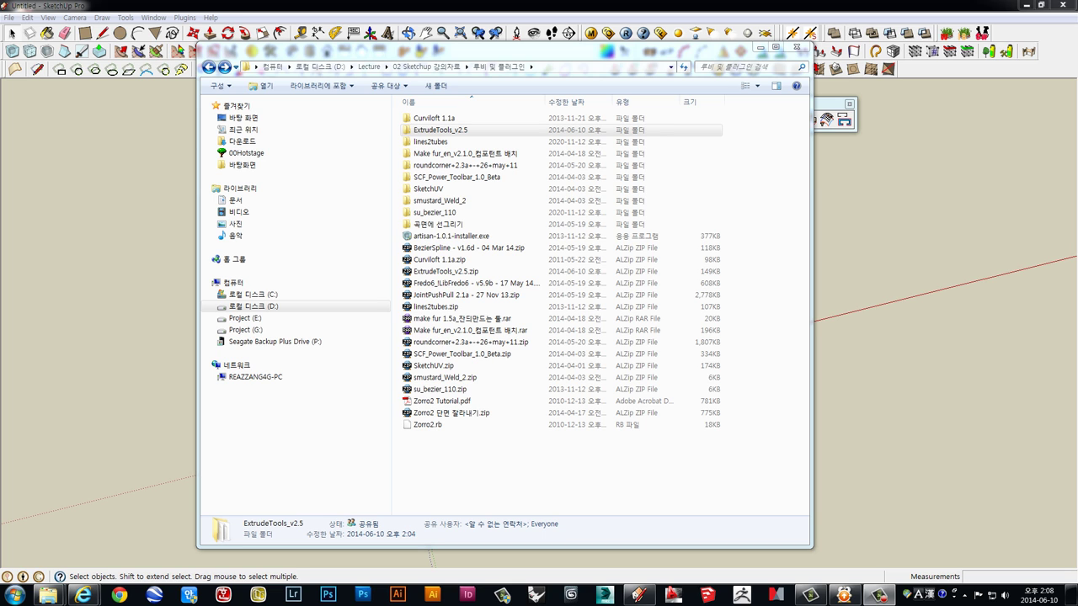
- Open the ExtrudeTools_v2.5 folder to check its files, then close the Explorer window
{"action": "left_click", "coordinate": [412, 131]}
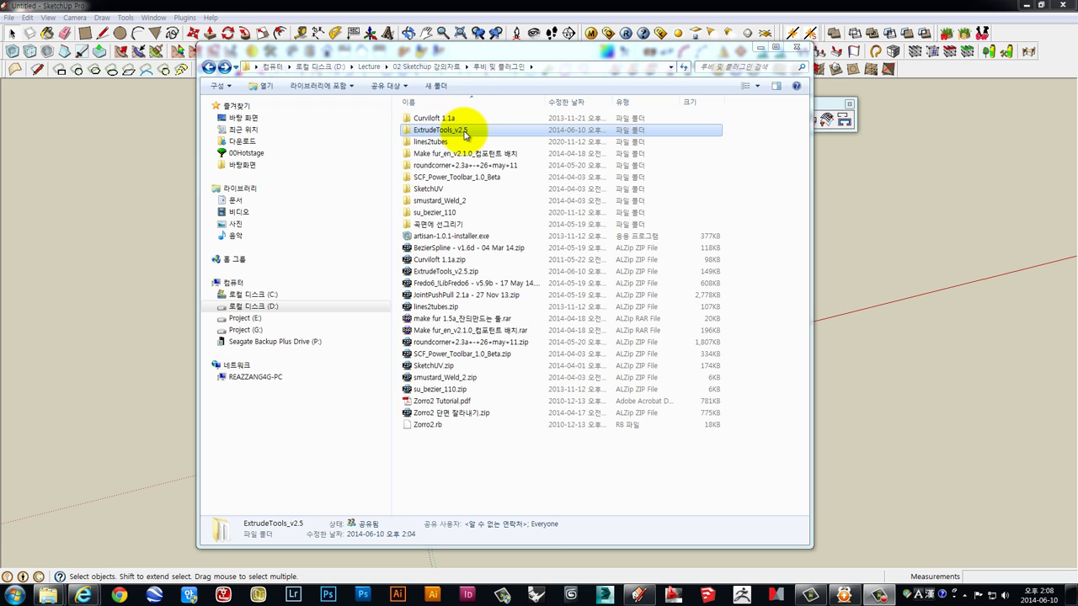
{"action": "double_click", "coordinate": [463, 133]}
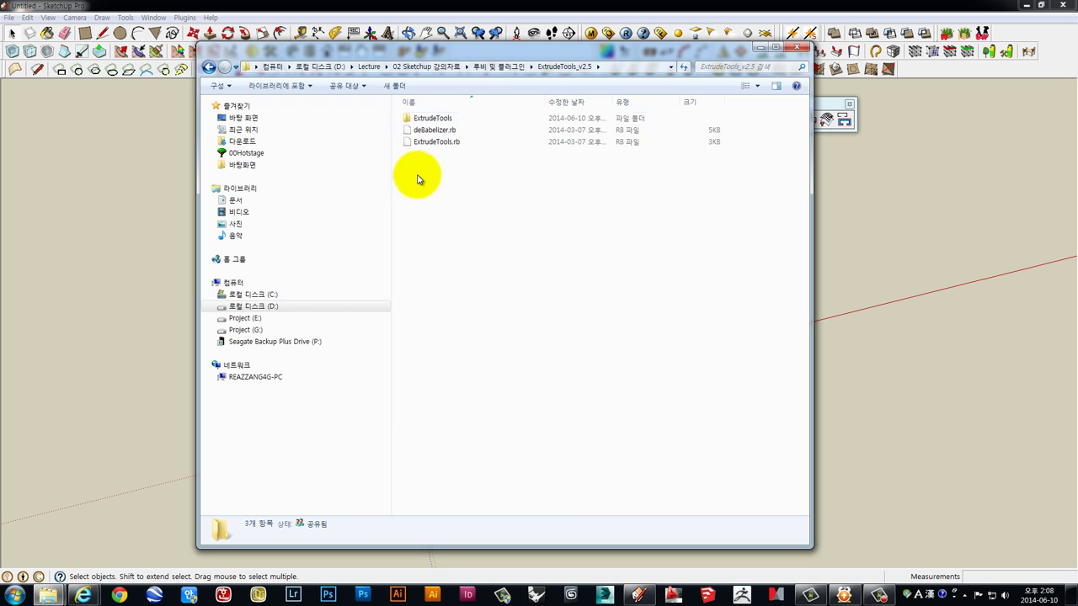
{"action": "left_click", "coordinate": [795, 51]}
- Orbit the empty scene until the green axis points up and reposition the toolbar
{"action": "middle_click_drag", "start_coordinate": [544, 264], "coordinate": [666, 248]}
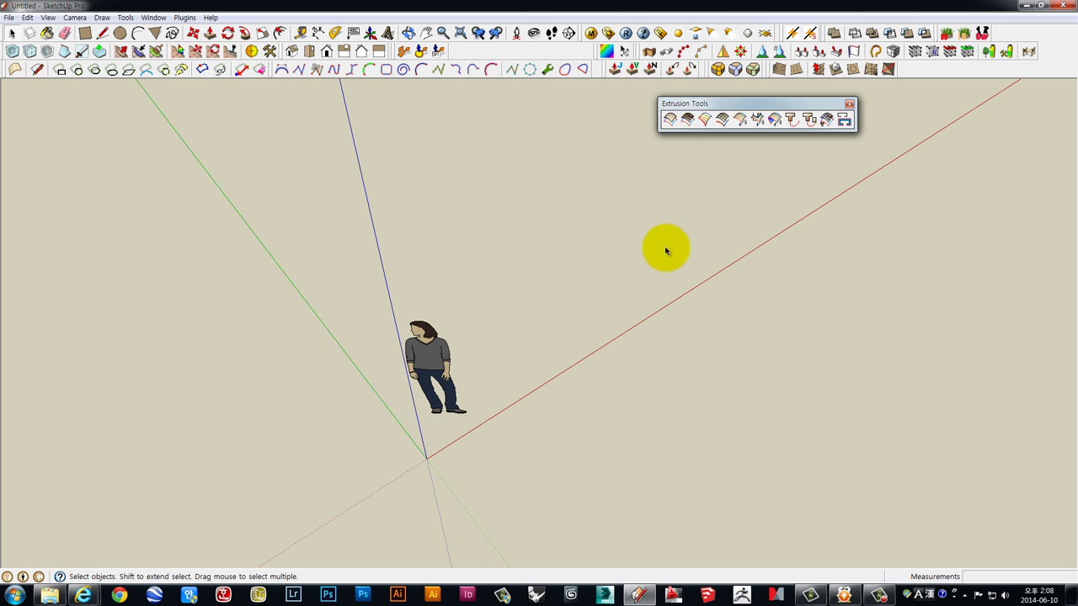
{"action": "middle_click_drag", "start_coordinate": [690, 334], "coordinate": [664, 301]}
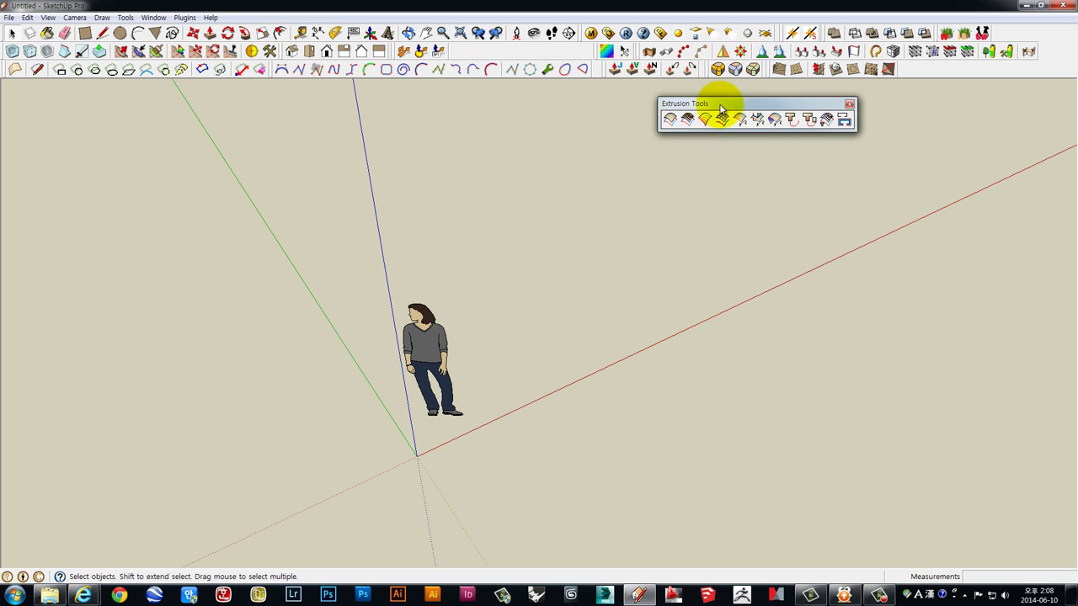
{"action": "left_click_drag", "start_coordinate": [729, 108], "coordinate": [762, 109]}
{"action": "middle_click_drag", "start_coordinate": [860, 288], "coordinate": [826, 337]}
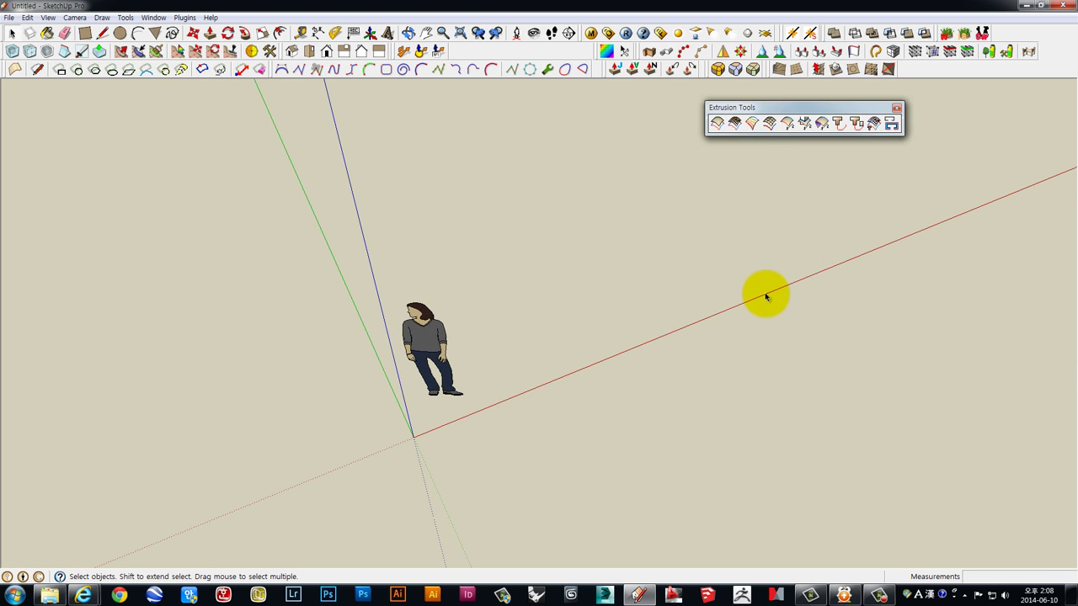
{"action": "middle_click_drag", "start_coordinate": [764, 294], "coordinate": [753, 315]}
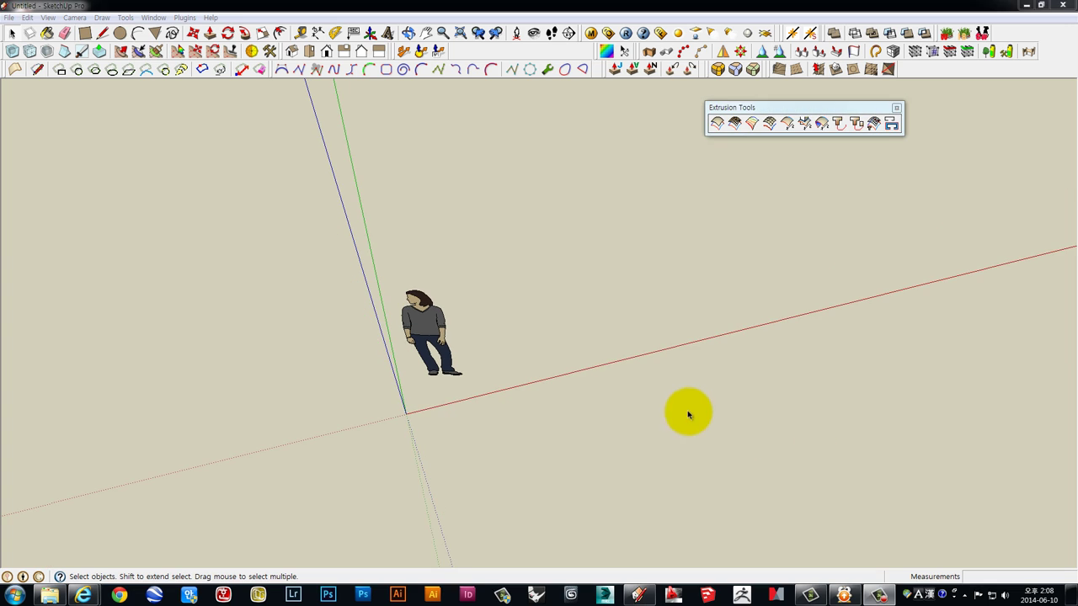
{"action": "middle_click_drag", "start_coordinate": [687, 413], "coordinate": [554, 397]}
- Start an arc with its first point beside the figure
{"action": "left_click", "coordinate": [135, 34]}
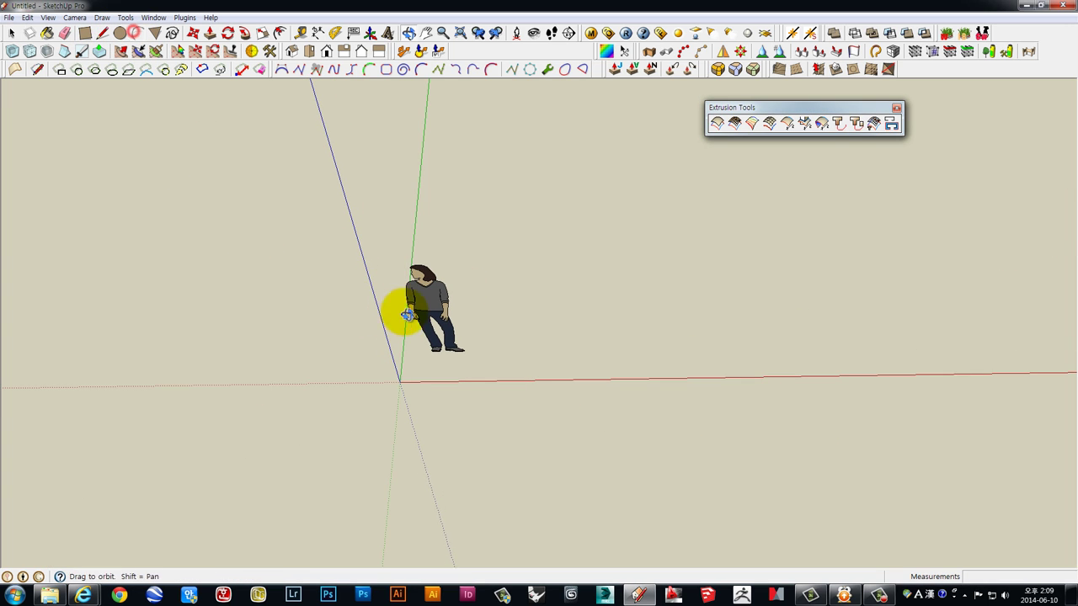
{"action": "middle_click_drag", "start_coordinate": [396, 308], "coordinate": [488, 438]}
{"action": "left_click", "coordinate": [493, 444]}
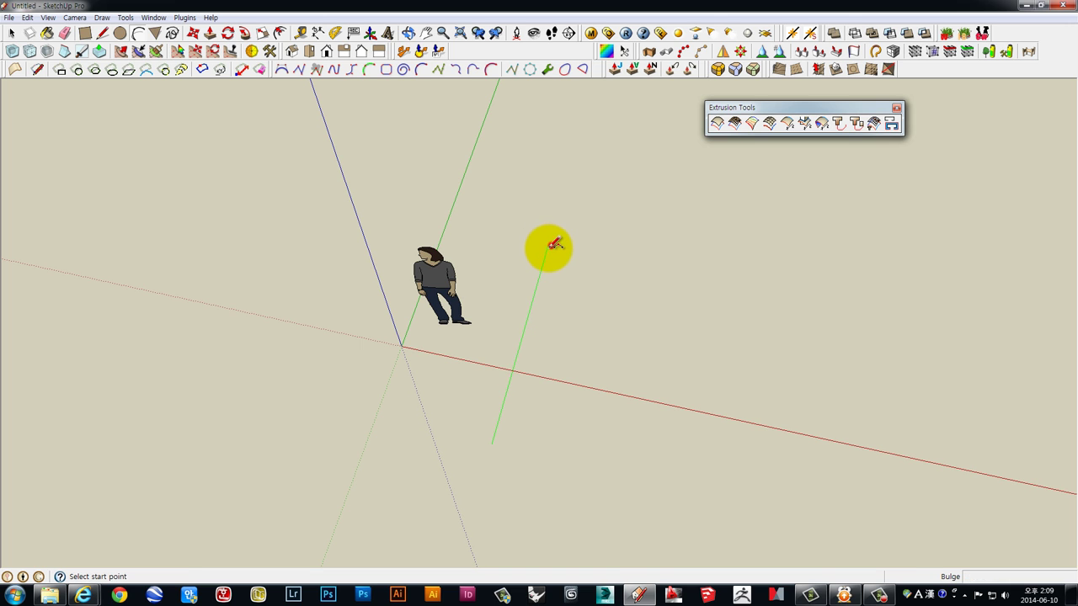
- Finish the arc with its second endpoint and bulge, then select it
{"action": "left_click", "coordinate": [548, 245]}
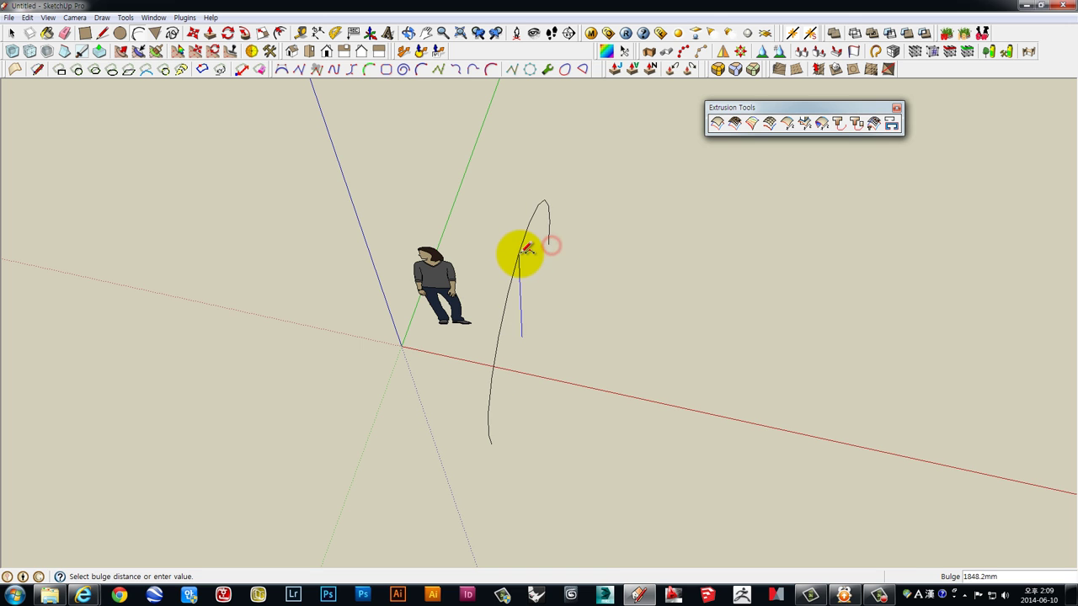
{"action": "left_click", "coordinate": [498, 296]}
{"action": "mouse_move", "coordinate": [625, 284]}
{"action": "middle_mouse_down"}
{"action": "mouse_move", "coordinate": [563, 188]}
{"action": "mouse_move", "coordinate": [717, 303]}
{"action": "mouse_move", "coordinate": [606, 303]}
{"action": "mouse_move", "coordinate": [689, 292]}
{"action": "mouse_move", "coordinate": [553, 331]}
{"action": "middle_mouse_up"}
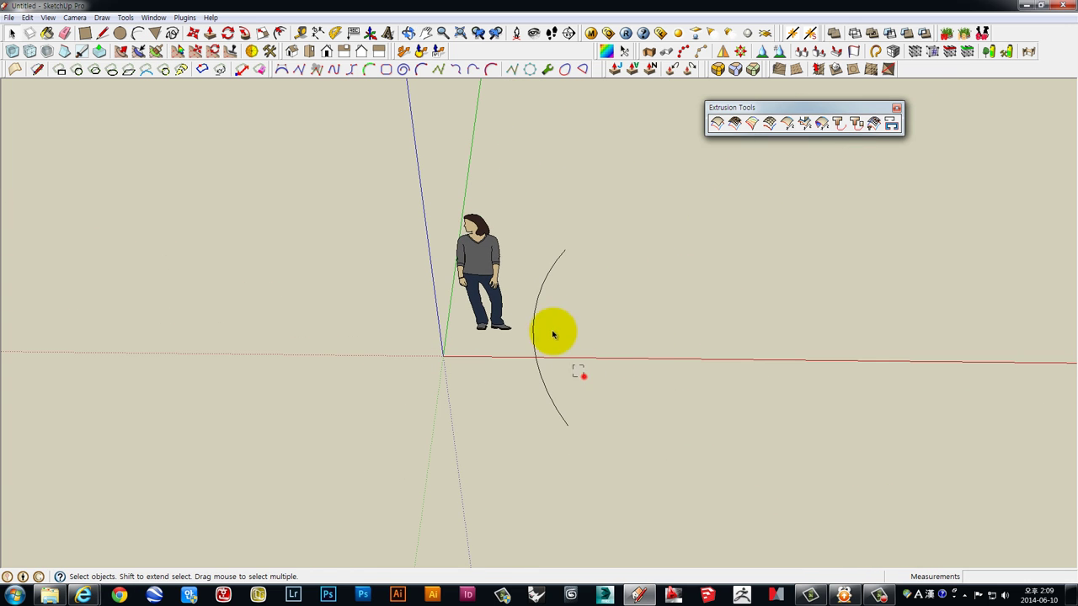
{"action": "left_click", "coordinate": [552, 281]}
{"action": "middle_click_drag", "start_coordinate": [552, 281], "coordinate": [524, 329]}
- Rotate the arc 90° about its endpoint so it stands upright
{"action": "key", "text": "q"}
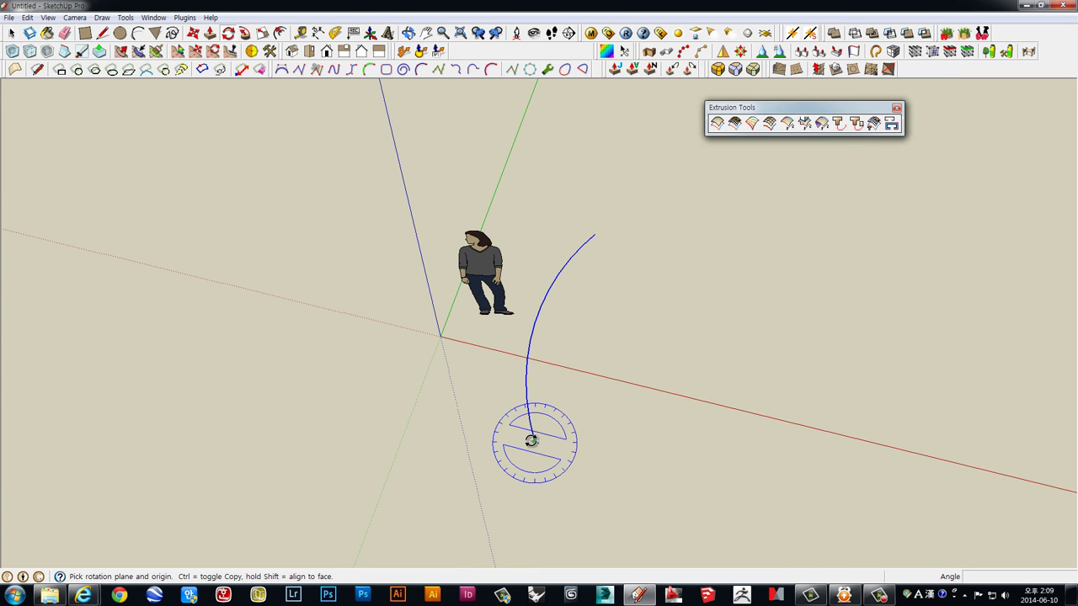
{"action": "left_click", "coordinate": [534, 440]}
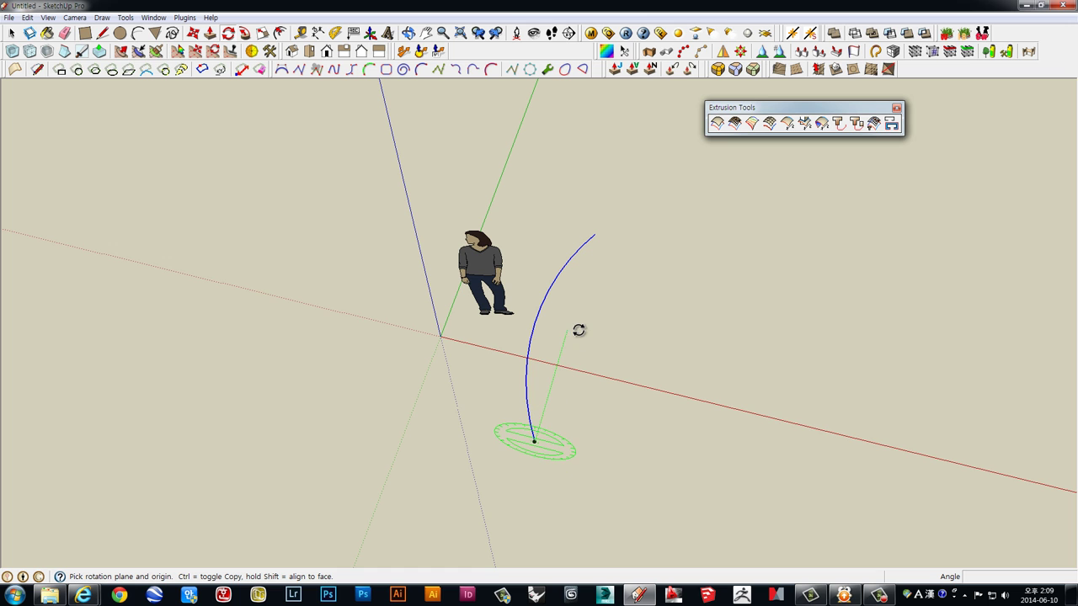
{"action": "left_click", "coordinate": [396, 404]}
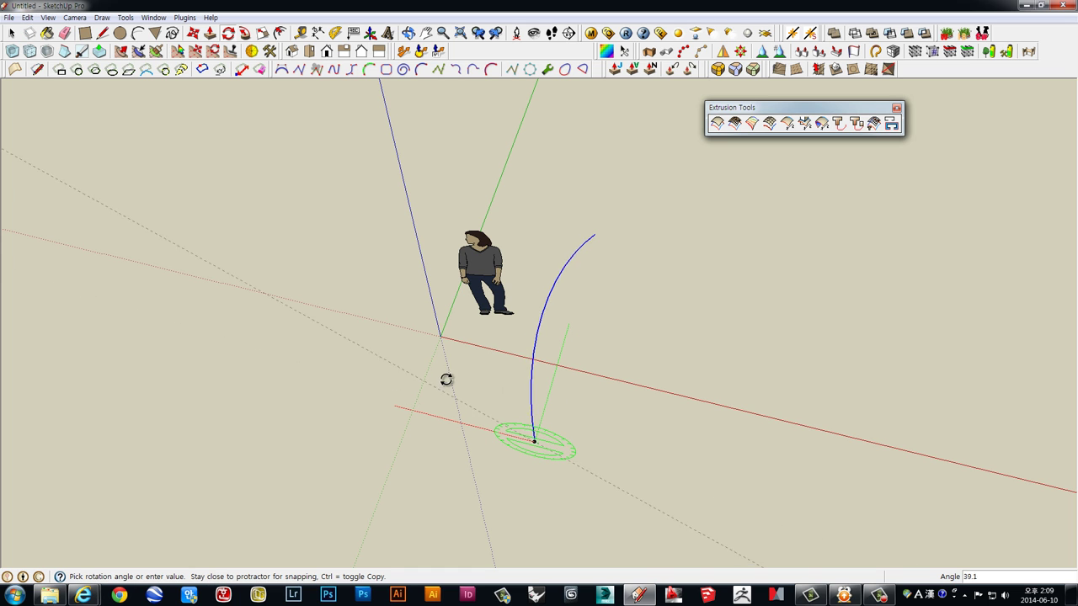
{"action": "left_click", "coordinate": [531, 378]}
- Place a rotated copy of the arc lying flat from its lower end
{"action": "mouse_move", "coordinate": [698, 433]}
{"action": "middle_mouse_down"}
{"action": "mouse_move", "coordinate": [265, 169]}
{"action": "mouse_move", "coordinate": [169, 179]}
{"action": "mouse_move", "coordinate": [820, 378]}
{"action": "mouse_move", "coordinate": [767, 421]}
{"action": "mouse_move", "coordinate": [558, 351]}
{"action": "mouse_move", "coordinate": [451, 331]}
{"action": "mouse_move", "coordinate": [413, 356]}
{"action": "mouse_move", "coordinate": [393, 354]}
{"action": "middle_mouse_up"}
{"action": "left_click", "coordinate": [392, 347]}
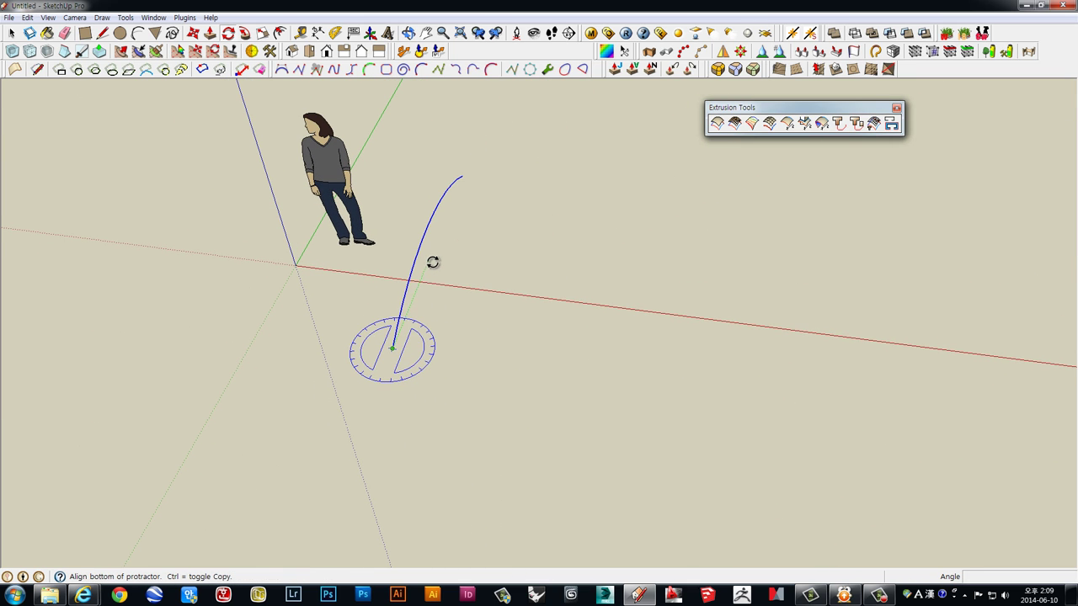
{"action": "left_click", "coordinate": [433, 261]}
{"action": "left_click", "coordinate": [520, 355]}
- Select both arcs and make a copy rotated 180° around their corner
{"action": "middle_click_drag", "start_coordinate": [644, 362], "coordinate": [464, 305]}
{"action": "key", "text": "space"}
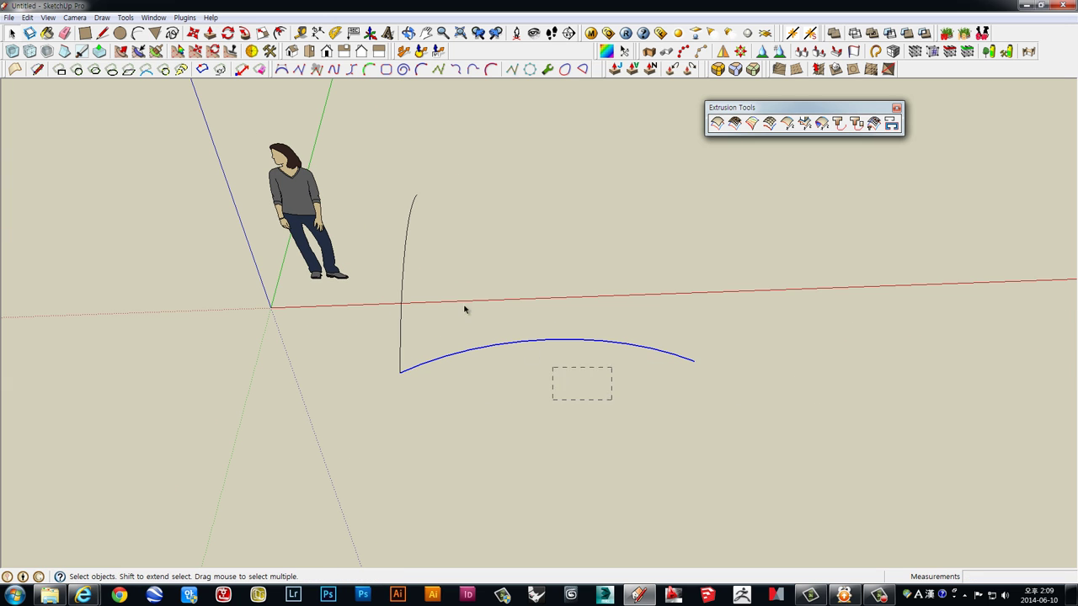
{"action": "left_click", "coordinate": [403, 255]}
{"action": "left_click_drag", "start_coordinate": [422, 312], "coordinate": [422, 312]}
{"action": "mouse_move", "coordinate": [539, 298]}
{"action": "middle_mouse_down"}
{"action": "mouse_move", "coordinate": [513, 385]}
{"action": "mouse_move", "coordinate": [573, 288]}
{"action": "middle_mouse_up"}
{"action": "key", "text": "q"}
{"action": "left_click_drag", "start_coordinate": [588, 236], "coordinate": [589, 224]}
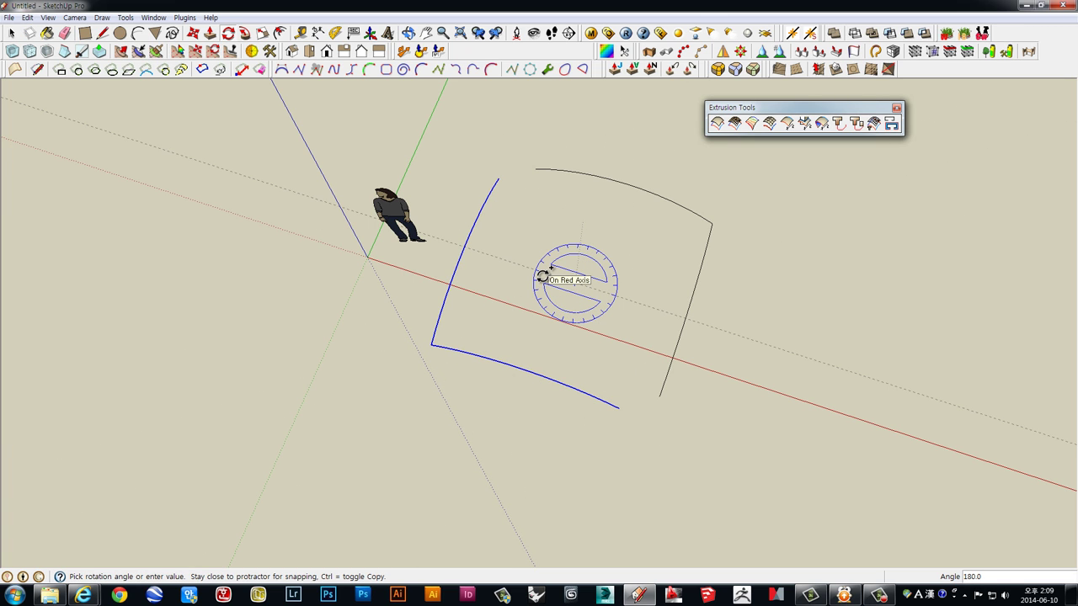
{"action": "left_click", "coordinate": [542, 276]}
- Move the rotated copy so its end snaps onto the original arc's end
{"action": "middle_click_drag", "start_coordinate": [543, 276], "coordinate": [695, 372]}
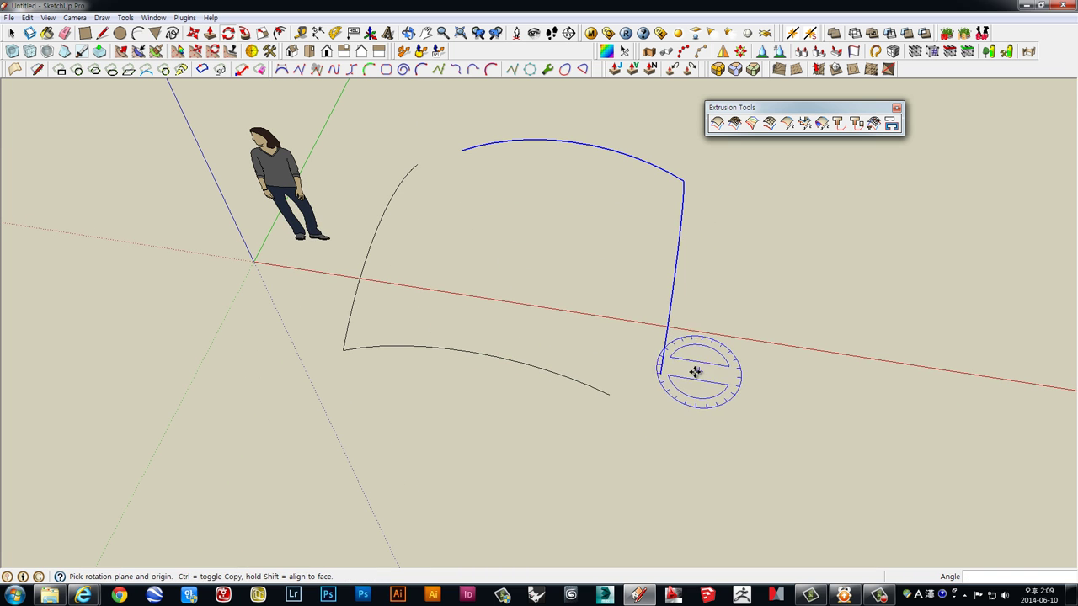
{"action": "key", "text": "m"}
{"action": "left_click", "coordinate": [660, 372]}
{"action": "left_click", "coordinate": [609, 393]}
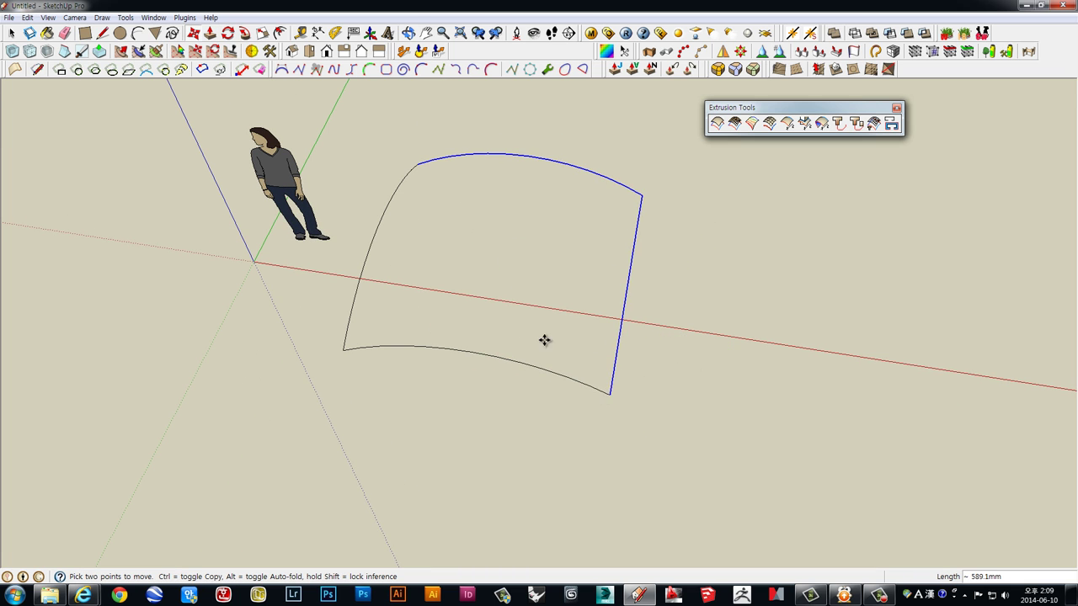
{"action": "mouse_move", "coordinate": [544, 340]}
{"action": "middle_mouse_down"}
{"action": "mouse_move", "coordinate": [724, 236]}
{"action": "mouse_move", "coordinate": [666, 407]}
{"action": "mouse_move", "coordinate": [635, 207]}
{"action": "mouse_move", "coordinate": [715, 345]}
{"action": "mouse_move", "coordinate": [890, 203]}
{"action": "mouse_move", "coordinate": [620, 161]}
{"action": "mouse_move", "coordinate": [747, 353]}
{"action": "mouse_move", "coordinate": [686, 379]}
{"action": "mouse_move", "coordinate": [688, 277]}
{"action": "mouse_move", "coordinate": [775, 211]}
{"action": "mouse_move", "coordinate": [628, 365]}
{"action": "mouse_move", "coordinate": [757, 462]}
{"action": "middle_mouse_up"}
- Select the whole closed four-arc frame
{"action": "key", "text": "space"}
{"action": "left_click", "coordinate": [743, 329]}
{"action": "left_click_drag", "start_coordinate": [758, 462], "coordinate": [502, 201]}
{"action": "middle_click_drag", "start_coordinate": [649, 318], "coordinate": [661, 352]}
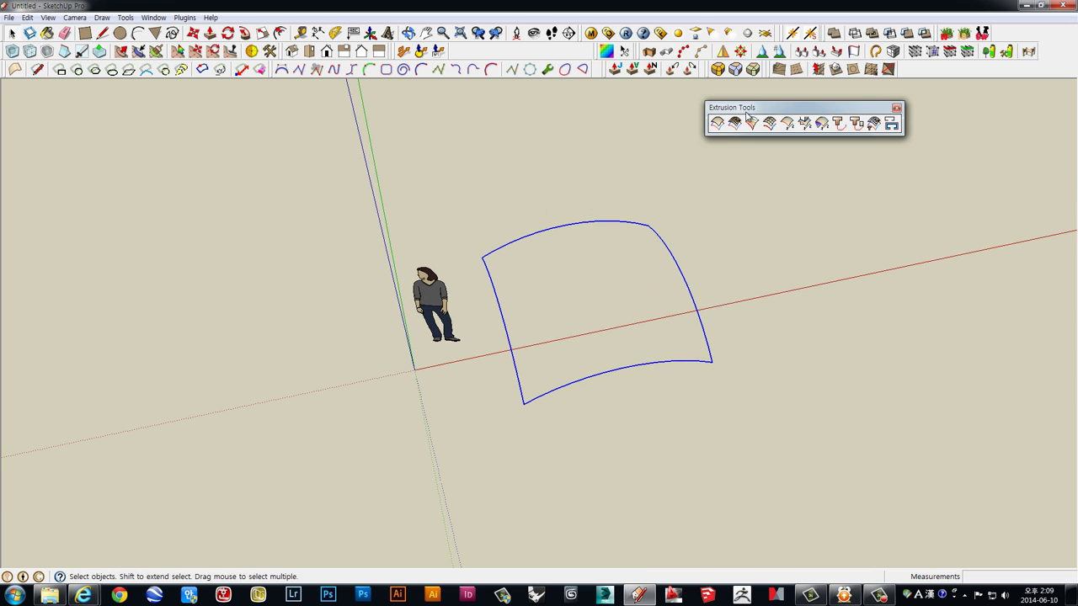
{"action": "middle_click_drag", "start_coordinate": [744, 223], "coordinate": [705, 361]}
- Copy the curved frame further along the red axis
{"action": "key", "text": "m"}
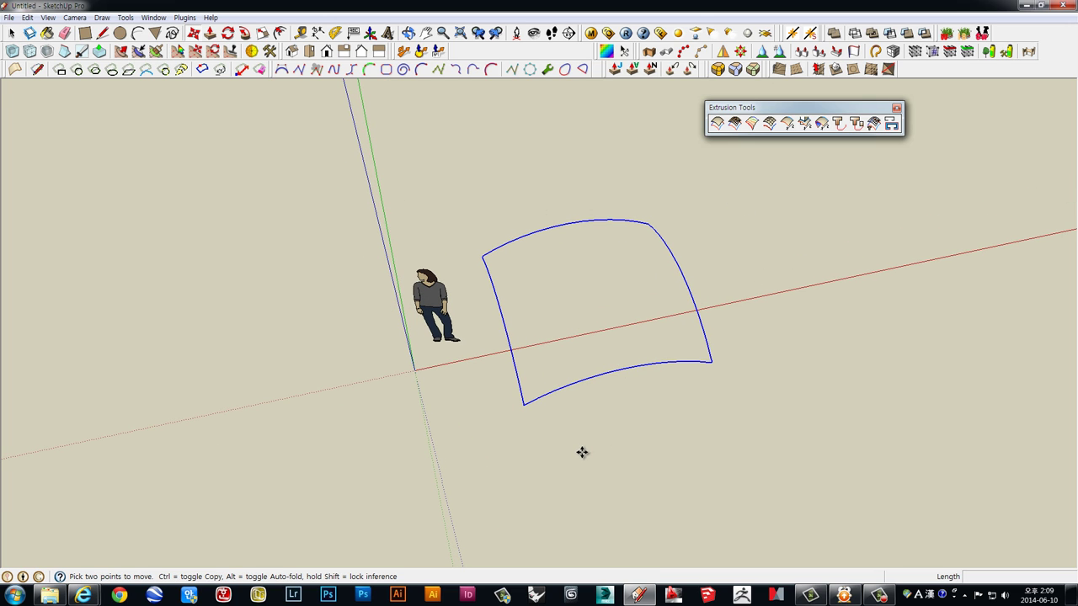
{"action": "left_click", "coordinate": [582, 452]}
{"action": "key", "text": "ctrl"}
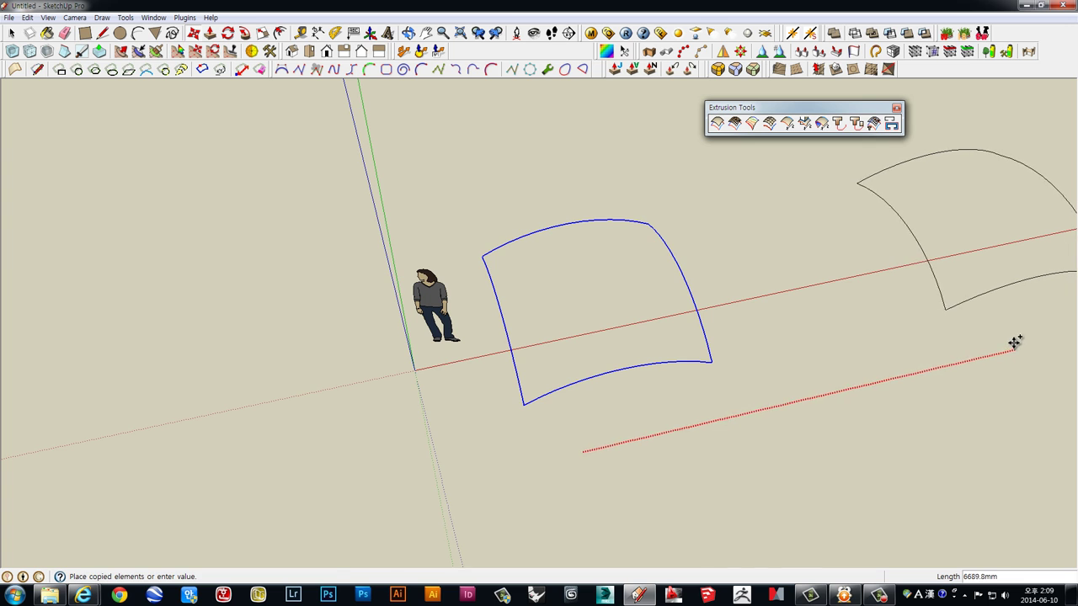
{"action": "left_click", "coordinate": [1015, 341]}
{"action": "middle_click_drag", "start_coordinate": [825, 327], "coordinate": [666, 421]}
{"action": "key", "text": "space"}
{"action": "left_click", "coordinate": [609, 378]}
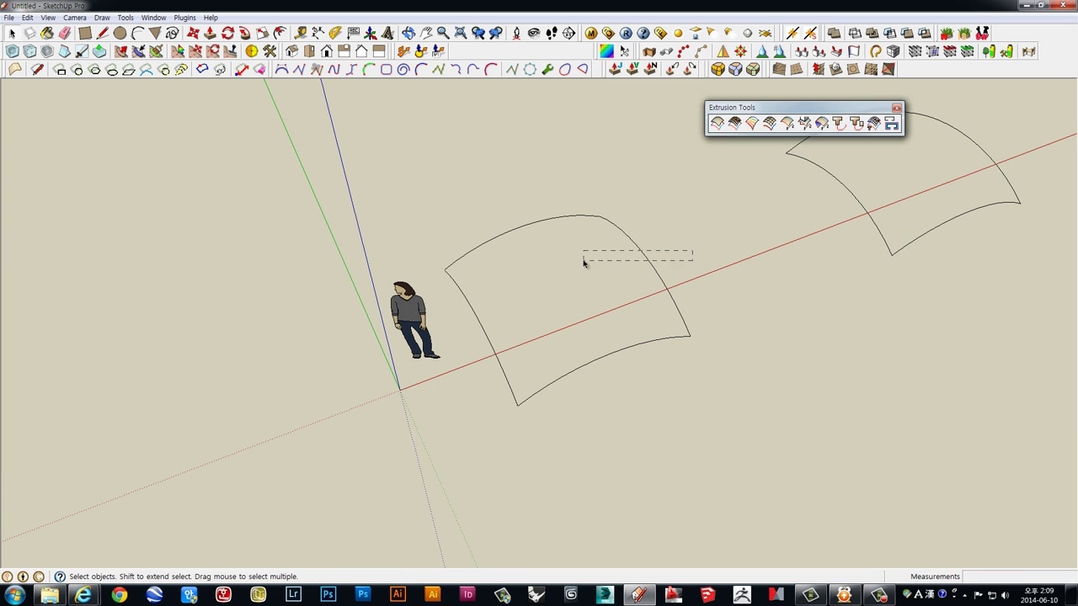
- Scale one arc of the near frame to rise into a tall arch
{"action": "left_click_drag", "start_coordinate": [582, 263], "coordinate": [585, 261]}
{"action": "mouse_move", "coordinate": [584, 261]}
{"action": "middle_mouse_down"}
{"action": "mouse_move", "coordinate": [669, 252]}
{"action": "mouse_move", "coordinate": [674, 228]}
{"action": "middle_mouse_up"}
{"action": "key", "text": "s"}
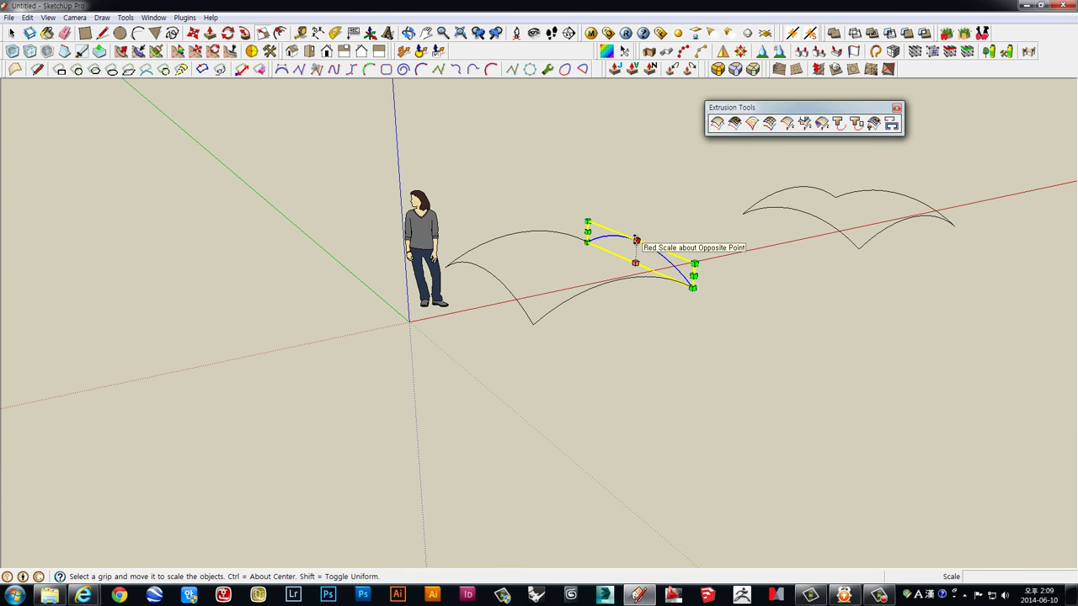
{"action": "left_click_drag", "start_coordinate": [635, 240], "coordinate": [633, 144]}
{"action": "key", "text": "space"}
{"action": "mouse_move", "coordinate": [633, 144]}
{"action": "middle_mouse_down"}
{"action": "mouse_move", "coordinate": [473, 302]}
{"action": "mouse_move", "coordinate": [645, 245]}
{"action": "mouse_move", "coordinate": [525, 284]}
{"action": "middle_mouse_up"}
- Scale another arc of the near frame down
{"action": "left_click", "coordinate": [472, 302]}
{"action": "key", "text": "s"}
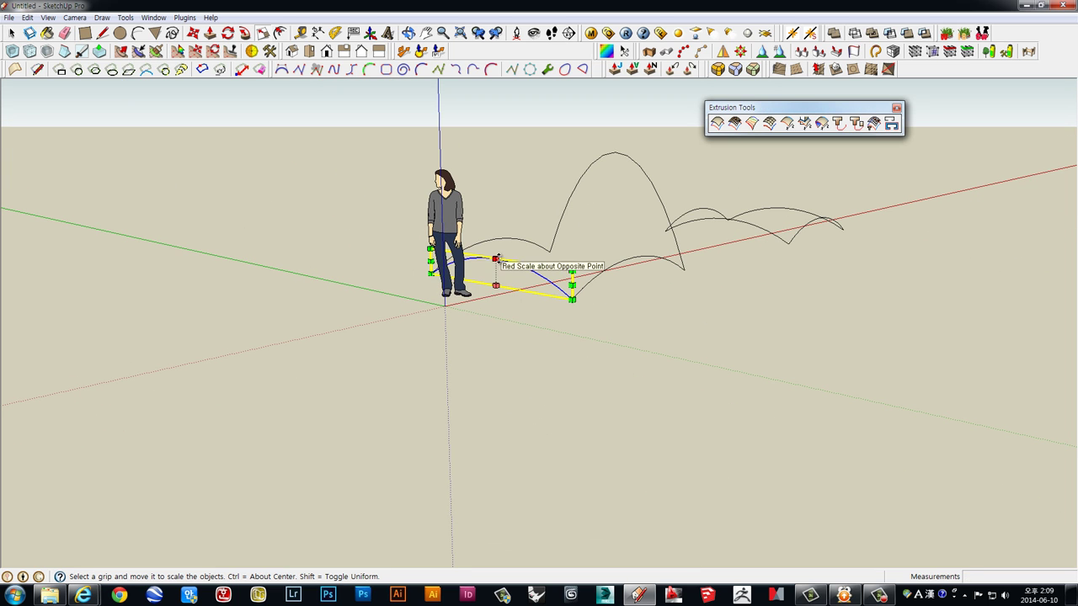
{"action": "left_click_drag", "start_coordinate": [496, 259], "coordinate": [500, 354]}
{"action": "mouse_move", "coordinate": [704, 293]}
{"action": "middle_mouse_down"}
{"action": "mouse_move", "coordinate": [474, 435]}
{"action": "mouse_move", "coordinate": [551, 320]}
{"action": "mouse_move", "coordinate": [491, 238]}
{"action": "mouse_move", "coordinate": [559, 397]}
{"action": "mouse_move", "coordinate": [586, 410]}
{"action": "mouse_move", "coordinate": [548, 404]}
{"action": "mouse_move", "coordinate": [571, 440]}
{"action": "middle_mouse_up"}
{"action": "key", "text": "space"}
{"action": "left_click", "coordinate": [548, 404]}
{"action": "mouse_move", "coordinate": [553, 383]}
{"action": "middle_mouse_down"}
{"action": "mouse_move", "coordinate": [613, 284]}
{"action": "mouse_move", "coordinate": [570, 352]}
{"action": "middle_mouse_up"}
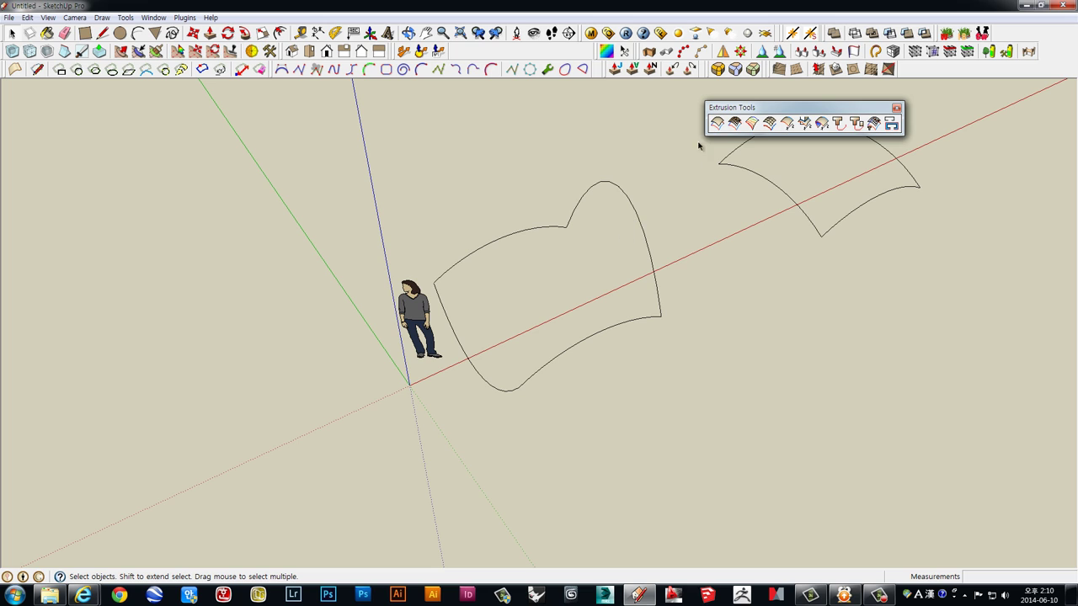
- Run Extrude Edges by Rails: tall arch as profile, upper-left and lower arcs as rails, left arc as melding profile
{"action": "left_click", "coordinate": [717, 124]}
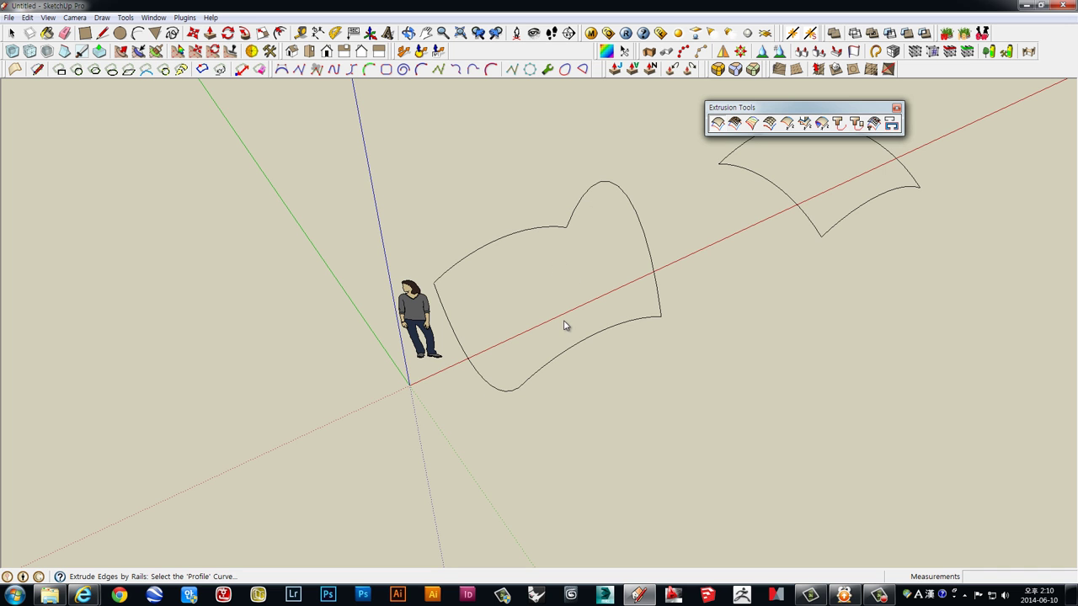
{"action": "scroll", "coordinate": [517, 264], "scroll_direction": "up", "scroll_amount": 2}
{"action": "scroll", "coordinate": [530, 245], "scroll_direction": "up", "scroll_amount": 2}
{"action": "scroll", "coordinate": [674, 243], "scroll_direction": "up", "scroll_amount": 2}
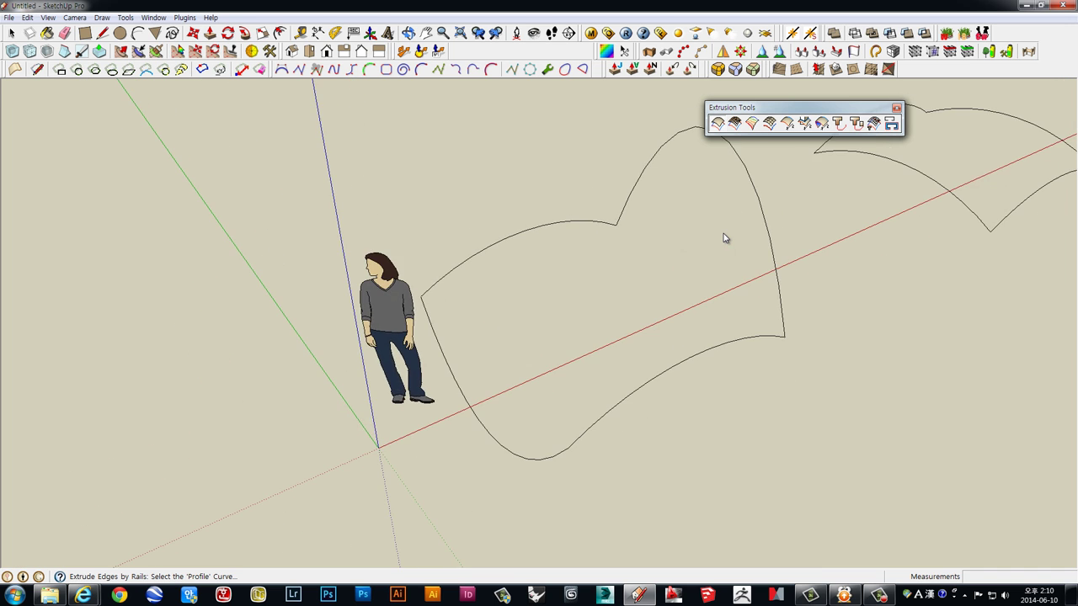
{"action": "middle_click_drag", "start_coordinate": [723, 238], "coordinate": [691, 234], "text": "shift"}
{"action": "left_click", "coordinate": [671, 174]}
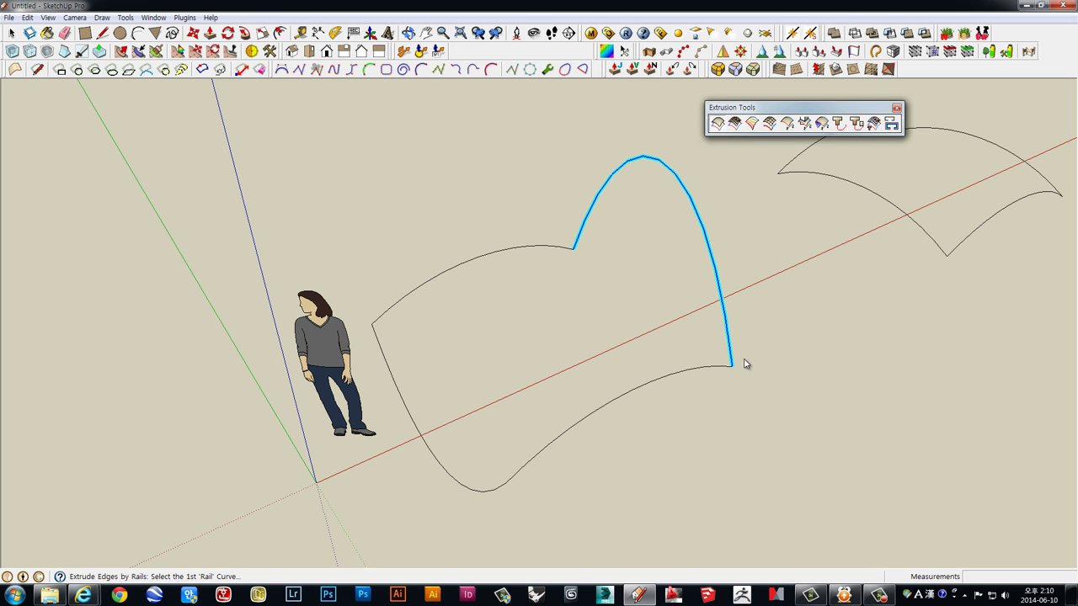
{"action": "left_click", "coordinate": [495, 256]}
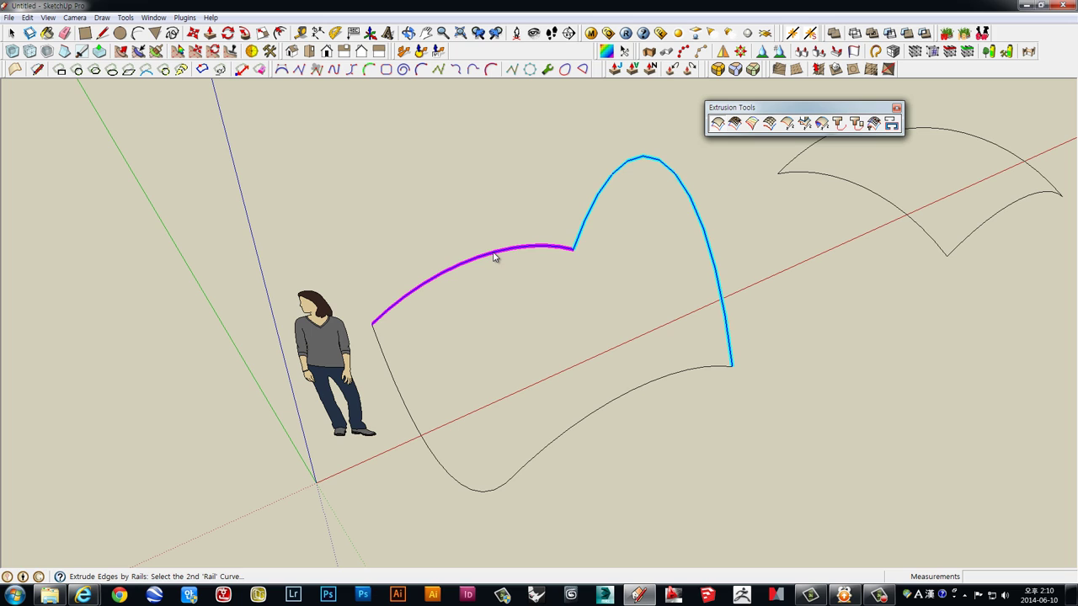
{"action": "left_click", "coordinate": [626, 396]}
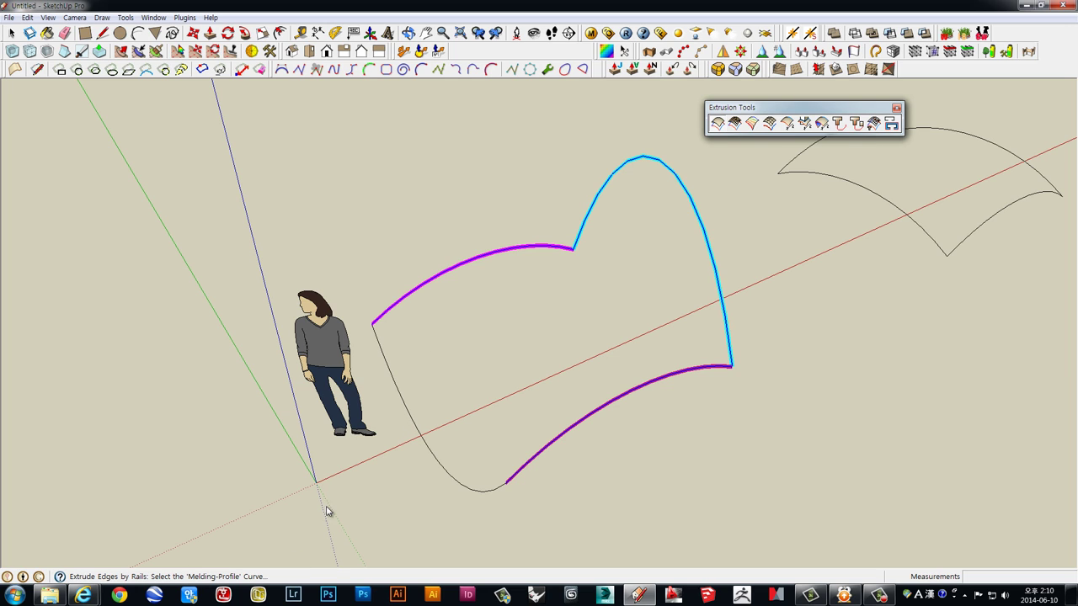
{"action": "left_click", "coordinate": [404, 410]}
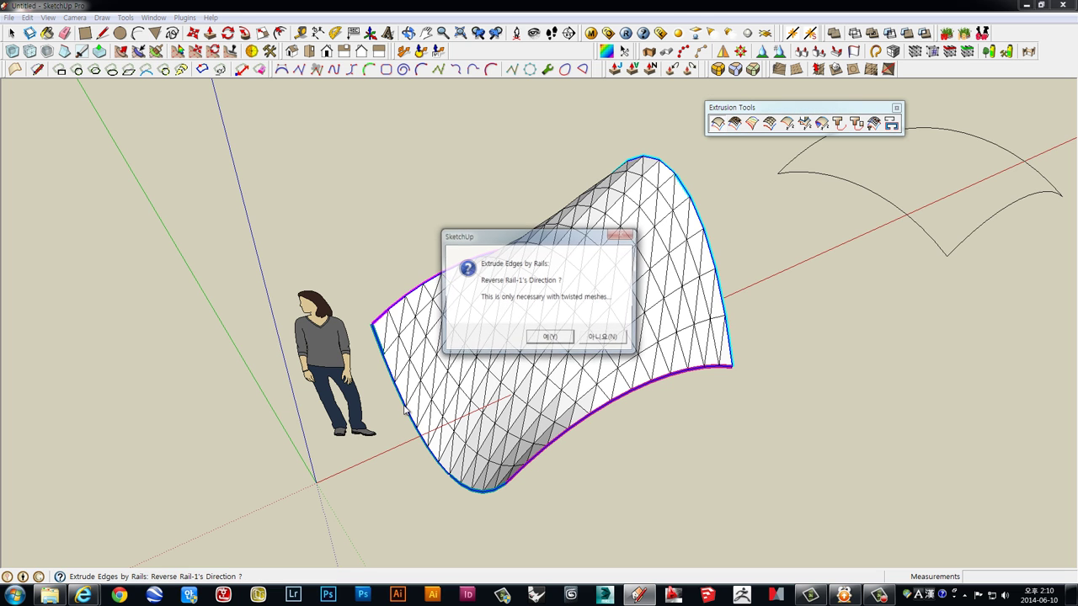
- Answer No to reversing Rail-1 and faces, accept quad faces, and erase the original curves
{"action": "left_click_drag", "start_coordinate": [505, 233], "coordinate": [316, 115]}
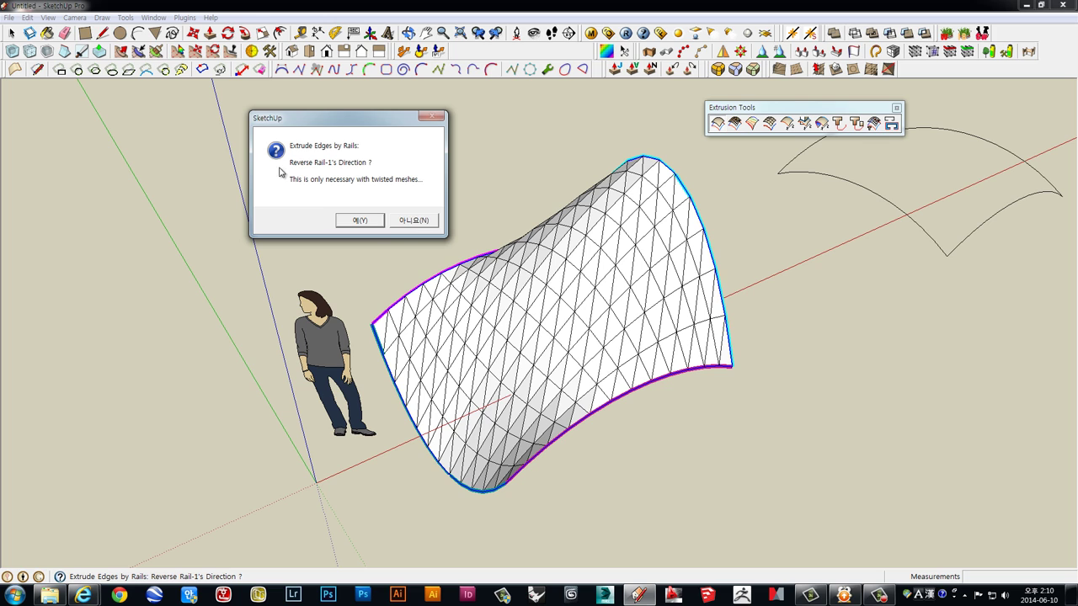
{"action": "left_click", "coordinate": [415, 222]}
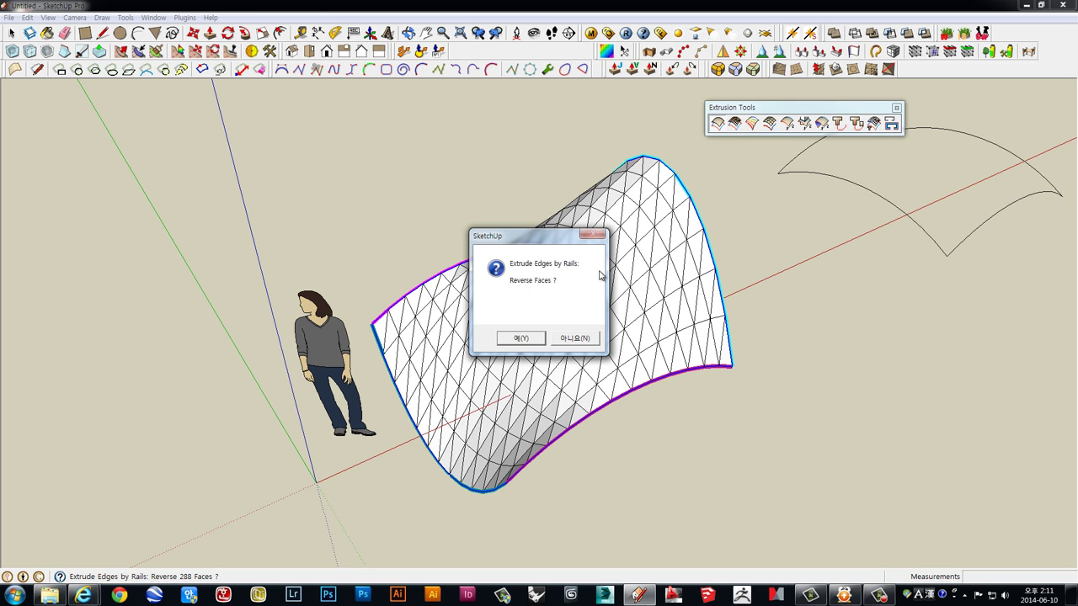
{"action": "left_click", "coordinate": [582, 340]}
{"action": "left_click", "coordinate": [533, 338]}
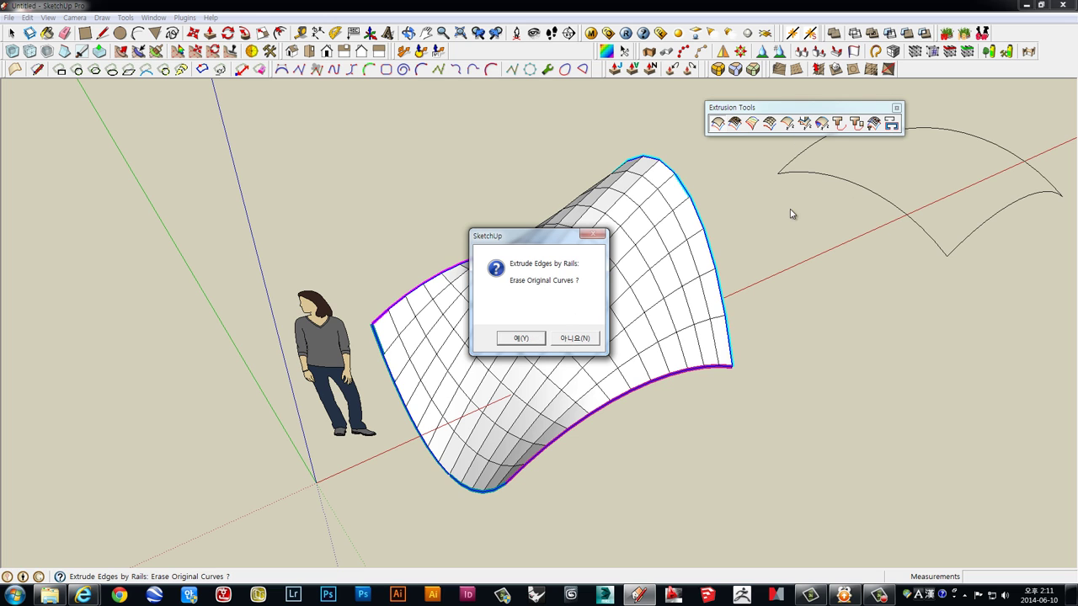
{"action": "left_click", "coordinate": [522, 340]}
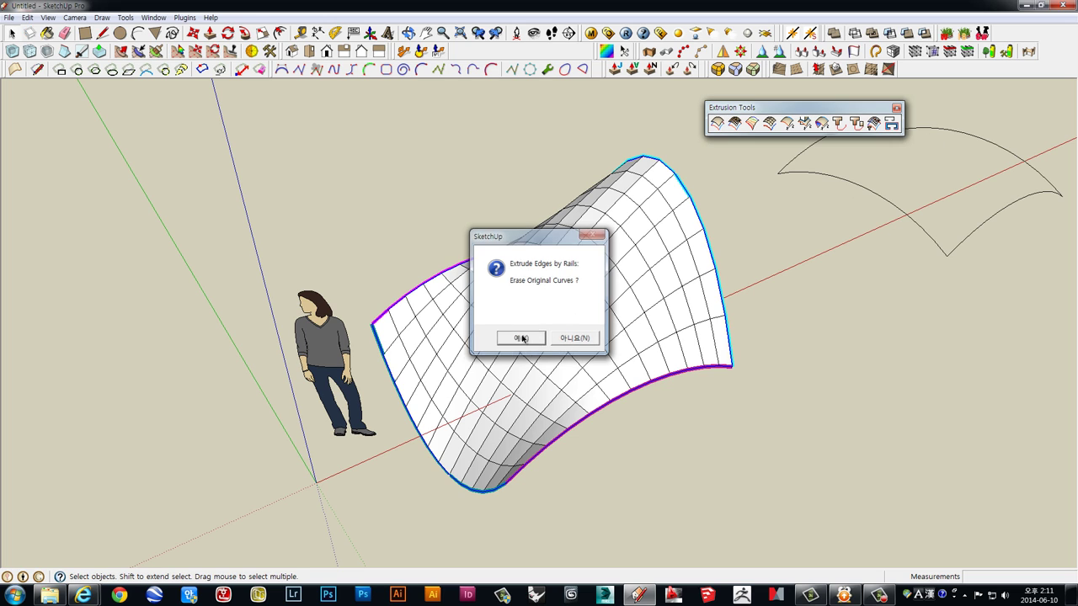
{"action": "mouse_move", "coordinate": [522, 337]}
{"action": "middle_mouse_down"}
{"action": "mouse_move", "coordinate": [557, 308]}
{"action": "mouse_move", "coordinate": [348, 173]}
{"action": "mouse_move", "coordinate": [498, 344]}
{"action": "mouse_move", "coordinate": [618, 303]}
{"action": "mouse_move", "coordinate": [645, 357]}
{"action": "mouse_move", "coordinate": [467, 99]}
{"action": "mouse_move", "coordinate": [173, 344]}
{"action": "mouse_move", "coordinate": [595, 378]}
{"action": "mouse_move", "coordinate": [733, 456]}
{"action": "mouse_move", "coordinate": [500, 248]}
{"action": "mouse_move", "coordinate": [727, 385]}
{"action": "middle_mouse_up"}
- Delete the meshed surface
{"action": "left_click", "coordinate": [634, 310]}
{"action": "left_click", "coordinate": [727, 385]}
{"action": "left_click", "coordinate": [641, 315]}
{"action": "mouse_move", "coordinate": [635, 306]}
{"action": "middle_mouse_down"}
{"action": "mouse_move", "coordinate": [436, 404]}
{"action": "mouse_move", "coordinate": [461, 347]}
{"action": "middle_mouse_up"}
{"action": "key", "text": "Delete"}
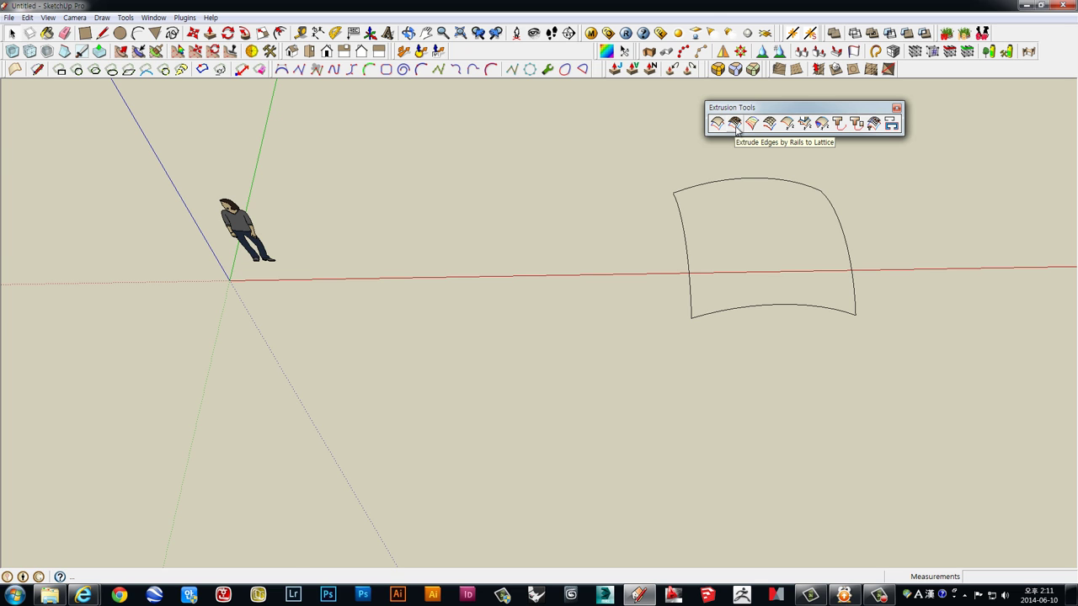
- Place two copies of the remaining arc-framed outline across the scene
{"action": "mouse_move", "coordinate": [676, 317]}
{"action": "middle_mouse_down"}
{"action": "mouse_move", "coordinate": [783, 315]}
{"action": "mouse_move", "coordinate": [705, 151]}
{"action": "middle_mouse_up"}
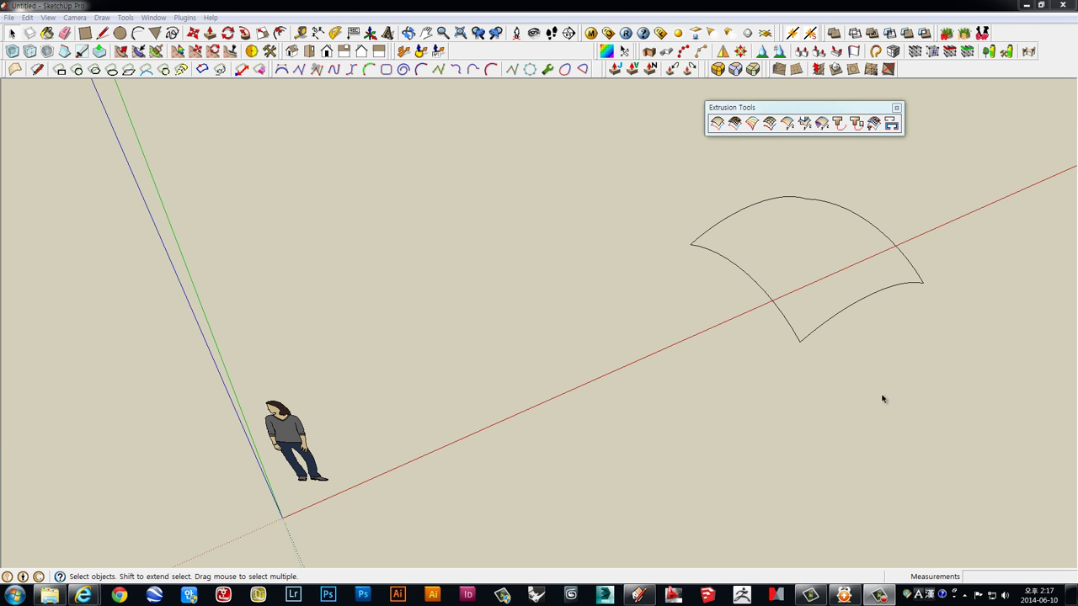
{"action": "left_click_drag", "start_coordinate": [921, 413], "coordinate": [688, 209]}
{"action": "middle_click_drag", "start_coordinate": [736, 281], "coordinate": [816, 359]}
{"action": "key", "text": "m"}
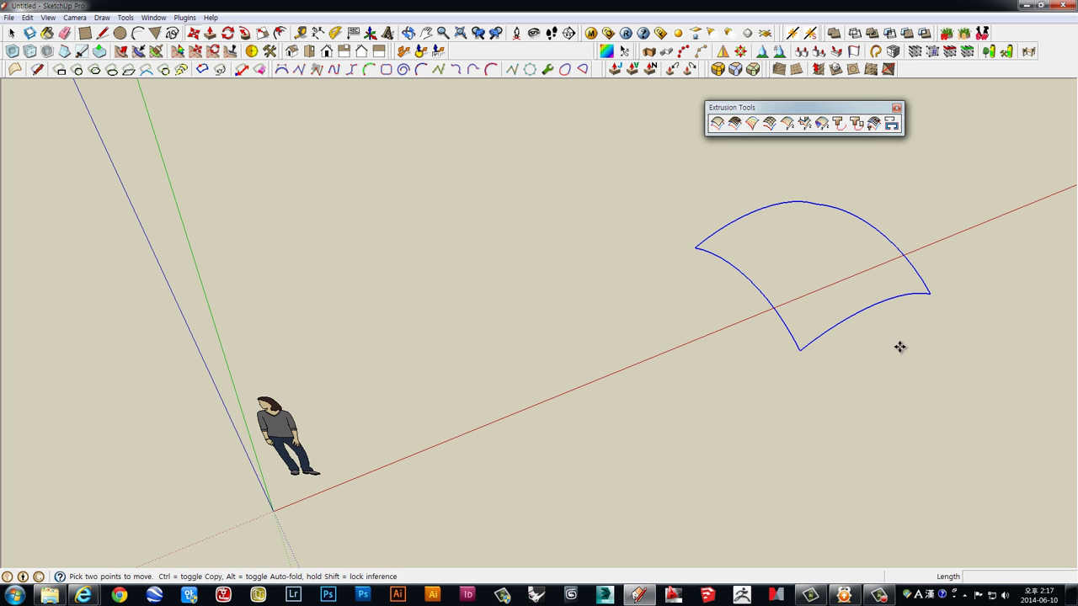
{"action": "left_click", "coordinate": [900, 347]}
{"action": "key", "text": "ctrl"}
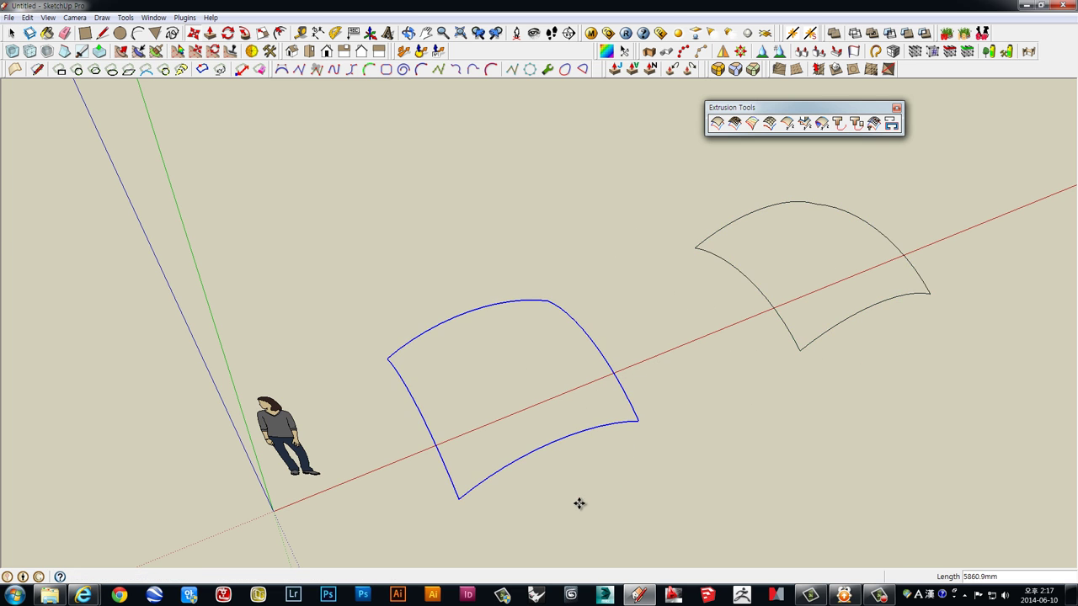
{"action": "mouse_move", "coordinate": [579, 504]}
{"action": "middle_mouse_down"}
{"action": "mouse_move", "coordinate": [657, 409]}
{"action": "mouse_move", "coordinate": [654, 484]}
{"action": "mouse_move", "coordinate": [666, 371]}
{"action": "mouse_move", "coordinate": [699, 362]}
{"action": "mouse_move", "coordinate": [717, 380]}
{"action": "middle_mouse_up"}
{"action": "left_click", "coordinate": [724, 415]}
{"action": "key", "text": "ctrl"}
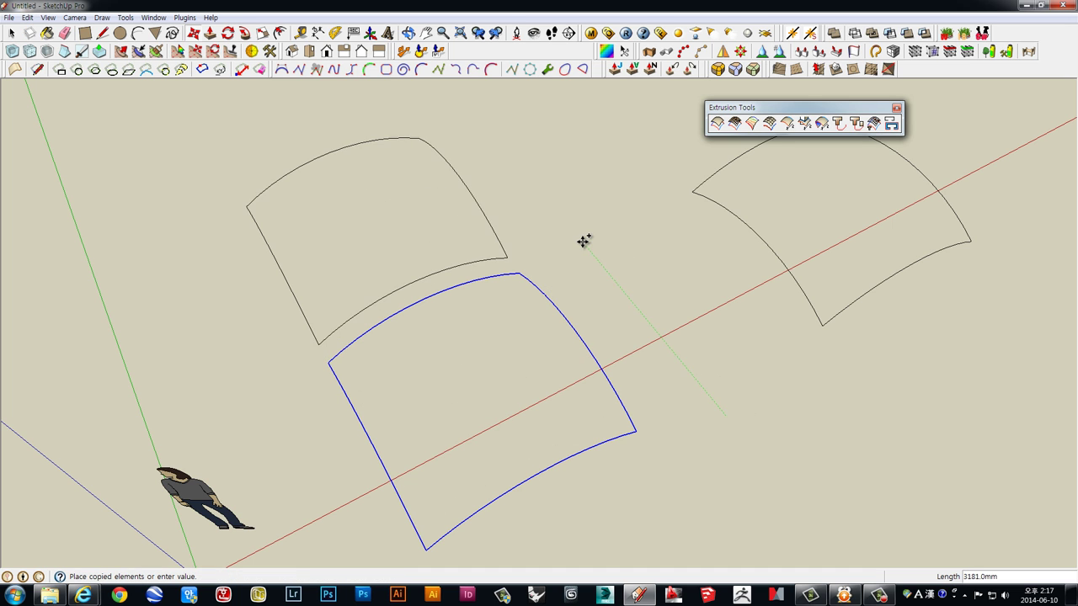
{"action": "left_click", "coordinate": [573, 244]}
- Clear the selection and orbit to view the three outlines
{"action": "mouse_move", "coordinate": [585, 284]}
{"action": "middle_mouse_down"}
{"action": "mouse_move", "coordinate": [736, 323]}
{"action": "mouse_move", "coordinate": [645, 314]}
{"action": "middle_mouse_up"}
{"action": "key", "text": "space"}
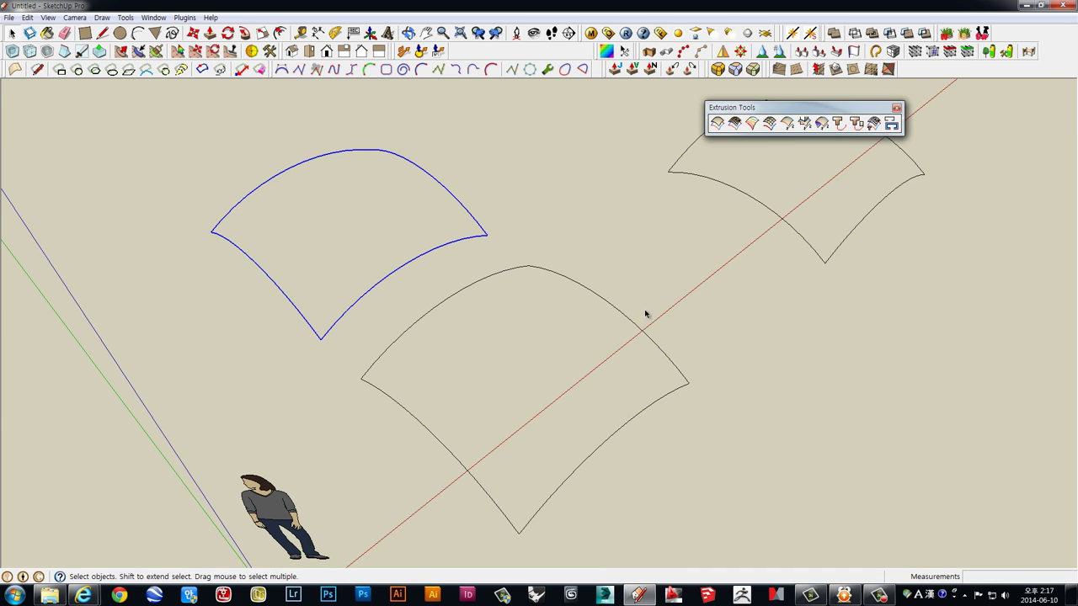
{"action": "left_click", "coordinate": [645, 314]}
{"action": "middle_click_drag", "start_coordinate": [657, 271], "coordinate": [690, 278]}
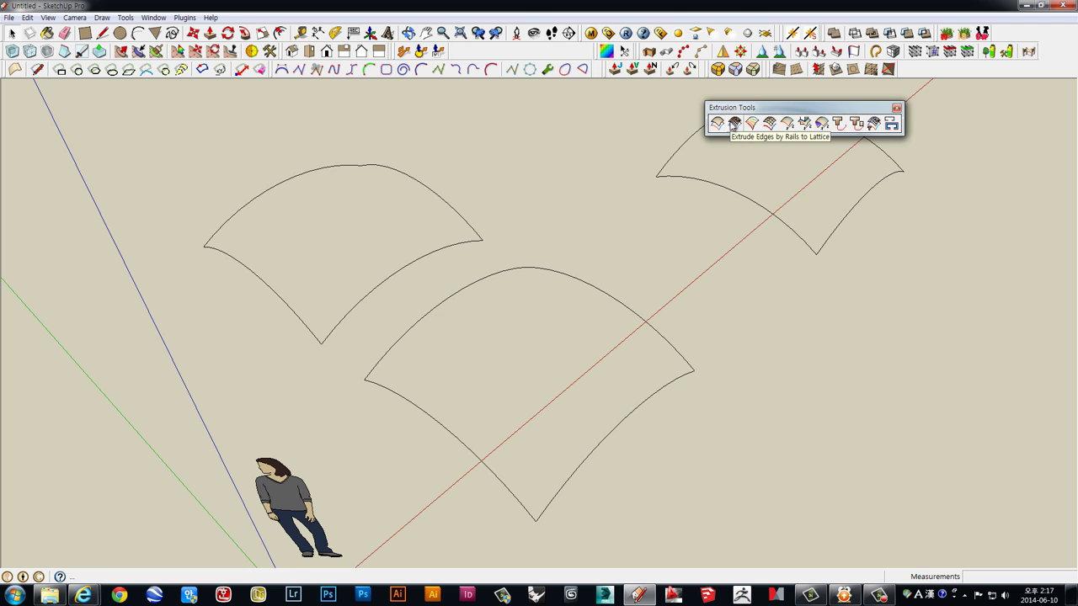
{"action": "middle_click_drag", "start_coordinate": [611, 315], "coordinate": [508, 308]}
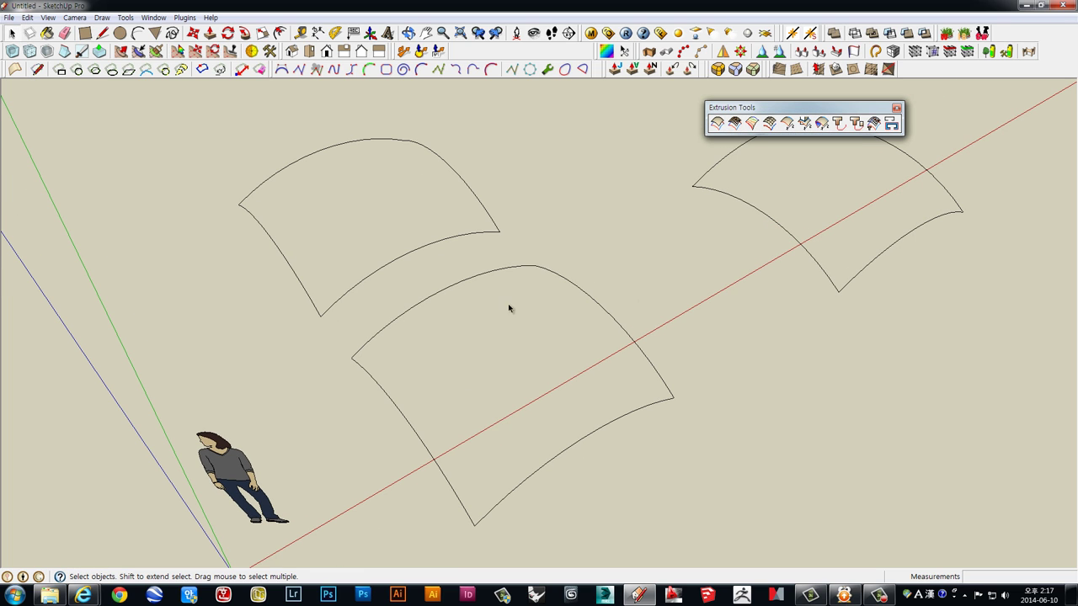
- Run Rails to Lattice: right arc profile, top and bottom arcs as rails, left arc melding profile
{"action": "left_click", "coordinate": [738, 126]}
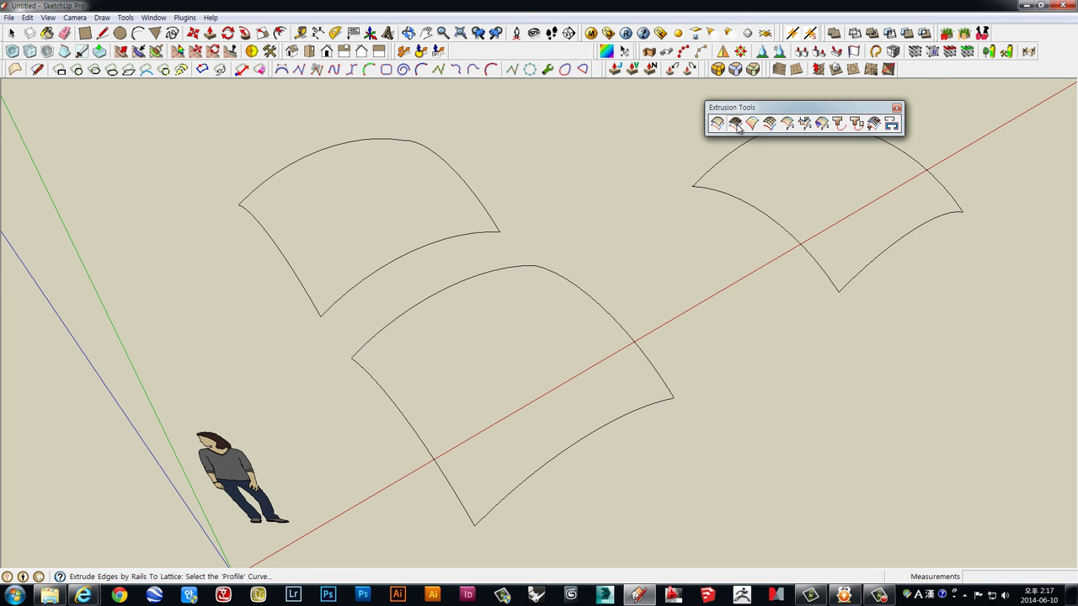
{"action": "left_click", "coordinate": [584, 296]}
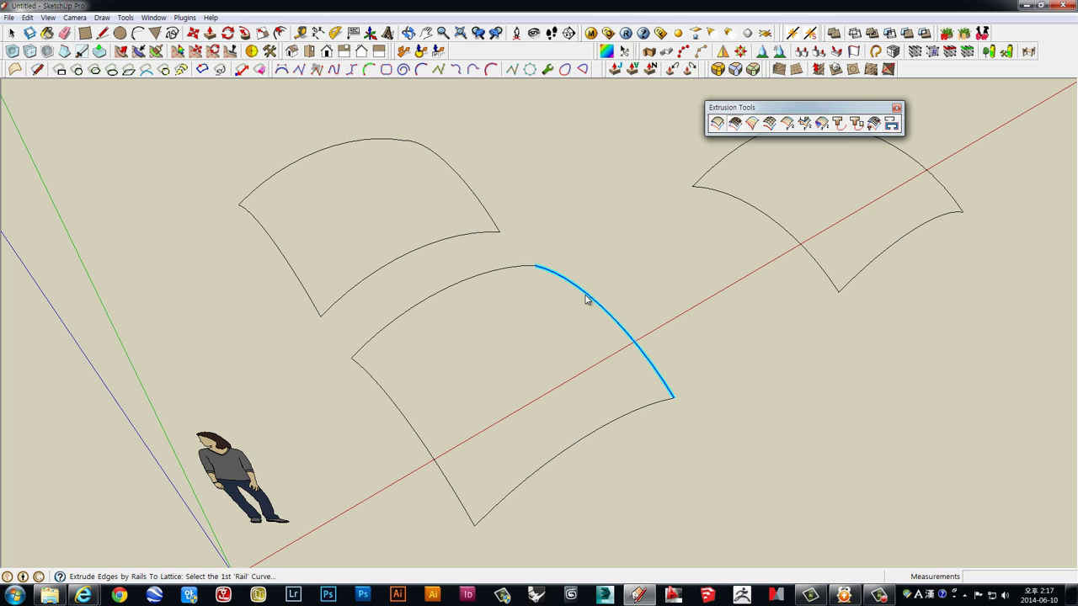
{"action": "left_click", "coordinate": [445, 294]}
{"action": "left_click", "coordinate": [559, 461]}
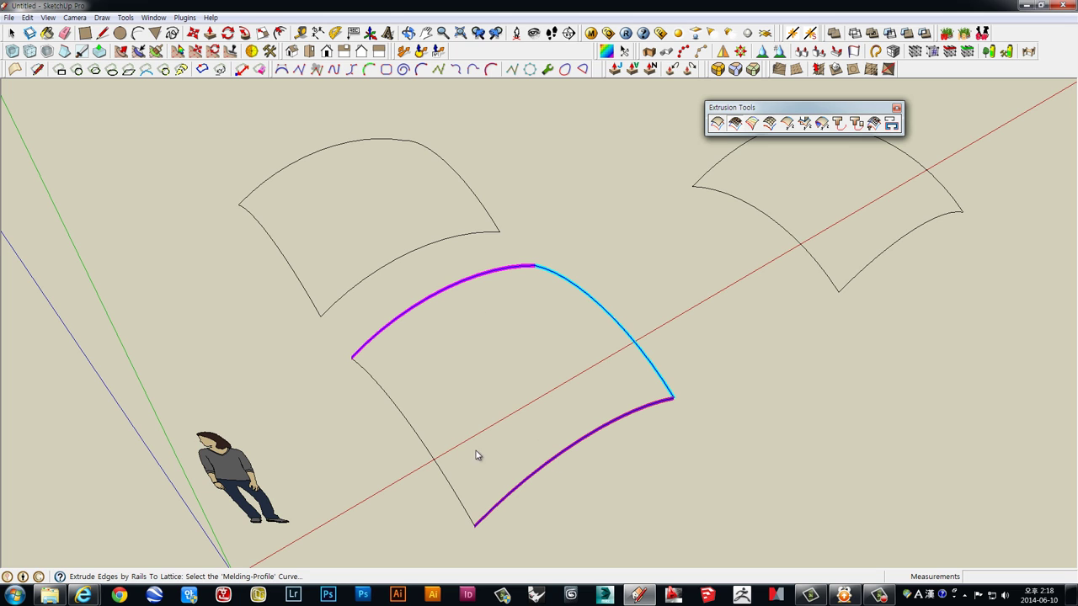
{"action": "left_click", "coordinate": [415, 433]}
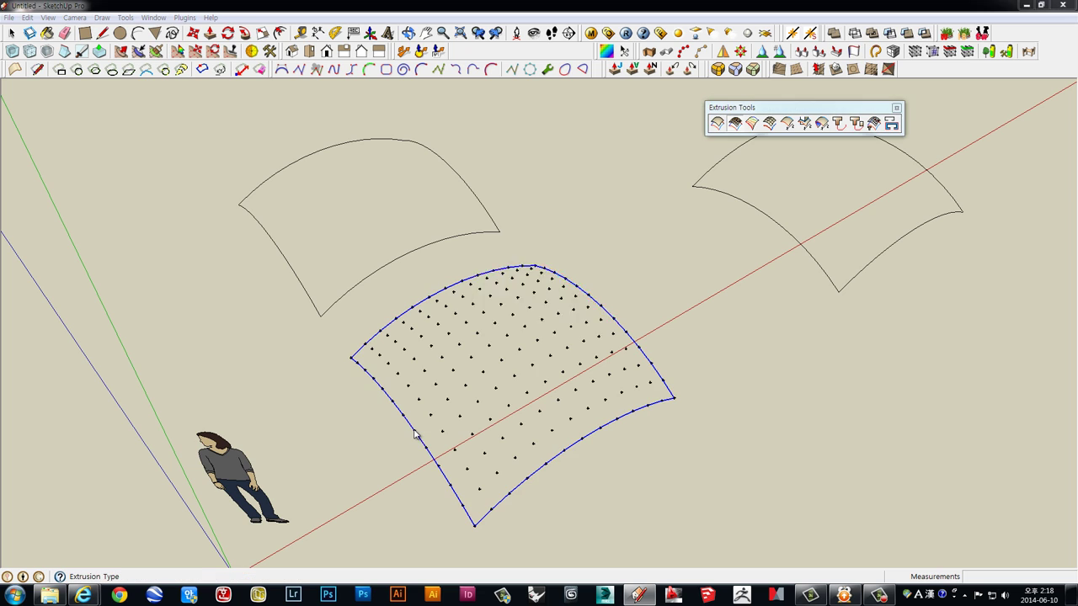
- Choose Profiles/Rails as the lattice source
{"action": "left_click_drag", "start_coordinate": [532, 253], "coordinate": [660, 155]}
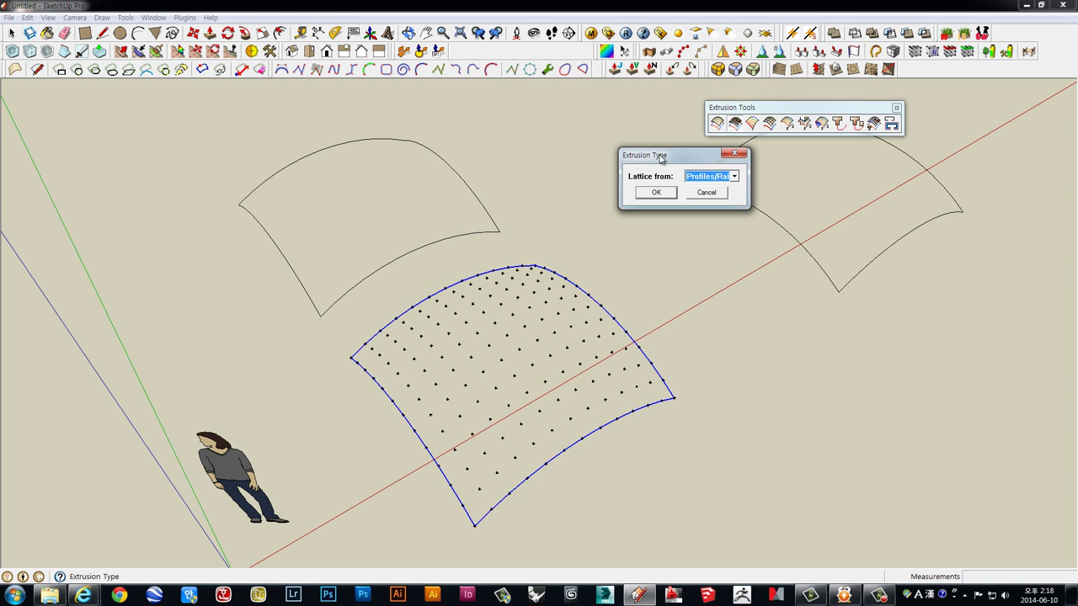
{"action": "left_click", "coordinate": [717, 179]}
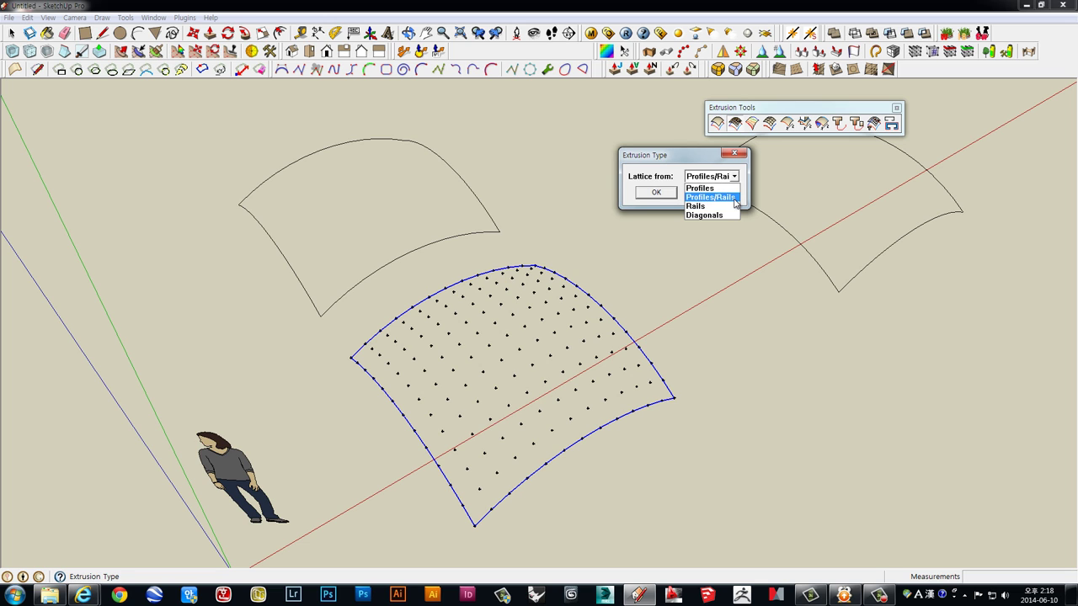
{"action": "left_click", "coordinate": [674, 174]}
{"action": "left_click", "coordinate": [656, 192]}
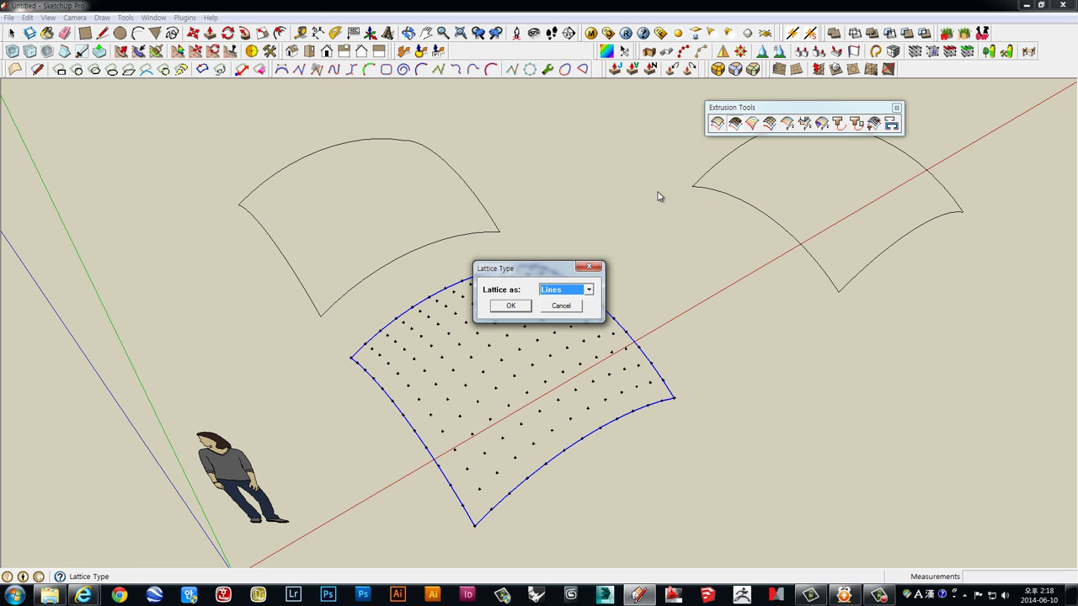
- Set the lattice type to 3D and confirm
{"action": "left_click_drag", "start_coordinate": [543, 268], "coordinate": [564, 221]}
{"action": "left_click_drag", "start_coordinate": [577, 182], "coordinate": [581, 181]}
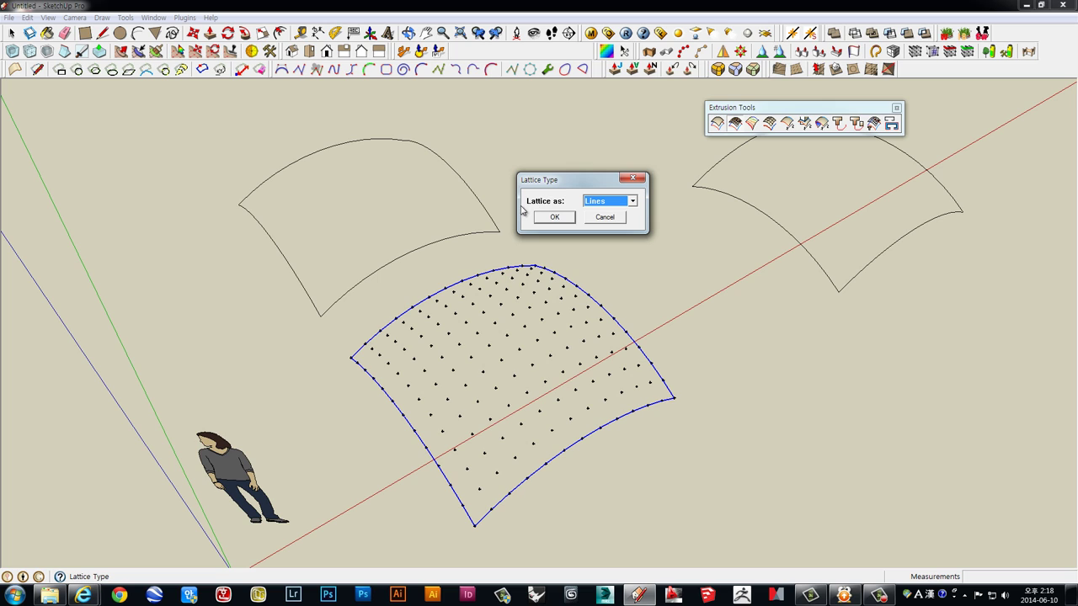
{"action": "left_click", "coordinate": [601, 205]}
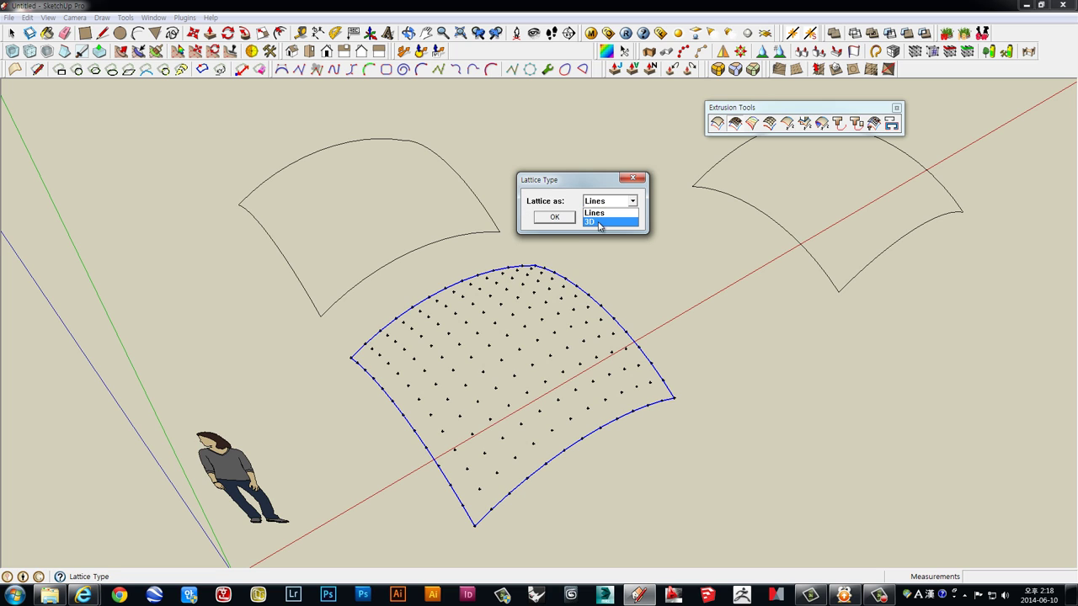
{"action": "left_click", "coordinate": [600, 200]}
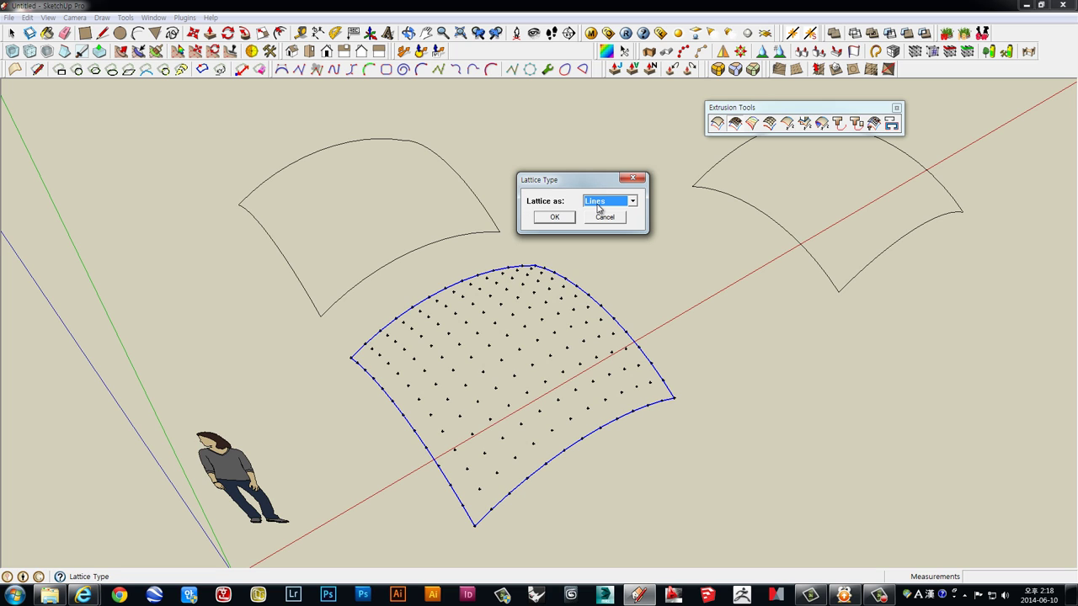
{"action": "left_click", "coordinate": [598, 206]}
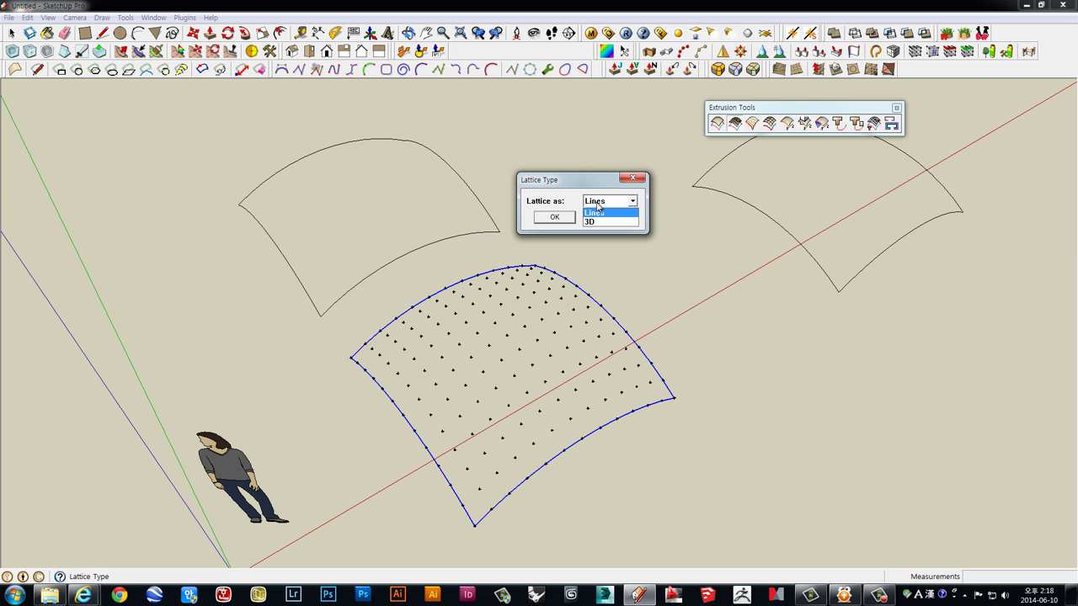
{"action": "left_click", "coordinate": [598, 222]}
{"action": "left_click", "coordinate": [554, 217]}
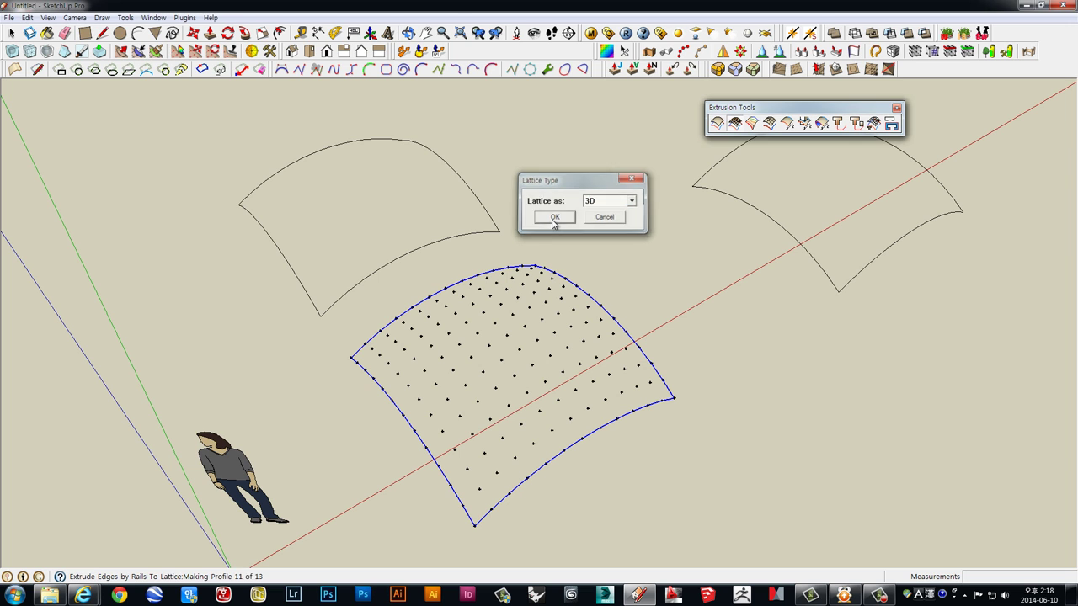
- Erase the coplanar diagonal edges without reversing faces, leaving a quad-gridded surface on the middle frame
{"action": "left_click_drag", "start_coordinate": [518, 246], "coordinate": [592, 153]}
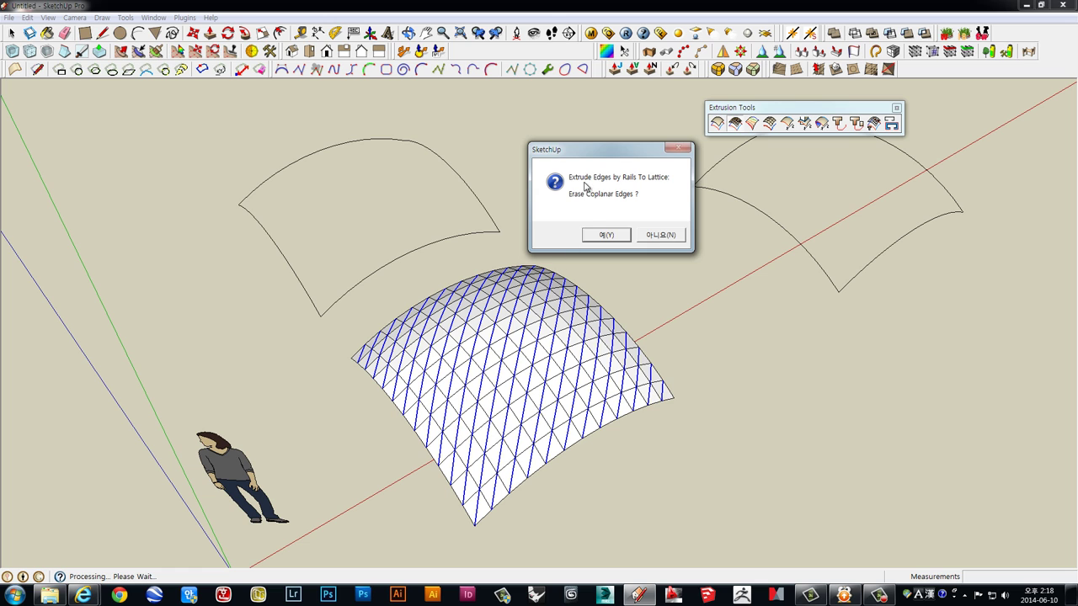
{"action": "left_click", "coordinate": [607, 237]}
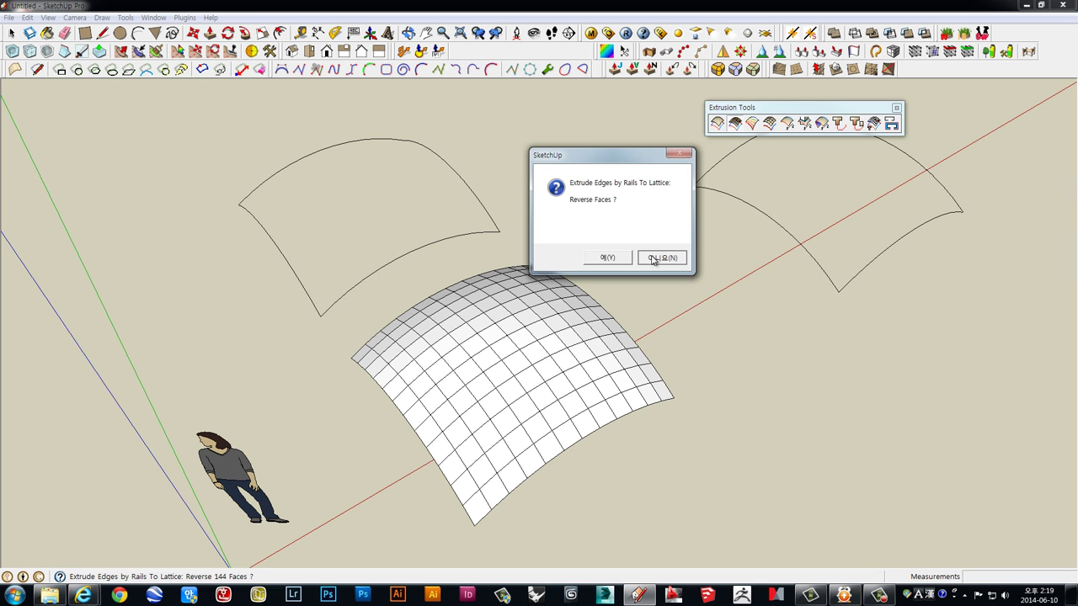
{"action": "left_click", "coordinate": [654, 258]}
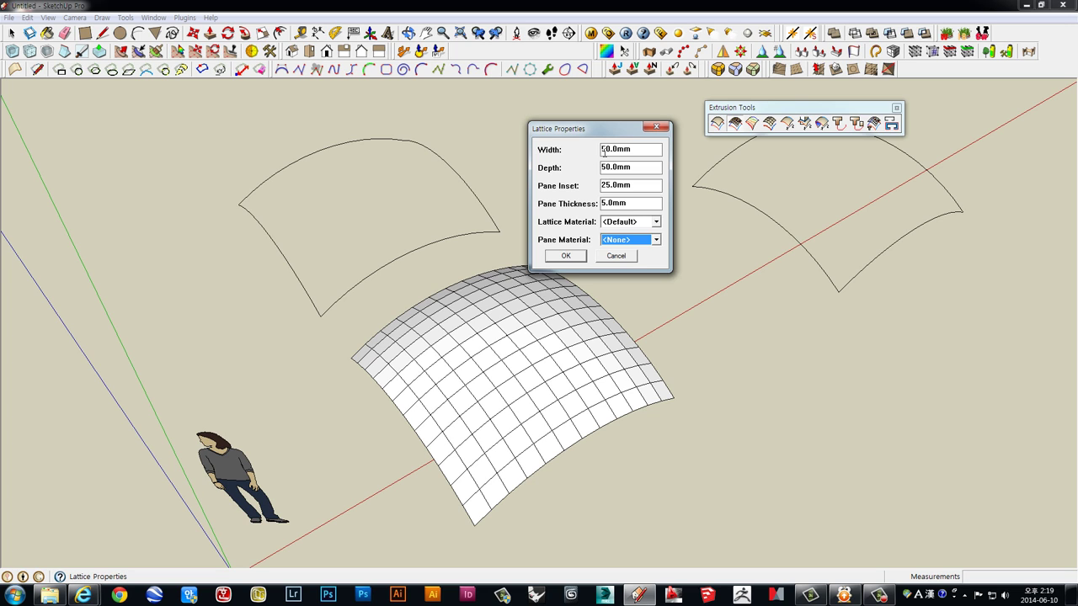
- Change the lattice Width and Depth from 50.0mm to 20.0mm and pick Red as lattice material
{"action": "left_click", "coordinate": [605, 149]}
{"action": "key", "text": "BackSpace"}
{"action": "type", "text": "2"}
{"action": "left_click", "coordinate": [602, 188]}
{"action": "type", "text": "10"}
{"action": "left_click", "coordinate": [613, 223]}
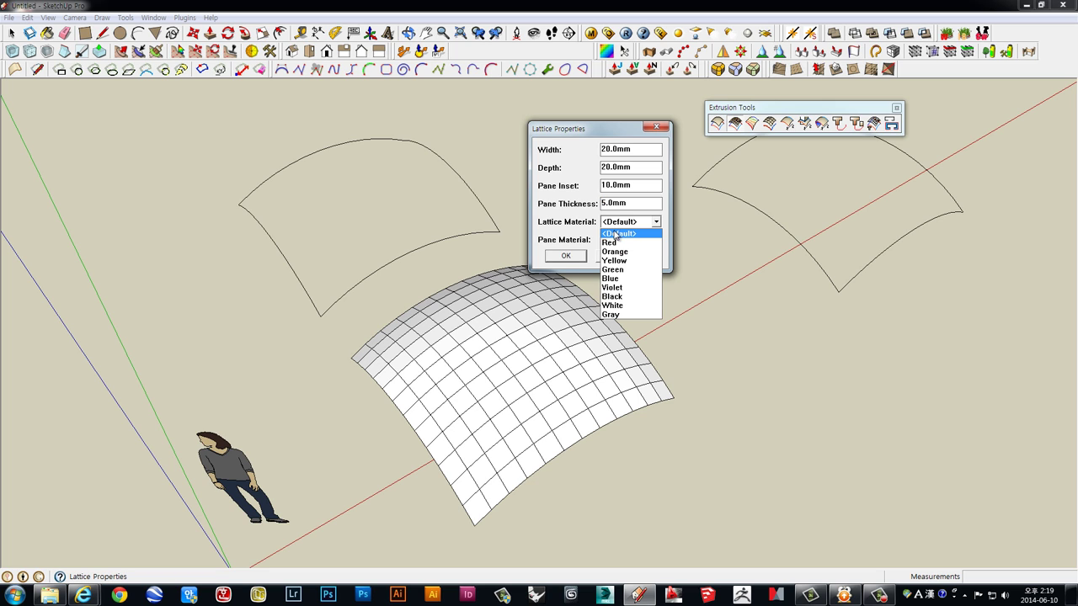
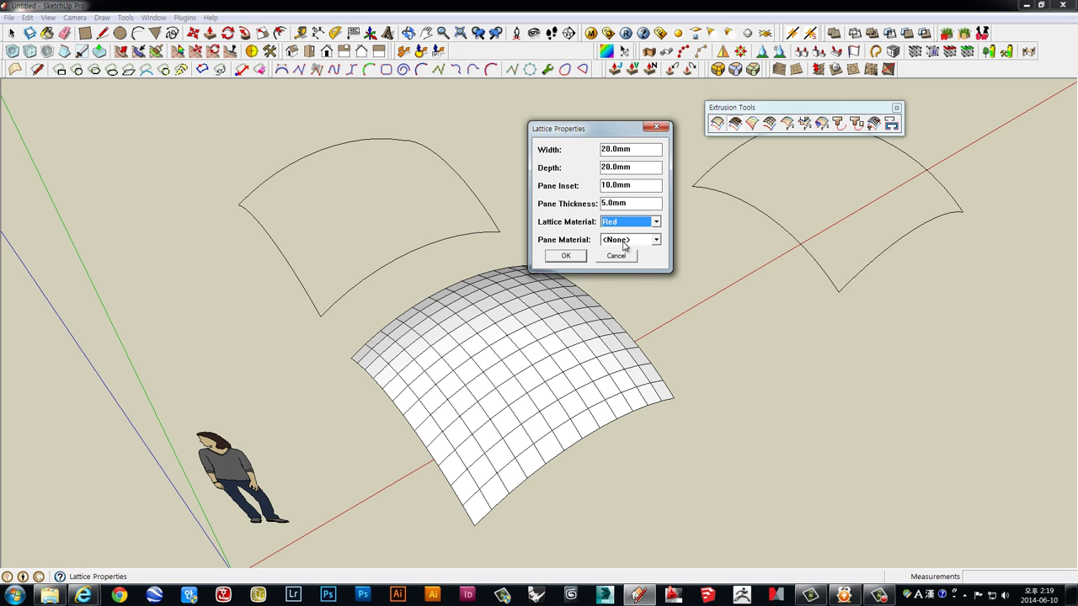
- Set the lattice pane material to 'Glass' and accept the lattice properties
{"action": "left_click", "coordinate": [626, 241]}
{"action": "left_click", "coordinate": [621, 269]}
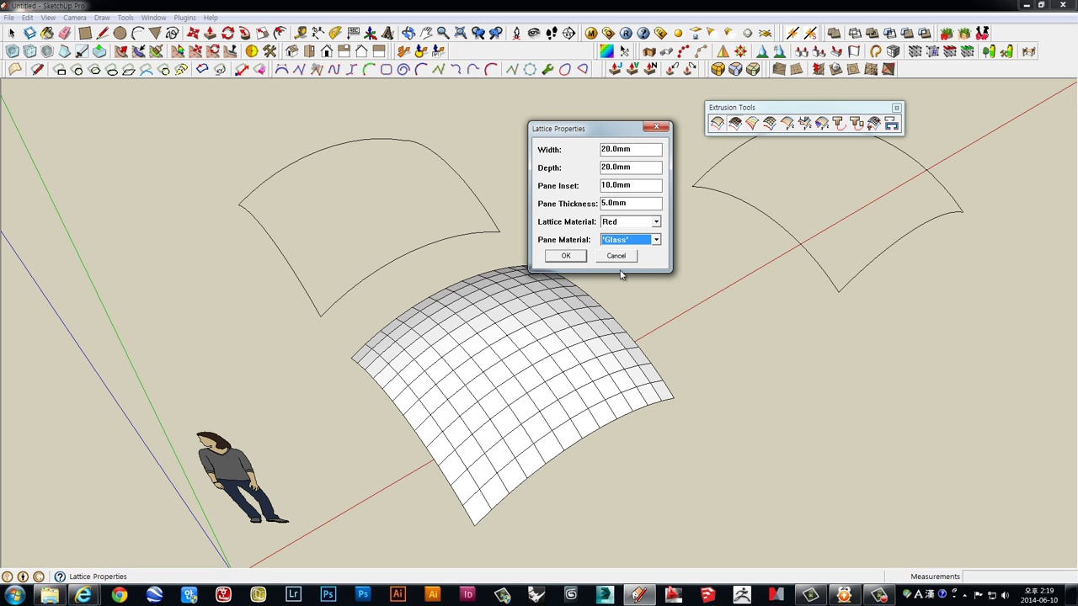
{"action": "left_click", "coordinate": [575, 258]}
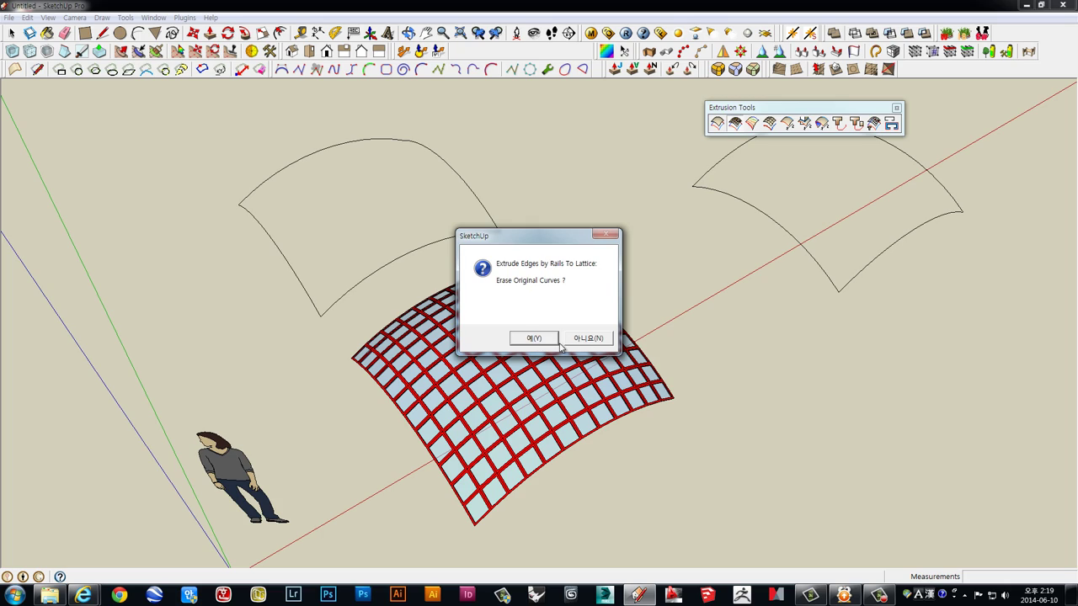
- Erase the original curves and orbit and zoom around the finished red-and-glass lattice
{"action": "left_click", "coordinate": [538, 340]}
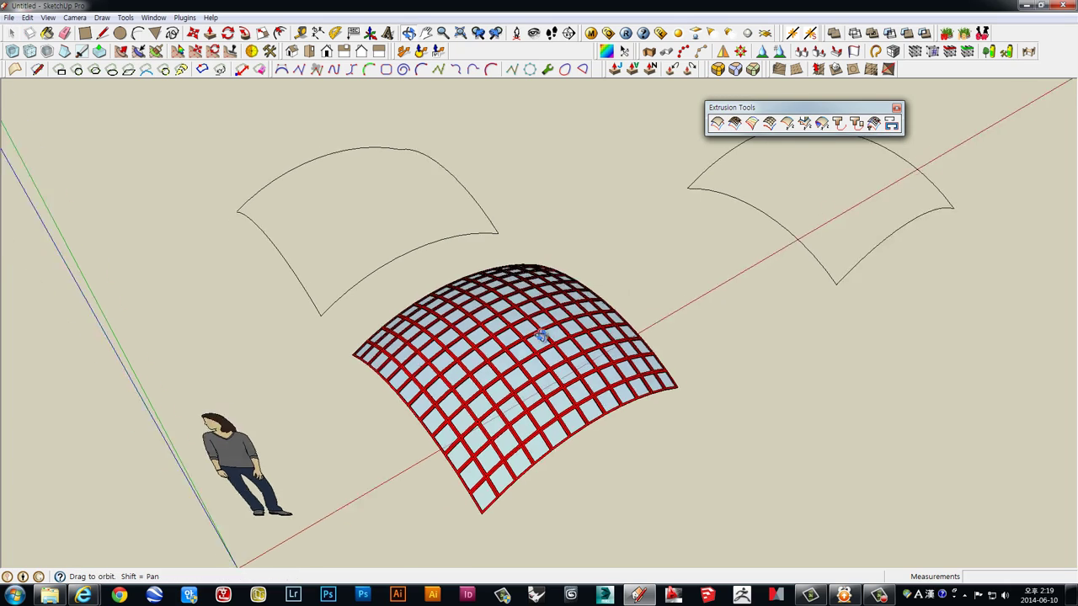
{"action": "mouse_move", "coordinate": [537, 340]}
{"action": "middle_mouse_down"}
{"action": "mouse_move", "coordinate": [605, 308]}
{"action": "mouse_move", "coordinate": [517, 247]}
{"action": "mouse_move", "coordinate": [459, 187]}
{"action": "mouse_move", "coordinate": [310, 217]}
{"action": "mouse_move", "coordinate": [568, 464]}
{"action": "mouse_move", "coordinate": [741, 407]}
{"action": "middle_mouse_up"}
{"action": "scroll", "coordinate": [605, 307], "scroll_direction": "up", "scroll_amount": 3}
{"action": "scroll", "coordinate": [604, 307], "scroll_direction": "up", "scroll_amount": 3}
{"action": "scroll", "coordinate": [568, 464], "scroll_direction": "down", "scroll_amount": 3}
{"action": "scroll", "coordinate": [582, 294], "scroll_direction": "up", "scroll_amount": 3}
{"action": "scroll", "coordinate": [582, 294], "scroll_direction": "up", "scroll_amount": 2}
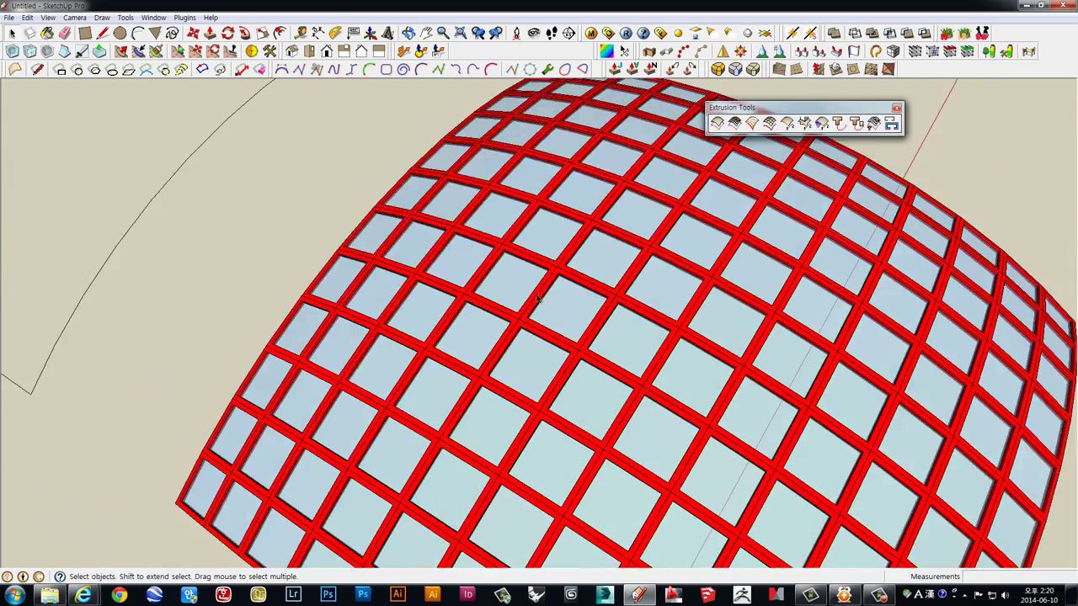
{"action": "scroll", "coordinate": [581, 294], "scroll_direction": "up", "scroll_amount": 2}
{"action": "mouse_move", "coordinate": [582, 294]}
{"action": "middle_mouse_down"}
{"action": "mouse_move", "coordinate": [800, 208]}
{"action": "mouse_move", "coordinate": [733, 157]}
{"action": "middle_mouse_up"}
{"action": "scroll", "coordinate": [481, 264], "scroll_direction": "up", "scroll_amount": 3}
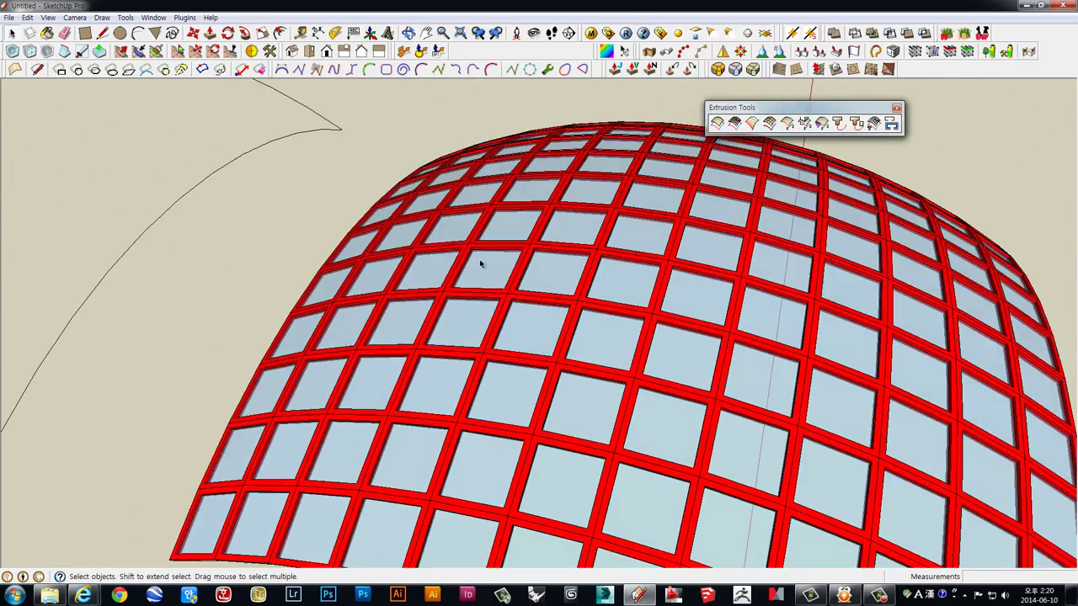
{"action": "scroll", "coordinate": [550, 293], "scroll_direction": "down", "scroll_amount": 3}
- Enter the lattice group, select all its faces and edges, then clear the selection
{"action": "left_click", "coordinate": [551, 292]}
{"action": "scroll", "coordinate": [550, 286], "scroll_direction": "up", "scroll_amount": 1}
{"action": "double_click", "coordinate": [551, 282]}
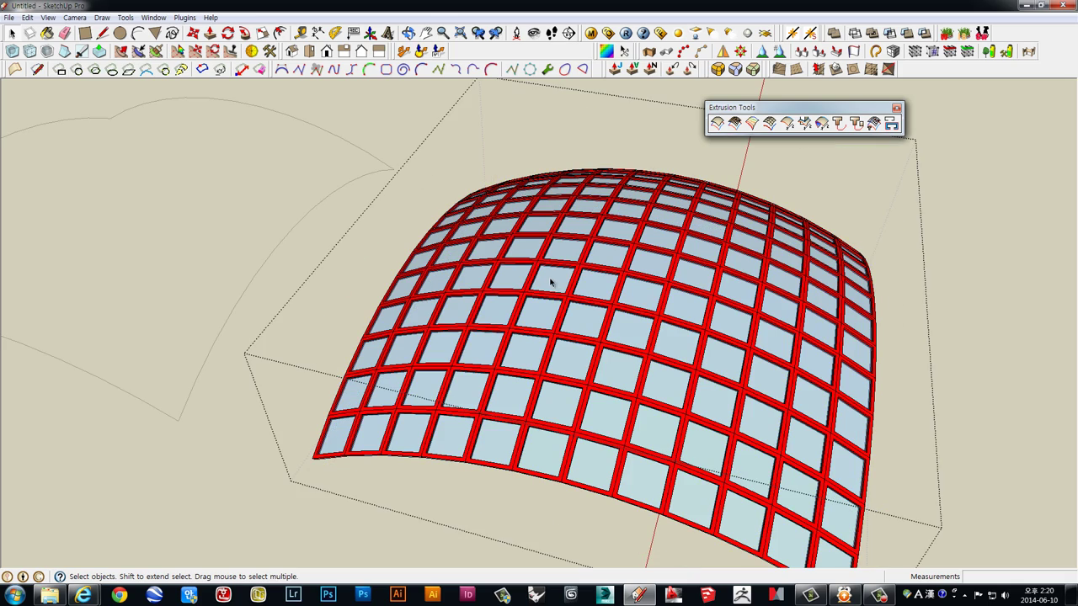
{"action": "triple_click", "coordinate": [593, 287]}
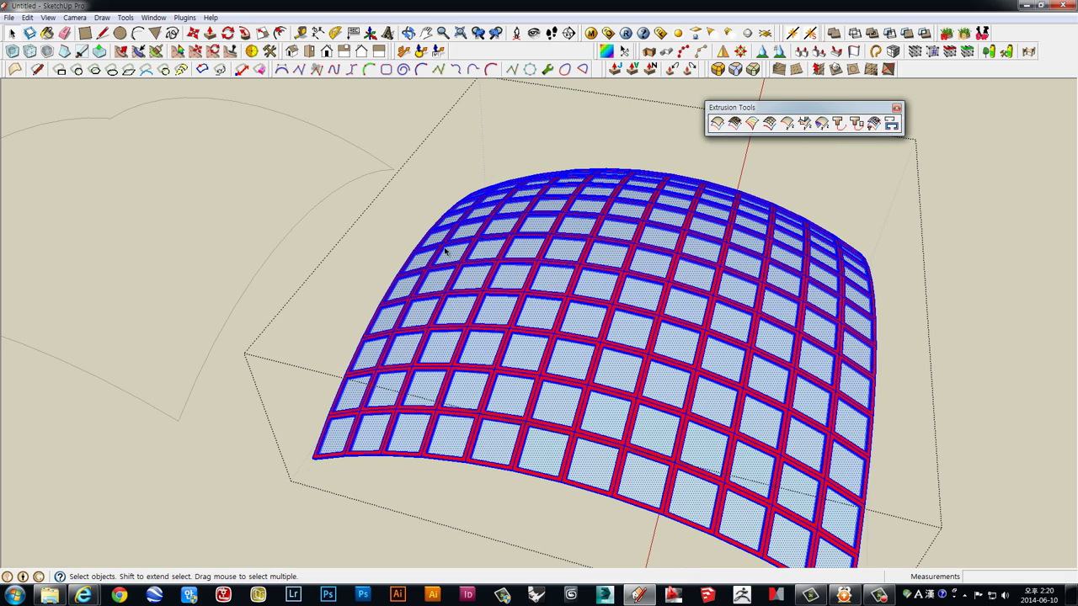
{"action": "left_click", "coordinate": [435, 165]}
- Bring the empty four-edged curved outline into close view
{"action": "scroll", "coordinate": [582, 289], "scroll_direction": "down", "scroll_amount": 5}
{"action": "mouse_move", "coordinate": [582, 288]}
{"action": "middle_mouse_down"}
{"action": "mouse_move", "coordinate": [451, 189]}
{"action": "mouse_move", "coordinate": [226, 211]}
{"action": "mouse_move", "coordinate": [594, 474]}
{"action": "mouse_move", "coordinate": [611, 356]}
{"action": "middle_mouse_up"}
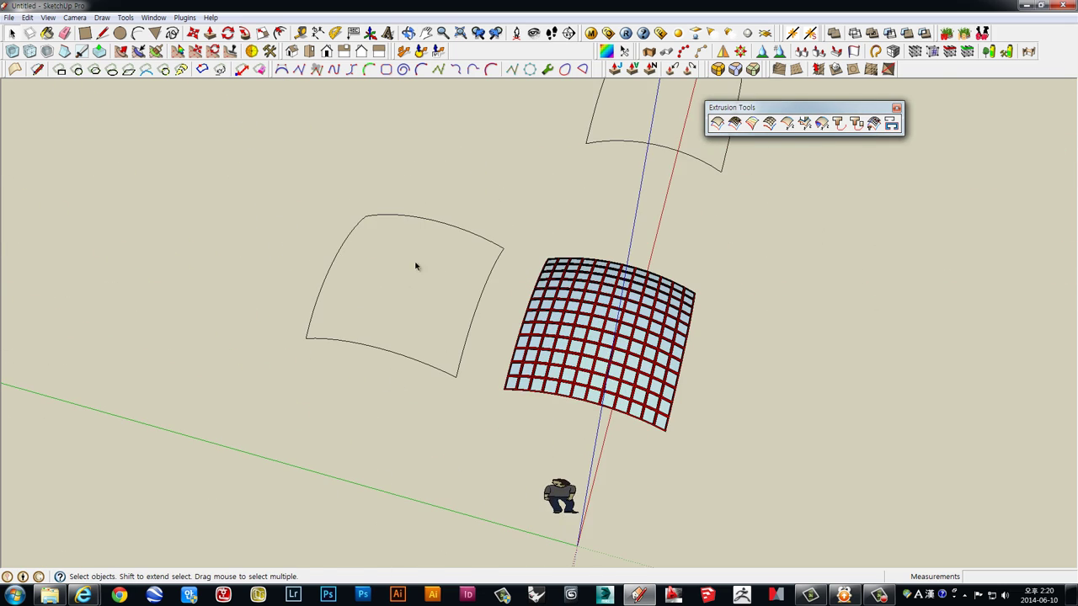
{"action": "middle_click_drag", "start_coordinate": [415, 266], "coordinate": [541, 354]}
{"action": "scroll", "coordinate": [637, 353], "scroll_direction": "up", "scroll_amount": 5}
{"action": "middle_click_drag", "start_coordinate": [637, 354], "coordinate": [597, 255]}
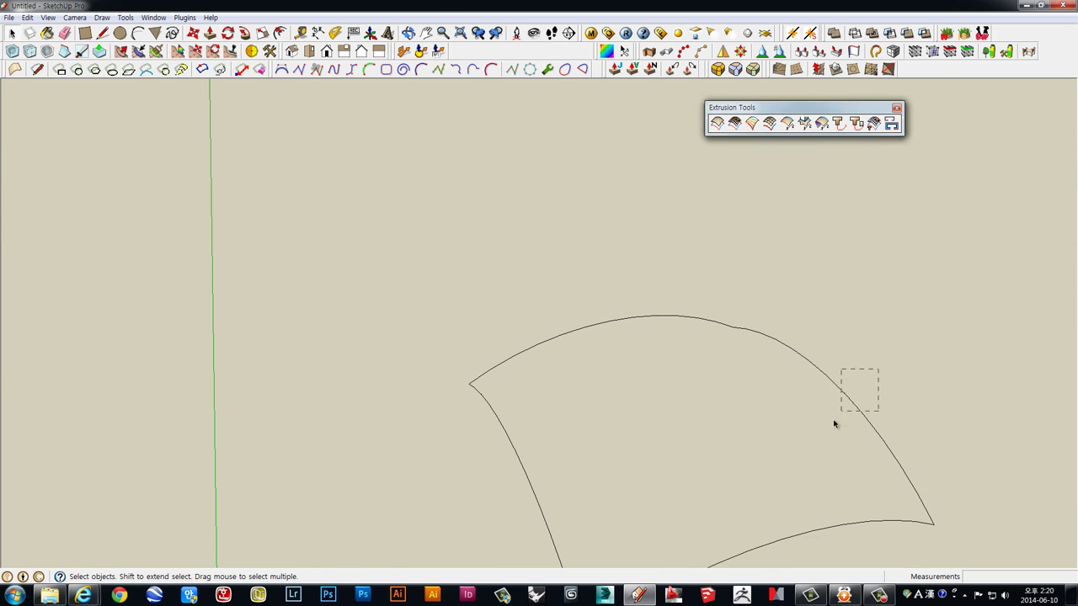
- Scale the right edge curve upward into a tall arch
{"action": "left_click_drag", "start_coordinate": [878, 369], "coordinate": [835, 425]}
{"action": "mouse_move", "coordinate": [834, 425]}
{"action": "middle_mouse_down"}
{"action": "mouse_move", "coordinate": [743, 378]}
{"action": "mouse_move", "coordinate": [794, 320]}
{"action": "middle_mouse_up"}
{"action": "key", "text": "s"}
{"action": "left_click_drag", "start_coordinate": [746, 325], "coordinate": [760, 198]}
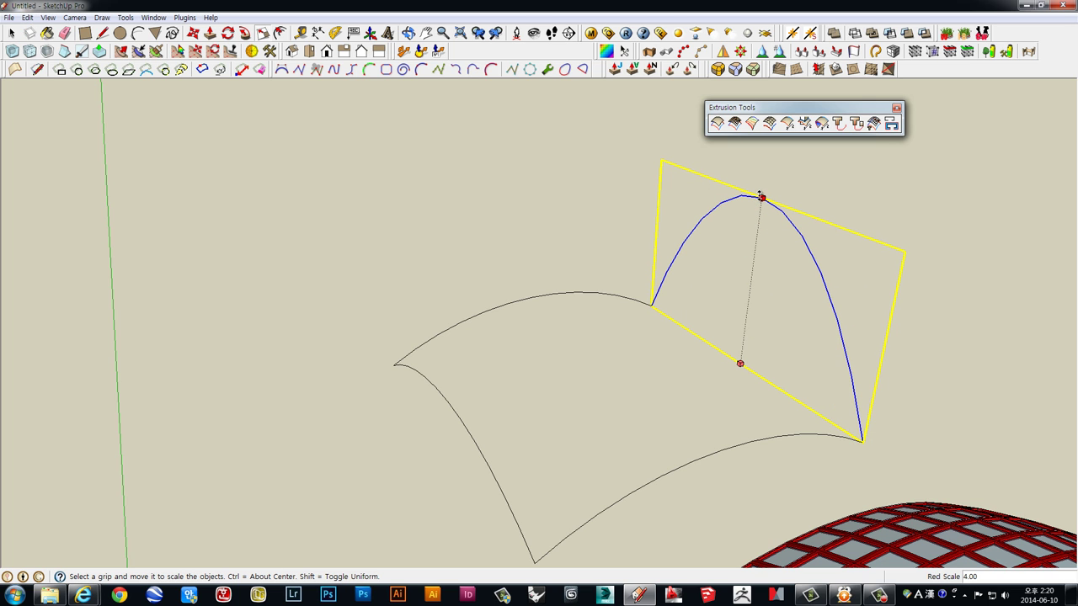
{"action": "key", "text": "space"}
- Scale the bottom front curve by -2.79 so it sags downward
{"action": "middle_click_drag", "start_coordinate": [484, 390], "coordinate": [686, 365]}
{"action": "left_click", "coordinate": [540, 378]}
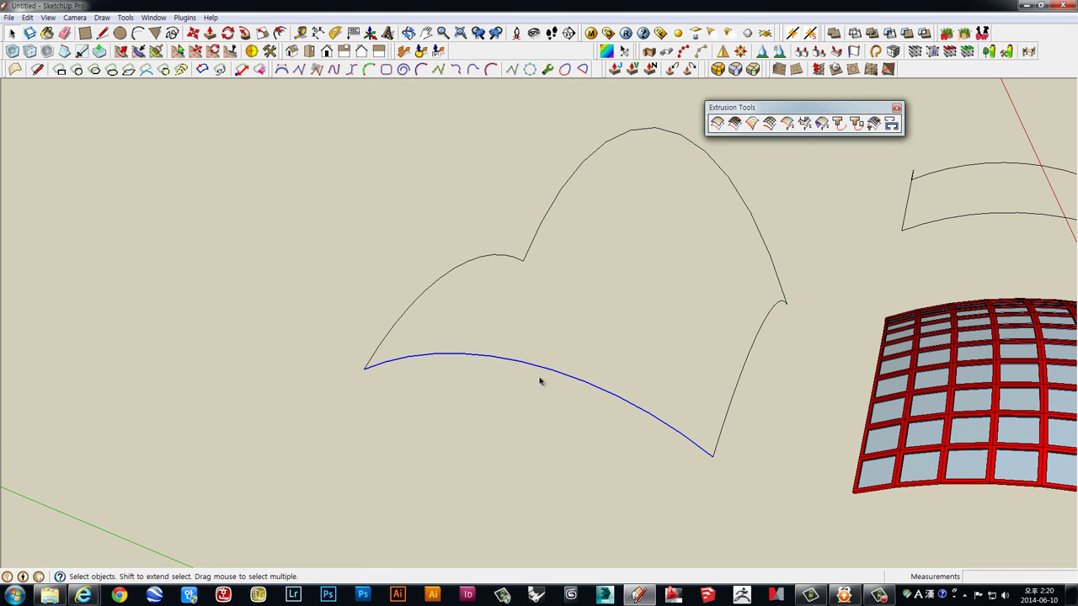
{"action": "middle_click_drag", "start_coordinate": [539, 381], "coordinate": [551, 348]}
{"action": "key", "text": "s"}
{"action": "left_click_drag", "start_coordinate": [528, 324], "coordinate": [529, 508]}
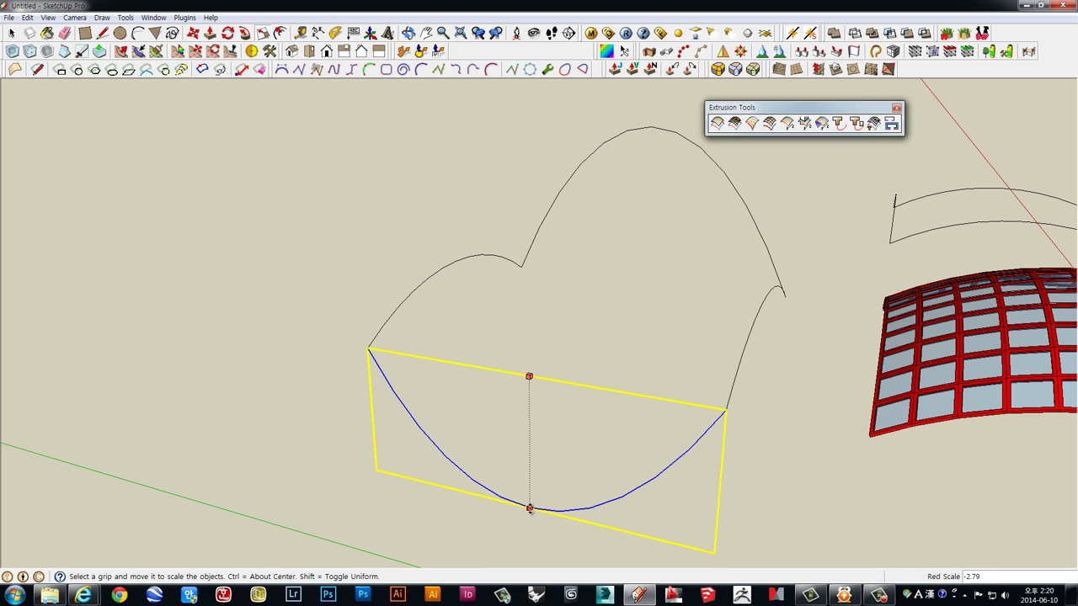
{"action": "mouse_move", "coordinate": [625, 380]}
{"action": "middle_mouse_down"}
{"action": "mouse_move", "coordinate": [781, 392]}
{"action": "mouse_move", "coordinate": [616, 251]}
{"action": "mouse_move", "coordinate": [665, 465]}
{"action": "middle_mouse_up"}
{"action": "key", "text": "space"}
- Select the red lattice and orbit until the reshaped curve outline faces the view
{"action": "left_click", "coordinate": [780, 406]}
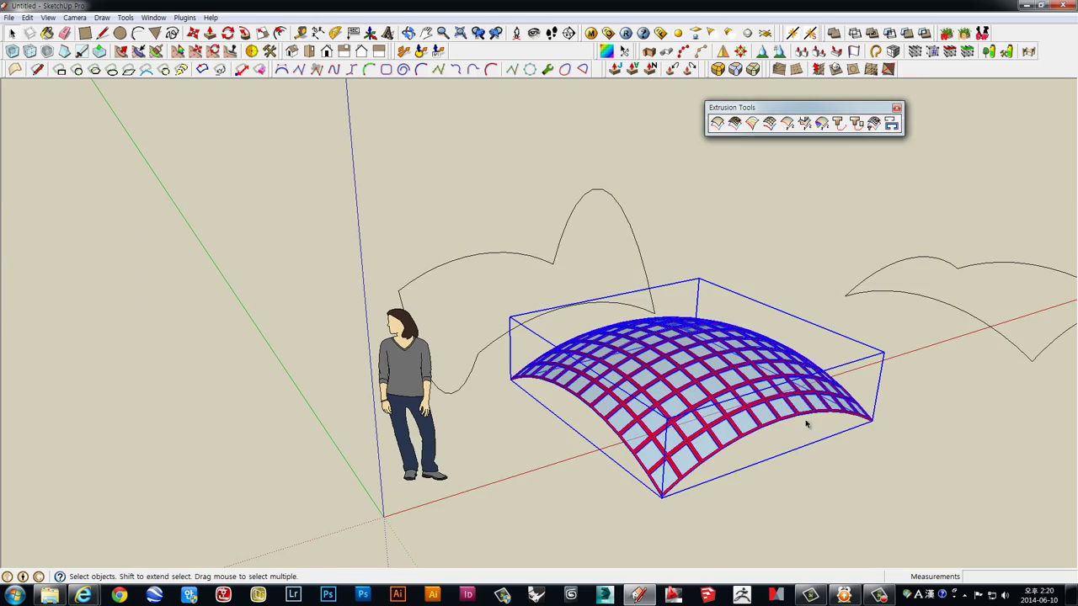
{"action": "mouse_move", "coordinate": [605, 408]}
{"action": "middle_mouse_down"}
{"action": "mouse_move", "coordinate": [445, 533]}
{"action": "mouse_move", "coordinate": [536, 431]}
{"action": "mouse_move", "coordinate": [908, 357]}
{"action": "middle_mouse_up"}
{"action": "scroll", "coordinate": [605, 427], "scroll_direction": "up", "scroll_amount": 3}
{"action": "scroll", "coordinate": [605, 428], "scroll_direction": "up", "scroll_amount": 3}
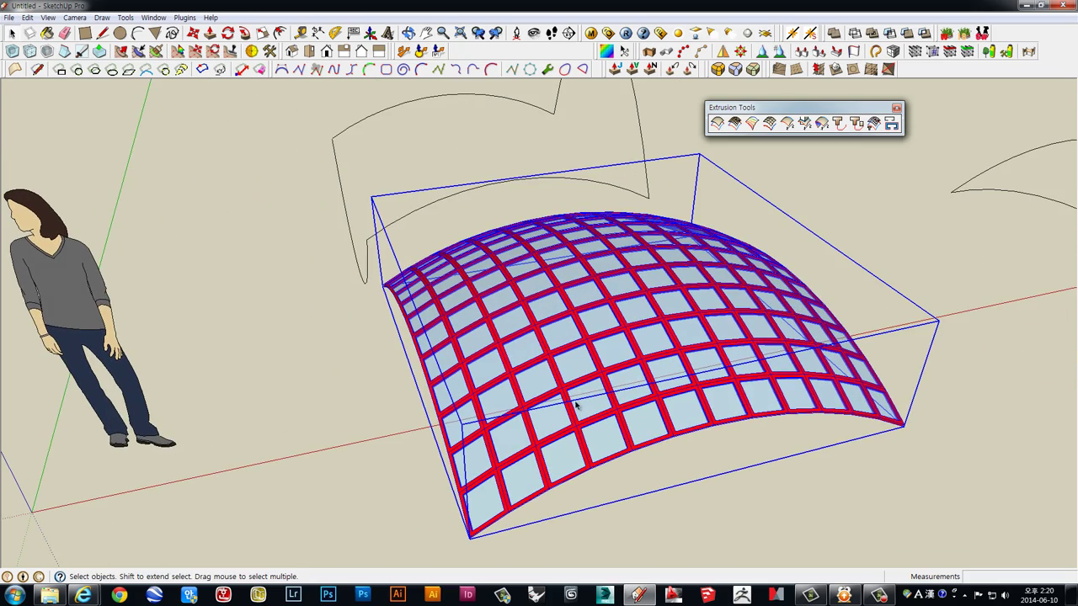
{"action": "mouse_move", "coordinate": [612, 369]}
{"action": "middle_mouse_down"}
{"action": "mouse_move", "coordinate": [615, 421]}
{"action": "mouse_move", "coordinate": [570, 351]}
{"action": "mouse_move", "coordinate": [643, 383]}
{"action": "middle_mouse_up"}
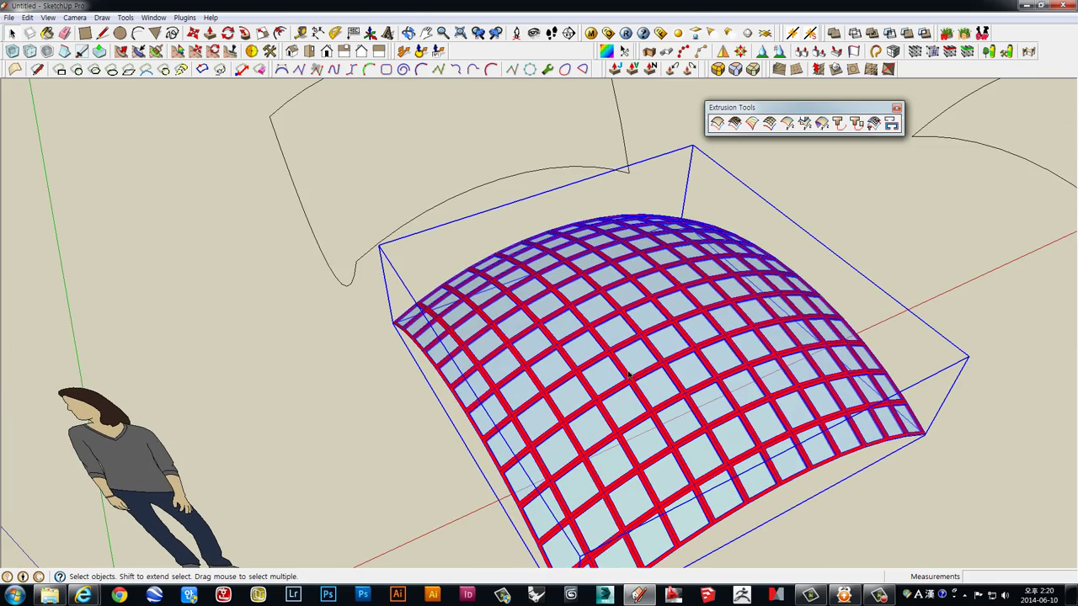
{"action": "mouse_move", "coordinate": [636, 363]}
{"action": "middle_mouse_down"}
{"action": "mouse_move", "coordinate": [530, 432]}
{"action": "mouse_move", "coordinate": [627, 297]}
{"action": "middle_mouse_up"}
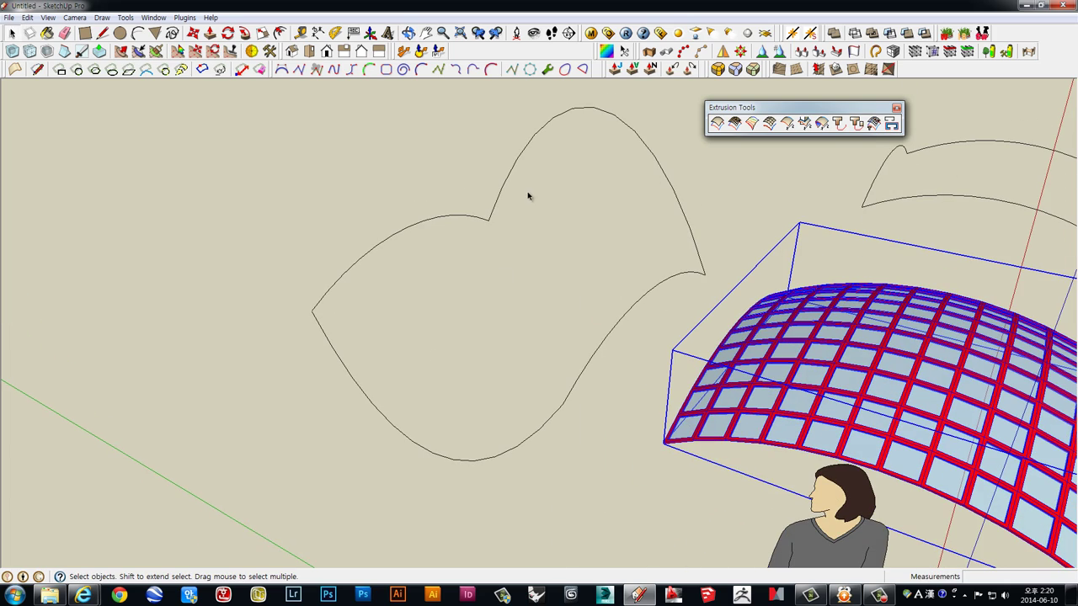
{"action": "mouse_move", "coordinate": [564, 202]}
{"action": "middle_mouse_down"}
{"action": "mouse_move", "coordinate": [541, 214]}
{"action": "mouse_move", "coordinate": [621, 140]}
{"action": "middle_mouse_up"}
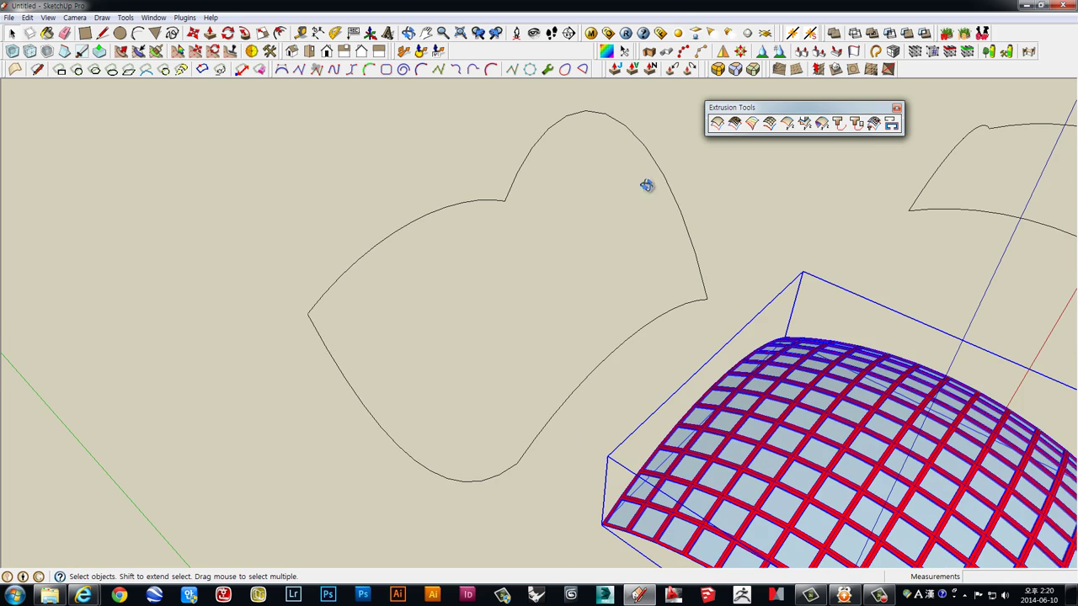
{"action": "middle_click_drag", "start_coordinate": [645, 183], "coordinate": [738, 147]}
- With Extrude Edges by Rails To Lattice, pick the arched profile, two rails and melding profile
{"action": "left_click", "coordinate": [734, 123]}
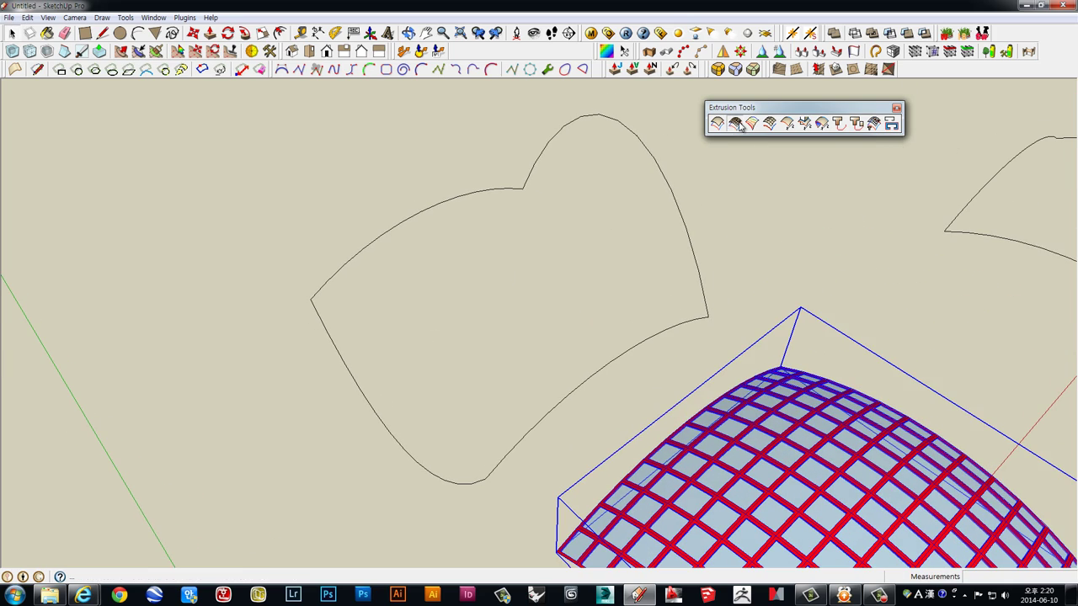
{"action": "left_click", "coordinate": [646, 152]}
{"action": "left_click", "coordinate": [406, 226]}
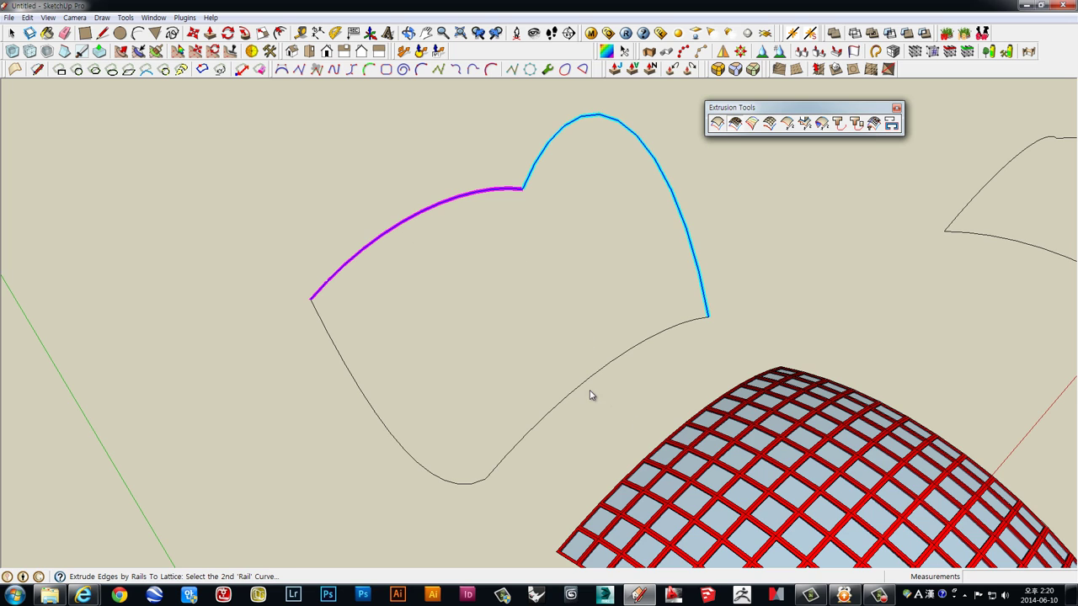
{"action": "left_click", "coordinate": [581, 388]}
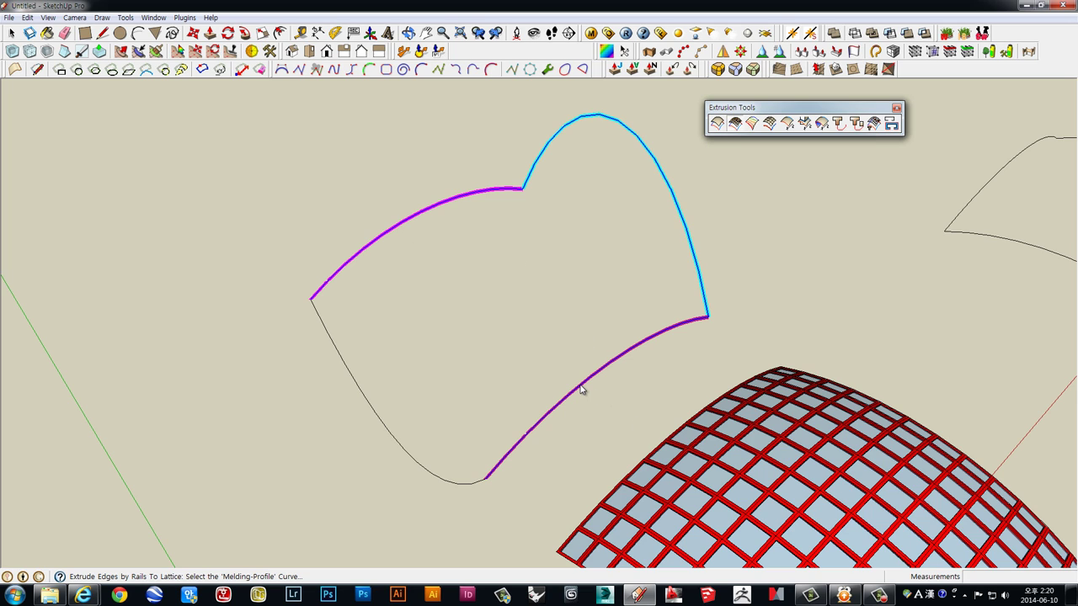
{"action": "left_click", "coordinate": [371, 406]}
- Keep Profiles/Rails as the lattice basis and set the lattice form to 3D
{"action": "left_click_drag", "start_coordinate": [514, 267], "coordinate": [249, 148]}
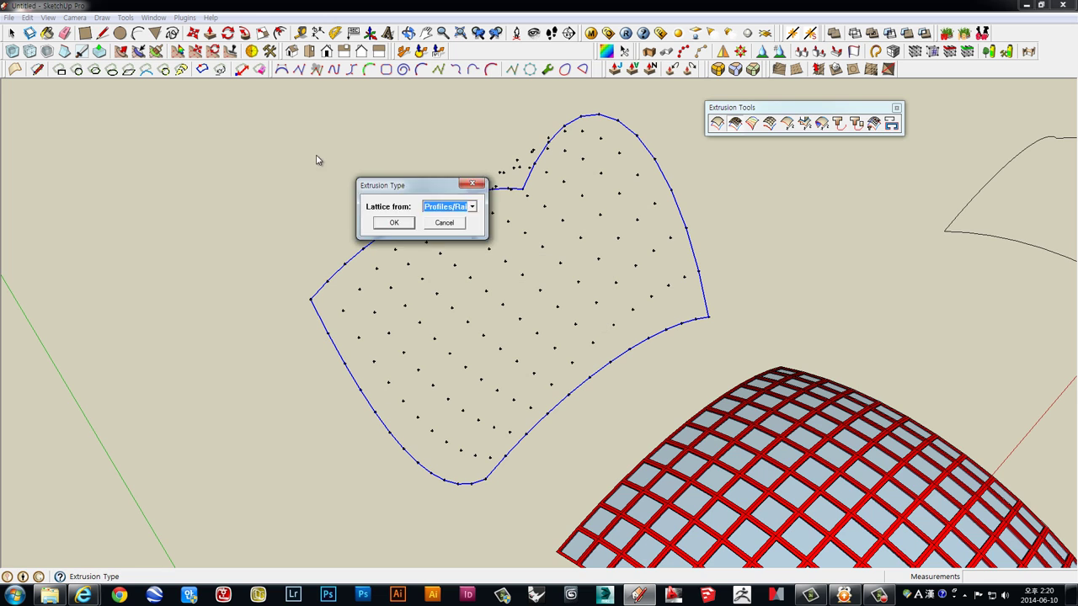
{"action": "left_click", "coordinate": [303, 172]}
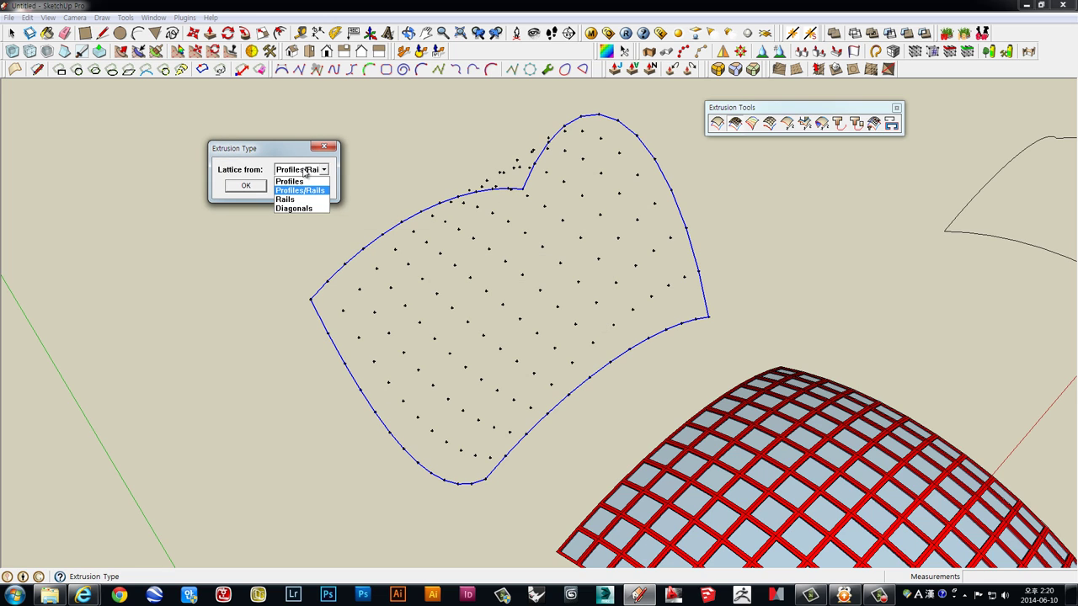
{"action": "left_click", "coordinate": [304, 172]}
{"action": "left_click", "coordinate": [246, 186]}
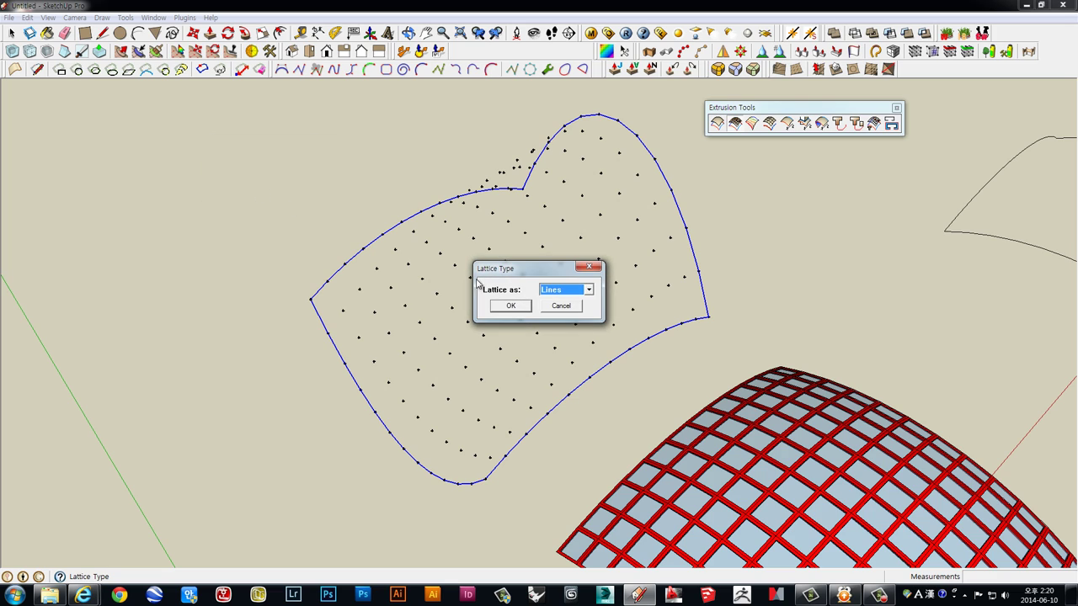
{"action": "left_click", "coordinate": [556, 291]}
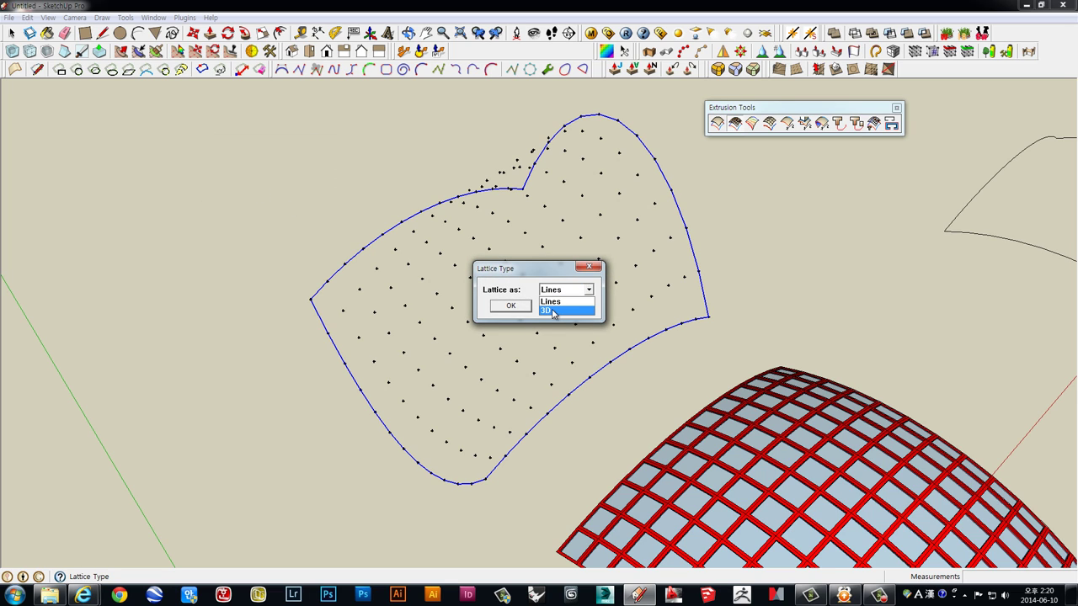
{"action": "left_click", "coordinate": [553, 311]}
{"action": "left_click", "coordinate": [522, 309]}
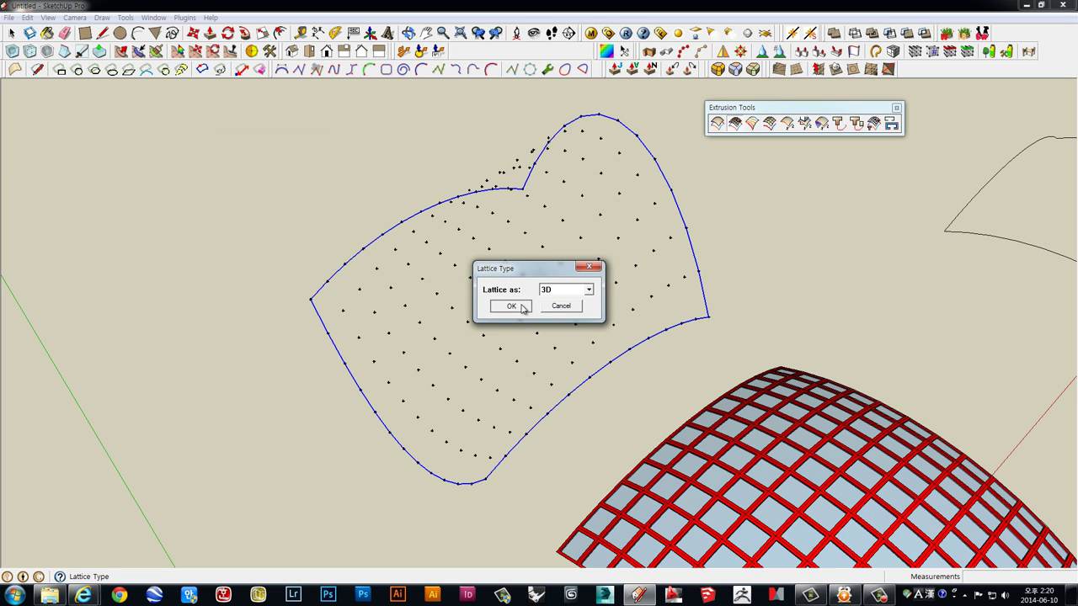
- Accept the Lattice Type to build the 288-face triangulated surface across the outline
{"action": "left_click", "coordinate": [511, 305]}
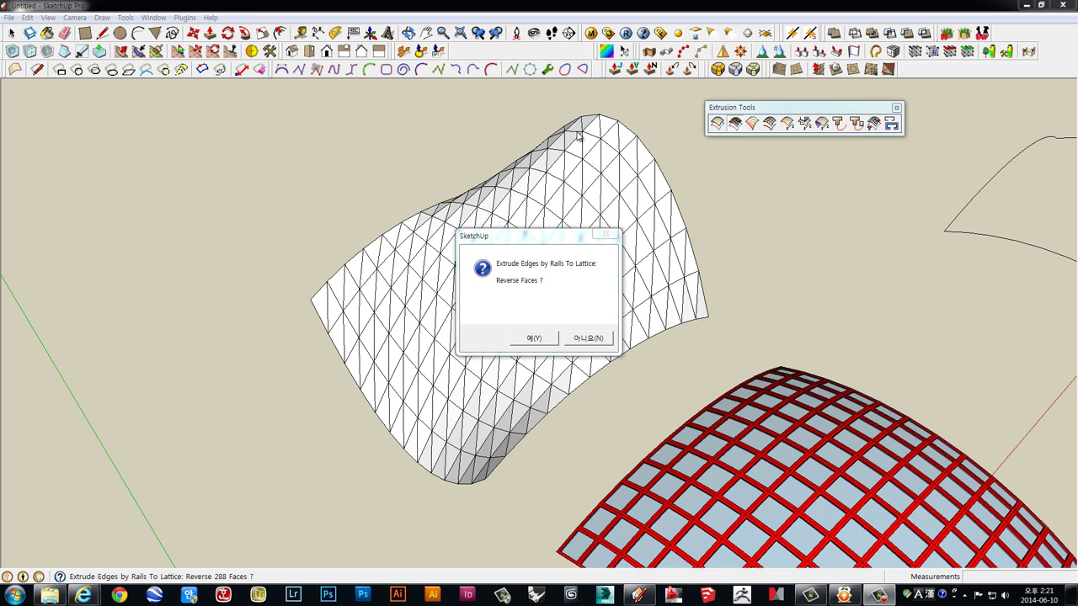
- Keep the face orientation and set lattice width 20 and pane inset 5
{"action": "left_click", "coordinate": [588, 340]}
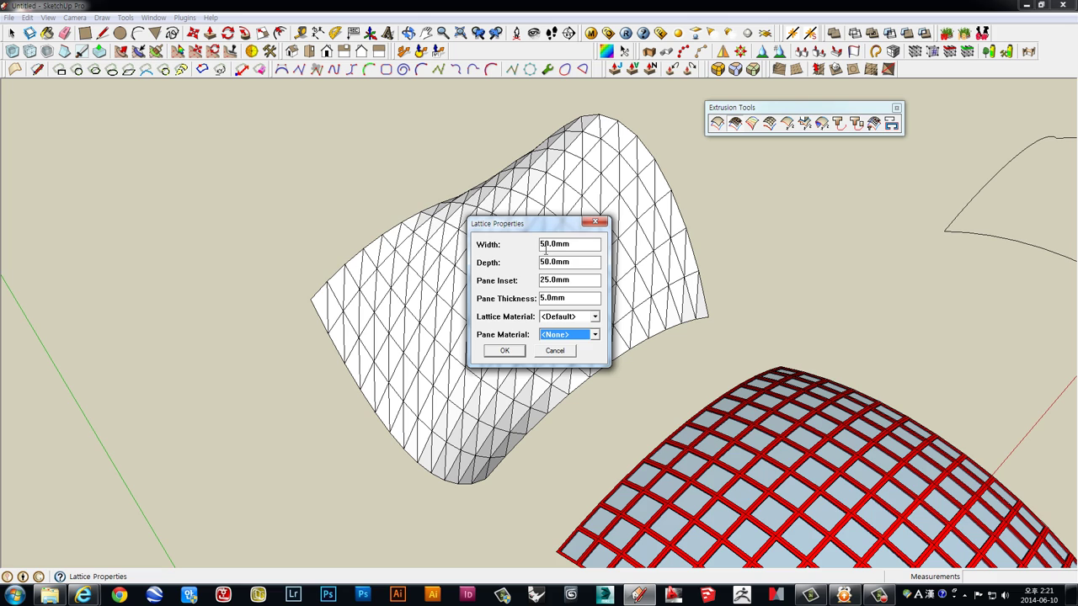
{"action": "left_click_drag", "start_coordinate": [545, 246], "coordinate": [531, 253]}
{"action": "type", "text": "2"}
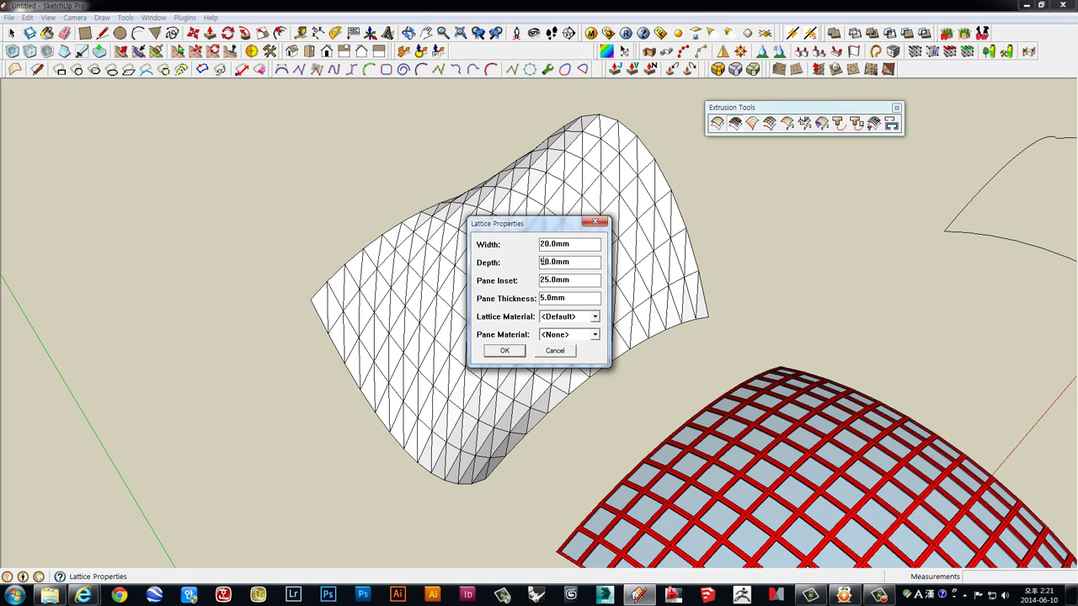
{"action": "double_click", "coordinate": [543, 280]}
{"action": "type", "text": "5"}
- Make the lattice material Red and panes 'Glass', then erase the original curves
{"action": "left_click", "coordinate": [564, 320]}
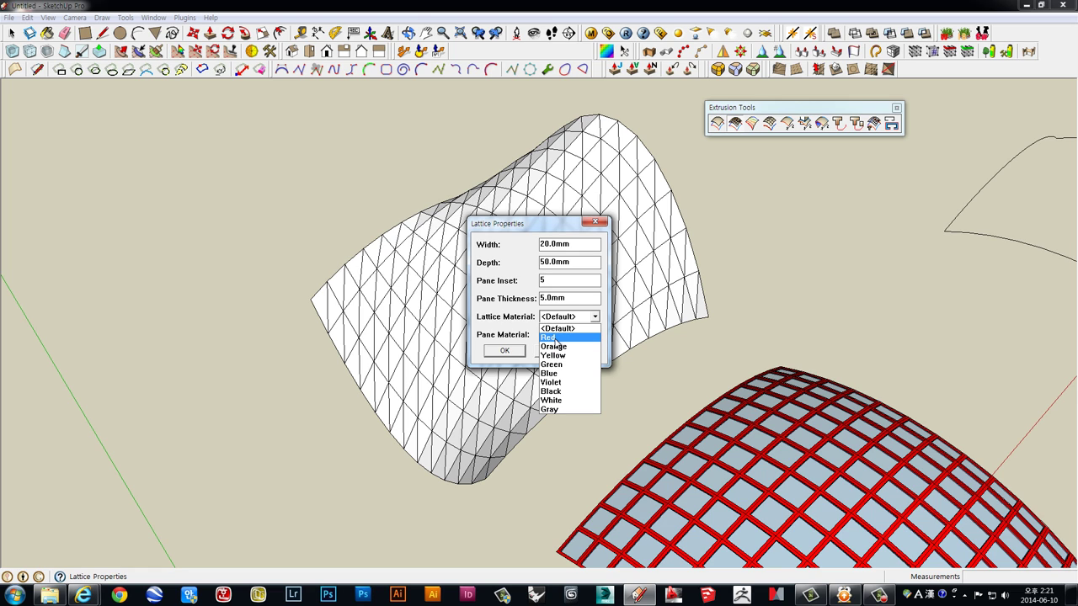
{"action": "left_click", "coordinate": [554, 338]}
{"action": "left_click", "coordinate": [555, 336]}
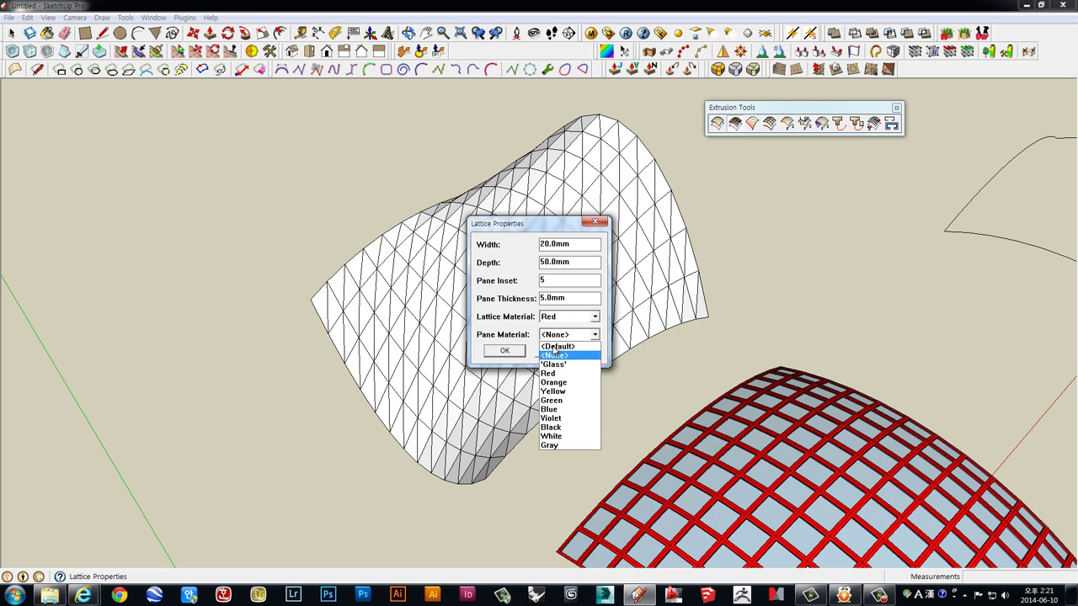
{"action": "left_click", "coordinate": [553, 367]}
{"action": "left_click", "coordinate": [510, 352]}
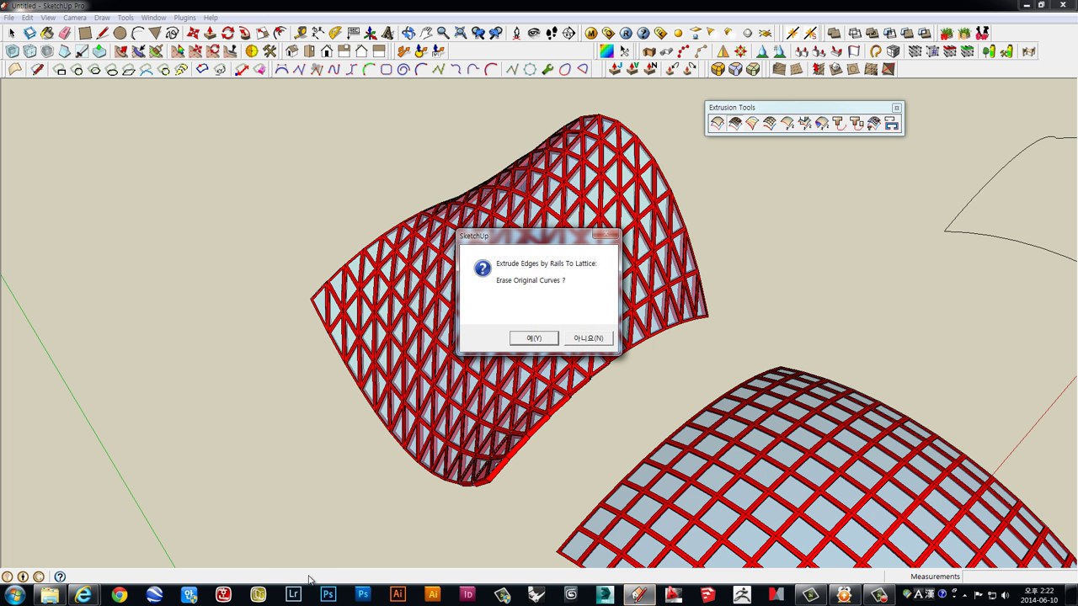
{"action": "left_click", "coordinate": [536, 337]}
- Orbit and zoom around the grid lattice and the triangular lattice to inspect them
{"action": "mouse_move", "coordinate": [536, 338]}
{"action": "middle_mouse_down"}
{"action": "mouse_move", "coordinate": [810, 335]}
{"action": "mouse_move", "coordinate": [550, 387]}
{"action": "mouse_move", "coordinate": [465, 254]}
{"action": "mouse_move", "coordinate": [636, 295]}
{"action": "middle_mouse_up"}
{"action": "left_click", "coordinate": [550, 386]}
{"action": "scroll", "coordinate": [550, 386], "scroll_direction": "up", "scroll_amount": 3}
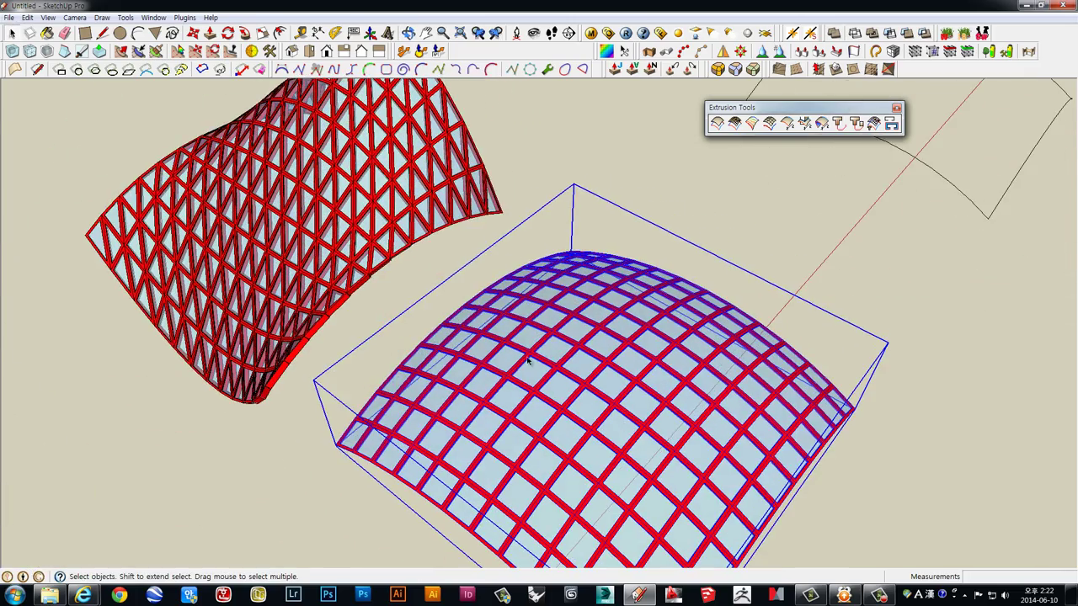
{"action": "mouse_move", "coordinate": [562, 354]}
{"action": "middle_mouse_down"}
{"action": "mouse_move", "coordinate": [284, 349]}
{"action": "mouse_move", "coordinate": [614, 289]}
{"action": "mouse_move", "coordinate": [396, 169]}
{"action": "mouse_move", "coordinate": [307, 248]}
{"action": "mouse_move", "coordinate": [560, 269]}
{"action": "mouse_move", "coordinate": [284, 231]}
{"action": "mouse_move", "coordinate": [765, 339]}
{"action": "mouse_move", "coordinate": [361, 344]}
{"action": "middle_mouse_up"}
{"action": "scroll", "coordinate": [306, 249], "scroll_direction": "up", "scroll_amount": 3}
{"action": "scroll", "coordinate": [307, 248], "scroll_direction": "up", "scroll_amount": 2}
{"action": "scroll", "coordinate": [765, 339], "scroll_direction": "down", "scroll_amount": 2}
{"action": "scroll", "coordinate": [548, 354], "scroll_direction": "up", "scroll_amount": 3}
{"action": "scroll", "coordinate": [517, 298], "scroll_direction": "up", "scroll_amount": 2}
{"action": "scroll", "coordinate": [506, 306], "scroll_direction": "down", "scroll_amount": 3}
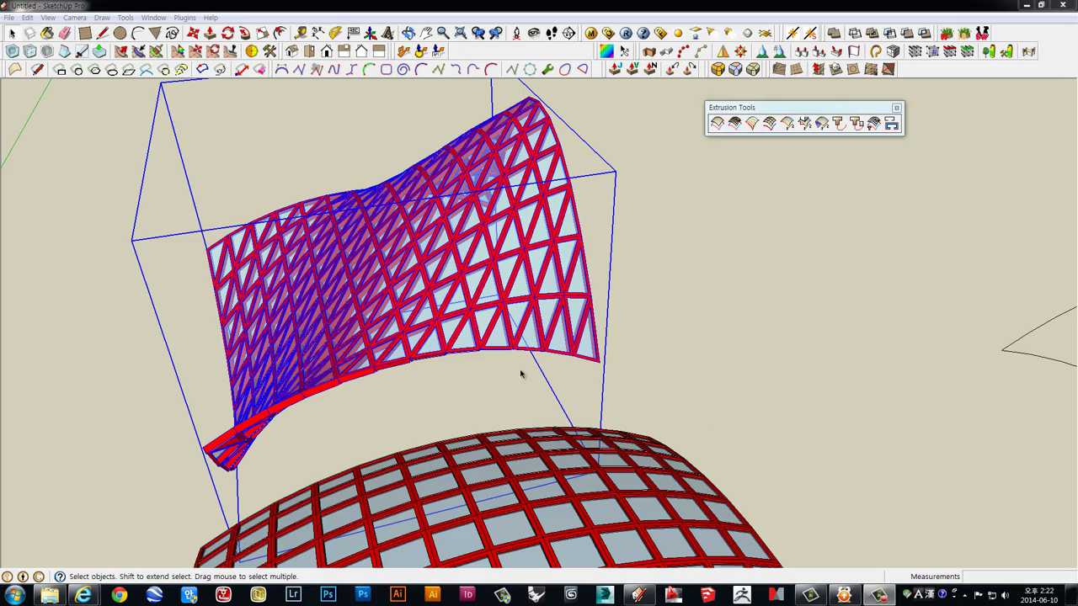
{"action": "middle_click_drag", "start_coordinate": [525, 373], "coordinate": [812, 439]}
{"action": "scroll", "coordinate": [728, 325], "scroll_direction": "up", "scroll_amount": 2}
{"action": "mouse_move", "coordinate": [727, 325]}
{"action": "middle_mouse_down"}
{"action": "mouse_move", "coordinate": [686, 388]}
{"action": "mouse_move", "coordinate": [800, 308]}
{"action": "middle_mouse_up"}
- Select both the dome lattice and the triangular lattice surface and delete them
{"action": "left_click", "coordinate": [828, 324]}
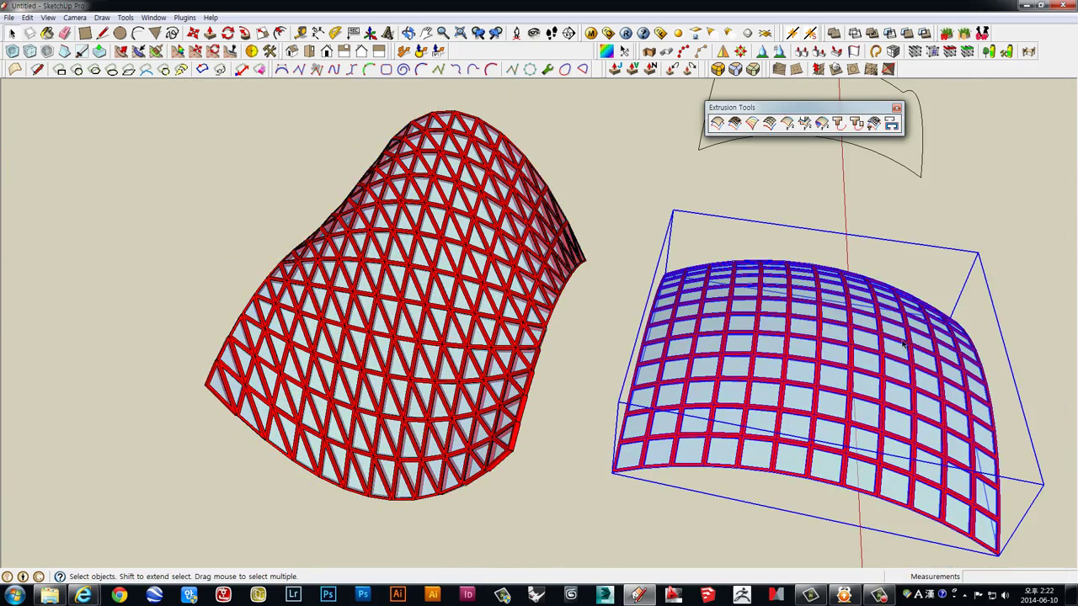
{"action": "mouse_move", "coordinate": [908, 343]}
{"action": "middle_mouse_down"}
{"action": "mouse_move", "coordinate": [642, 257]}
{"action": "mouse_move", "coordinate": [337, 295]}
{"action": "mouse_move", "coordinate": [427, 282]}
{"action": "mouse_move", "coordinate": [382, 303]}
{"action": "mouse_move", "coordinate": [631, 243]}
{"action": "mouse_move", "coordinate": [685, 267]}
{"action": "mouse_move", "coordinate": [551, 257]}
{"action": "mouse_move", "coordinate": [373, 312]}
{"action": "mouse_move", "coordinate": [380, 326]}
{"action": "middle_mouse_up"}
{"action": "left_click", "coordinate": [383, 304]}
{"action": "middle_click_drag", "start_coordinate": [335, 284], "coordinate": [438, 244]}
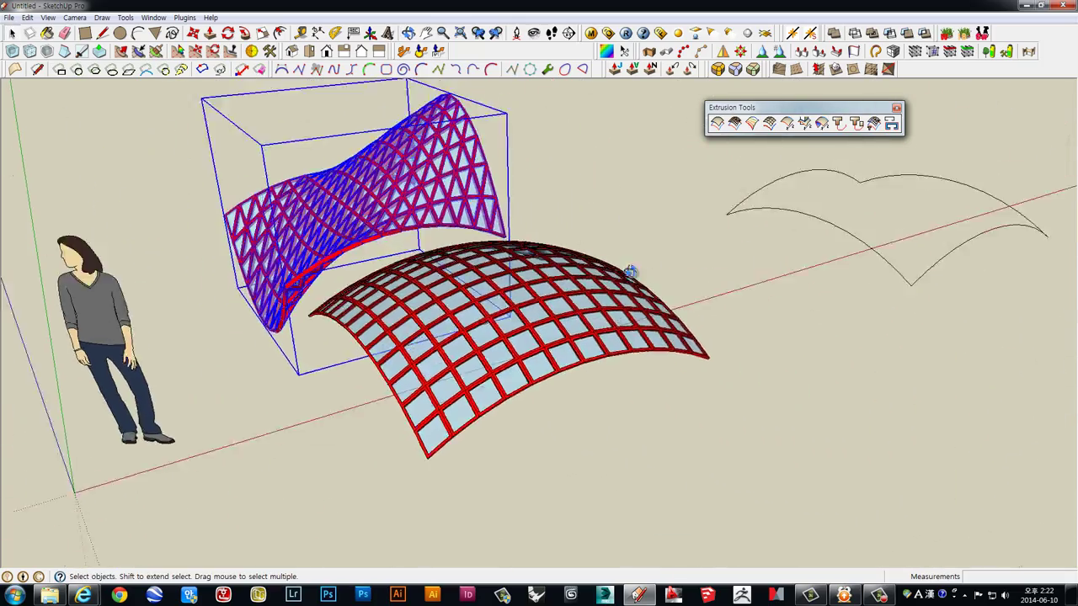
{"action": "middle_click_drag", "start_coordinate": [629, 272], "coordinate": [534, 392]}
{"action": "left_click_drag", "start_coordinate": [323, 126], "coordinate": [325, 128]}
{"action": "middle_click_drag", "start_coordinate": [325, 128], "coordinate": [532, 322]}
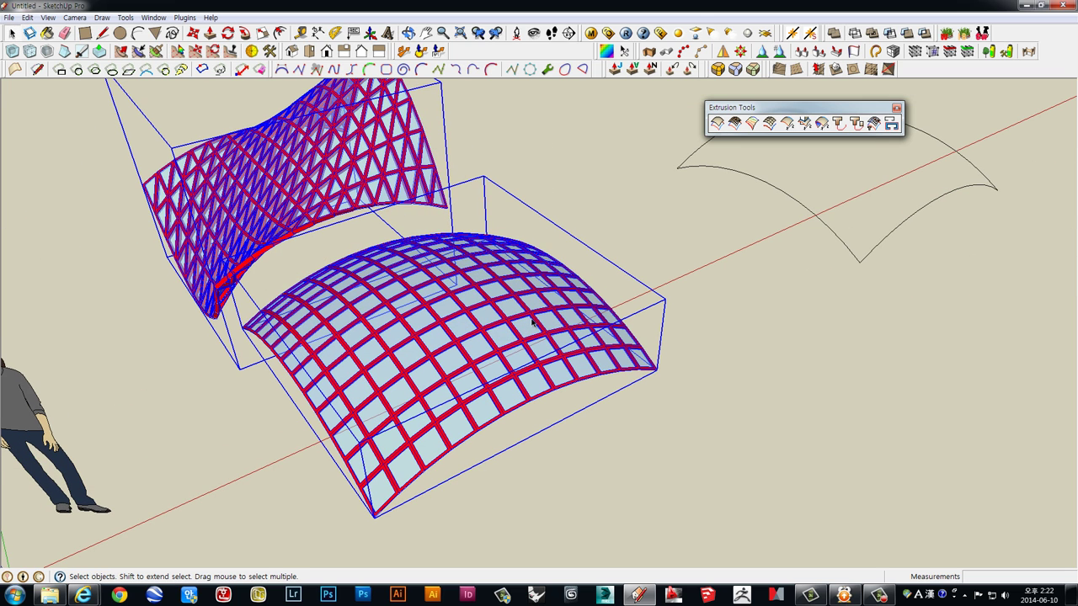
{"action": "key", "text": "Delete"}
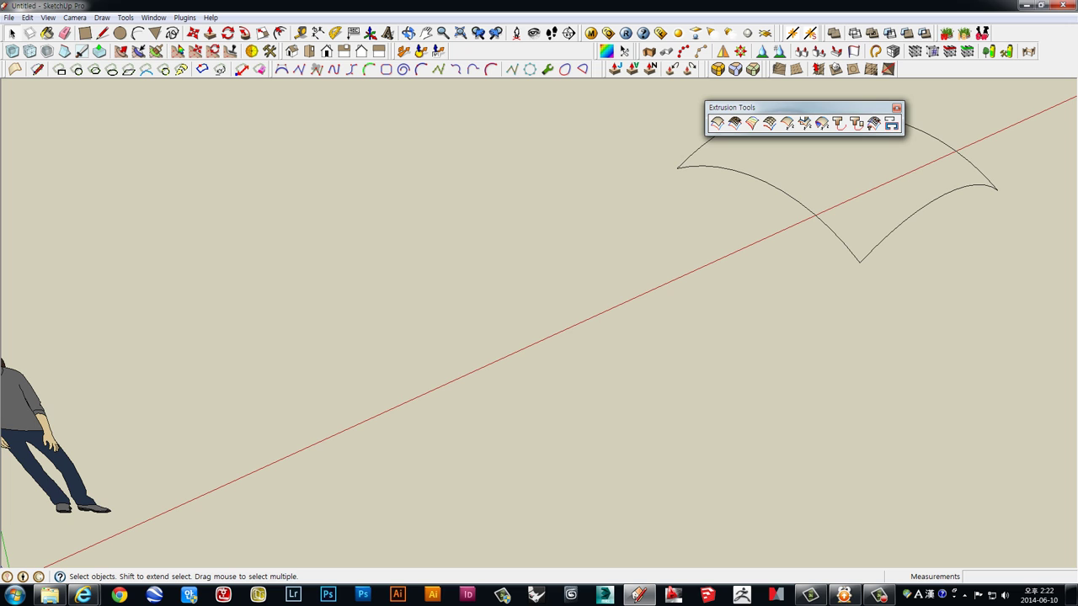
- Copy the outline's left edge curve with Move and Ctrl to a spot near the origin
{"action": "scroll", "coordinate": [742, 239], "scroll_direction": "down", "scroll_amount": 3}
{"action": "left_click", "coordinate": [769, 253]}
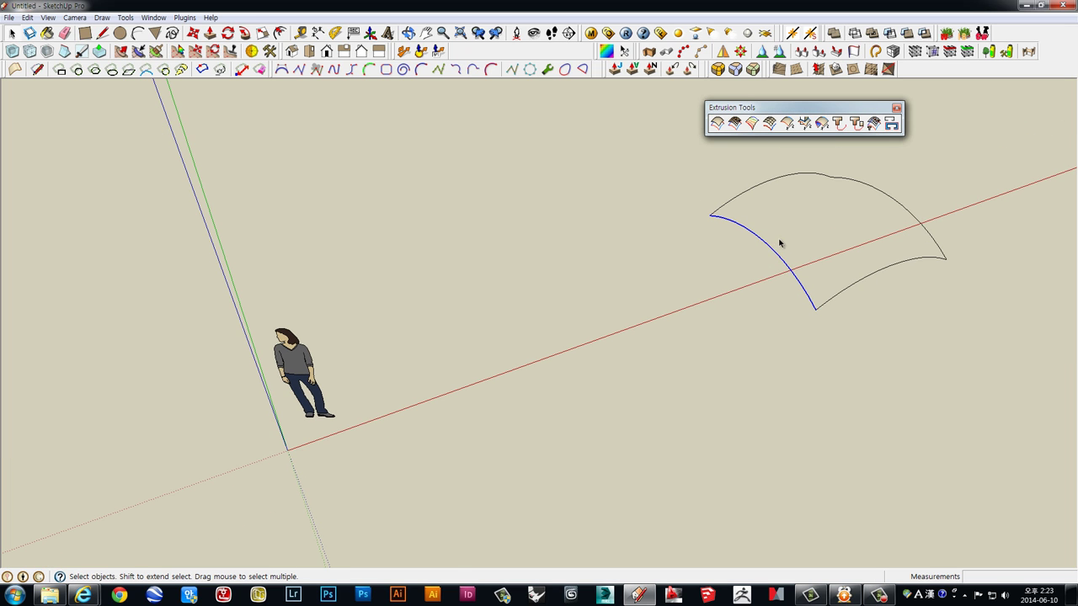
{"action": "key", "text": "m"}
{"action": "left_click", "coordinate": [815, 308]}
{"action": "key", "text": "ctrl"}
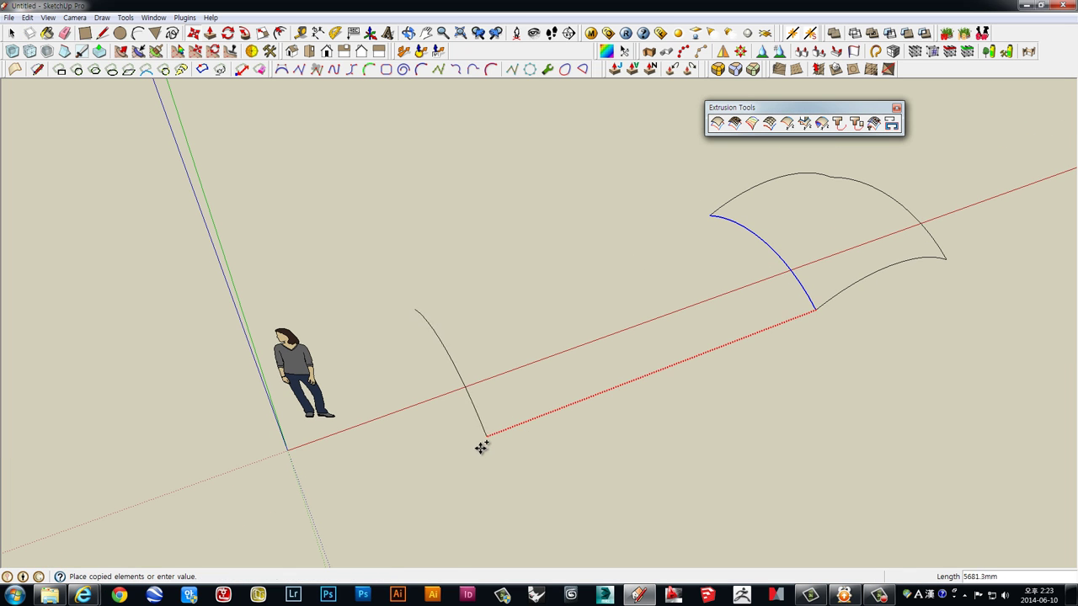
{"action": "left_click", "coordinate": [475, 444]}
{"action": "mouse_move", "coordinate": [479, 451]}
{"action": "middle_mouse_down"}
{"action": "mouse_move", "coordinate": [541, 403]}
{"action": "mouse_move", "coordinate": [385, 306]}
{"action": "mouse_move", "coordinate": [530, 428]}
{"action": "mouse_move", "coordinate": [564, 429]}
{"action": "middle_mouse_up"}
- Make further copies of the curve along the row, the last placed to the right
{"action": "left_click", "coordinate": [578, 438]}
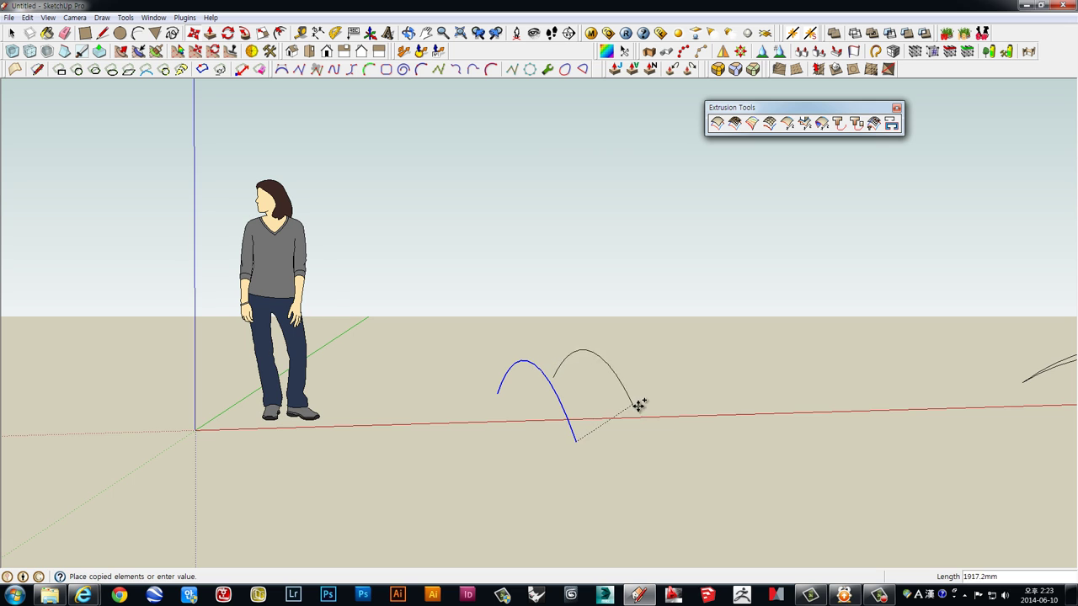
{"action": "middle_click_drag", "start_coordinate": [637, 401], "coordinate": [571, 528]}
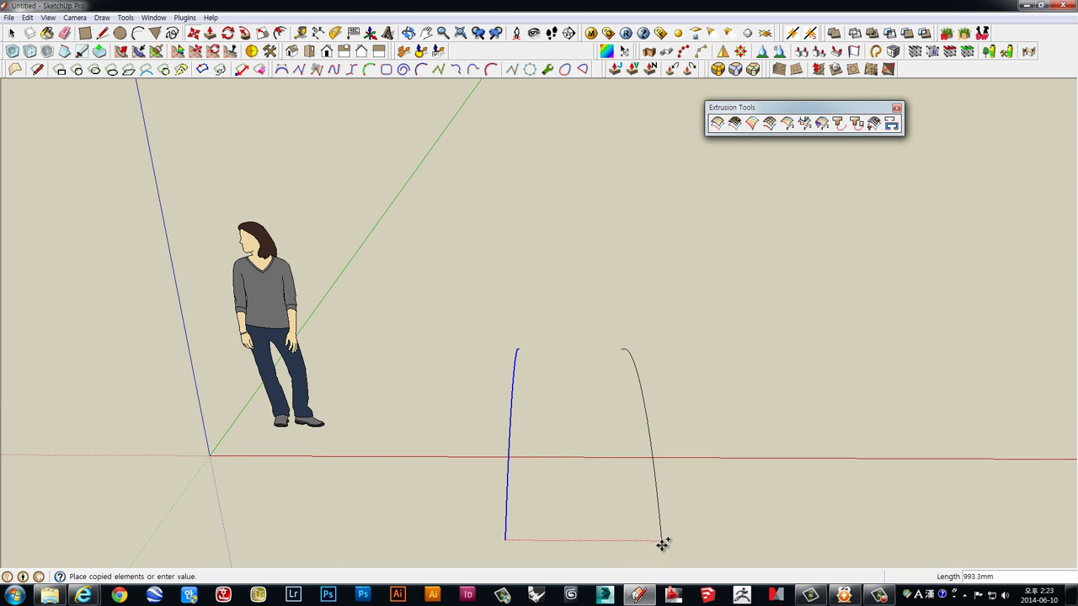
{"action": "mouse_move", "coordinate": [700, 490]}
{"action": "middle_mouse_down"}
{"action": "mouse_move", "coordinate": [673, 351]}
{"action": "mouse_move", "coordinate": [784, 367]}
{"action": "mouse_move", "coordinate": [732, 435]}
{"action": "middle_mouse_up"}
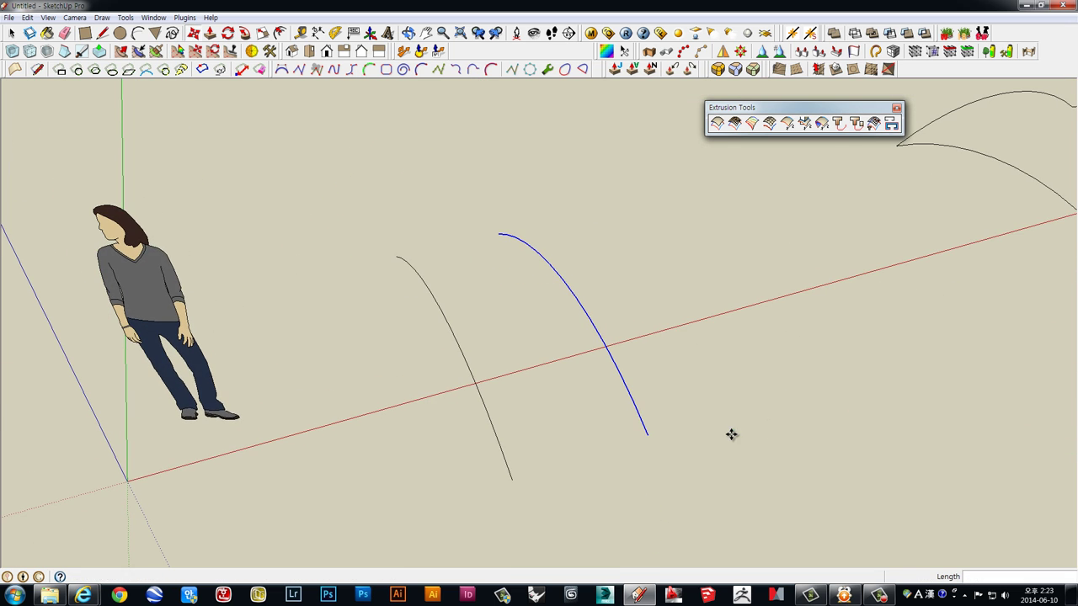
{"action": "left_click", "coordinate": [648, 440]}
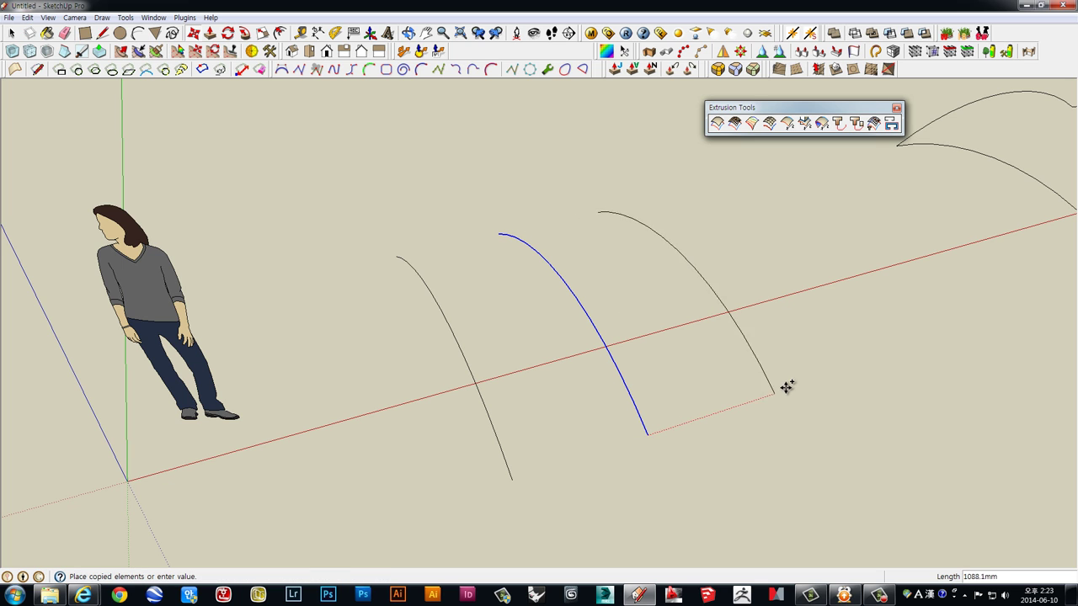
{"action": "middle_click_drag", "start_coordinate": [799, 395], "coordinate": [715, 365]}
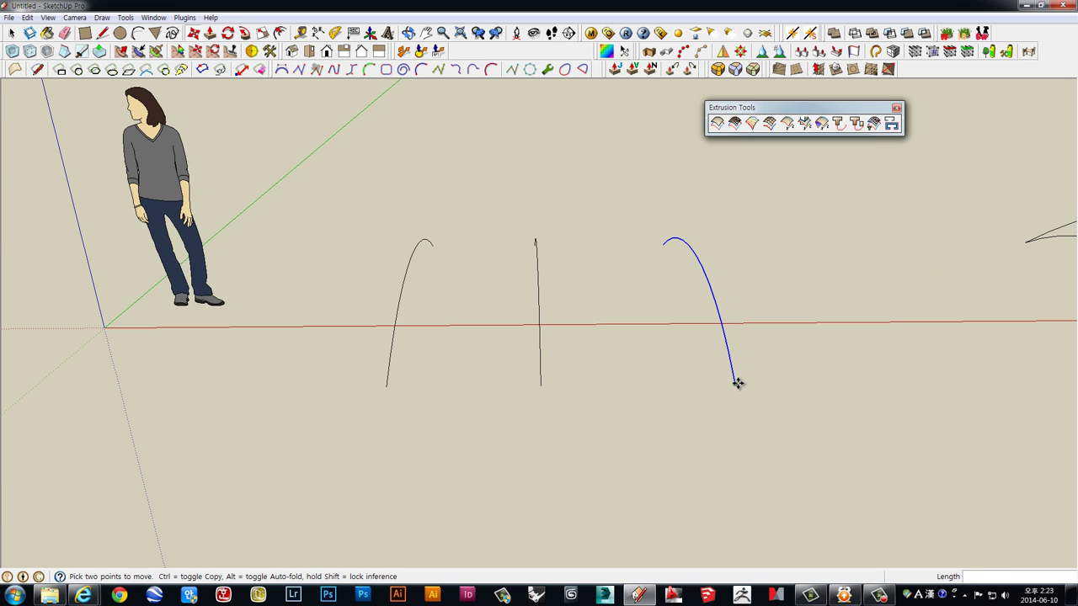
{"action": "left_click", "coordinate": [735, 383], "text": "ctrl"}
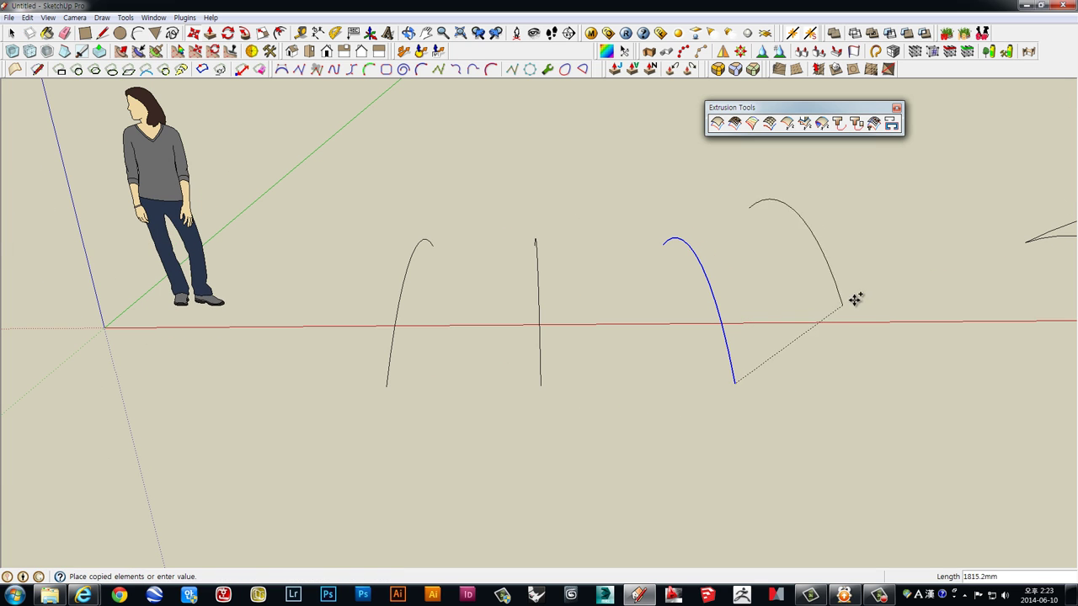
{"action": "left_click", "coordinate": [898, 382]}
{"action": "mouse_move", "coordinate": [770, 332]}
{"action": "middle_mouse_down"}
{"action": "mouse_move", "coordinate": [617, 297]}
{"action": "mouse_move", "coordinate": [614, 269]}
{"action": "middle_mouse_up"}
- Scale the second curve slightly smaller
{"action": "key", "text": "space"}
{"action": "left_click", "coordinate": [617, 296]}
{"action": "key", "text": "s"}
{"action": "left_click_drag", "start_coordinate": [597, 269], "coordinate": [600, 286]}
{"action": "key", "text": "space"}
- Scale the third curve taller and the fourth curve much taller
{"action": "left_click", "coordinate": [693, 261]}
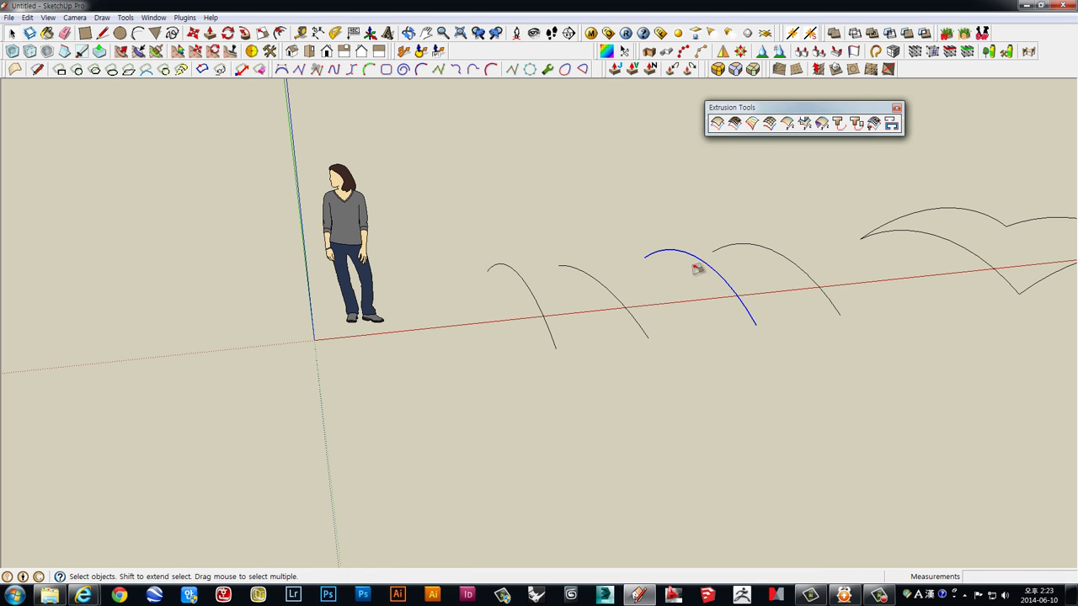
{"action": "key", "text": "s"}
{"action": "left_click_drag", "start_coordinate": [693, 253], "coordinate": [693, 228]}
{"action": "key", "text": "space"}
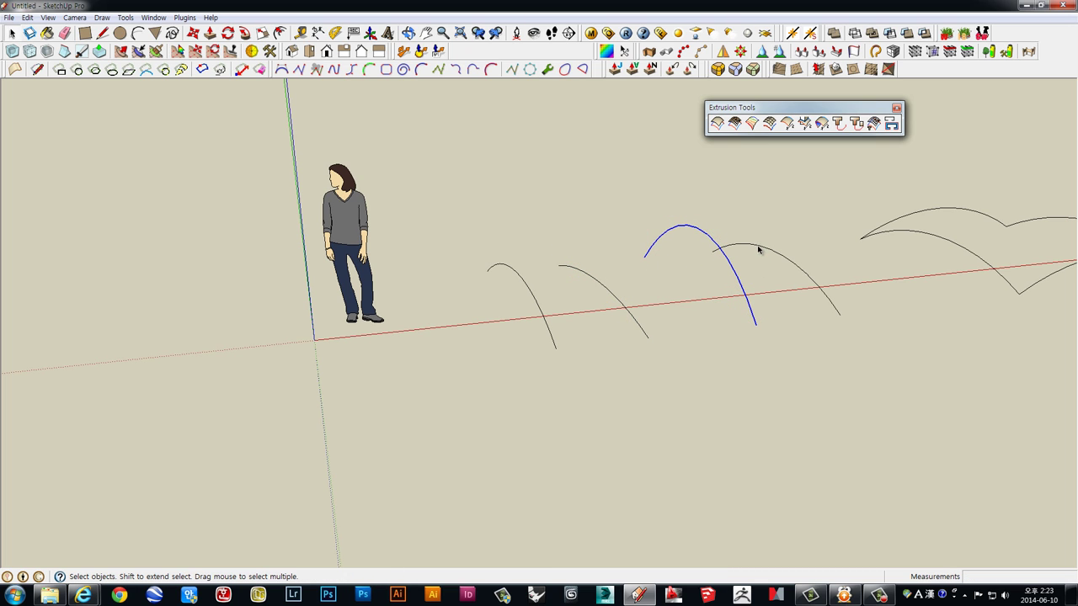
{"action": "left_click", "coordinate": [758, 249]}
{"action": "middle_click_drag", "start_coordinate": [754, 248], "coordinate": [758, 280]}
{"action": "key", "text": "s"}
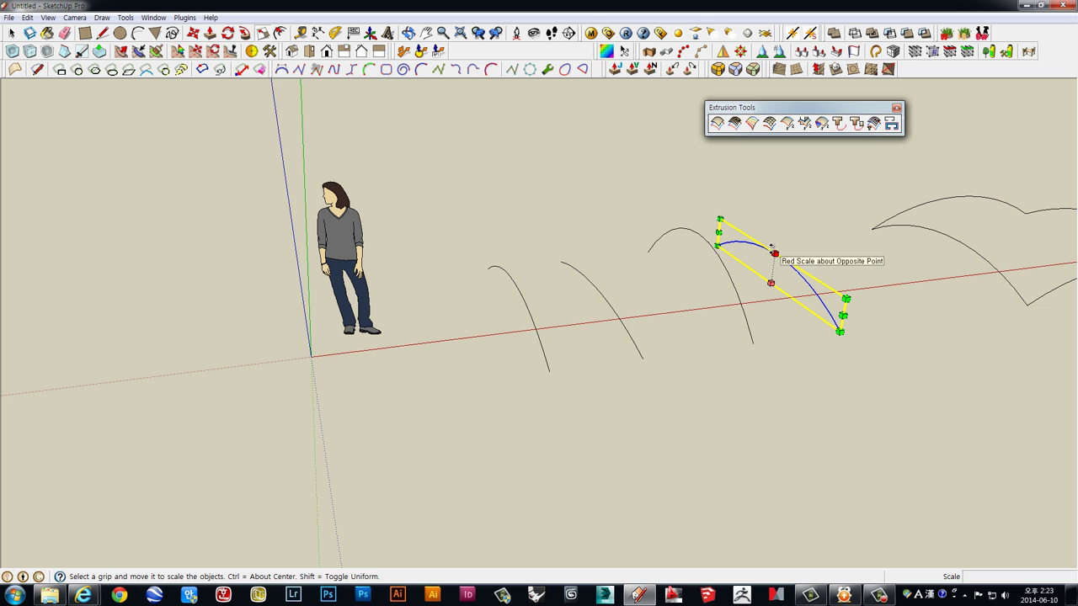
{"action": "left_click_drag", "start_coordinate": [773, 250], "coordinate": [782, 144]}
{"action": "mouse_move", "coordinate": [782, 144]}
{"action": "middle_mouse_down"}
{"action": "mouse_move", "coordinate": [730, 312]}
{"action": "mouse_move", "coordinate": [642, 286]}
{"action": "mouse_move", "coordinate": [688, 331]}
{"action": "mouse_move", "coordinate": [611, 390]}
{"action": "middle_mouse_up"}
{"action": "left_click", "coordinate": [741, 278]}
{"action": "key", "text": "space"}
- Move the nearly vertical first curve further left
{"action": "left_click", "coordinate": [505, 393]}
{"action": "left_click", "coordinate": [478, 403]}
{"action": "mouse_move", "coordinate": [478, 403]}
{"action": "middle_mouse_down"}
{"action": "mouse_move", "coordinate": [606, 370]}
{"action": "mouse_move", "coordinate": [512, 444]}
{"action": "mouse_move", "coordinate": [544, 480]}
{"action": "mouse_move", "coordinate": [527, 479]}
{"action": "middle_mouse_up"}
{"action": "key", "text": "m"}
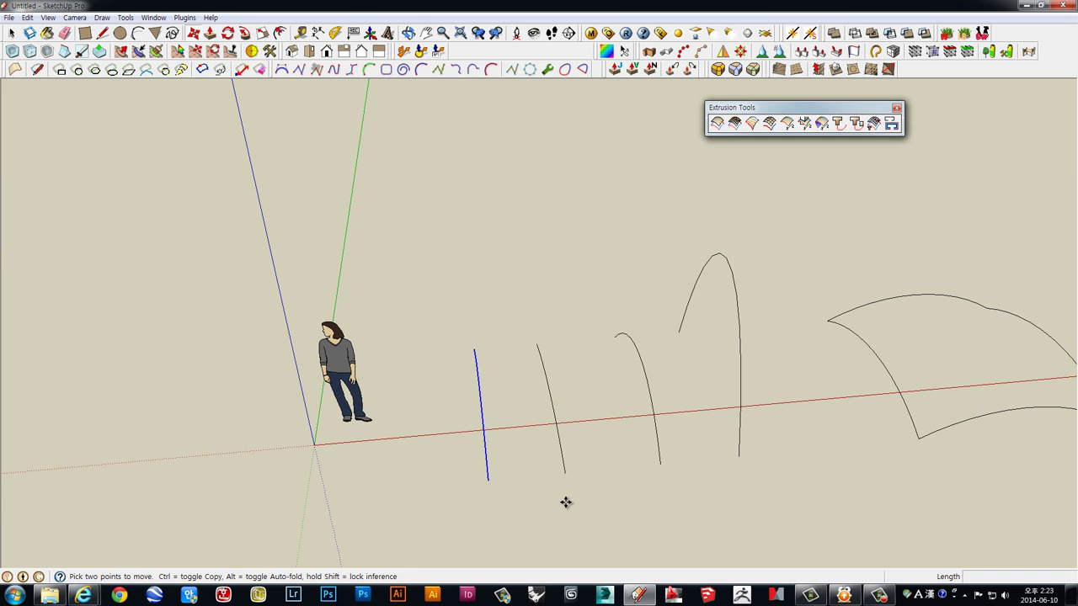
{"action": "left_click", "coordinate": [565, 500]}
{"action": "left_click", "coordinate": [520, 501]}
{"action": "key", "text": "space"}
- Shift the second curve slightly left, then start Extrude Edges by Loft
{"action": "left_click", "coordinate": [562, 464]}
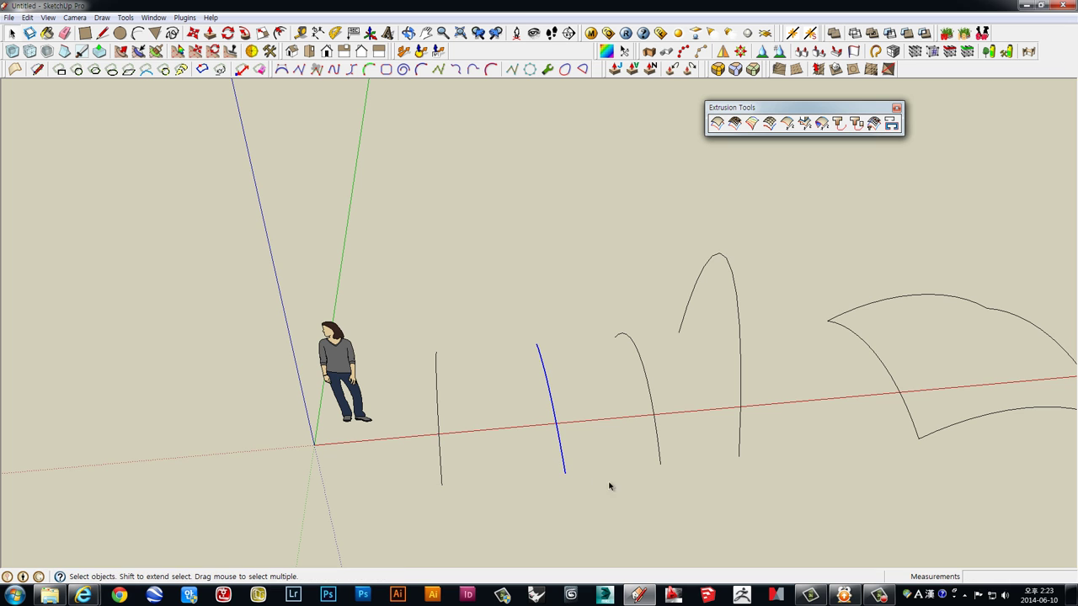
{"action": "key", "text": "m"}
{"action": "left_click", "coordinate": [632, 494]}
{"action": "left_click", "coordinate": [606, 498]}
{"action": "key", "text": "space"}
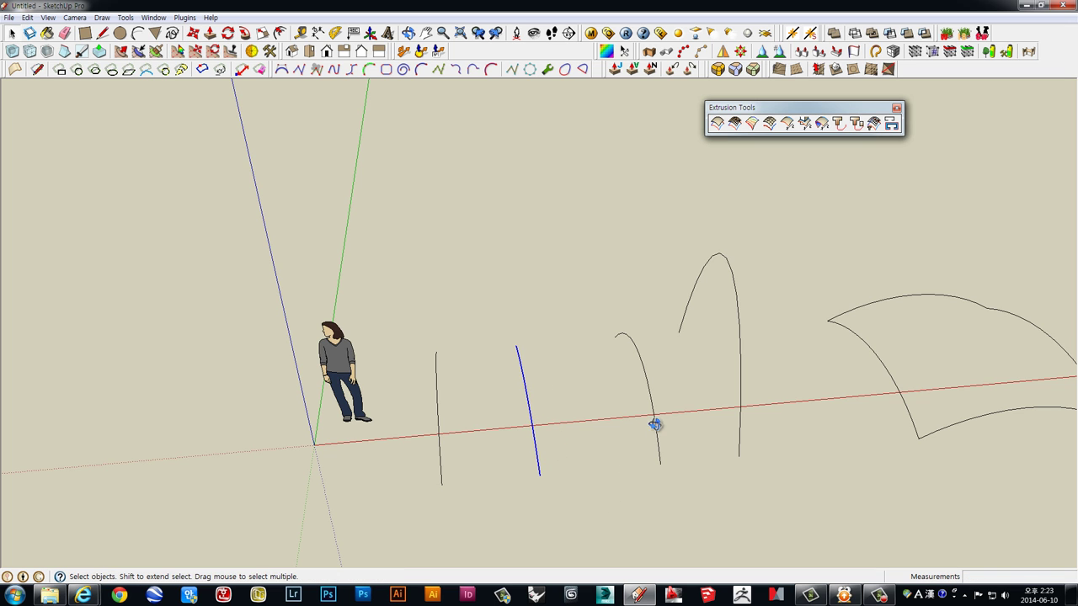
{"action": "mouse_move", "coordinate": [654, 425]}
{"action": "middle_mouse_down"}
{"action": "mouse_move", "coordinate": [784, 261]}
{"action": "mouse_move", "coordinate": [704, 385]}
{"action": "middle_mouse_up"}
{"action": "left_click", "coordinate": [488, 408]}
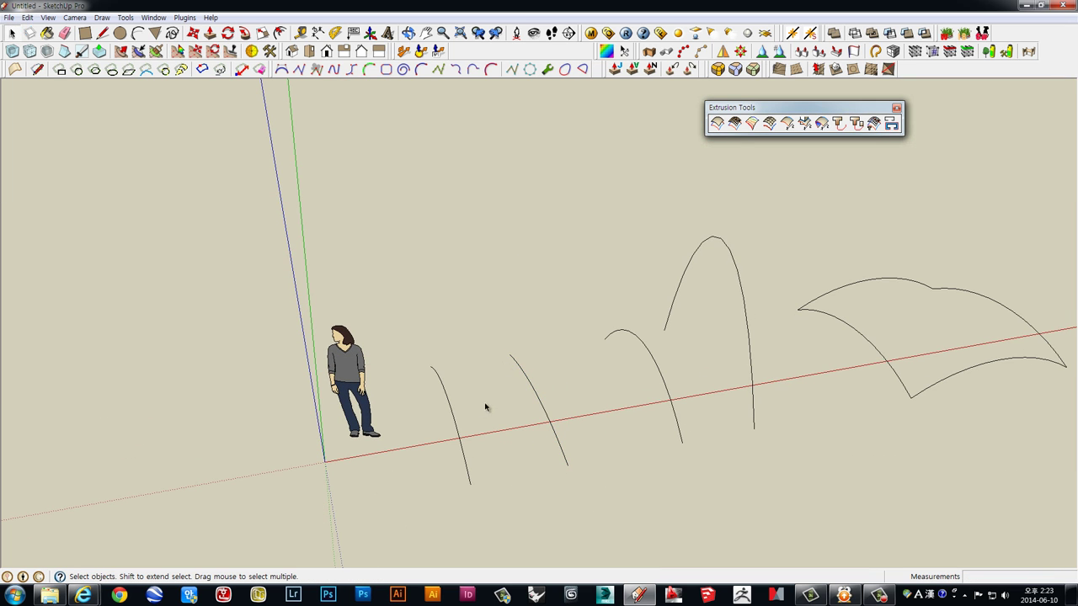
{"action": "left_click", "coordinate": [753, 124]}
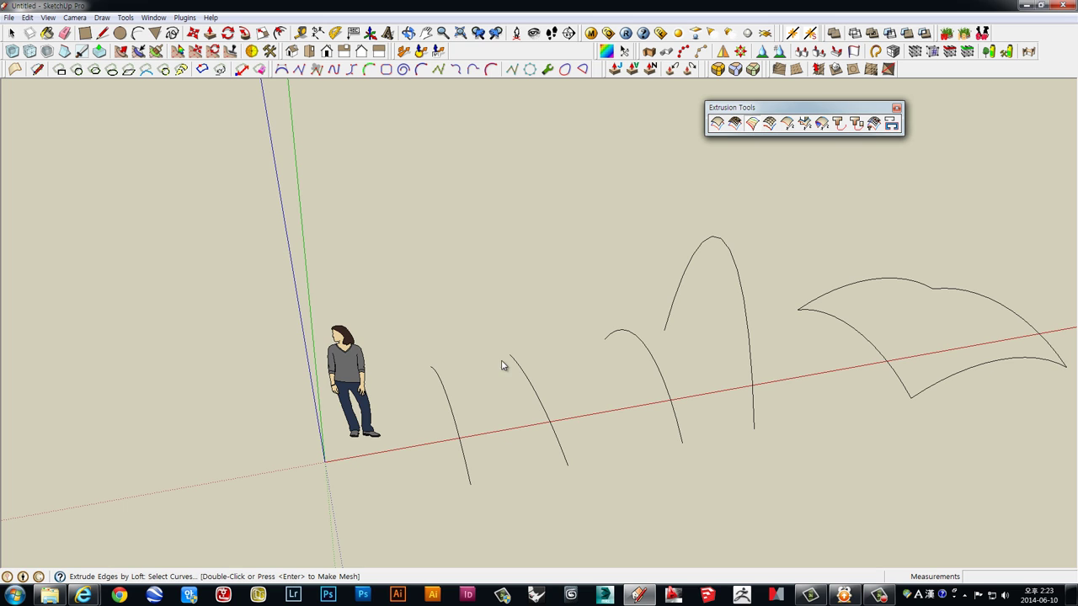
- Pick the four arched curves in order for a loft with 12 segments per section
{"action": "left_click", "coordinate": [452, 417]}
{"action": "left_click", "coordinate": [537, 400]}
{"action": "left_click", "coordinate": [636, 338]}
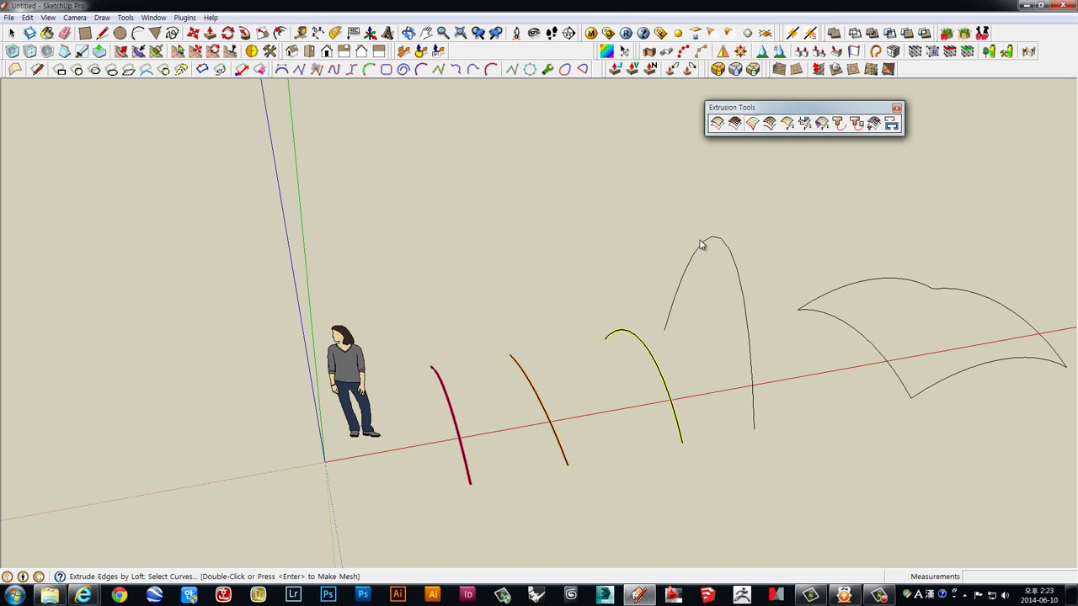
{"action": "left_click", "coordinate": [709, 244]}
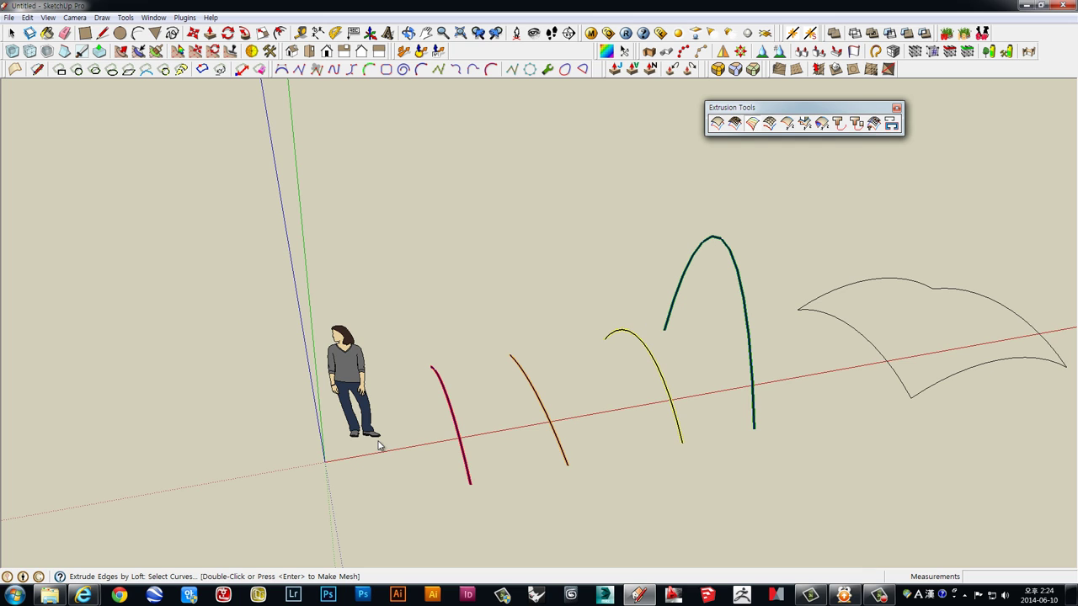
{"action": "double_click", "coordinate": [494, 317]}
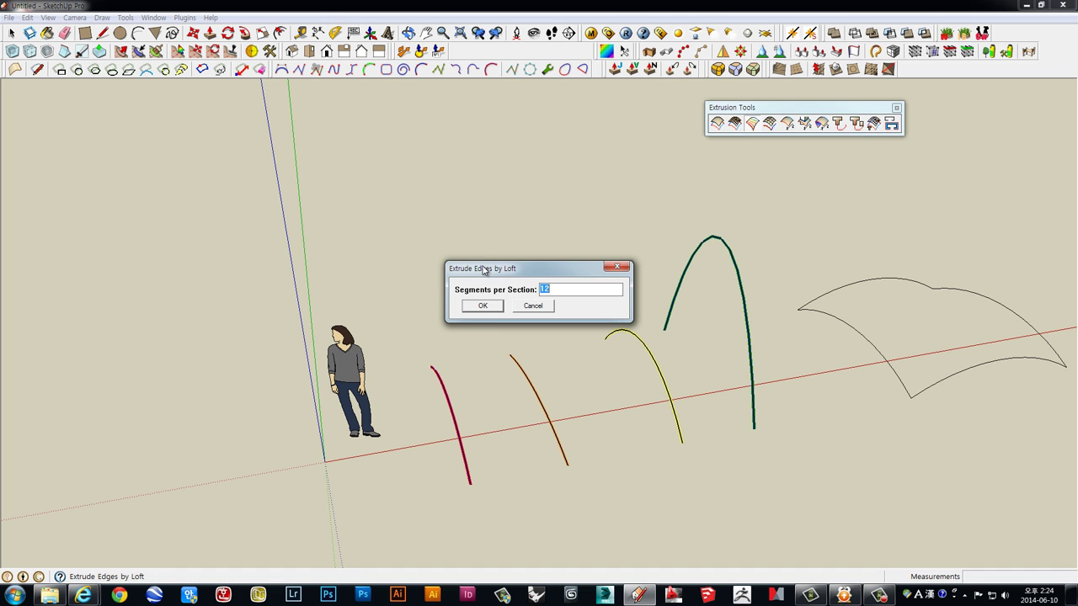
{"action": "left_click_drag", "start_coordinate": [485, 270], "coordinate": [409, 211]}
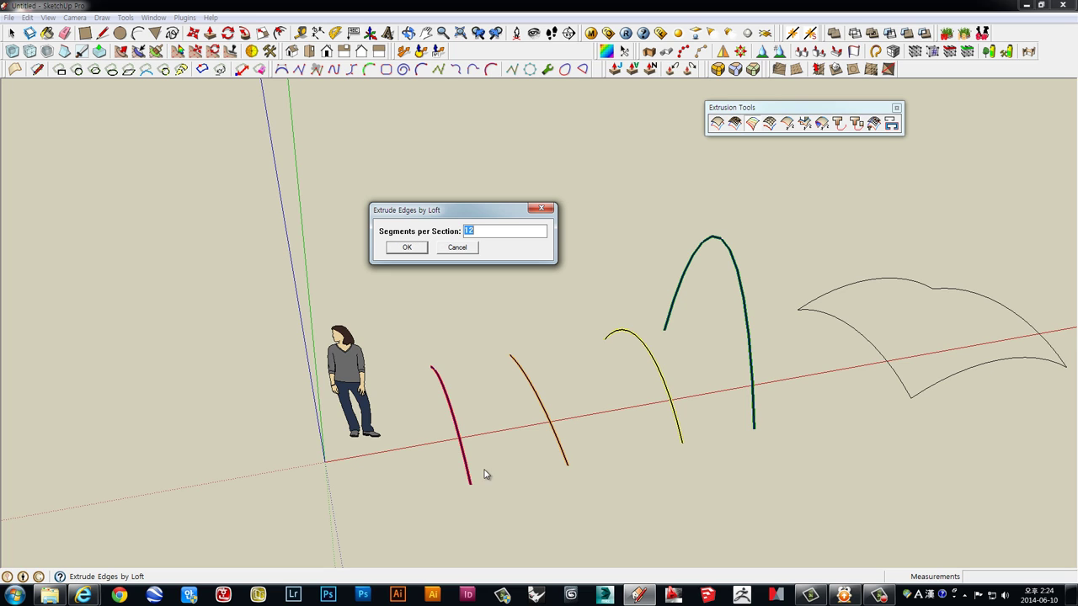
{"action": "double_click", "coordinate": [476, 229]}
- Build the 12-segment loft with unreversed quad faces, keeping the four original curves
{"action": "left_click", "coordinate": [408, 248]}
{"action": "left_click_drag", "start_coordinate": [489, 254], "coordinate": [405, 105]}
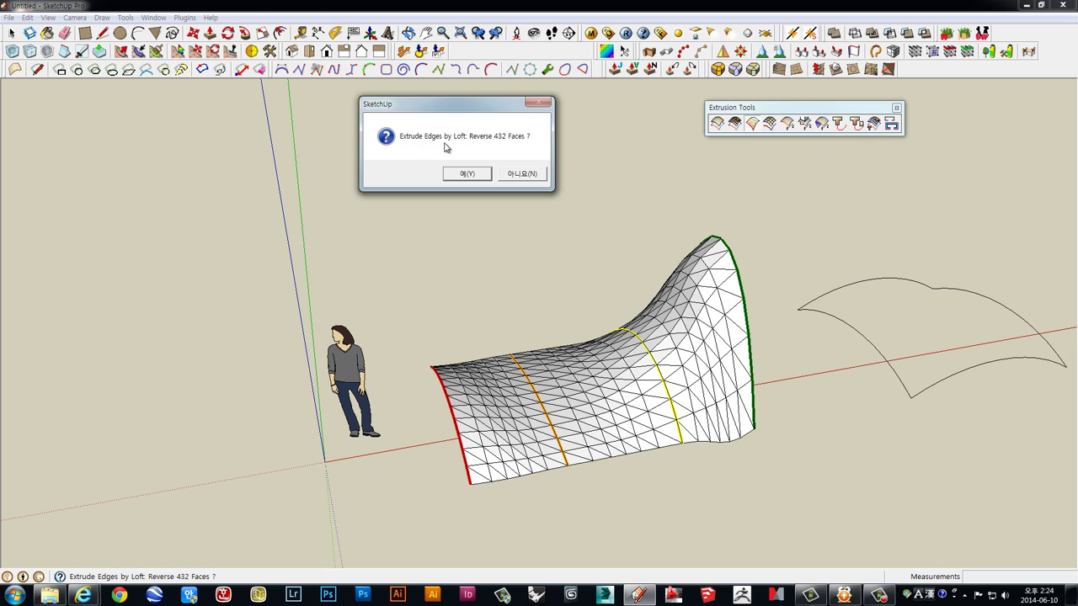
{"action": "left_click", "coordinate": [519, 174]}
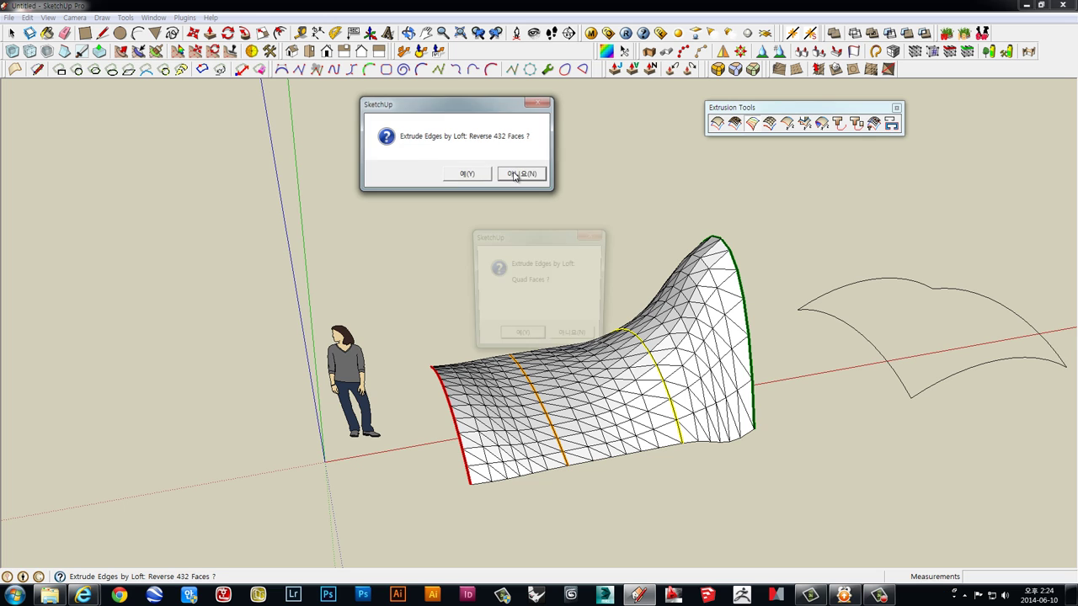
{"action": "left_click_drag", "start_coordinate": [536, 237], "coordinate": [458, 139]}
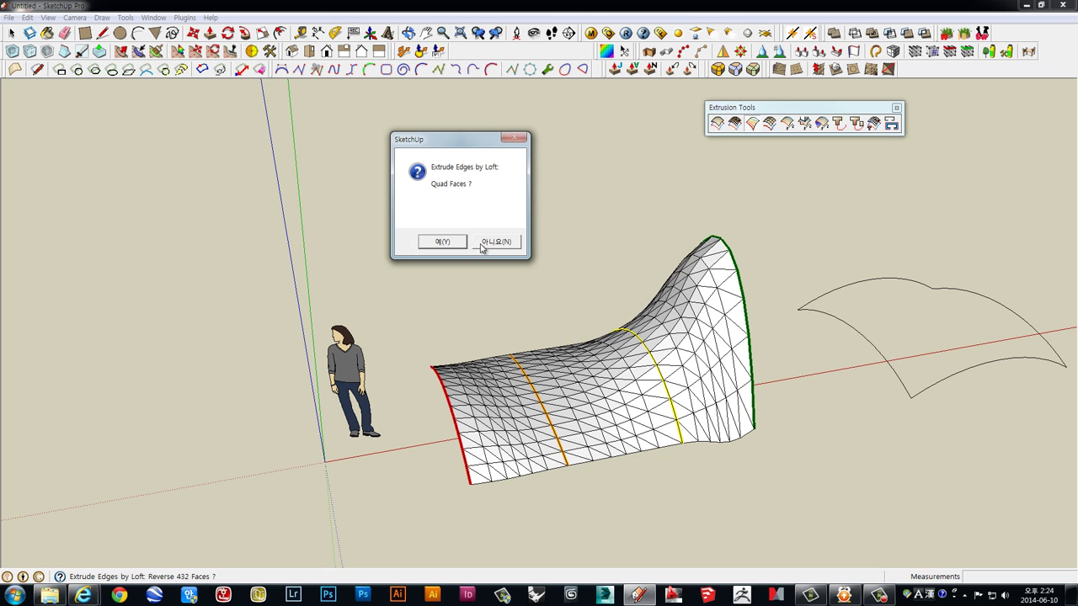
{"action": "left_click", "coordinate": [450, 242]}
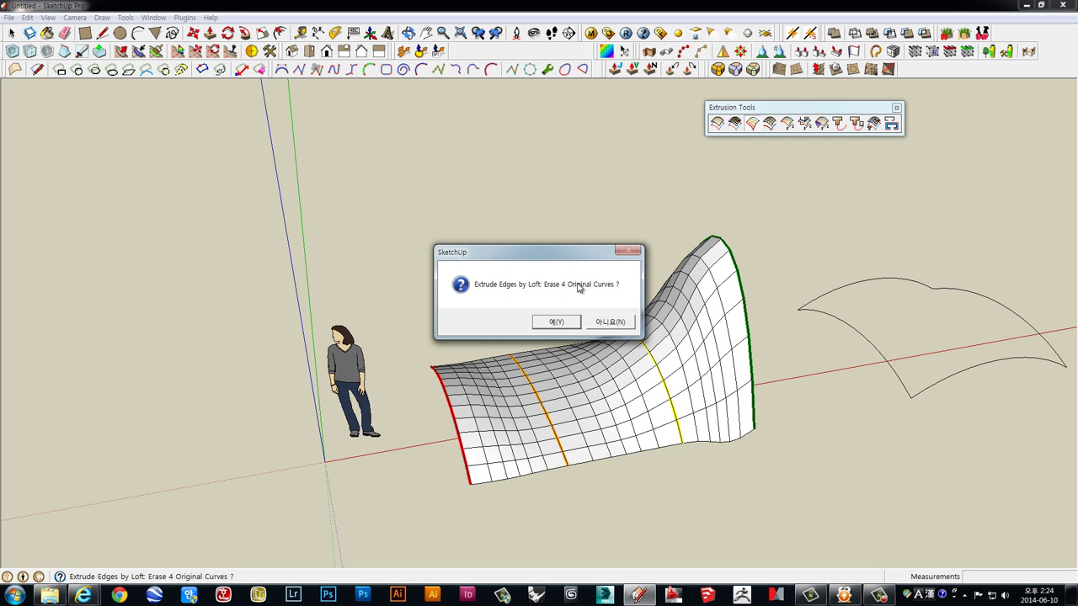
{"action": "left_click", "coordinate": [598, 330]}
{"action": "middle_click_drag", "start_coordinate": [560, 384], "coordinate": [649, 423]}
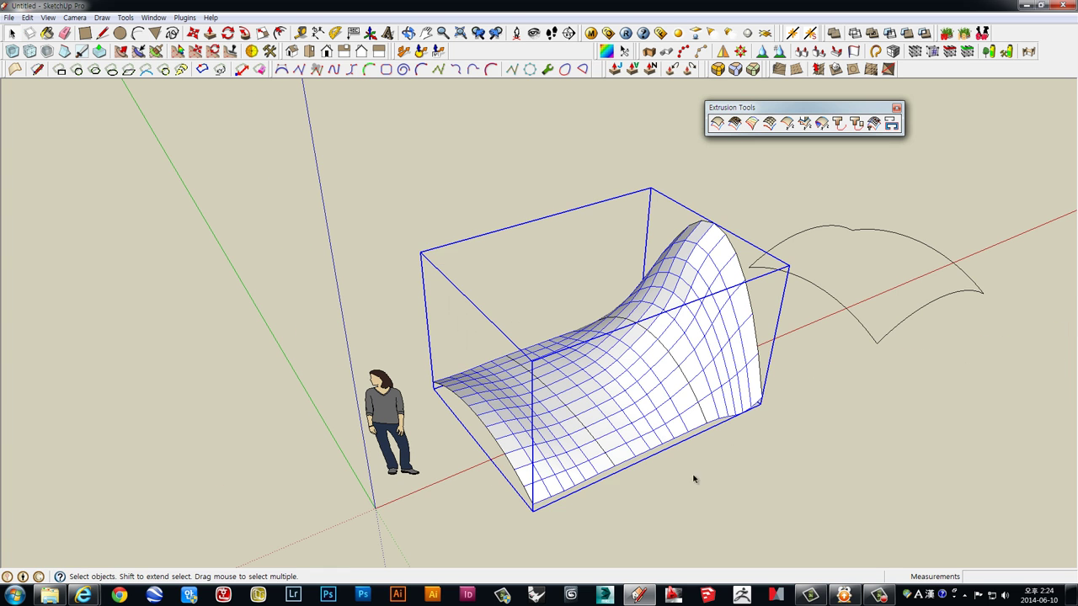
- Delete the lofted mesh surface
{"action": "middle_click_drag", "start_coordinate": [694, 479], "coordinate": [745, 516]}
{"action": "mouse_move", "coordinate": [825, 463]}
{"action": "middle_mouse_down"}
{"action": "mouse_move", "coordinate": [703, 516]}
{"action": "mouse_move", "coordinate": [754, 358]}
{"action": "mouse_move", "coordinate": [811, 378]}
{"action": "middle_mouse_up"}
{"action": "left_click_drag", "start_coordinate": [810, 378], "coordinate": [269, 385]}
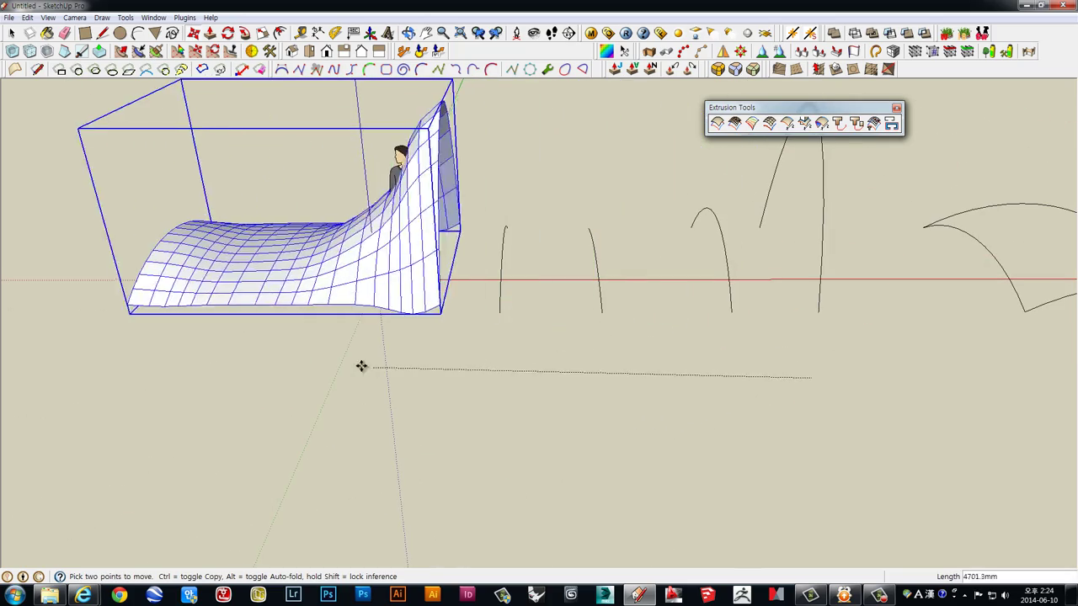
{"action": "mouse_move", "coordinate": [224, 356]}
{"action": "middle_mouse_down"}
{"action": "mouse_move", "coordinate": [825, 284]}
{"action": "mouse_move", "coordinate": [578, 315]}
{"action": "mouse_move", "coordinate": [477, 412]}
{"action": "middle_mouse_up"}
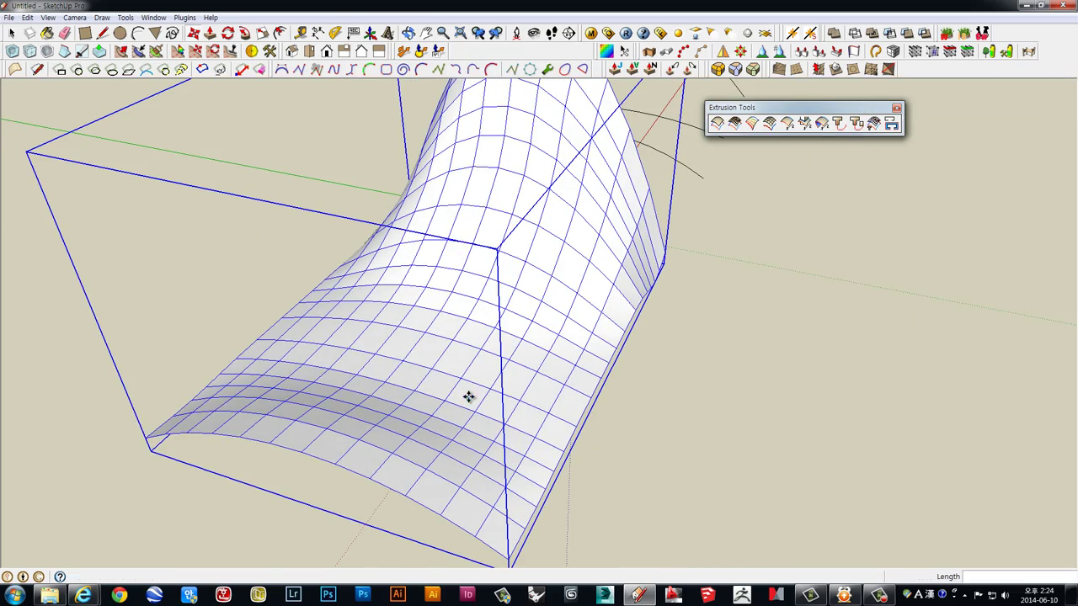
{"action": "key", "text": "m"}
{"action": "key", "text": "space"}
{"action": "mouse_move", "coordinate": [633, 308]}
{"action": "middle_mouse_down"}
{"action": "mouse_move", "coordinate": [349, 295]}
{"action": "mouse_move", "coordinate": [355, 280]}
{"action": "middle_mouse_up"}
{"action": "key", "text": "Delete"}
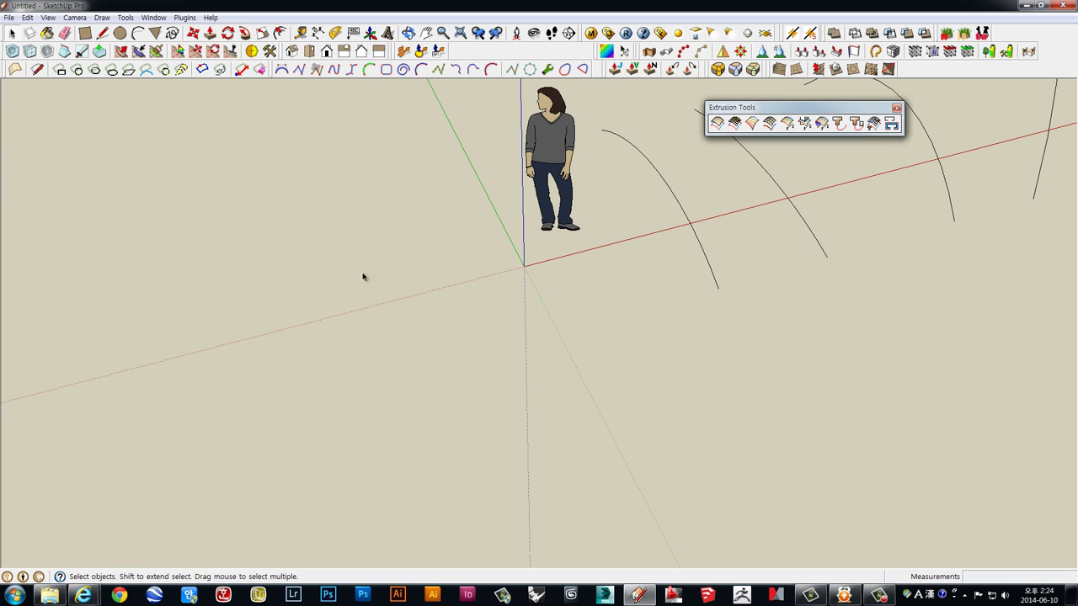
- Delete three of the copied arcs, leaving a single arched curve
{"action": "middle_click_drag", "start_coordinate": [765, 320], "coordinate": [580, 438]}
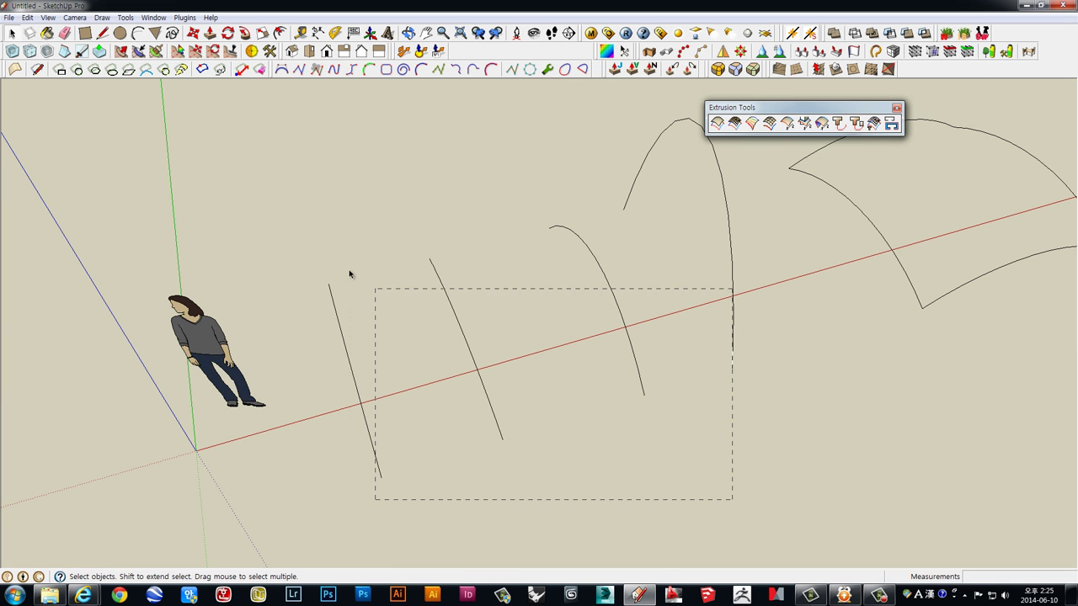
{"action": "left_click_drag", "start_coordinate": [349, 273], "coordinate": [348, 268]}
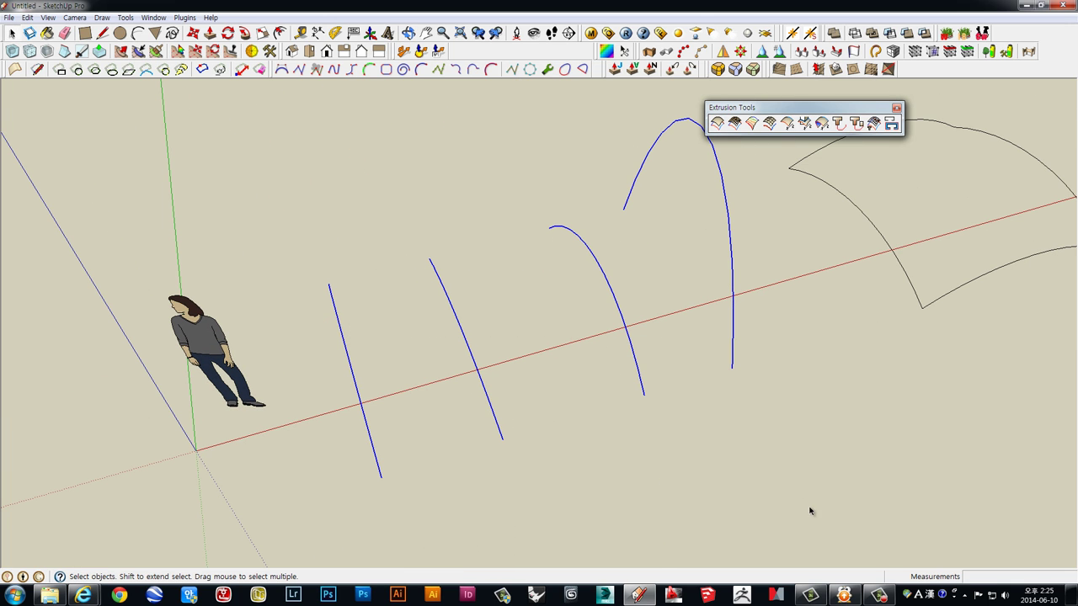
{"action": "key", "text": "Delete"}
{"action": "middle_click_drag", "start_coordinate": [501, 289], "coordinate": [455, 370]}
- Rotate a copy of the remaining arc 90° about its end to form a V
{"action": "left_click", "coordinate": [433, 407]}
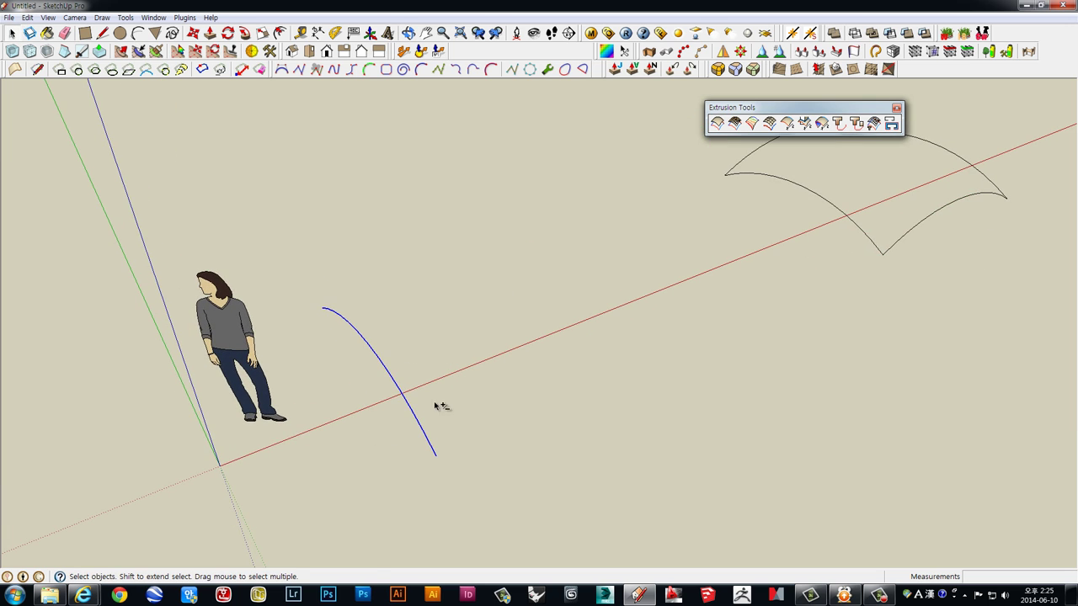
{"action": "middle_click_drag", "start_coordinate": [435, 406], "coordinate": [679, 296]}
{"action": "middle_click_drag", "start_coordinate": [754, 157], "coordinate": [594, 351]}
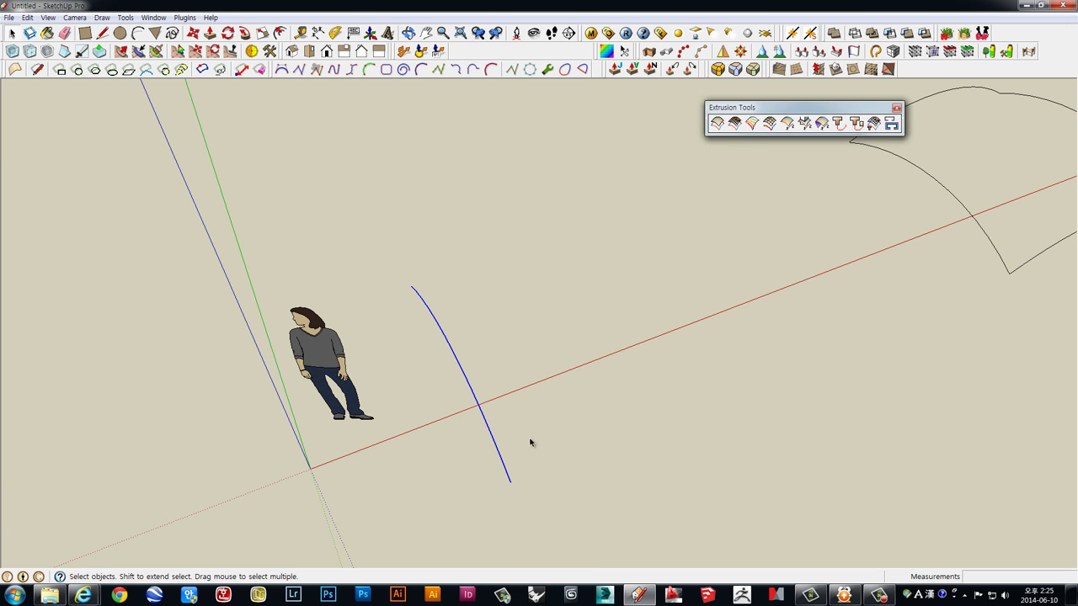
{"action": "key", "text": "q"}
{"action": "left_click", "coordinate": [510, 481]}
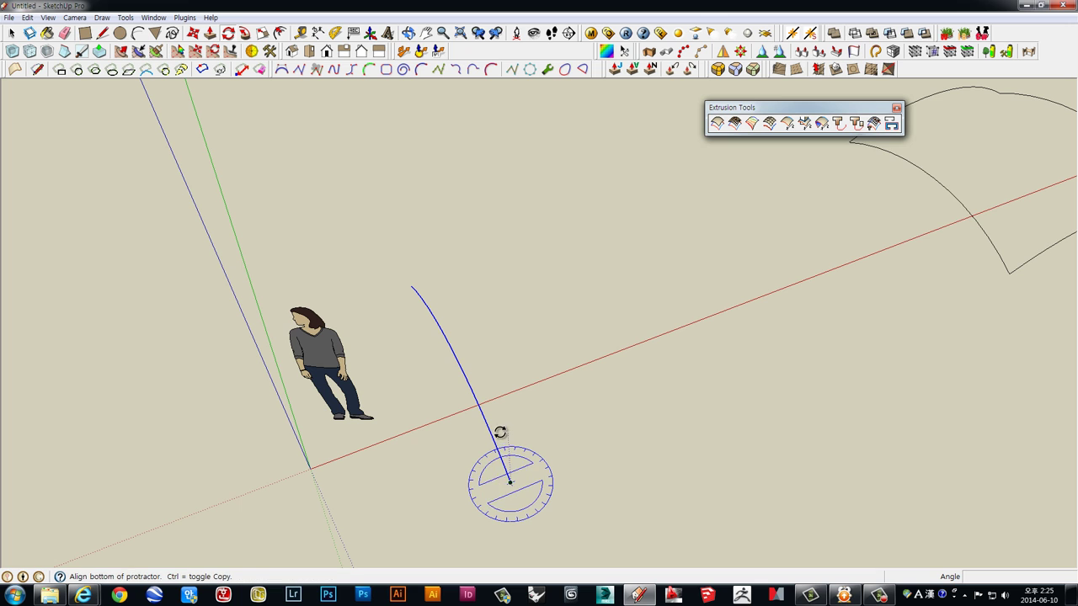
{"action": "left_click", "coordinate": [539, 516]}
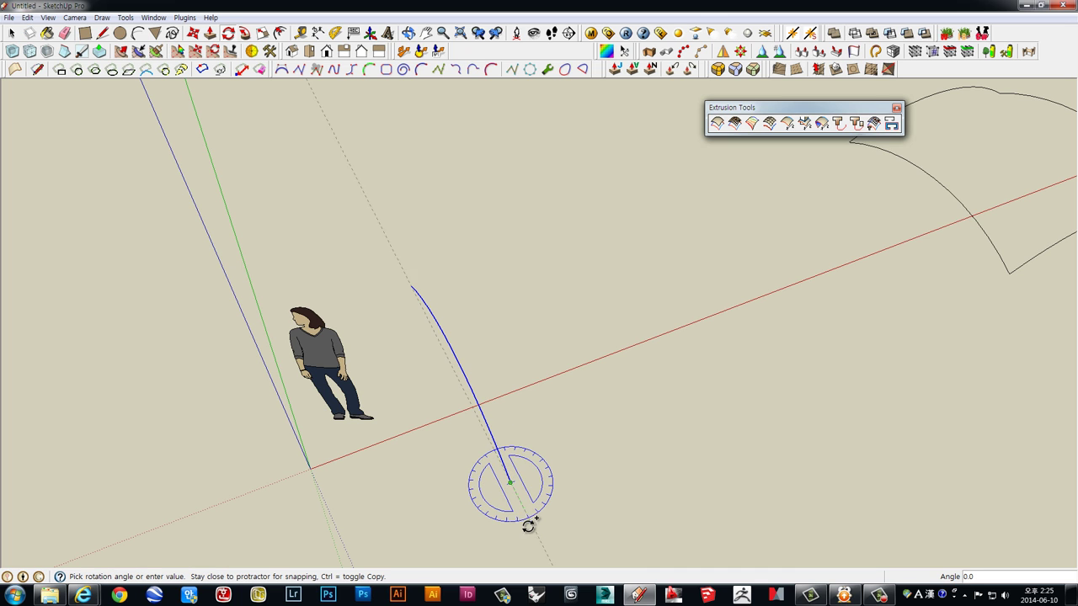
{"action": "left_click", "coordinate": [464, 503]}
{"action": "middle_click_drag", "start_coordinate": [464, 502], "coordinate": [649, 402]}
{"action": "key", "text": "space"}
- Select both arcs and try an Extrusion Tools surface, getting the two-edge-groups warning
{"action": "left_click_drag", "start_coordinate": [691, 368], "coordinate": [534, 457]}
{"action": "left_click", "coordinate": [769, 123]}
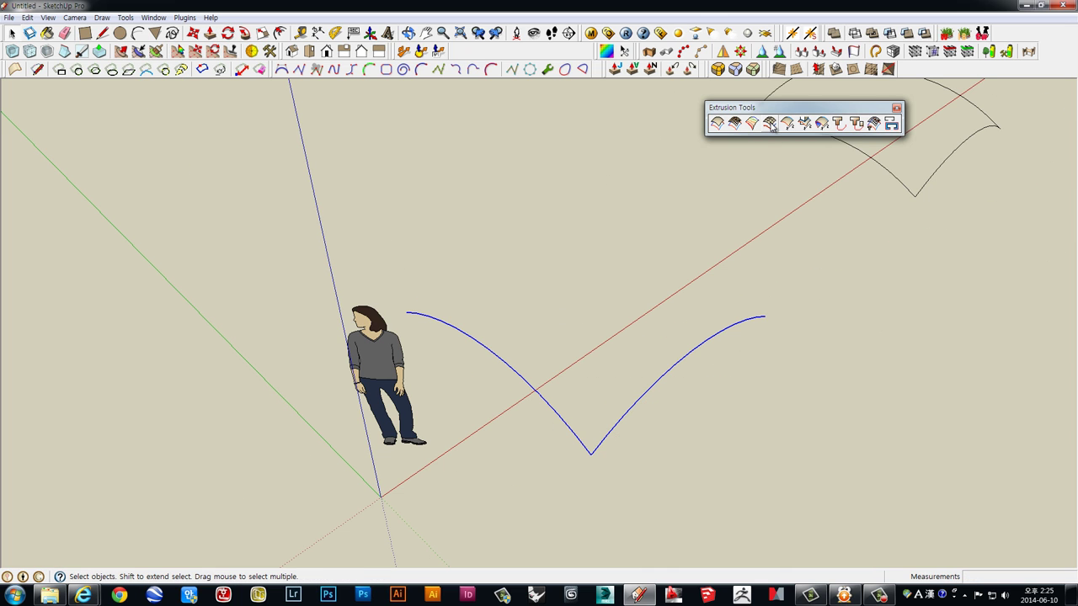
{"action": "left_click_drag", "start_coordinate": [528, 255], "coordinate": [517, 132]}
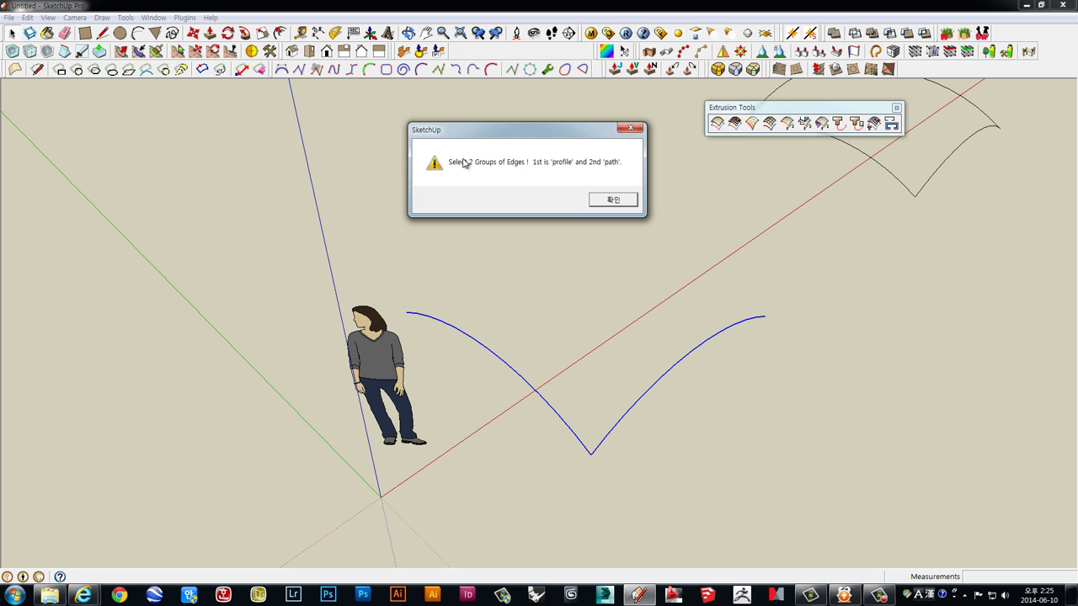
- Dismiss the warning and make the right arc its own group
{"action": "left_click", "coordinate": [612, 201]}
{"action": "middle_click_drag", "start_coordinate": [621, 274], "coordinate": [452, 388]}
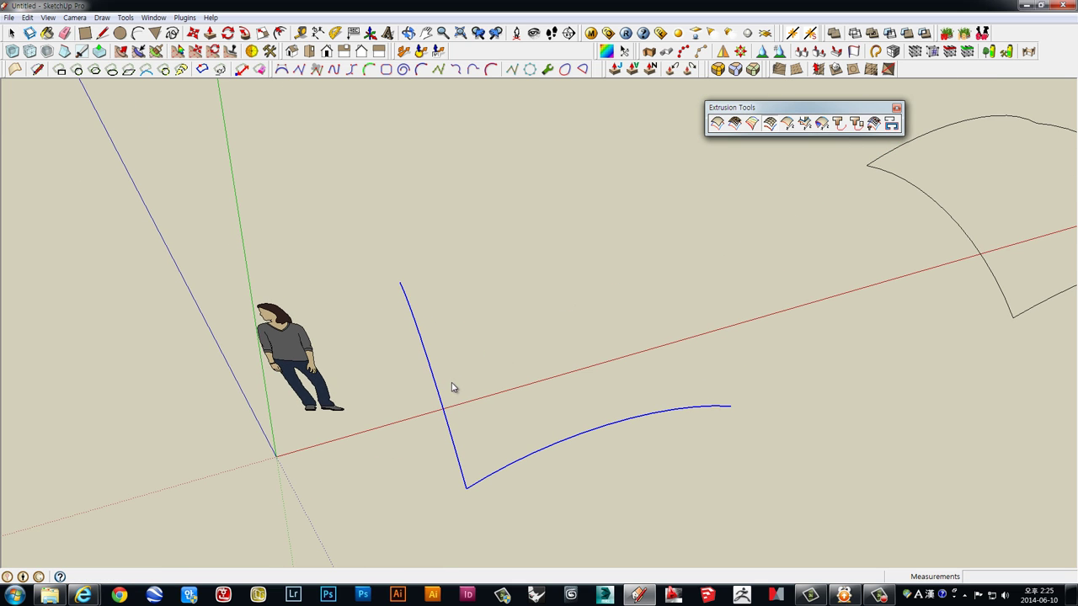
{"action": "middle_click_drag", "start_coordinate": [517, 416], "coordinate": [658, 418]}
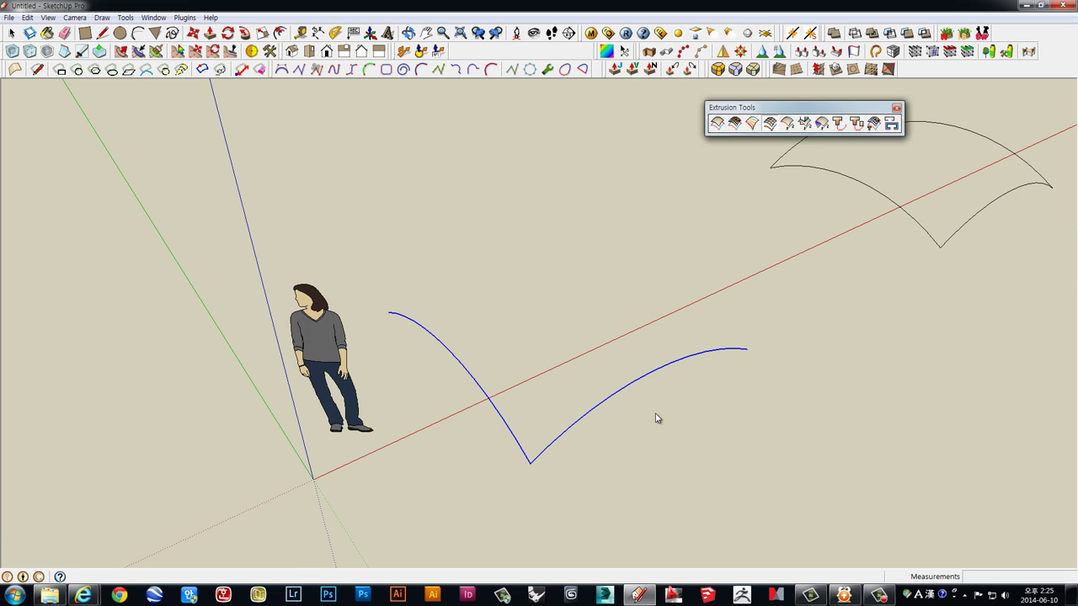
{"action": "left_click", "coordinate": [589, 378]}
{"action": "left_click", "coordinate": [630, 385]}
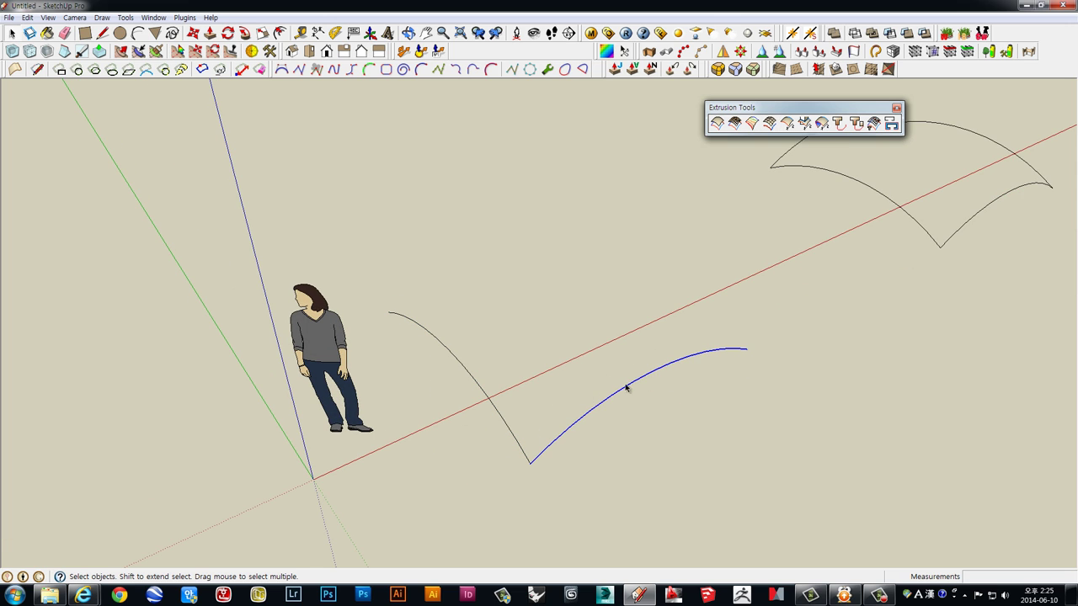
{"action": "middle_click_drag", "start_coordinate": [630, 385], "coordinate": [560, 471]}
{"action": "right_click", "coordinate": [595, 422]}
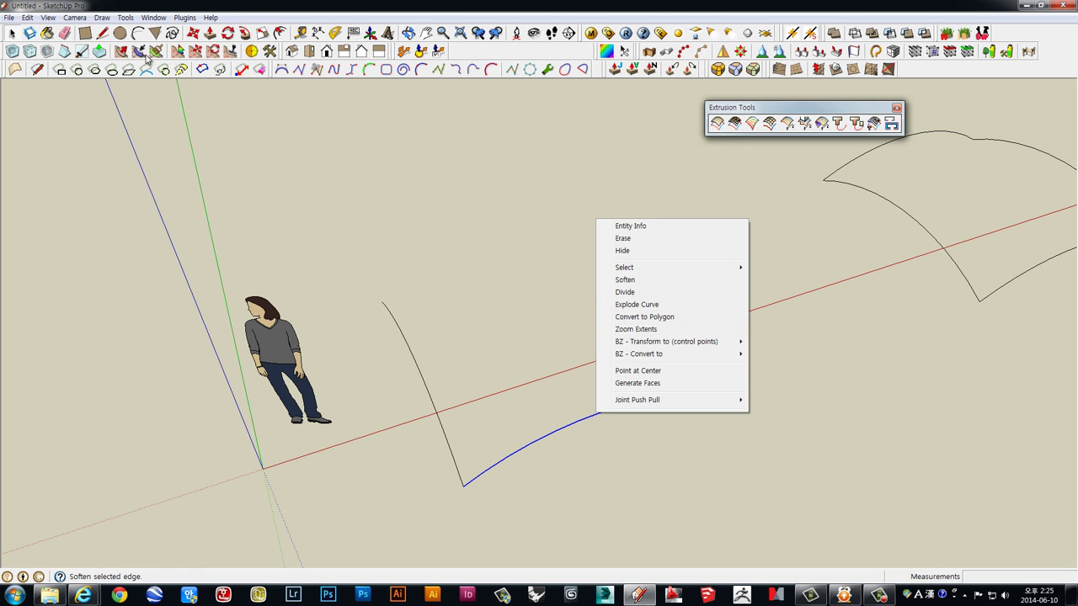
{"action": "left_click", "coordinate": [28, 17]}
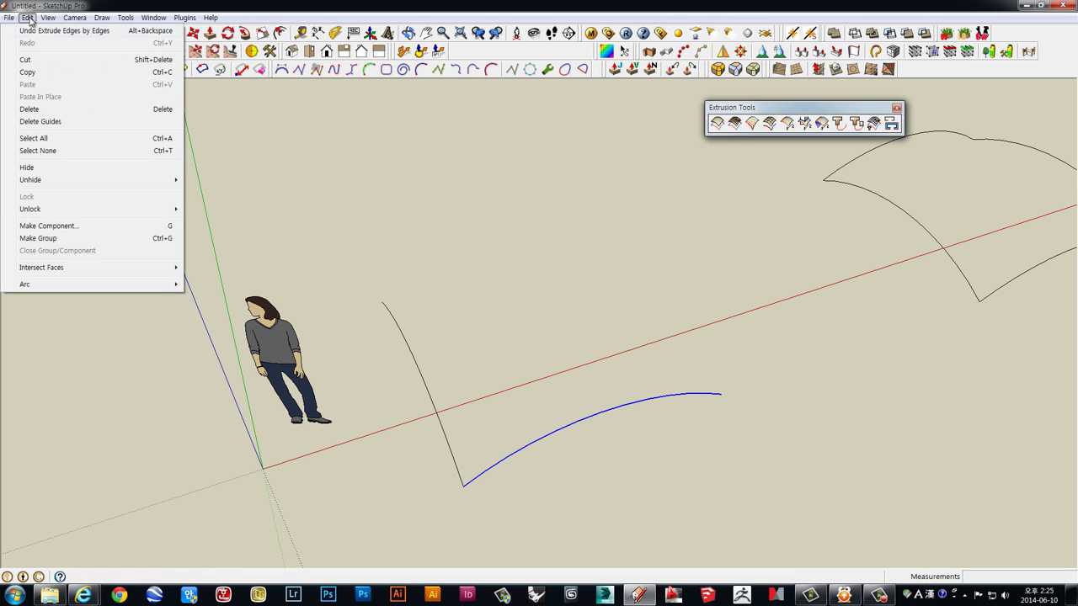
{"action": "left_click", "coordinate": [38, 239]}
- Make the left arc a group as well, then select both arc groups
{"action": "left_click_drag", "start_coordinate": [486, 385], "coordinate": [413, 318]}
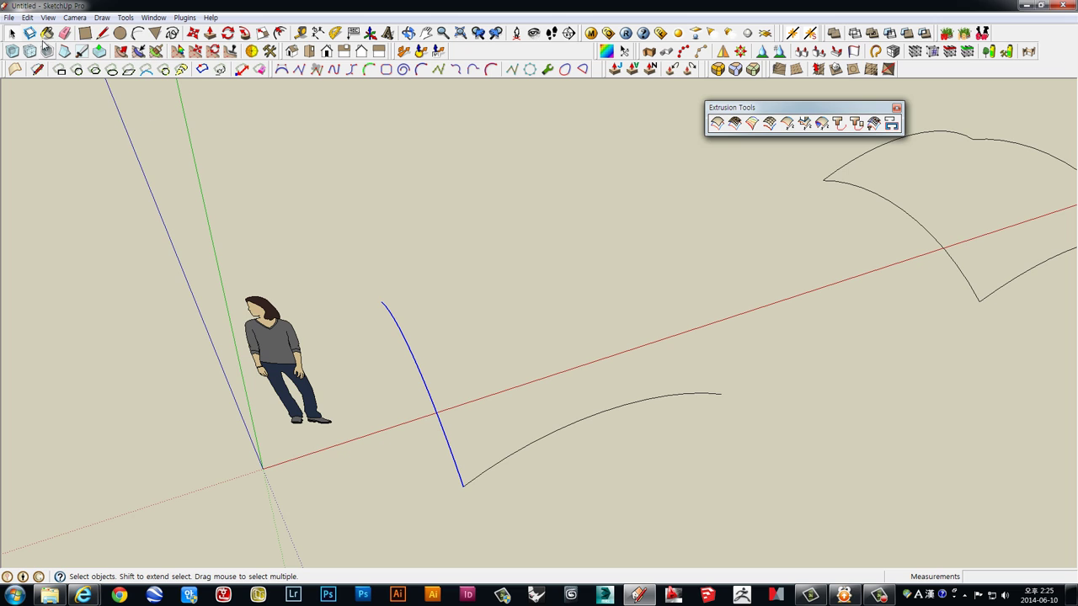
{"action": "left_click", "coordinate": [28, 16]}
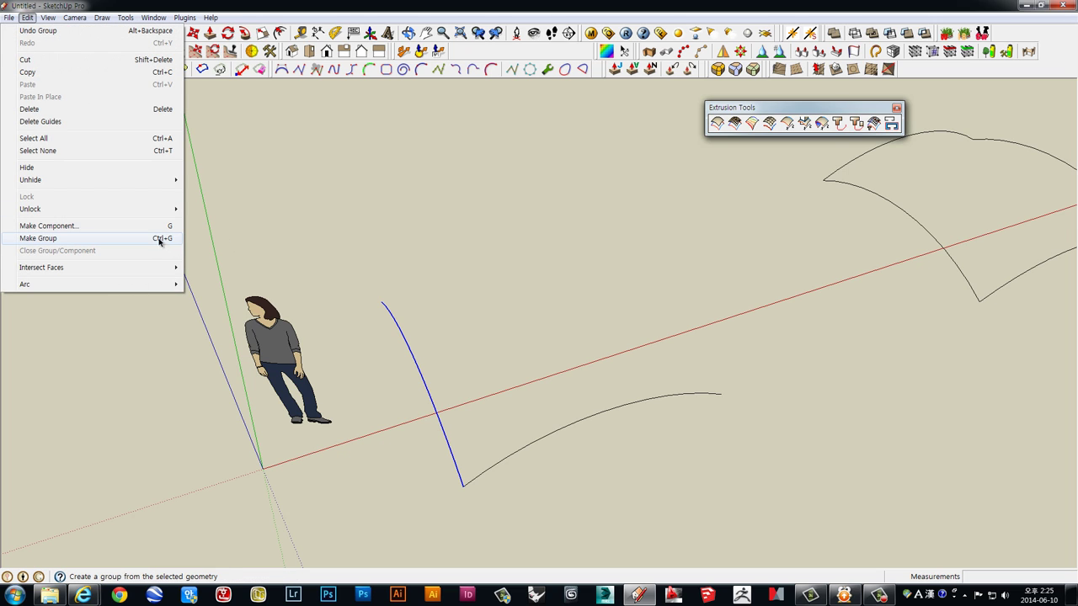
{"action": "left_click", "coordinate": [159, 241]}
{"action": "middle_click_drag", "start_coordinate": [586, 269], "coordinate": [666, 409]}
{"action": "left_click", "coordinate": [665, 345], "text": "shift"}
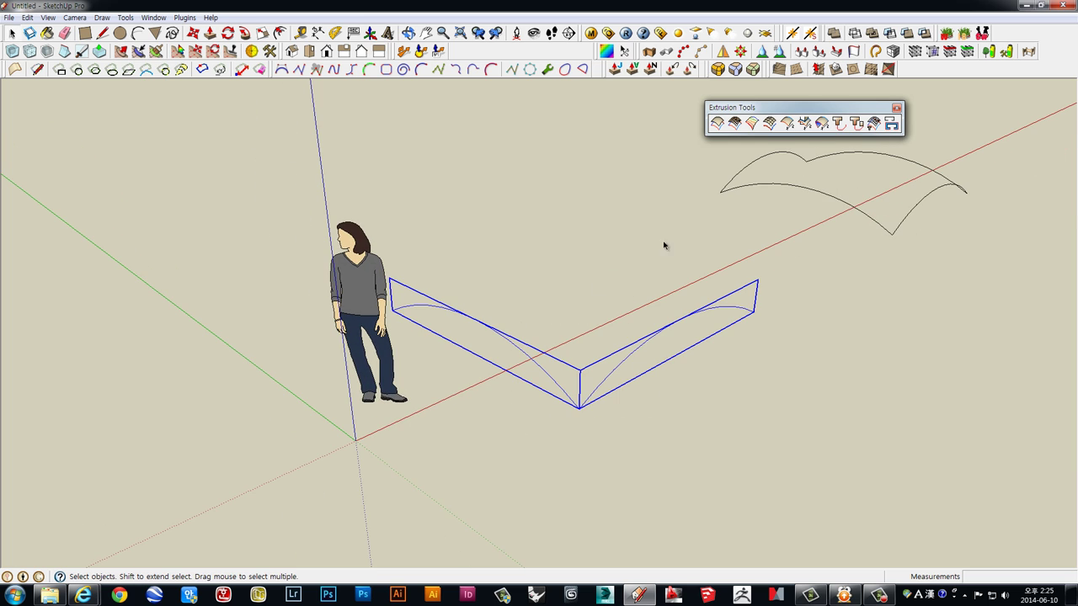
- Extrude a quad-faced dome from the two arc groups with oriented faces, keeping the groups
{"action": "left_click", "coordinate": [774, 125]}
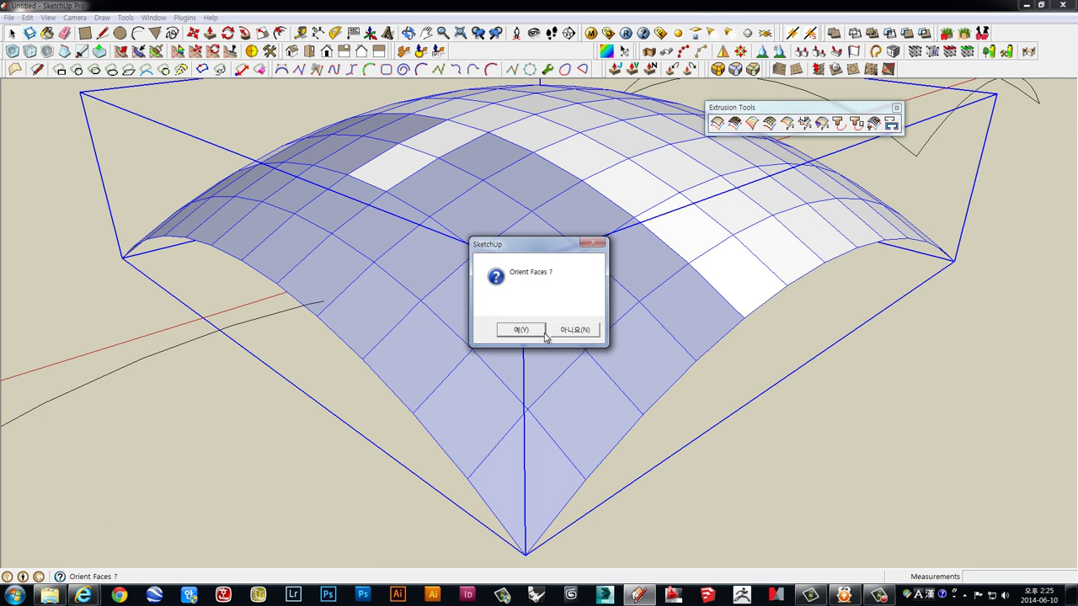
{"action": "left_click_drag", "start_coordinate": [501, 245], "coordinate": [822, 215]}
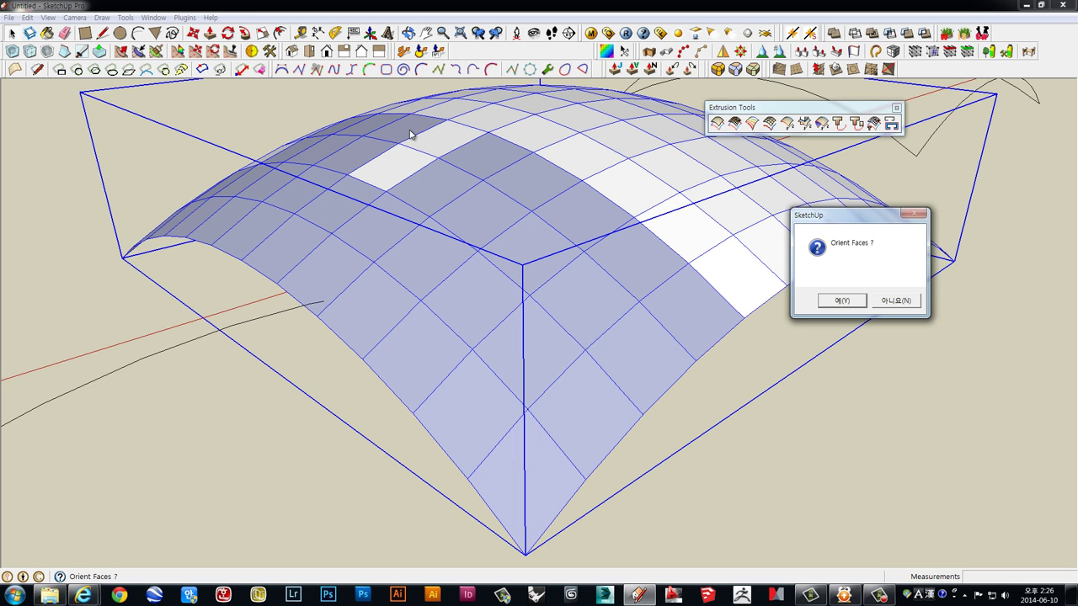
{"action": "left_click", "coordinate": [849, 302]}
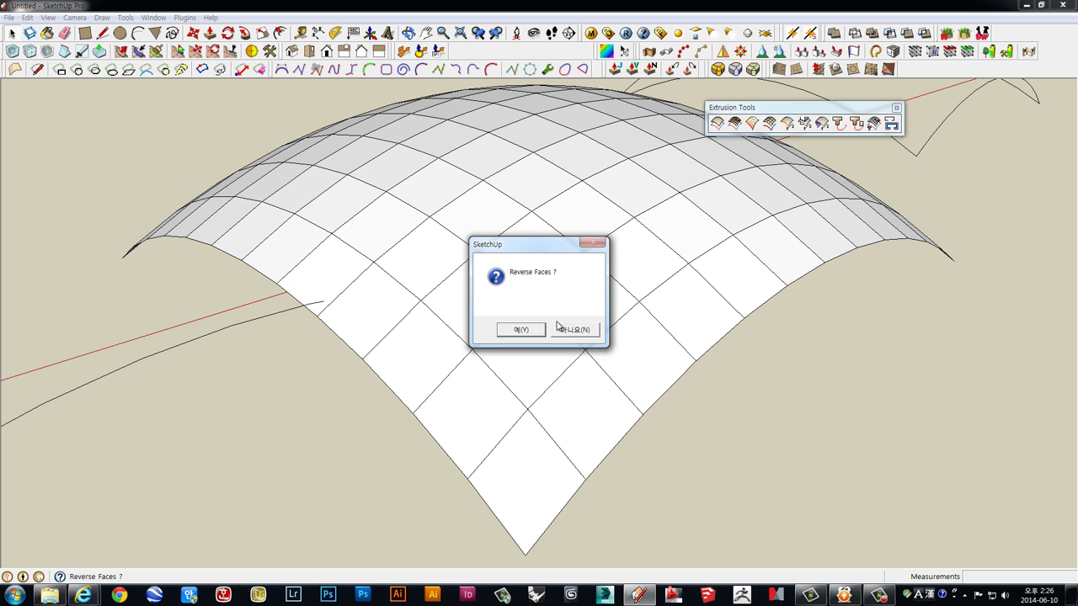
{"action": "left_click", "coordinate": [582, 332]}
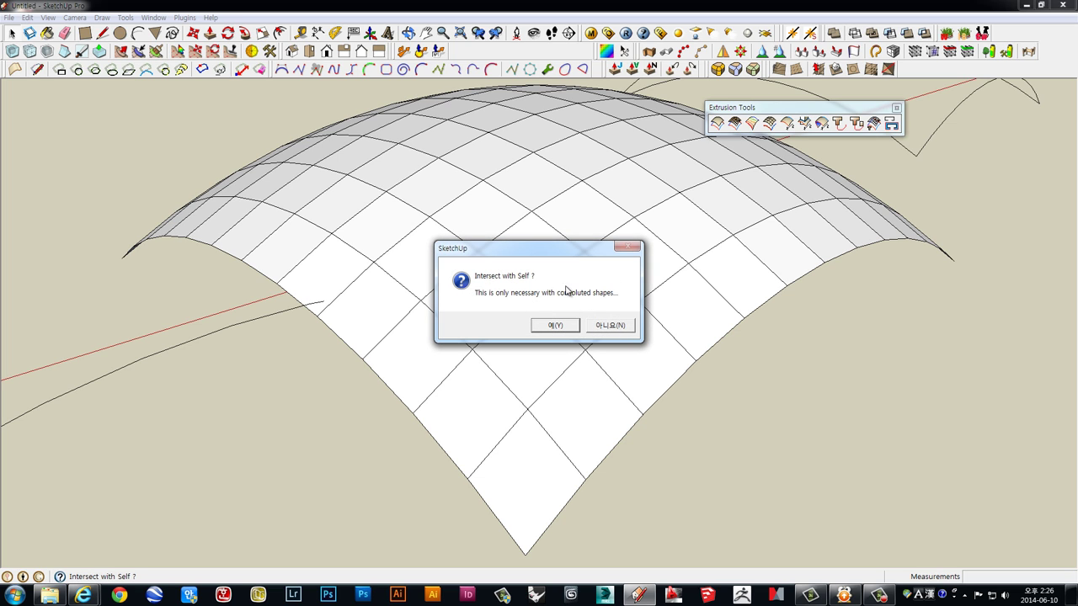
{"action": "left_click", "coordinate": [608, 325]}
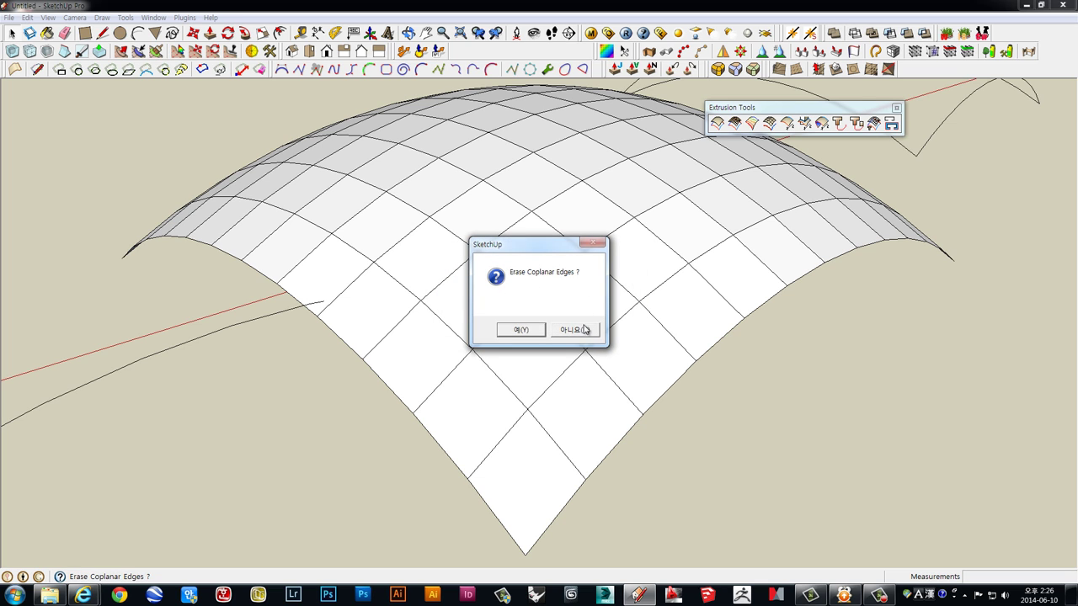
{"action": "left_click", "coordinate": [575, 334]}
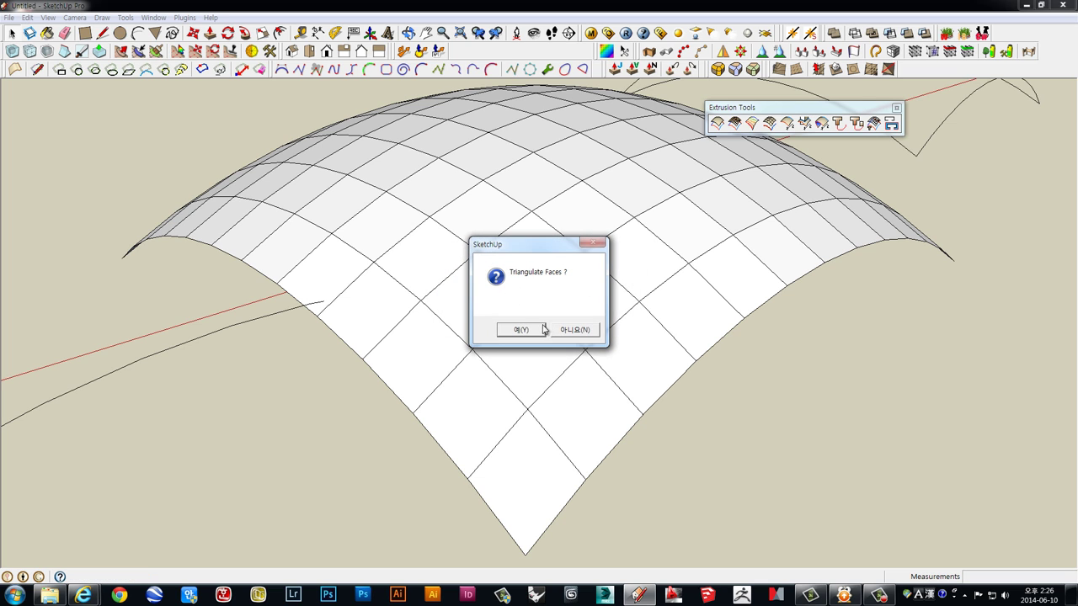
{"action": "left_click", "coordinate": [570, 333]}
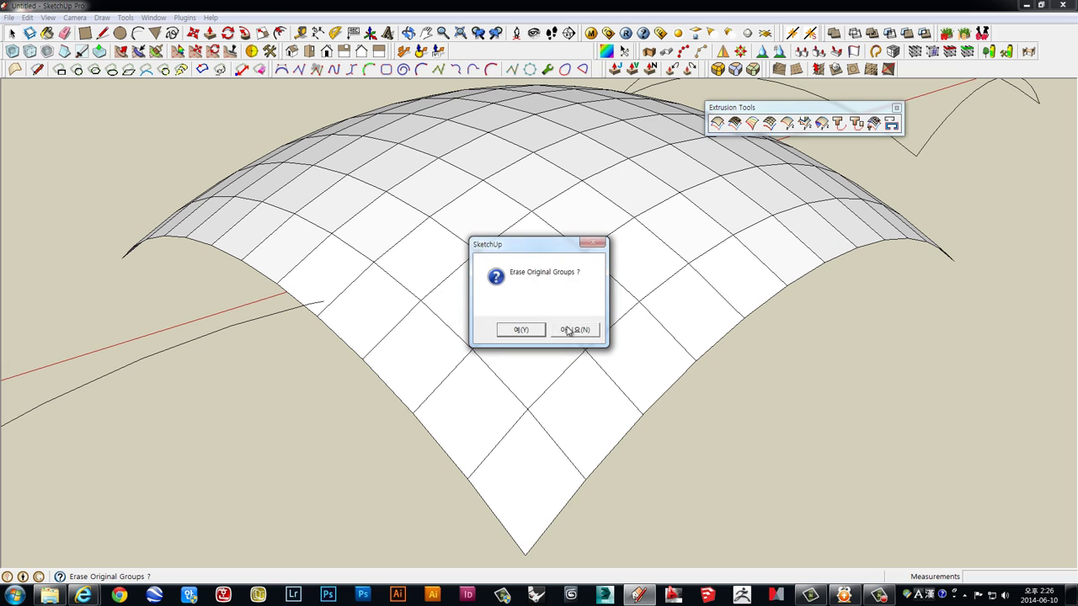
{"action": "left_click", "coordinate": [584, 338]}
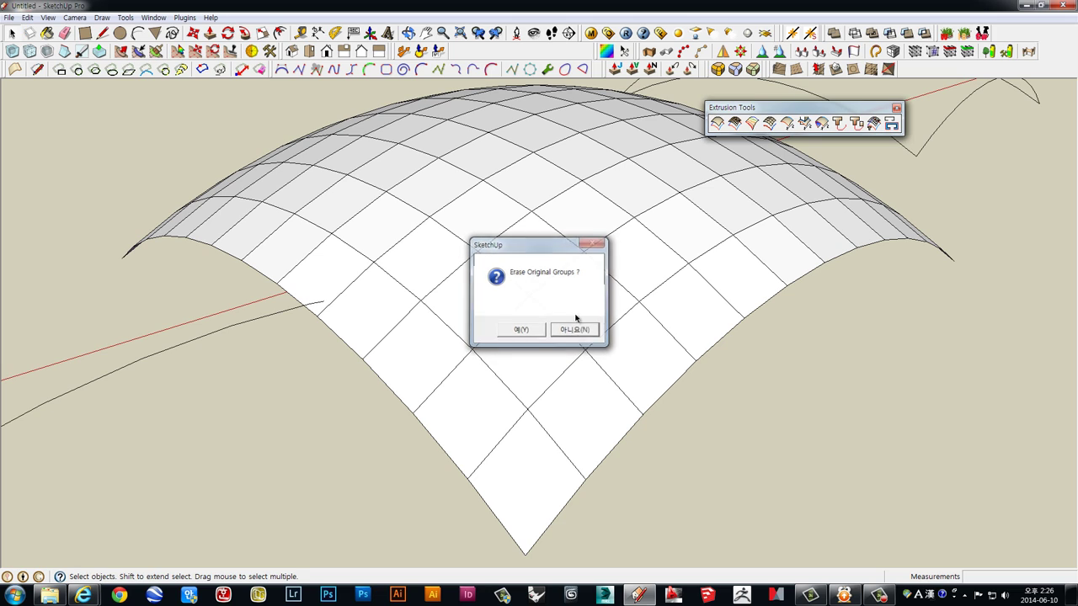
{"action": "scroll", "coordinate": [588, 360], "scroll_direction": "down", "scroll_amount": 3}
{"action": "scroll", "coordinate": [608, 344], "scroll_direction": "down", "scroll_amount": 3}
- Delete the quad-grid dome and both arc groups, leaving the four-edged curved outline
{"action": "mouse_move", "coordinate": [608, 344]}
{"action": "middle_mouse_down"}
{"action": "mouse_move", "coordinate": [373, 149]}
{"action": "mouse_move", "coordinate": [221, 149]}
{"action": "mouse_move", "coordinate": [485, 416]}
{"action": "mouse_move", "coordinate": [505, 199]}
{"action": "mouse_move", "coordinate": [640, 524]}
{"action": "mouse_move", "coordinate": [598, 341]}
{"action": "mouse_move", "coordinate": [614, 316]}
{"action": "middle_mouse_up"}
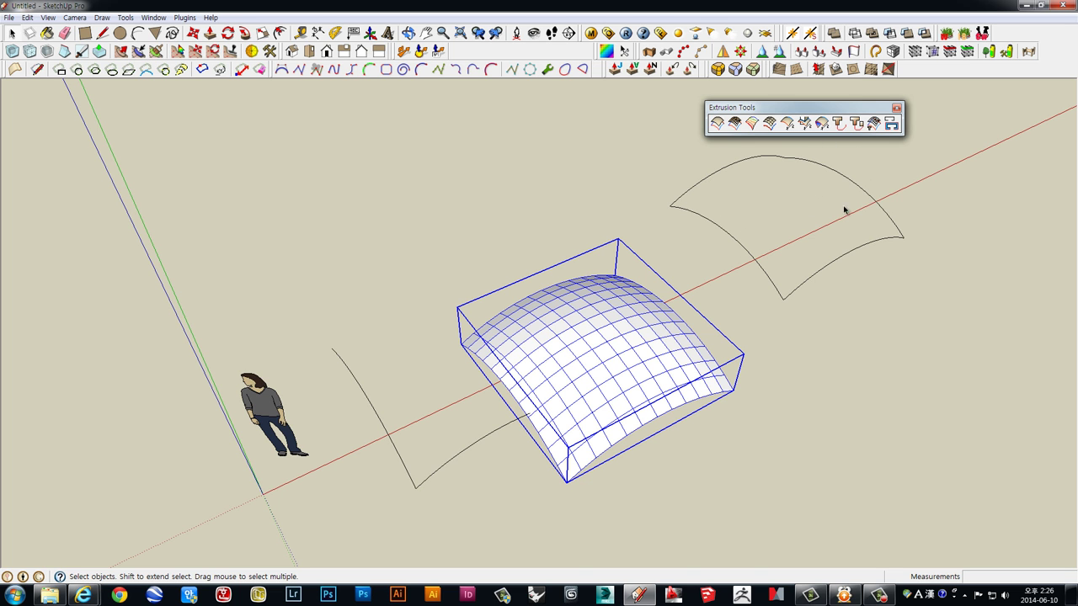
{"action": "mouse_move", "coordinate": [845, 209]}
{"action": "middle_mouse_down"}
{"action": "mouse_move", "coordinate": [750, 178]}
{"action": "mouse_move", "coordinate": [597, 344]}
{"action": "mouse_move", "coordinate": [506, 169]}
{"action": "mouse_move", "coordinate": [553, 349]}
{"action": "mouse_move", "coordinate": [486, 423]}
{"action": "mouse_move", "coordinate": [517, 464]}
{"action": "mouse_move", "coordinate": [510, 474]}
{"action": "middle_mouse_up"}
{"action": "key", "text": "Delete"}
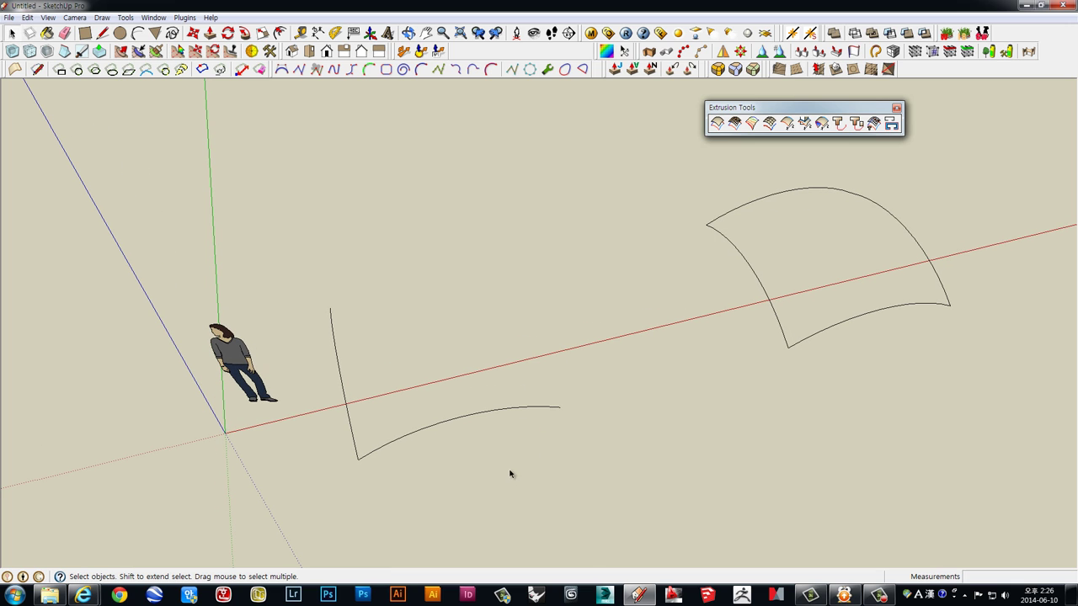
{"action": "mouse_move", "coordinate": [528, 421]}
{"action": "middle_mouse_down"}
{"action": "mouse_move", "coordinate": [533, 443]}
{"action": "mouse_move", "coordinate": [522, 427]}
{"action": "middle_mouse_up"}
{"action": "left_click_drag", "start_coordinate": [326, 355], "coordinate": [346, 357]}
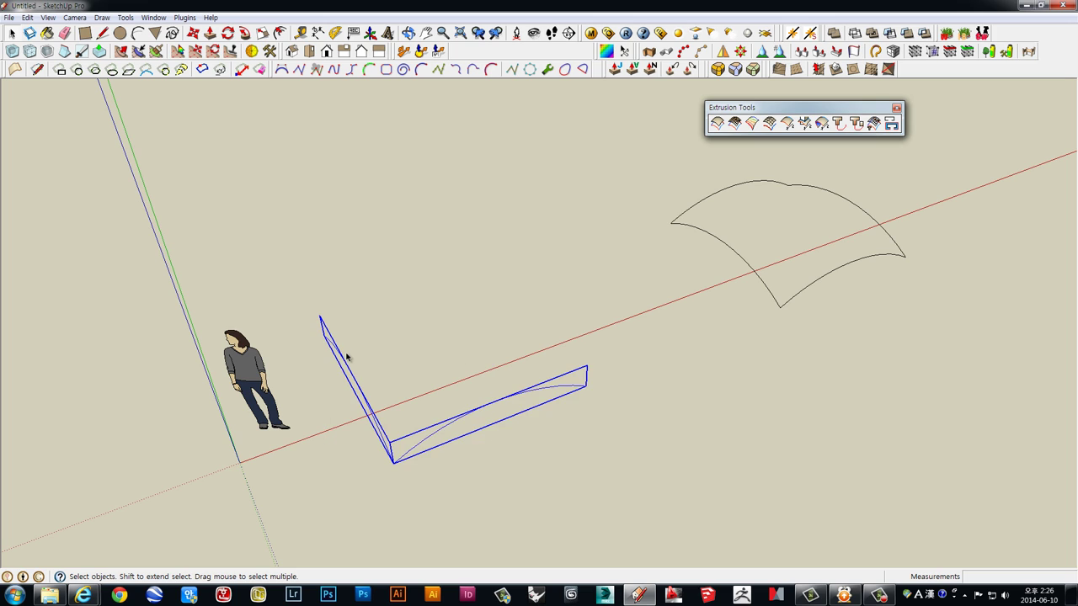
{"action": "key", "text": "Delete"}
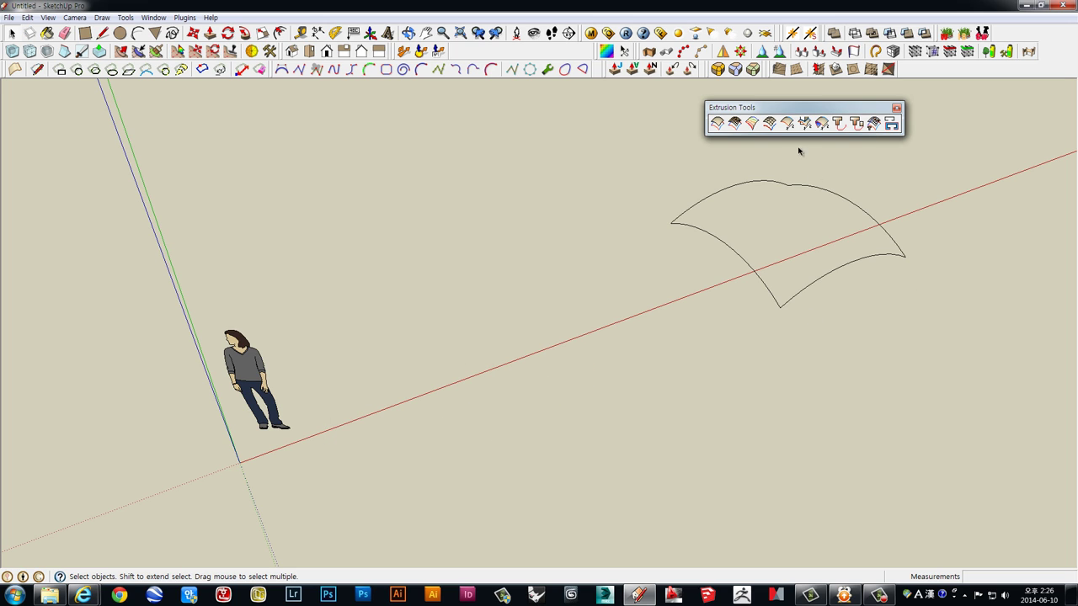
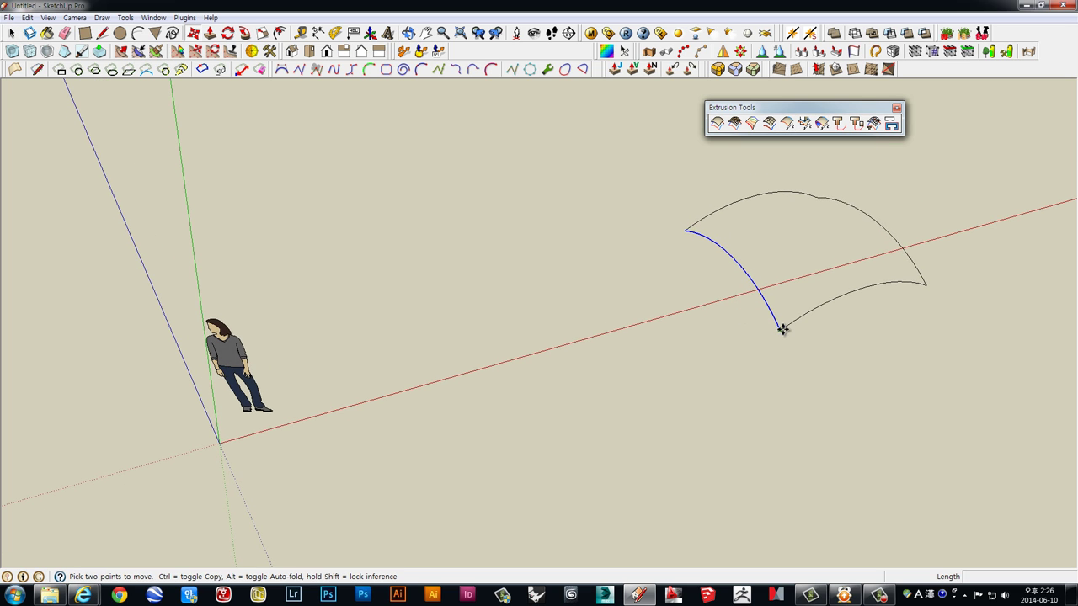
- Copy the curved edge and place the copy near the figure
{"action": "left_click", "coordinate": [782, 329]}
{"action": "key", "text": "ctrl"}
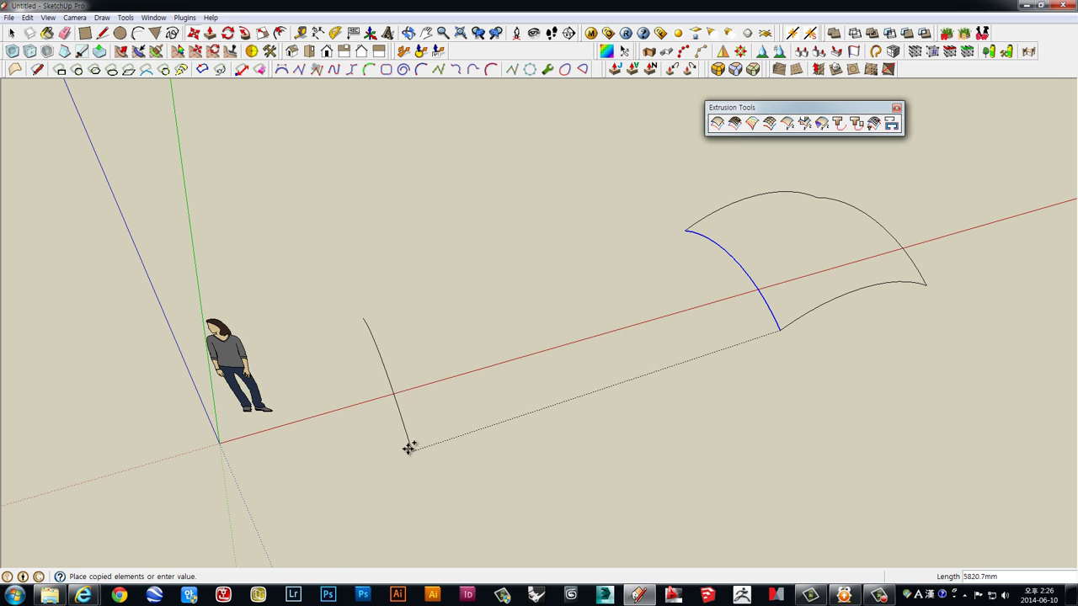
{"action": "left_click", "coordinate": [398, 447]}
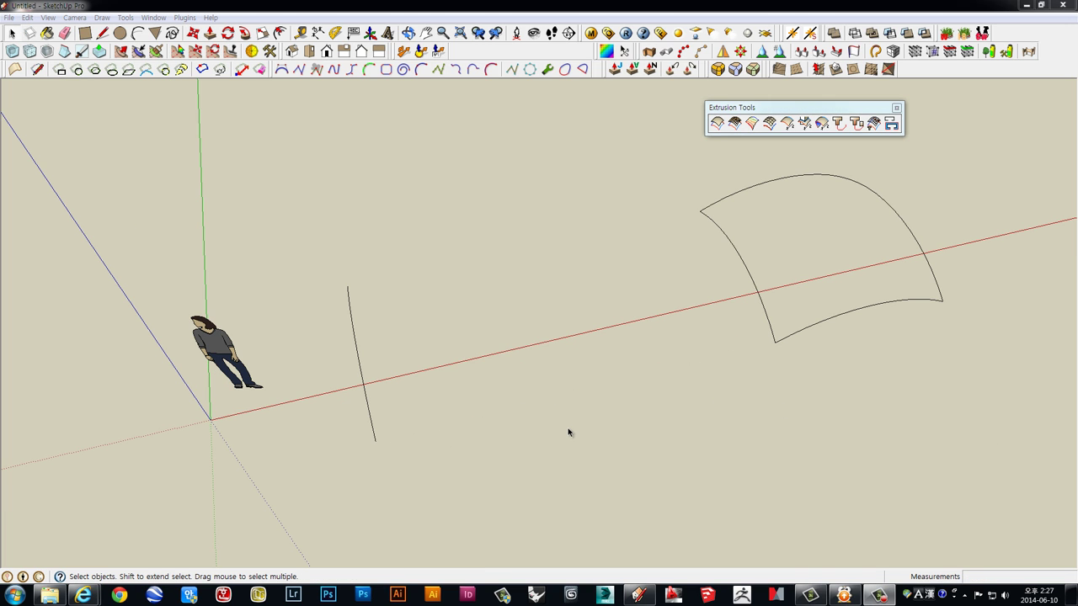
{"action": "mouse_move", "coordinate": [568, 433]}
{"action": "middle_mouse_down"}
{"action": "mouse_move", "coordinate": [623, 409]}
{"action": "mouse_move", "coordinate": [412, 445]}
{"action": "mouse_move", "coordinate": [561, 409]}
{"action": "mouse_move", "coordinate": [461, 453]}
{"action": "mouse_move", "coordinate": [511, 427]}
{"action": "middle_mouse_up"}
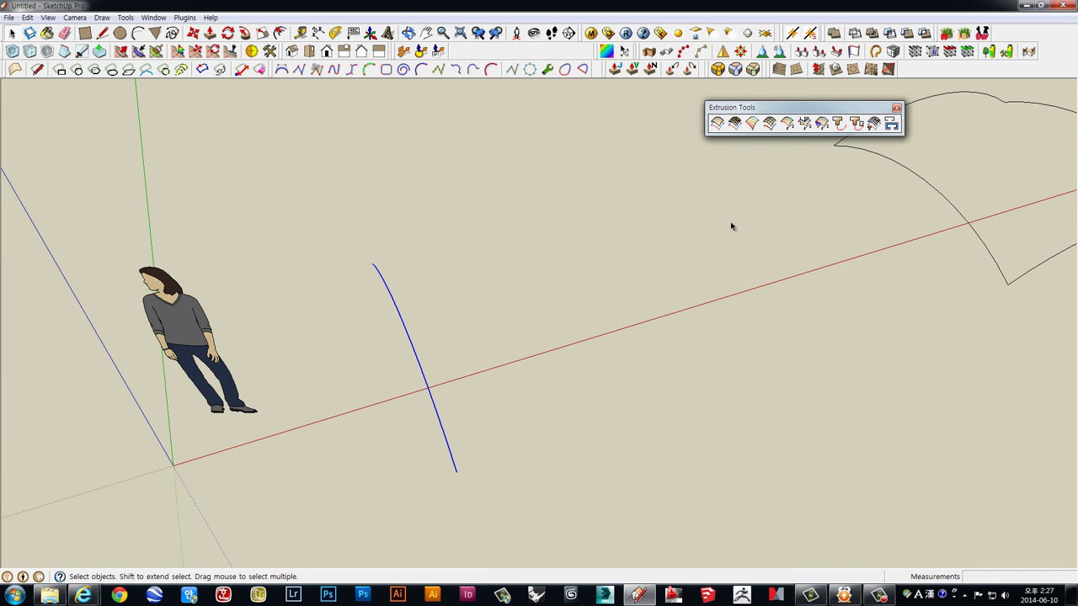
- Extrude the copied curve by vector into a surface, reversing faces and keeping it grouped
{"action": "left_click", "coordinate": [785, 124]}
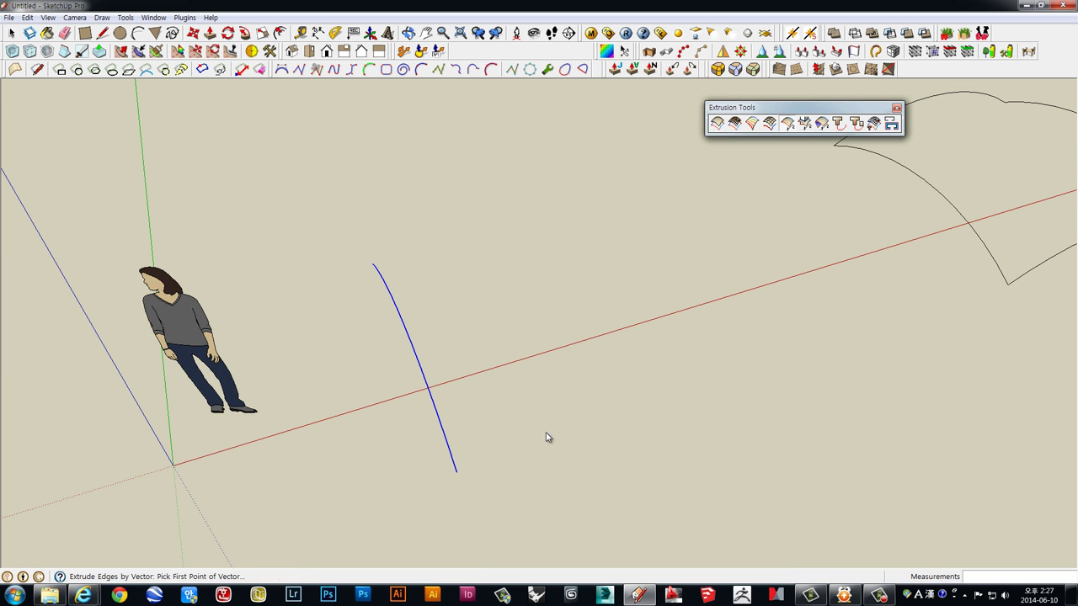
{"action": "left_click", "coordinate": [456, 472]}
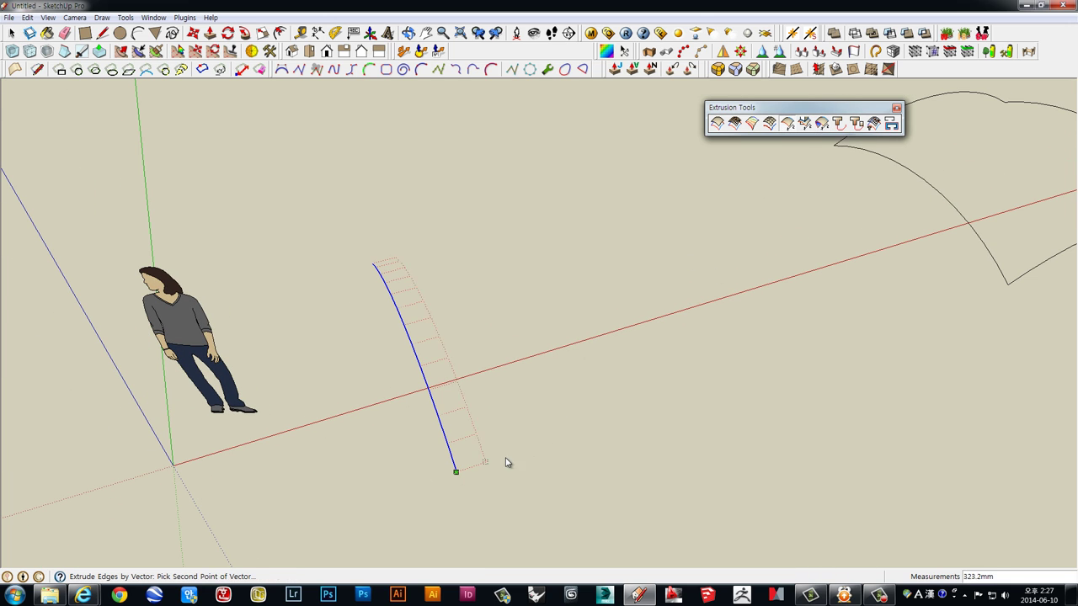
{"action": "left_click", "coordinate": [788, 369]}
{"action": "mouse_move", "coordinate": [753, 407]}
{"action": "middle_mouse_down"}
{"action": "mouse_move", "coordinate": [589, 202]}
{"action": "mouse_move", "coordinate": [781, 352]}
{"action": "mouse_move", "coordinate": [784, 373]}
{"action": "mouse_move", "coordinate": [598, 404]}
{"action": "mouse_move", "coordinate": [664, 393]}
{"action": "middle_mouse_up"}
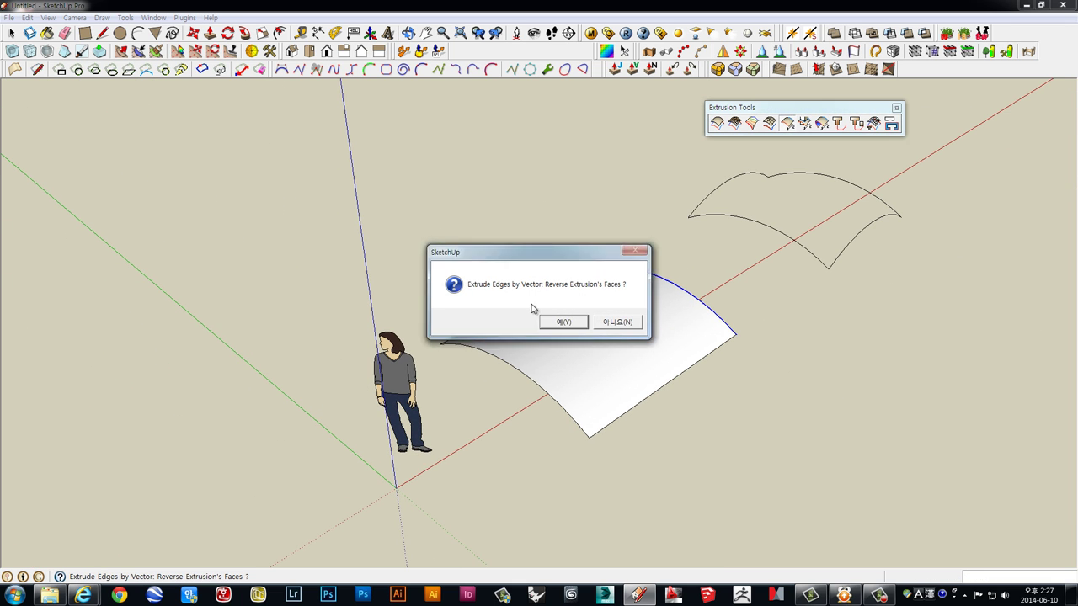
{"action": "left_click_drag", "start_coordinate": [535, 250], "coordinate": [457, 135]}
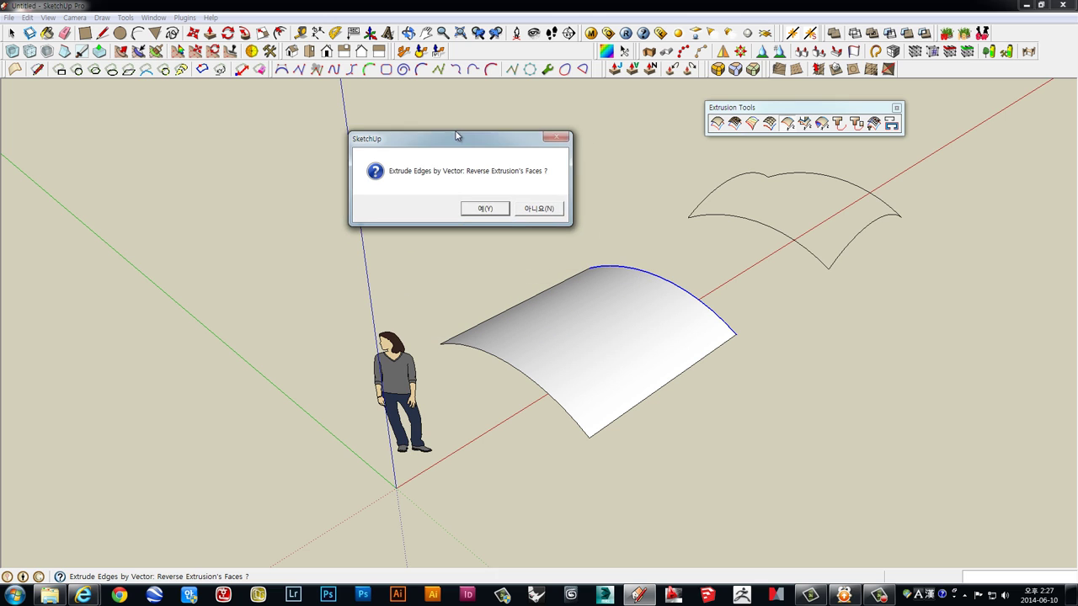
{"action": "left_click", "coordinate": [487, 210]}
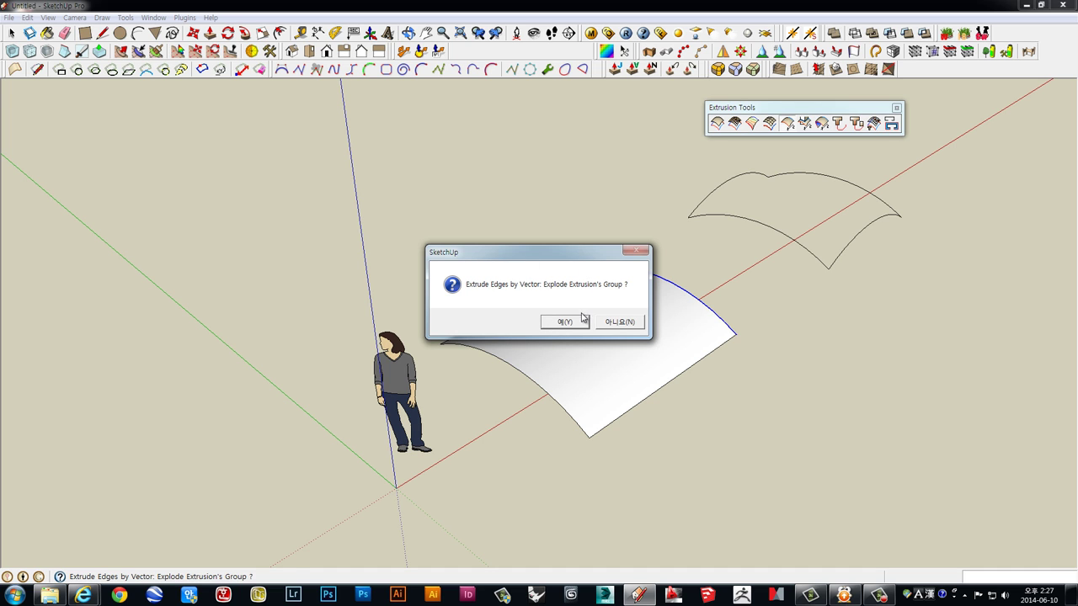
{"action": "left_click", "coordinate": [619, 321]}
- Cancel moving the extrusion, delete the extrusion group, and select the copied arc
{"action": "middle_click_drag", "start_coordinate": [602, 328], "coordinate": [666, 428]}
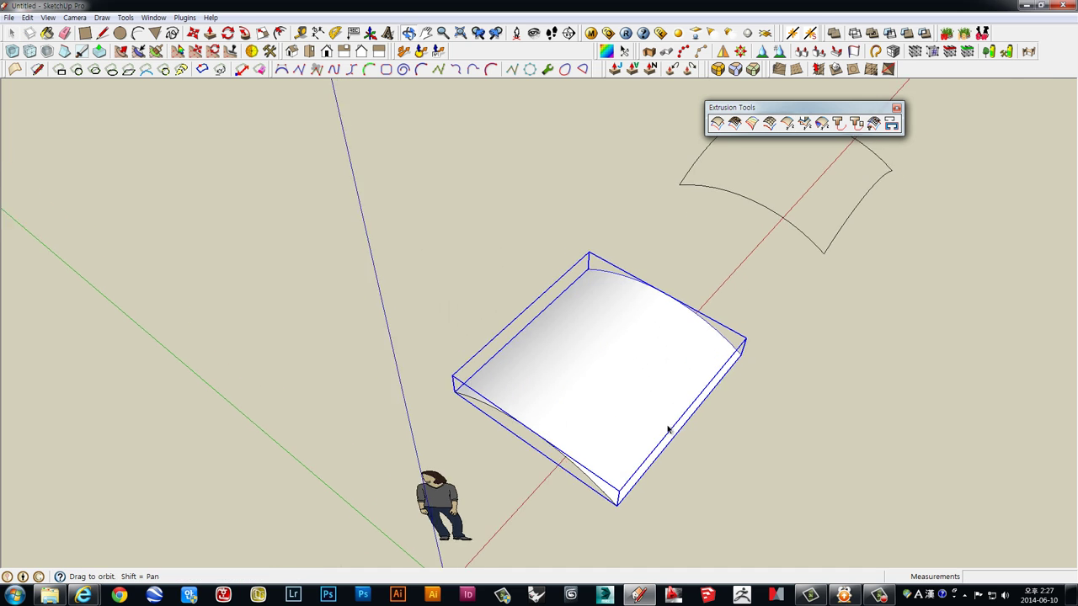
{"action": "key", "text": "m"}
{"action": "left_click", "coordinate": [895, 497]}
{"action": "key", "text": "space"}
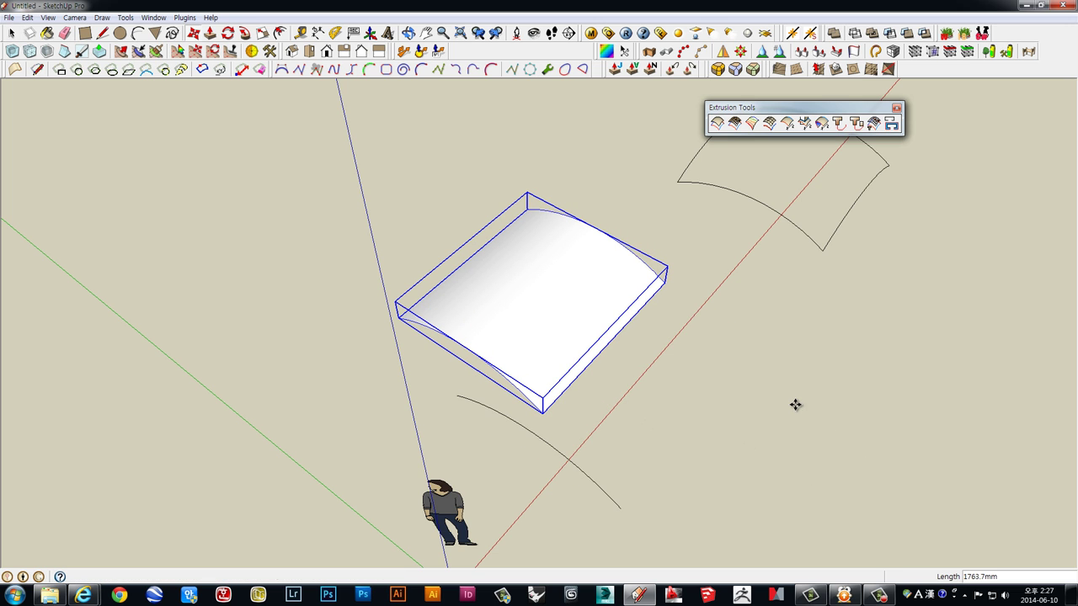
{"action": "mouse_move", "coordinate": [686, 342]}
{"action": "middle_mouse_down"}
{"action": "mouse_move", "coordinate": [615, 299]}
{"action": "mouse_move", "coordinate": [629, 320]}
{"action": "middle_mouse_up"}
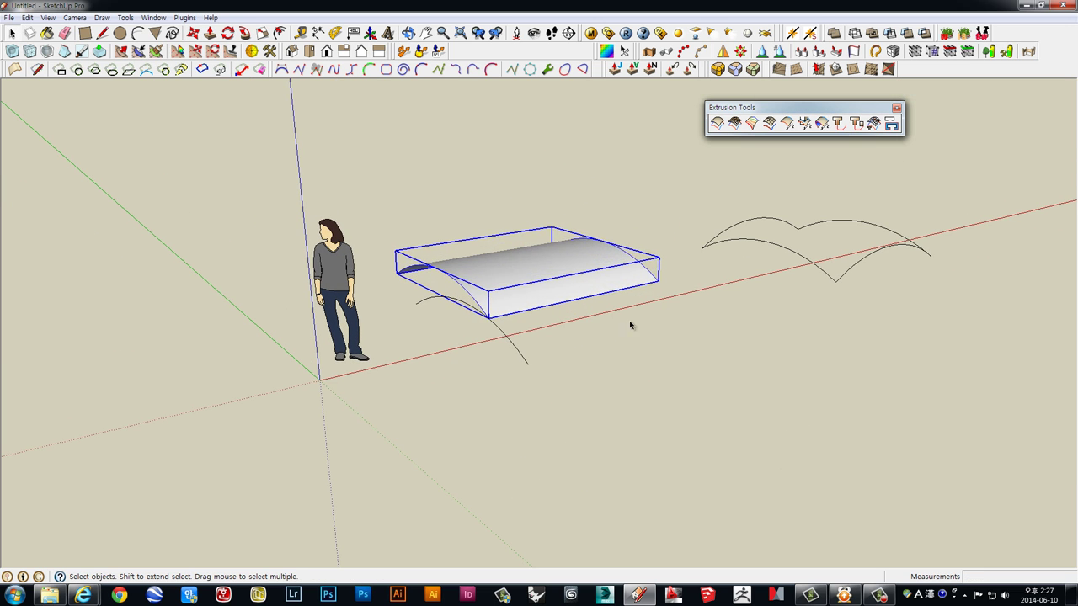
{"action": "key", "text": "Delete"}
{"action": "left_click", "coordinate": [505, 354]}
{"action": "mouse_move", "coordinate": [506, 353]}
{"action": "middle_mouse_down"}
{"action": "mouse_move", "coordinate": [522, 318]}
{"action": "mouse_move", "coordinate": [505, 286]}
{"action": "middle_mouse_up"}
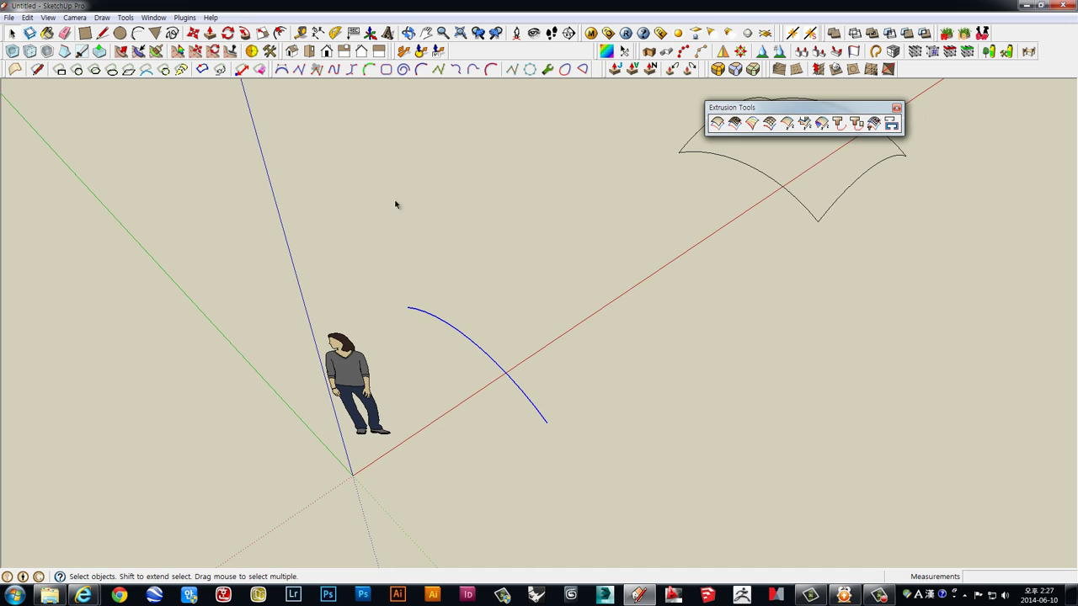
{"action": "left_click", "coordinate": [102, 32]}
{"action": "left_click", "coordinate": [520, 253]}
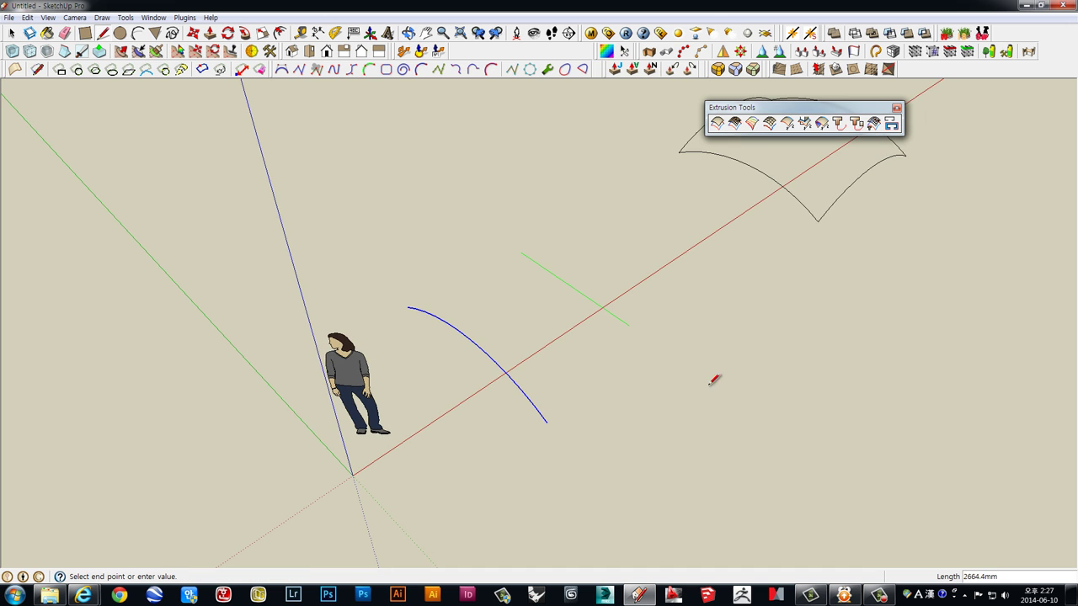
{"action": "left_click", "coordinate": [735, 397]}
{"action": "key", "text": "space"}
{"action": "left_click", "coordinate": [731, 394]}
{"action": "middle_click_drag", "start_coordinate": [715, 421], "coordinate": [691, 409]}
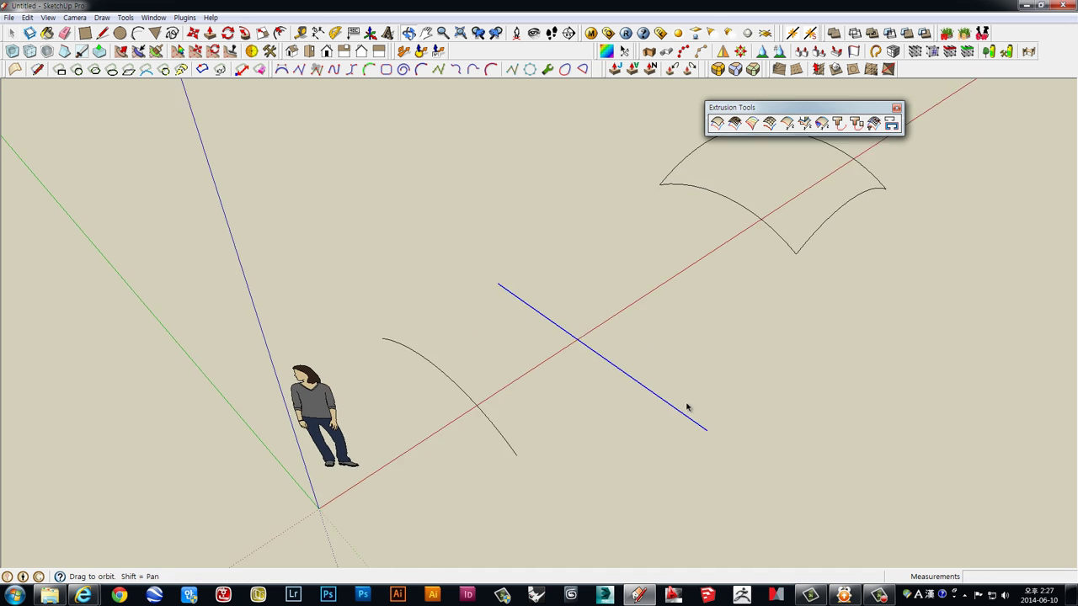
{"action": "left_click", "coordinate": [786, 123]}
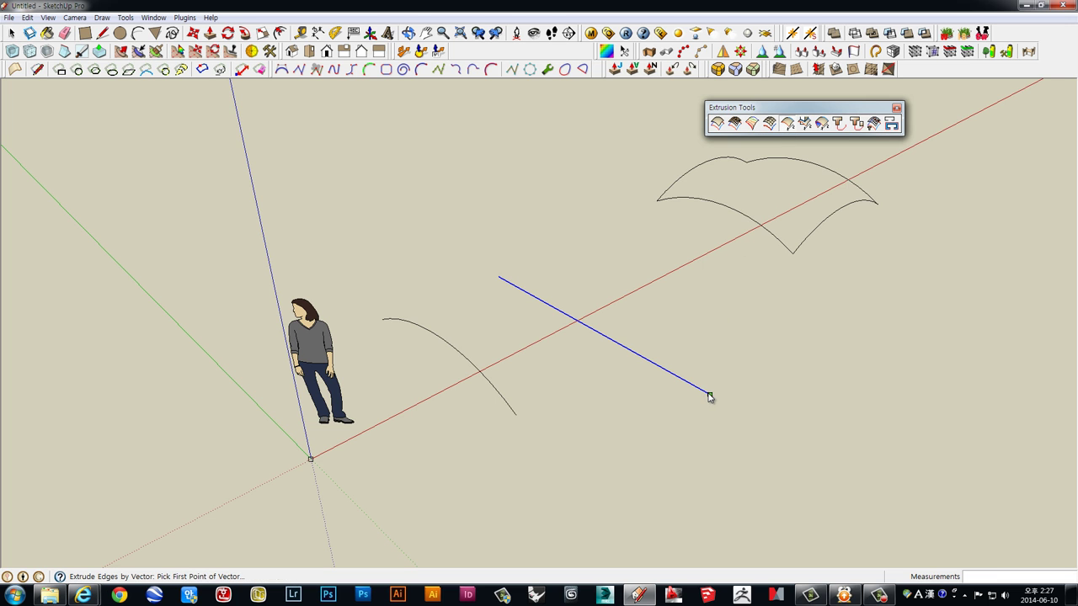
{"action": "left_click", "coordinate": [710, 393]}
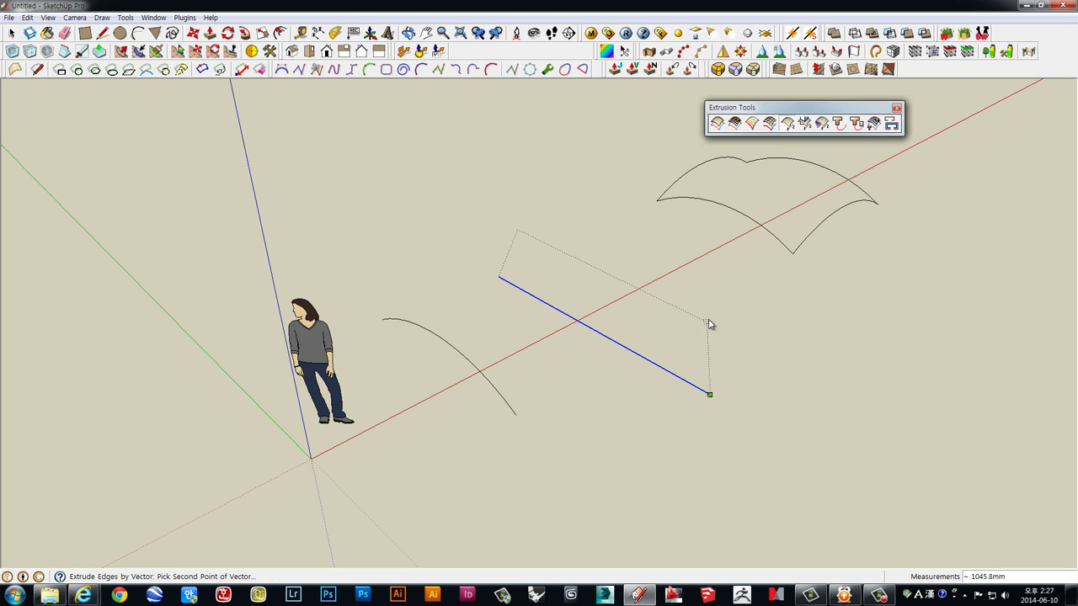
{"action": "left_click", "coordinate": [727, 249]}
{"action": "mouse_move", "coordinate": [772, 426]}
{"action": "middle_mouse_down"}
{"action": "mouse_move", "coordinate": [264, 315]}
{"action": "mouse_move", "coordinate": [446, 389]}
{"action": "mouse_move", "coordinate": [434, 371]}
{"action": "middle_mouse_up"}
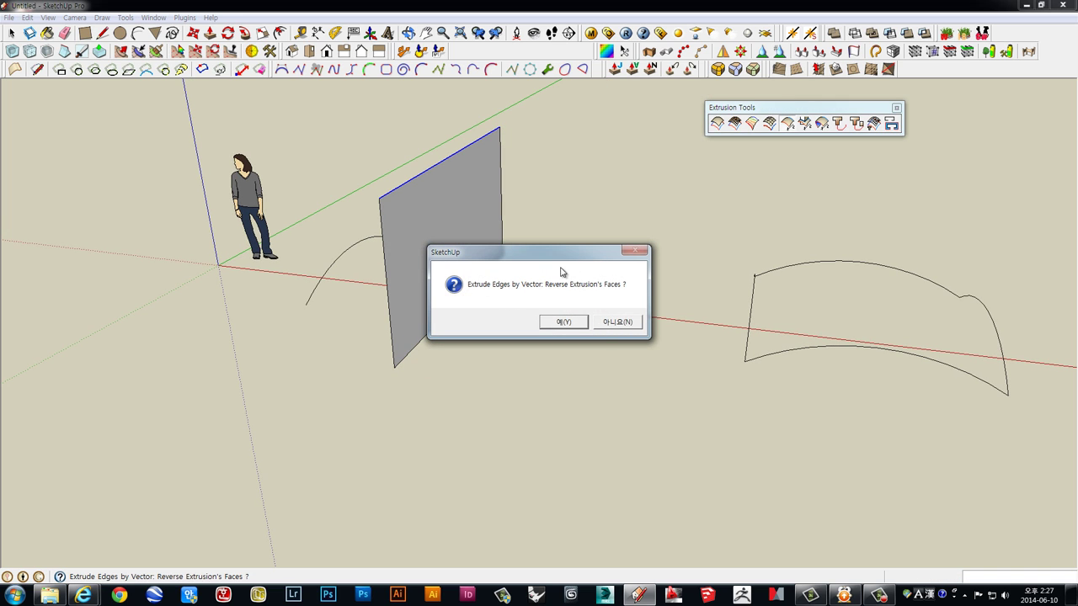
{"action": "left_click", "coordinate": [613, 323]}
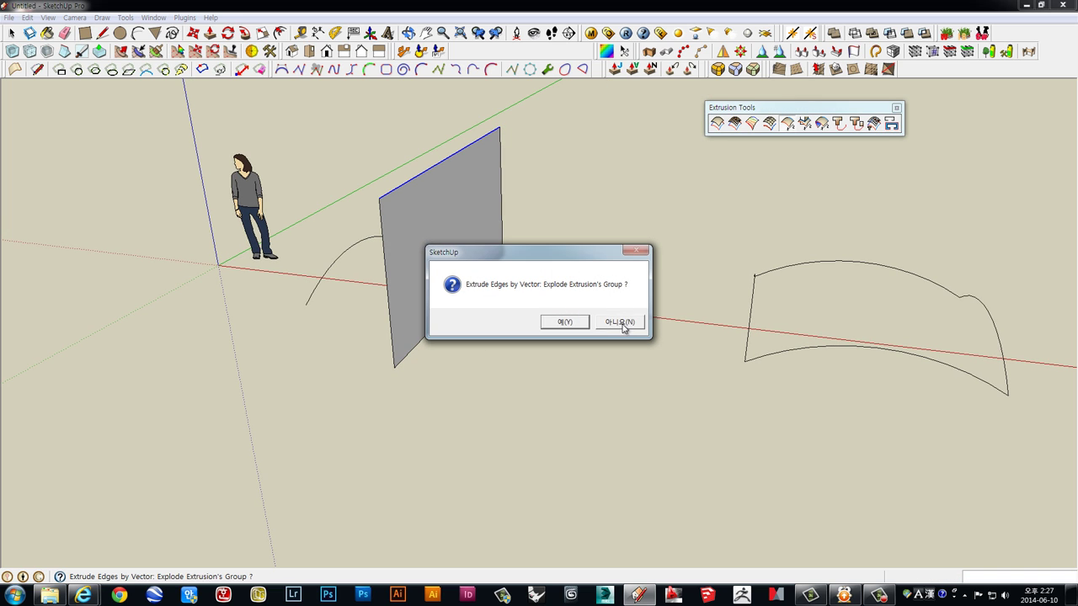
{"action": "left_click", "coordinate": [621, 322]}
{"action": "mouse_move", "coordinate": [451, 251]}
{"action": "middle_mouse_down"}
{"action": "mouse_move", "coordinate": [732, 224]}
{"action": "mouse_move", "coordinate": [626, 337]}
{"action": "mouse_move", "coordinate": [559, 304]}
{"action": "mouse_move", "coordinate": [564, 296]}
{"action": "mouse_move", "coordinate": [529, 401]}
{"action": "middle_mouse_up"}
{"action": "key", "text": "ctrl+z"}
{"action": "left_click_drag", "start_coordinate": [529, 402], "coordinate": [421, 242]}
{"action": "key", "text": "Delete"}
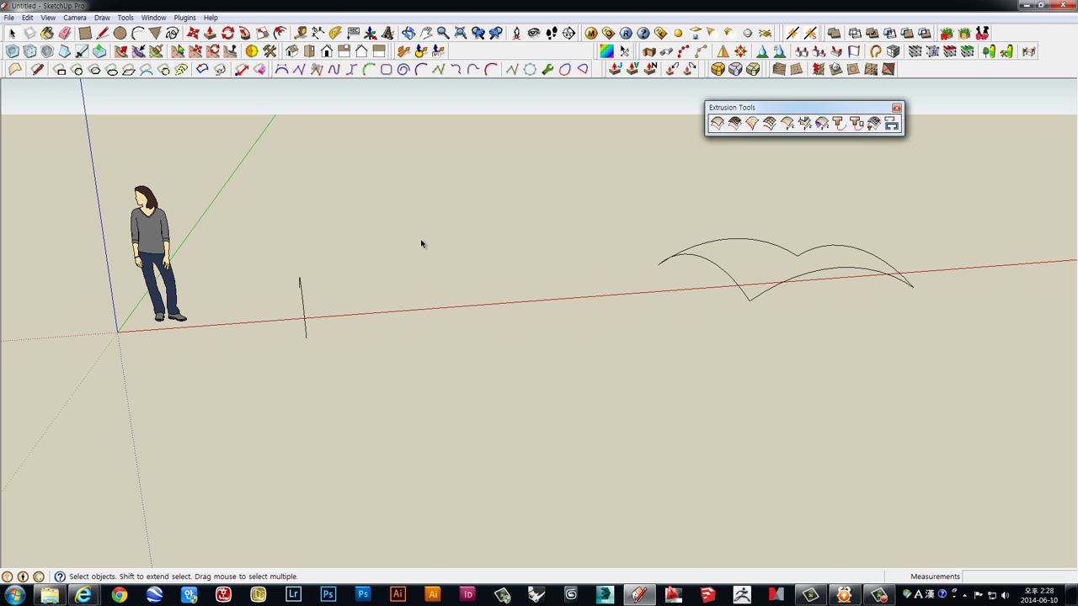
- Orbit around the scene and select the copied arc
{"action": "mouse_move", "coordinate": [427, 289]}
{"action": "middle_mouse_down"}
{"action": "mouse_move", "coordinate": [409, 366]}
{"action": "mouse_move", "coordinate": [339, 351]}
{"action": "mouse_move", "coordinate": [500, 331]}
{"action": "mouse_move", "coordinate": [777, 426]}
{"action": "middle_mouse_up"}
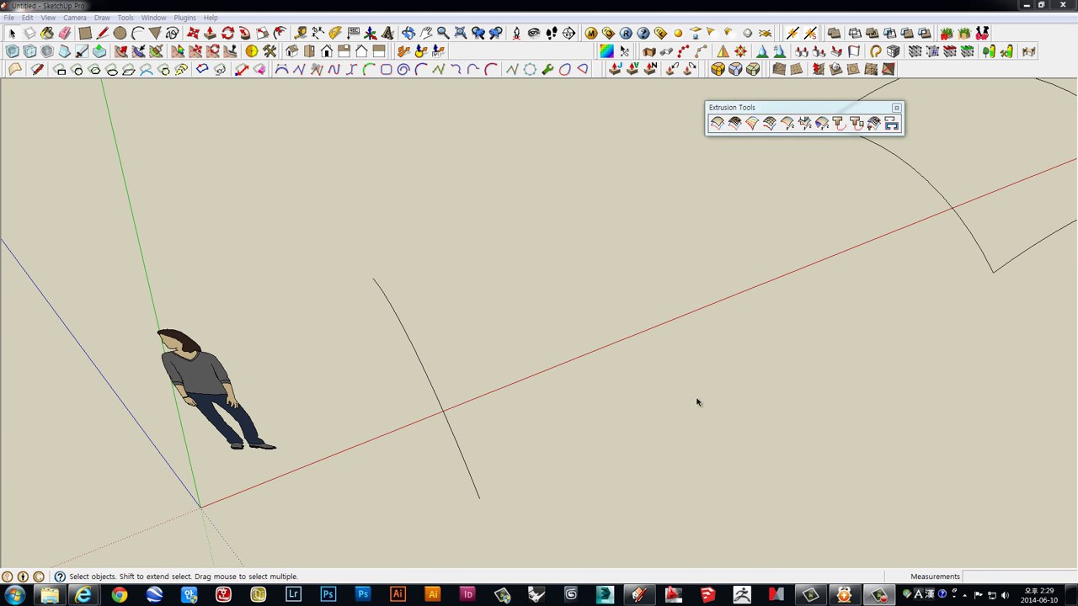
{"action": "mouse_move", "coordinate": [627, 387]}
{"action": "middle_mouse_down"}
{"action": "mouse_move", "coordinate": [630, 356]}
{"action": "mouse_move", "coordinate": [653, 360]}
{"action": "middle_mouse_up"}
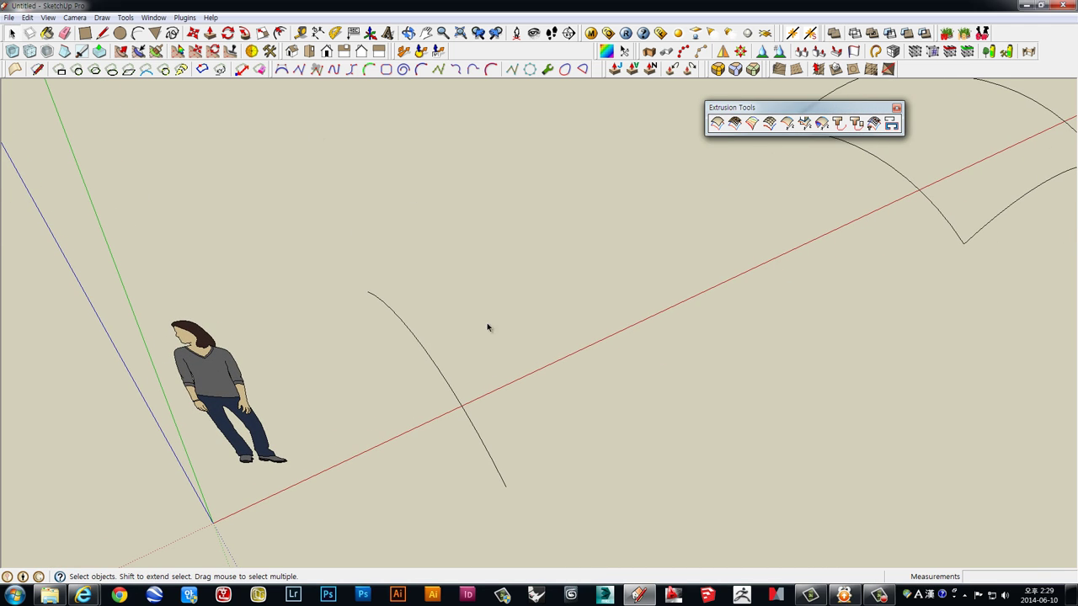
{"action": "middle_click_drag", "start_coordinate": [488, 327], "coordinate": [450, 320]}
{"action": "left_click_drag", "start_coordinate": [450, 320], "coordinate": [385, 429]}
{"action": "mouse_move", "coordinate": [384, 429]}
{"action": "middle_mouse_down"}
{"action": "mouse_move", "coordinate": [520, 405]}
{"action": "mouse_move", "coordinate": [517, 386]}
{"action": "middle_mouse_up"}
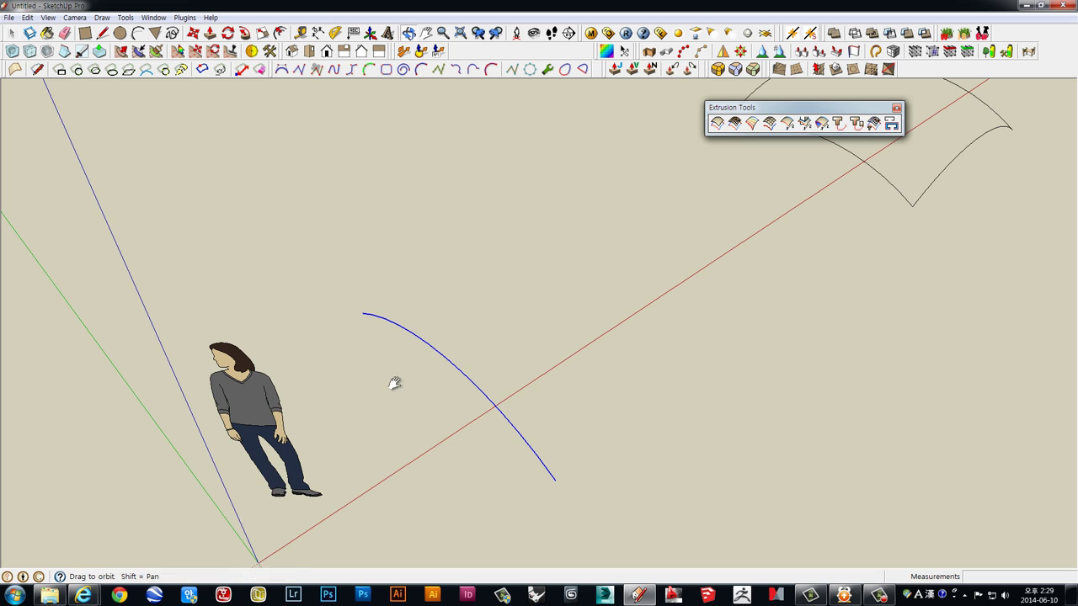
{"action": "middle_click_drag", "start_coordinate": [394, 382], "coordinate": [323, 320]}
- Draw a circle on the red axis and pull it up into a tall cylinder
{"action": "left_click", "coordinate": [119, 32]}
{"action": "mouse_move", "coordinate": [534, 354]}
{"action": "middle_mouse_down"}
{"action": "mouse_move", "coordinate": [469, 329]}
{"action": "mouse_move", "coordinate": [493, 356]}
{"action": "middle_mouse_up"}
{"action": "left_click", "coordinate": [465, 330]}
{"action": "left_click", "coordinate": [515, 309]}
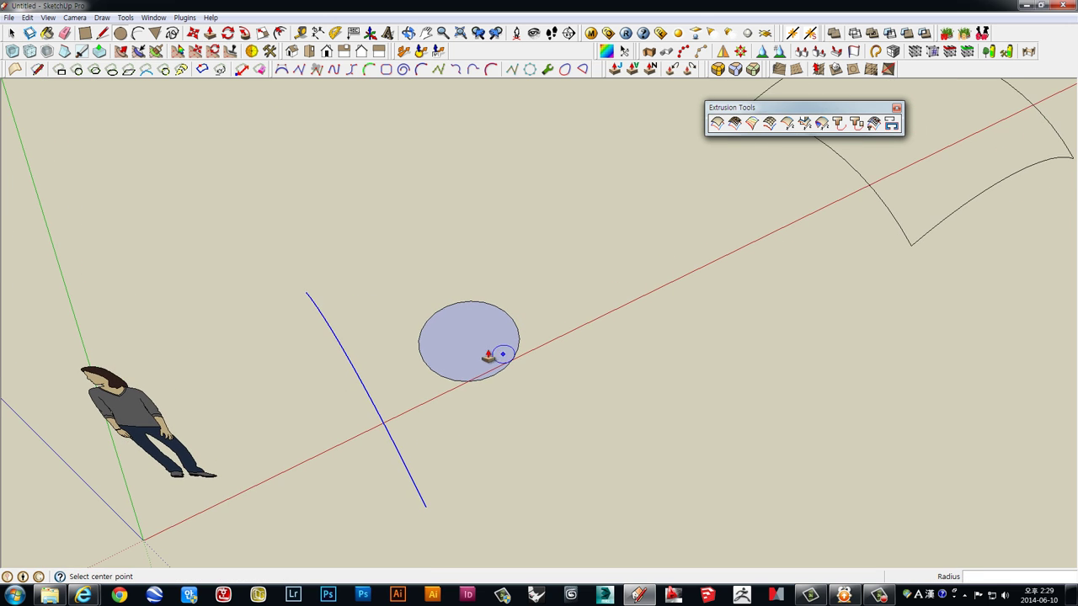
{"action": "key", "text": "p"}
{"action": "left_click_drag", "start_coordinate": [494, 356], "coordinate": [439, 165]}
{"action": "key", "text": "space"}
- Select the whole cylinder and move it up and to the left
{"action": "triple_click", "coordinate": [481, 339]}
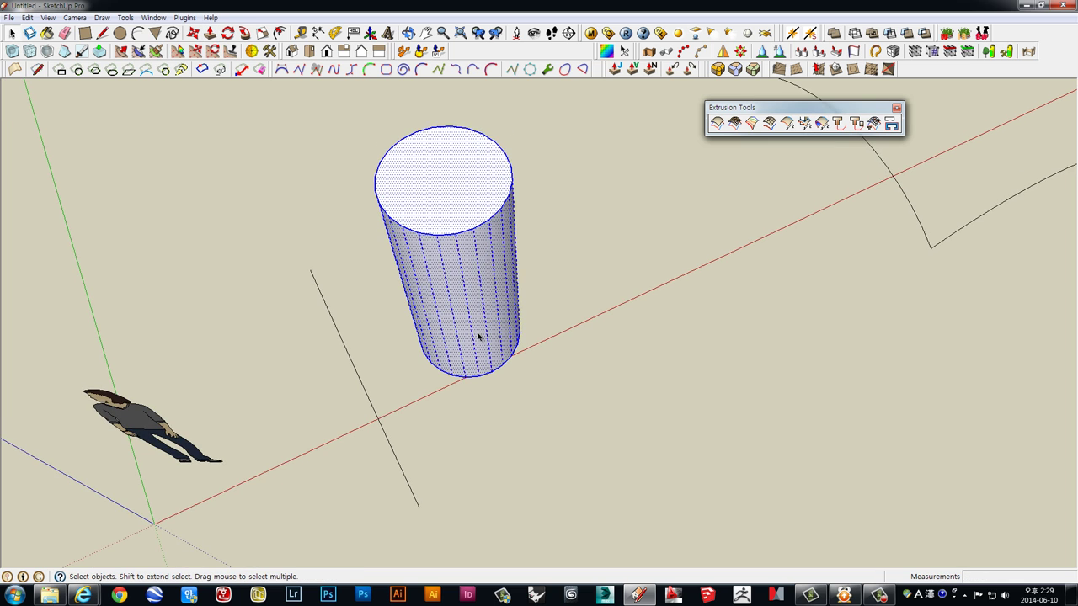
{"action": "middle_click_drag", "start_coordinate": [481, 339], "coordinate": [556, 397]}
{"action": "key", "text": "m"}
{"action": "left_click", "coordinate": [596, 418]}
{"action": "left_click", "coordinate": [556, 362]}
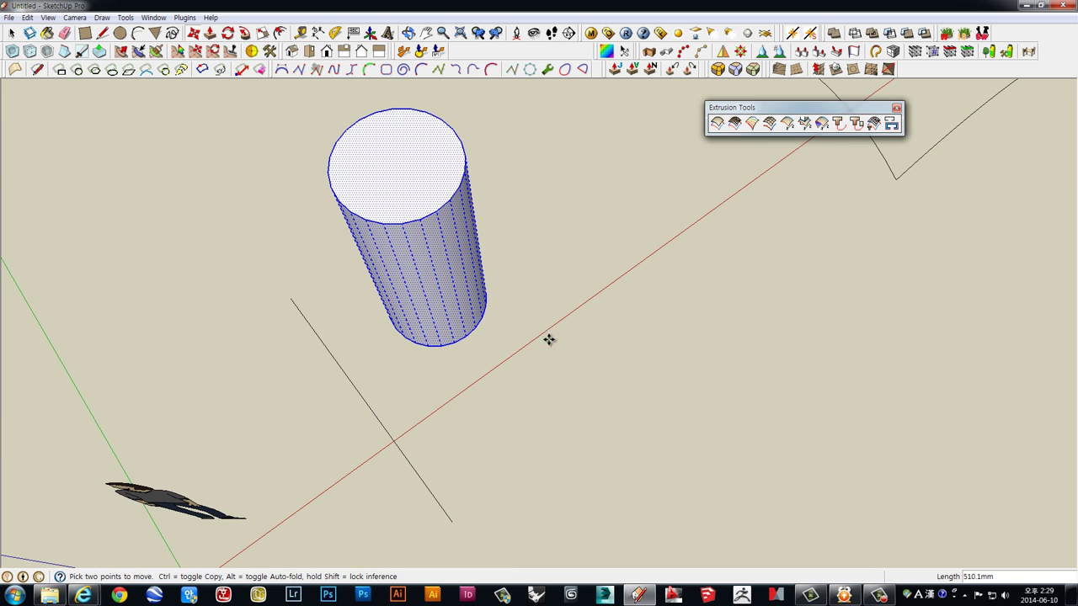
- Place a copy of the cylinder beside the original and frame both
{"action": "key", "text": "ctrl"}
{"action": "left_click", "coordinate": [534, 267]}
{"action": "left_click", "coordinate": [671, 338]}
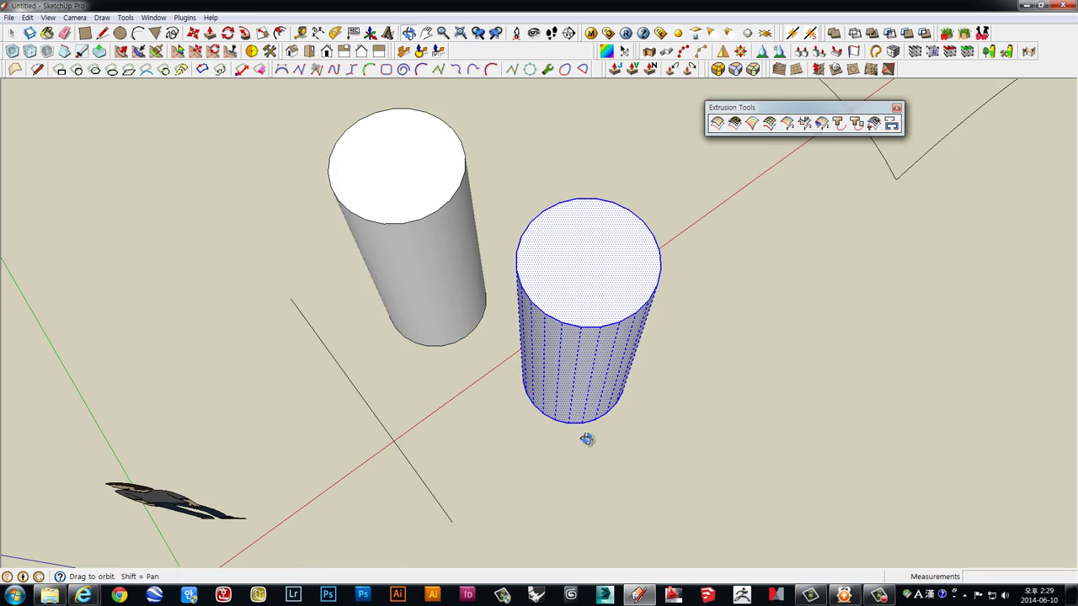
{"action": "middle_click_drag", "start_coordinate": [582, 441], "coordinate": [503, 378]}
{"action": "left_click_drag", "start_coordinate": [393, 396], "coordinate": [345, 447]}
{"action": "mouse_move", "coordinate": [344, 447]}
{"action": "middle_mouse_down"}
{"action": "mouse_move", "coordinate": [582, 342]}
{"action": "mouse_move", "coordinate": [500, 433]}
{"action": "mouse_move", "coordinate": [513, 384]}
{"action": "mouse_move", "coordinate": [659, 452]}
{"action": "mouse_move", "coordinate": [745, 430]}
{"action": "mouse_move", "coordinate": [595, 325]}
{"action": "middle_mouse_up"}
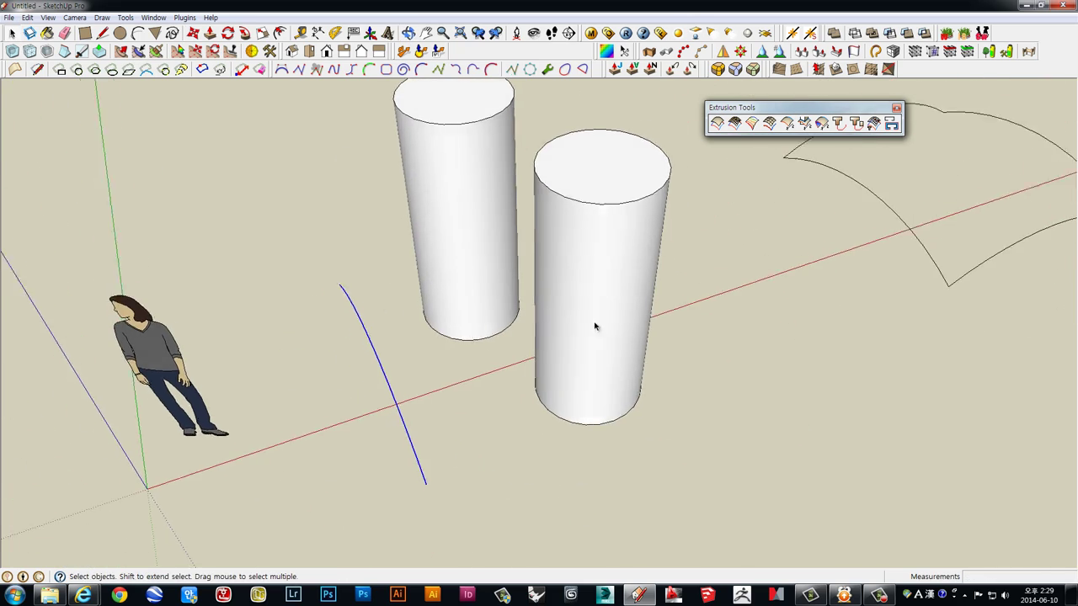
- Extrude the arc by vector to object along the red axis, declining both prompts
{"action": "left_click", "coordinate": [808, 126]}
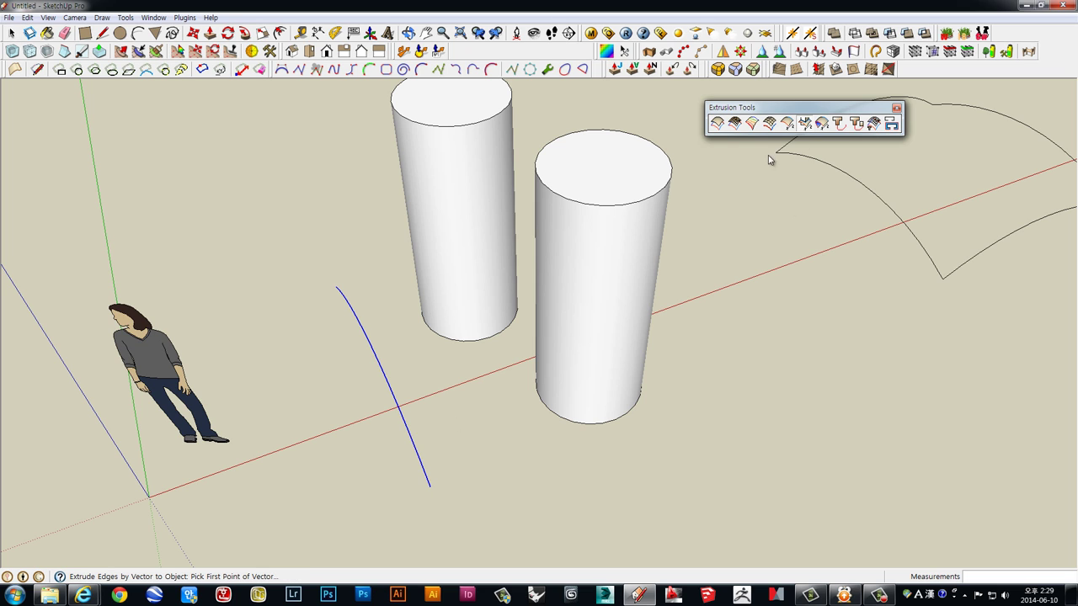
{"action": "left_click", "coordinate": [431, 487]}
{"action": "left_click", "coordinate": [785, 350]}
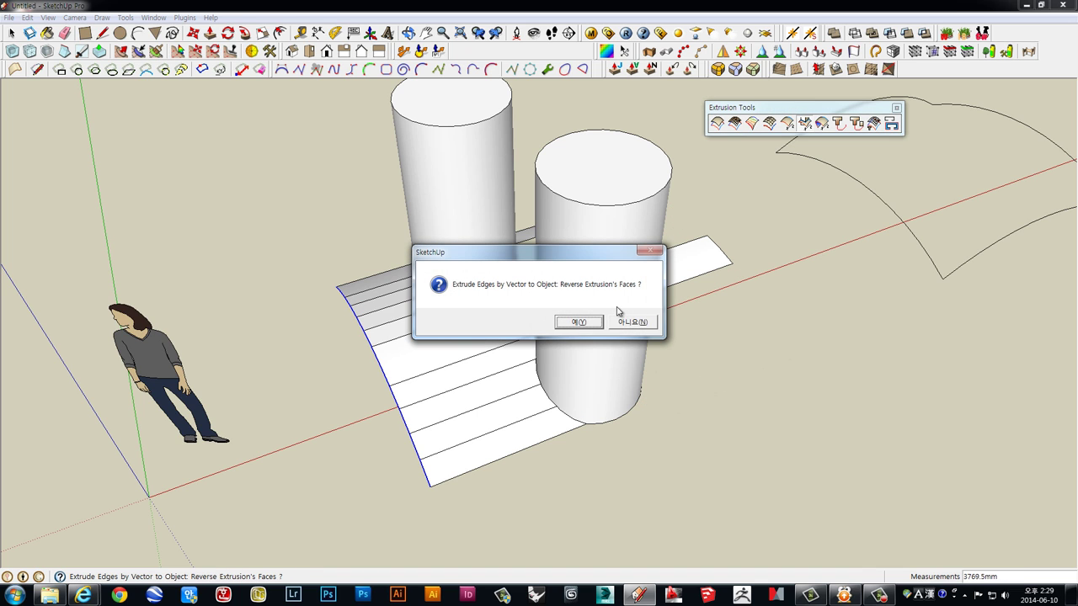
{"action": "left_click", "coordinate": [632, 323]}
{"action": "left_click", "coordinate": [631, 322]}
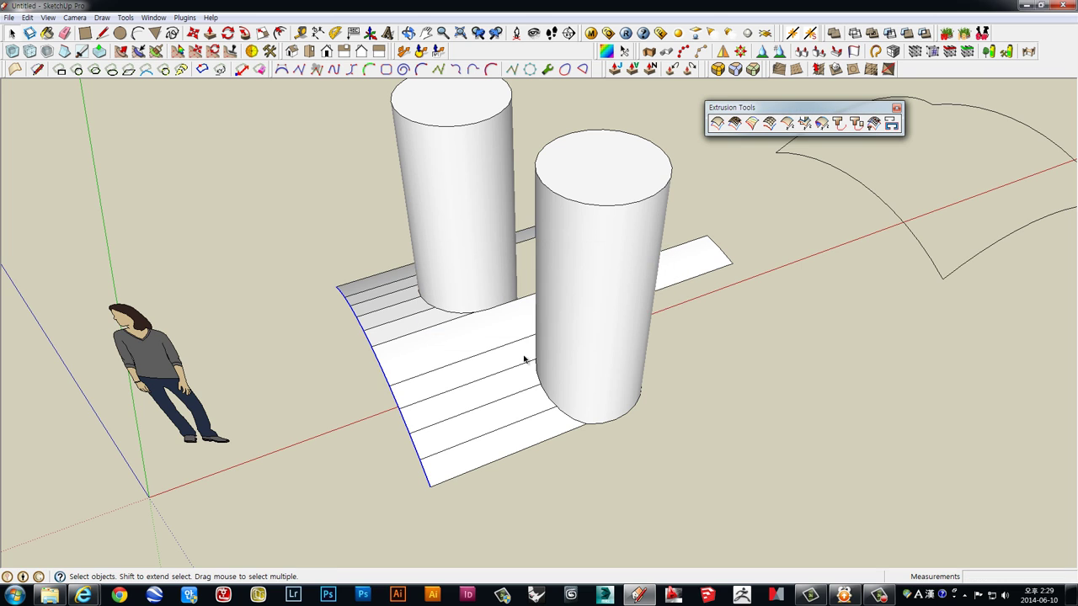
{"action": "mouse_move", "coordinate": [524, 360]}
{"action": "middle_mouse_down"}
{"action": "mouse_move", "coordinate": [989, 447]}
{"action": "mouse_move", "coordinate": [757, 332]}
{"action": "mouse_move", "coordinate": [577, 392]}
{"action": "mouse_move", "coordinate": [691, 441]}
{"action": "mouse_move", "coordinate": [587, 301]}
{"action": "middle_mouse_up"}
{"action": "left_click", "coordinate": [471, 240]}
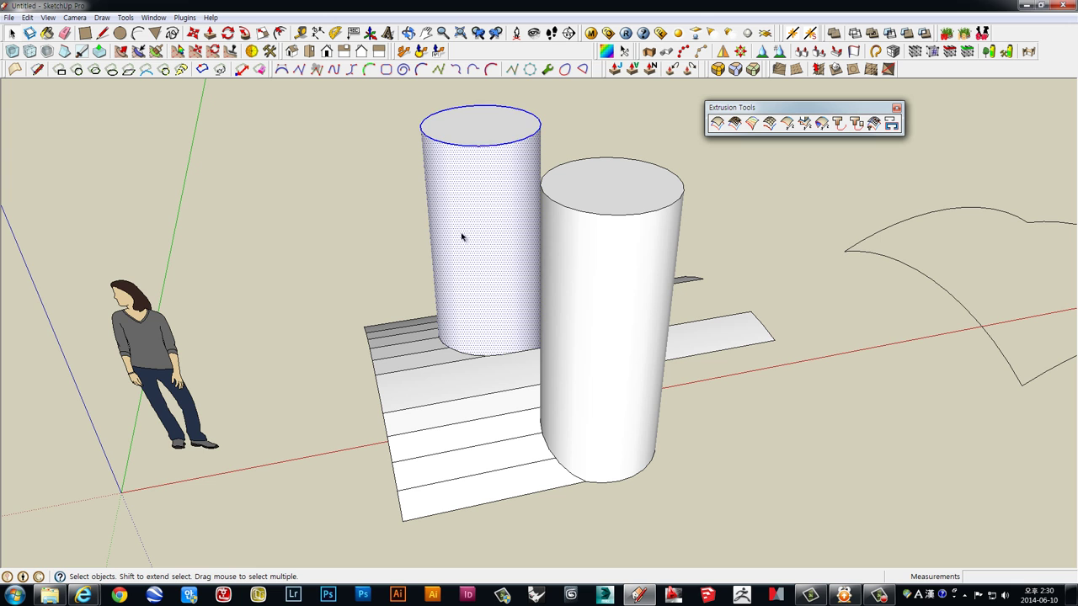
- Select both cylinders and delete them
{"action": "double_click", "coordinate": [462, 237]}
{"action": "double_click", "coordinate": [612, 278], "text": "shift"}
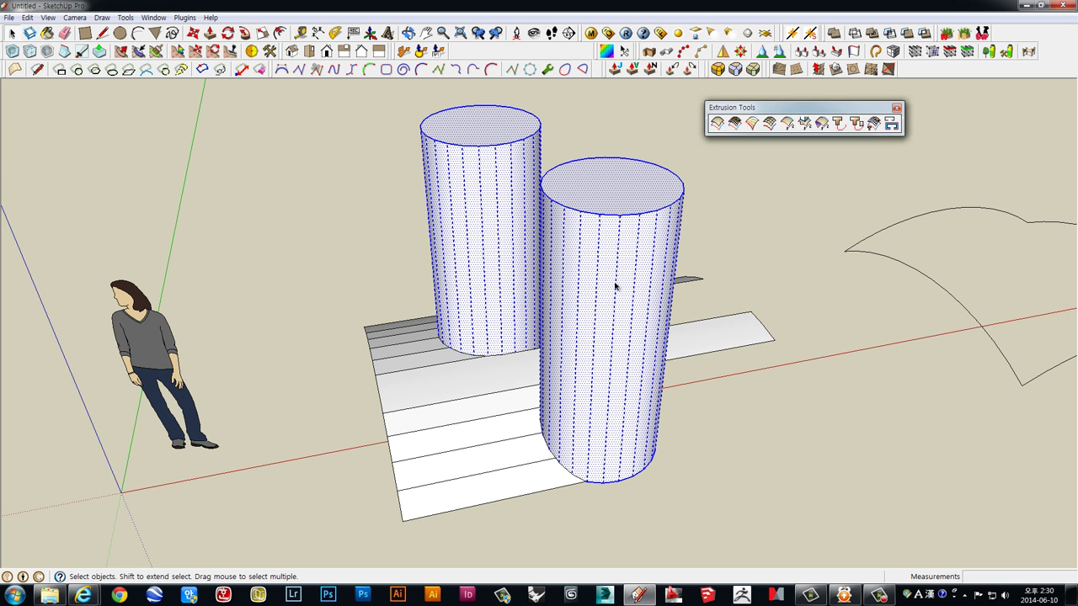
{"action": "key", "text": "Delete"}
{"action": "mouse_move", "coordinate": [614, 286]}
{"action": "middle_mouse_down"}
{"action": "mouse_move", "coordinate": [766, 380]}
{"action": "mouse_move", "coordinate": [853, 351]}
{"action": "mouse_move", "coordinate": [317, 436]}
{"action": "mouse_move", "coordinate": [439, 401]}
{"action": "mouse_move", "coordinate": [597, 469]}
{"action": "middle_mouse_up"}
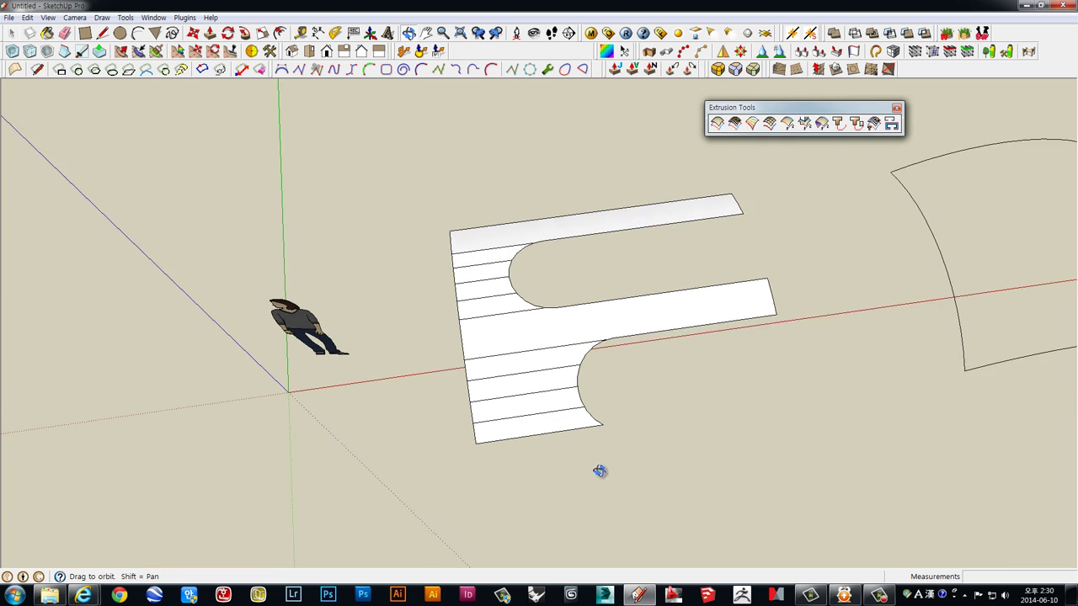
- Delete the extruded curved surface and the leftover arc
{"action": "left_click", "coordinate": [525, 339]}
{"action": "middle_click_drag", "start_coordinate": [524, 340], "coordinate": [769, 251]}
{"action": "key", "text": "Delete"}
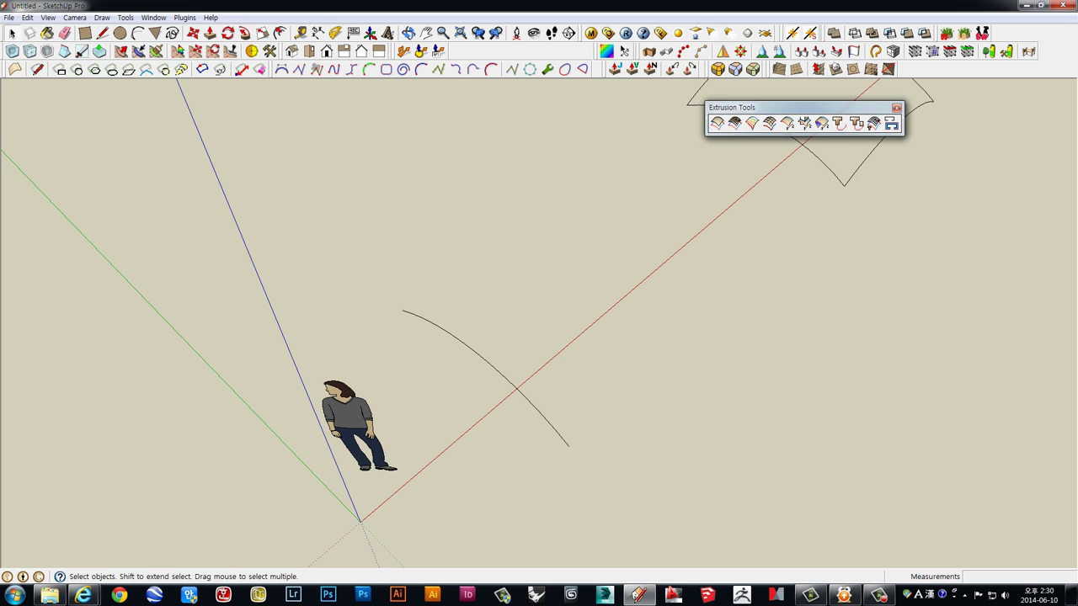
{"action": "middle_click_drag", "start_coordinate": [438, 354], "coordinate": [515, 387]}
{"action": "left_click", "coordinate": [471, 413]}
{"action": "key", "text": "Delete"}
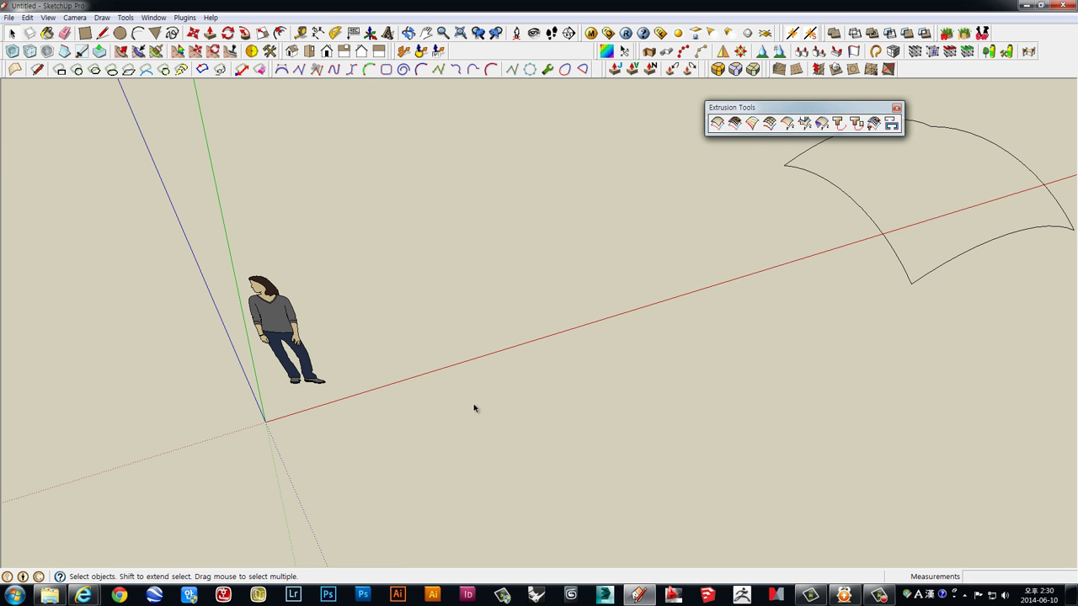
{"action": "mouse_move", "coordinate": [565, 280]}
{"action": "middle_mouse_down"}
{"action": "mouse_move", "coordinate": [481, 303]}
{"action": "mouse_move", "coordinate": [511, 376]}
{"action": "mouse_move", "coordinate": [776, 234]}
{"action": "middle_mouse_up"}
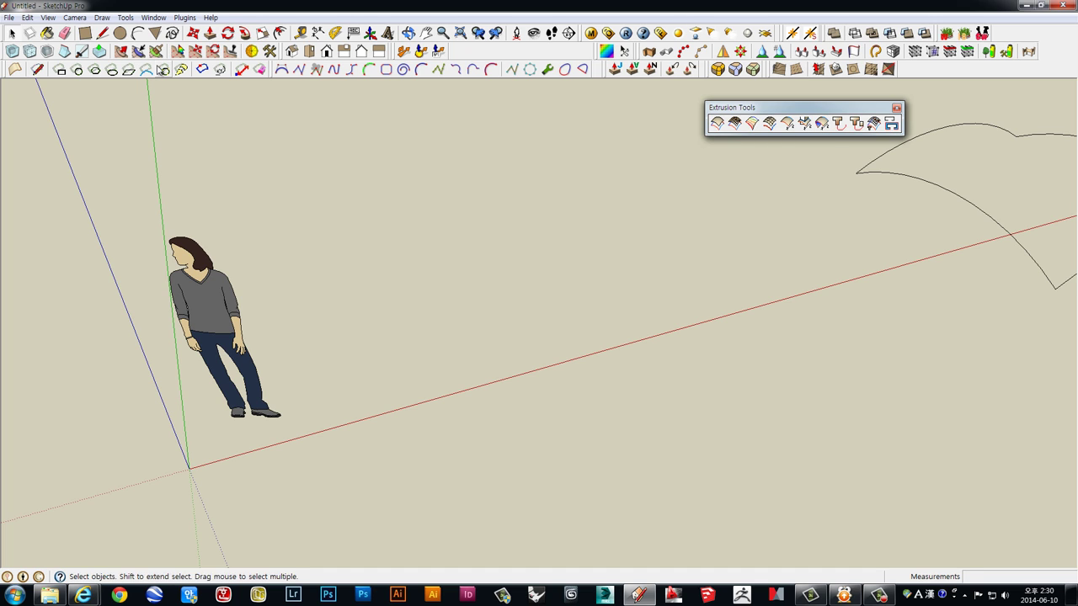
- Draw a new arc with the Arc tool
{"action": "left_click", "coordinate": [138, 32]}
{"action": "left_click", "coordinate": [382, 257]}
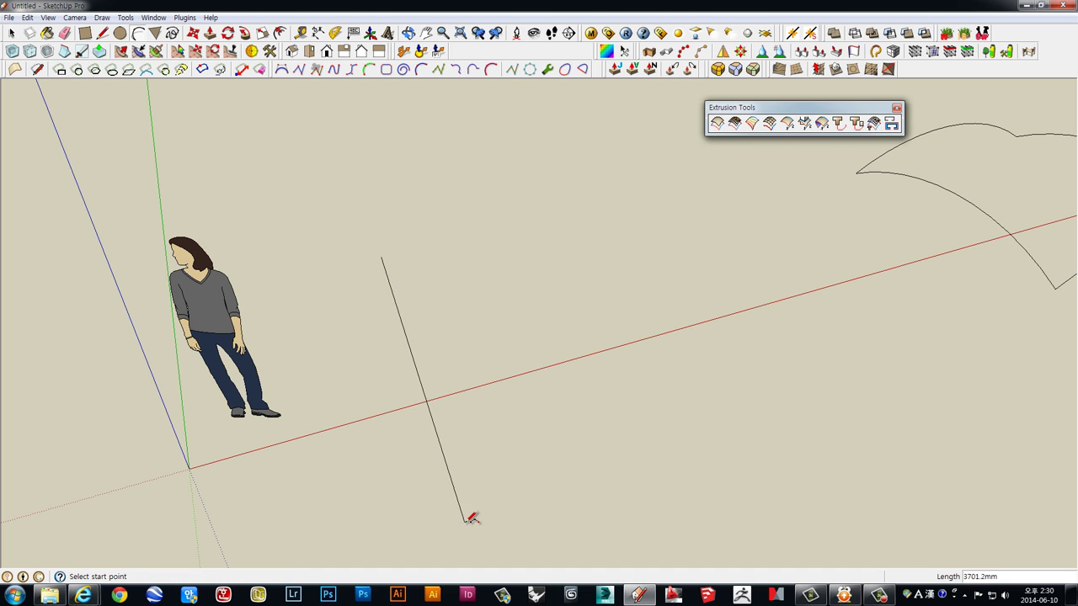
{"action": "left_click", "coordinate": [512, 508]}
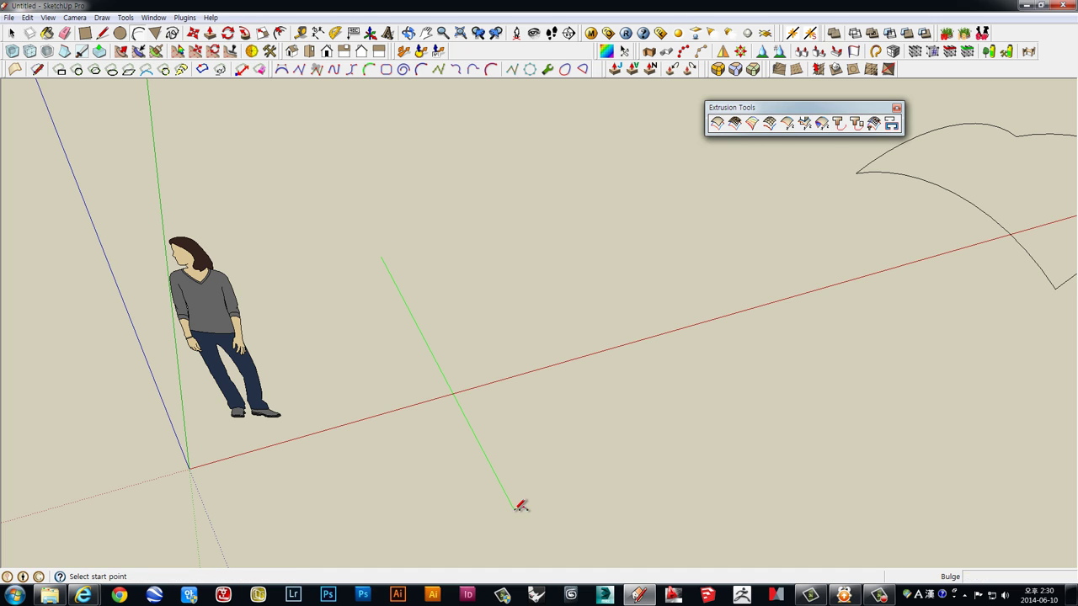
{"action": "left_click", "coordinate": [404, 459]}
{"action": "mouse_move", "coordinate": [404, 459]}
{"action": "middle_mouse_down"}
{"action": "mouse_move", "coordinate": [368, 368]}
{"action": "mouse_move", "coordinate": [384, 432]}
{"action": "mouse_move", "coordinate": [498, 264]}
{"action": "mouse_move", "coordinate": [527, 322]}
{"action": "mouse_move", "coordinate": [85, 52]}
{"action": "middle_mouse_up"}
- Draw a straight line to the right of the arc, crossing the red axis
{"action": "left_click", "coordinate": [103, 32]}
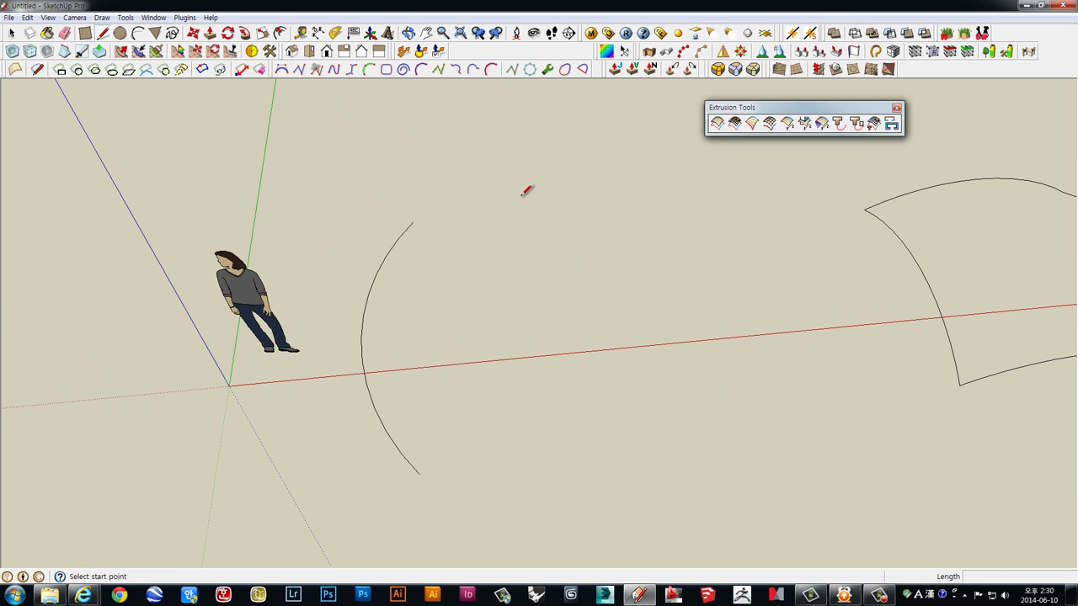
{"action": "left_click", "coordinate": [520, 159]}
{"action": "left_click", "coordinate": [594, 551]}
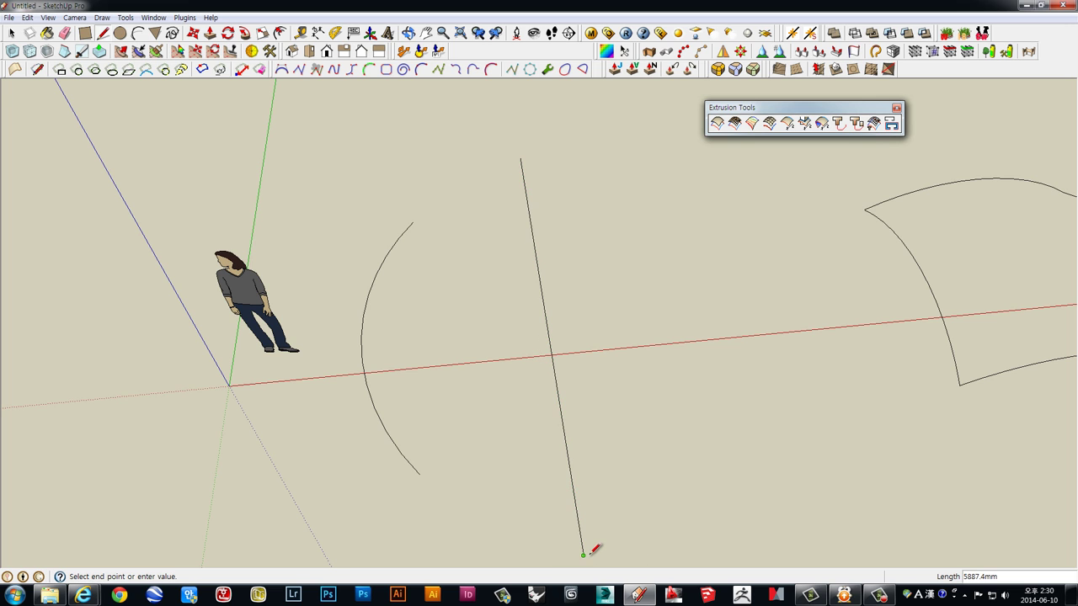
{"action": "middle_click_drag", "start_coordinate": [566, 490], "coordinate": [734, 389]}
{"action": "key", "text": "space"}
- Select the arc alone and start Extrude Edges by Lathe on it
{"action": "middle_click_drag", "start_coordinate": [604, 449], "coordinate": [572, 451]}
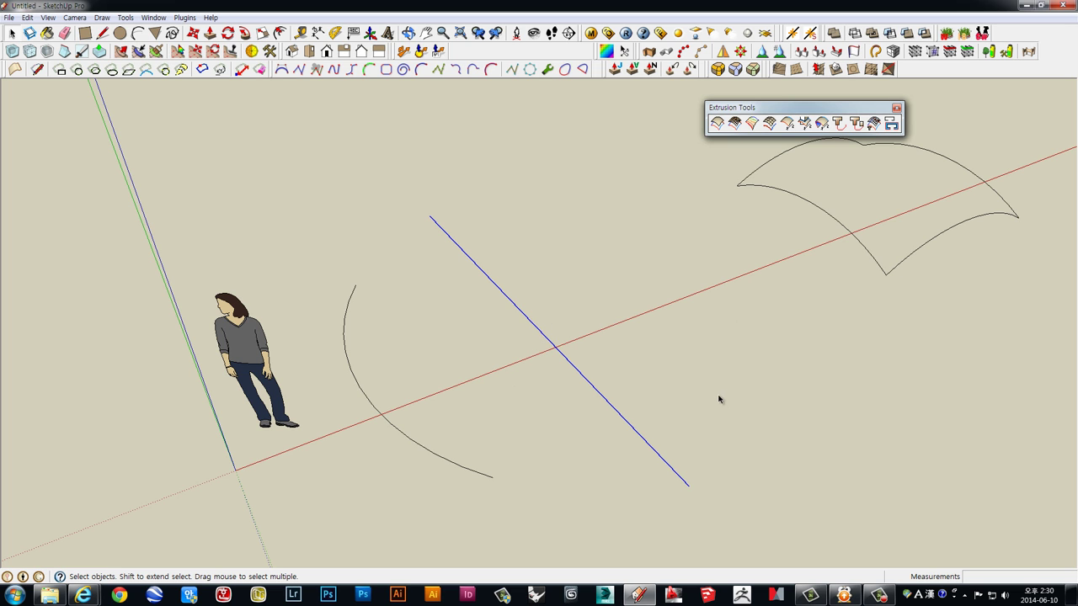
{"action": "mouse_move", "coordinate": [400, 381]}
{"action": "middle_mouse_down"}
{"action": "mouse_move", "coordinate": [514, 390]}
{"action": "mouse_move", "coordinate": [531, 312]}
{"action": "mouse_move", "coordinate": [527, 329]}
{"action": "middle_mouse_up"}
{"action": "left_click", "coordinate": [510, 333]}
{"action": "left_click", "coordinate": [469, 386]}
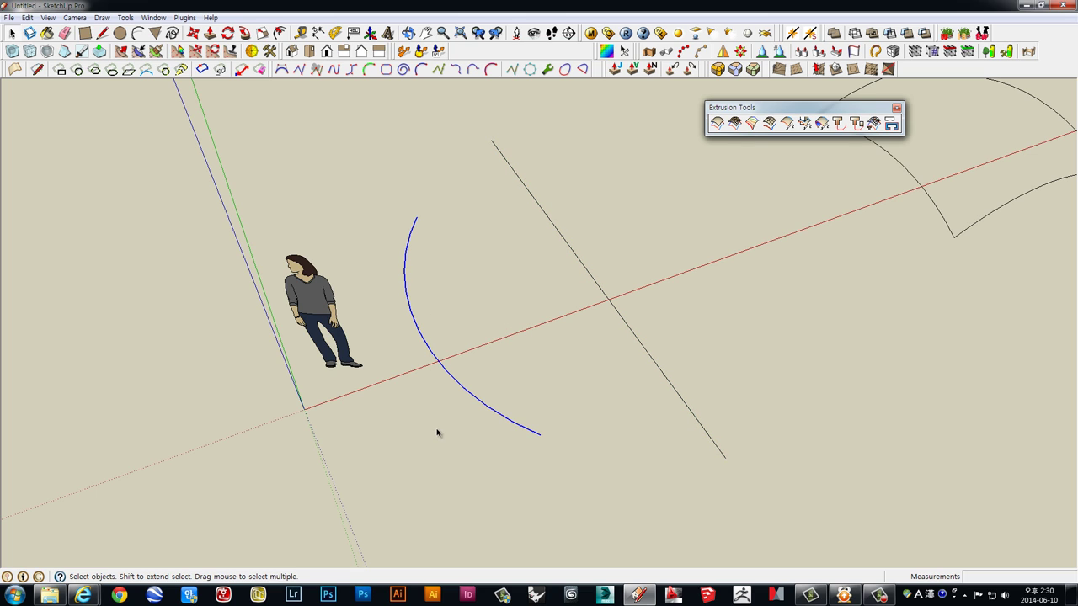
{"action": "left_click", "coordinate": [830, 126]}
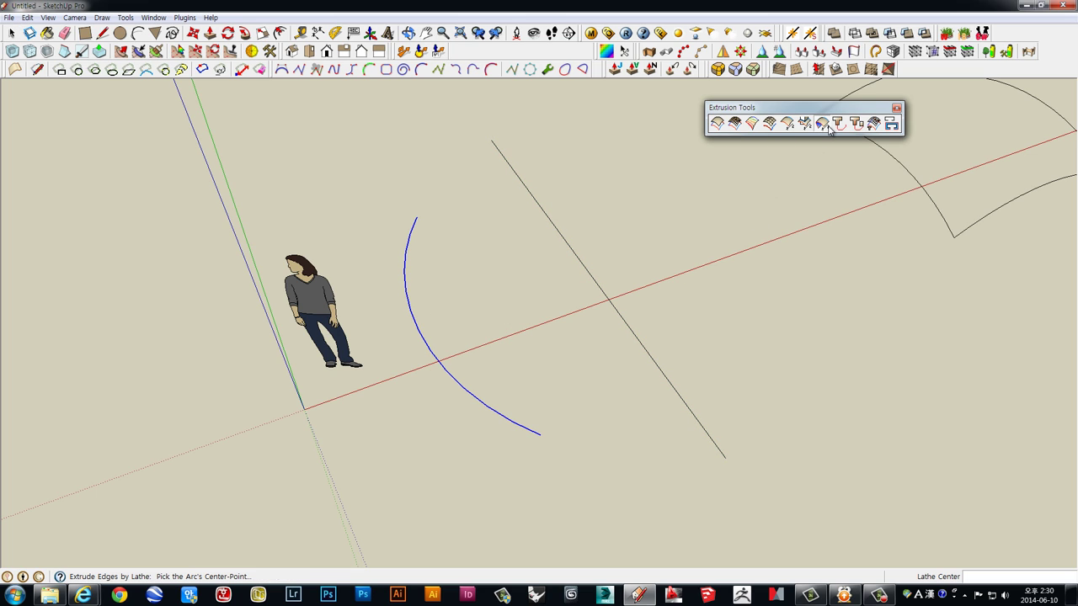
- Lathe the arc around the line's endpoints through 360 degrees with 24 segments
{"action": "left_click", "coordinate": [492, 142]}
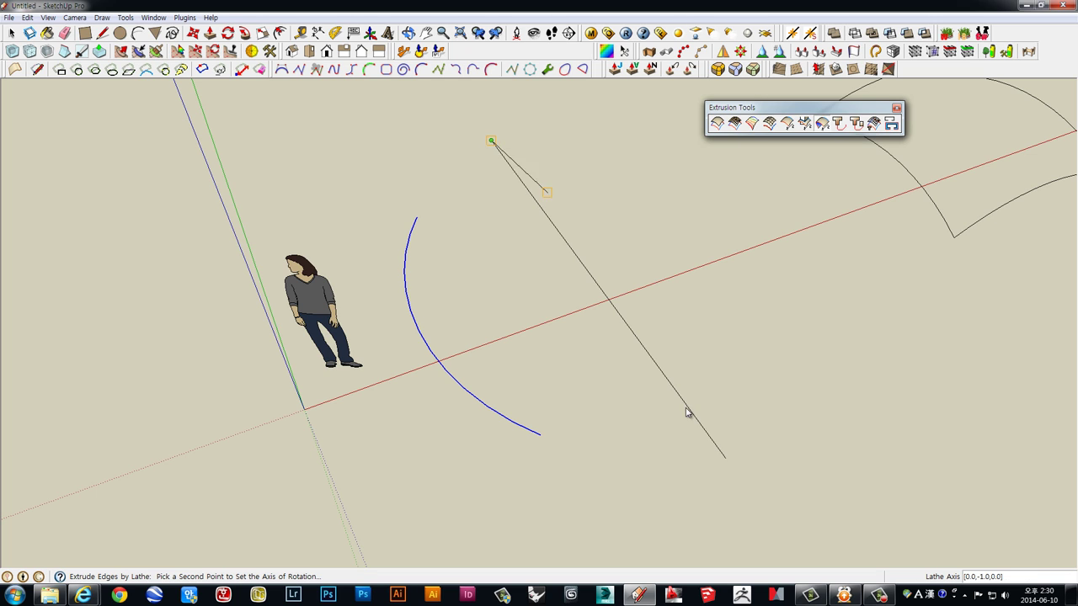
{"action": "left_click", "coordinate": [723, 462]}
{"action": "middle_click_drag", "start_coordinate": [722, 462], "coordinate": [440, 277]}
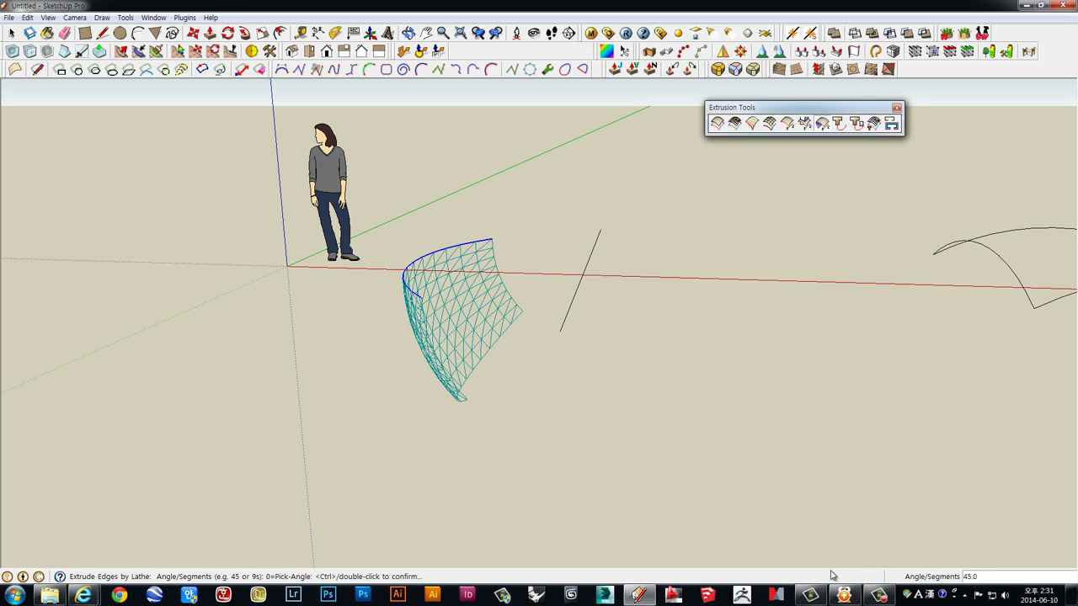
{"action": "key", "text": "Return"}
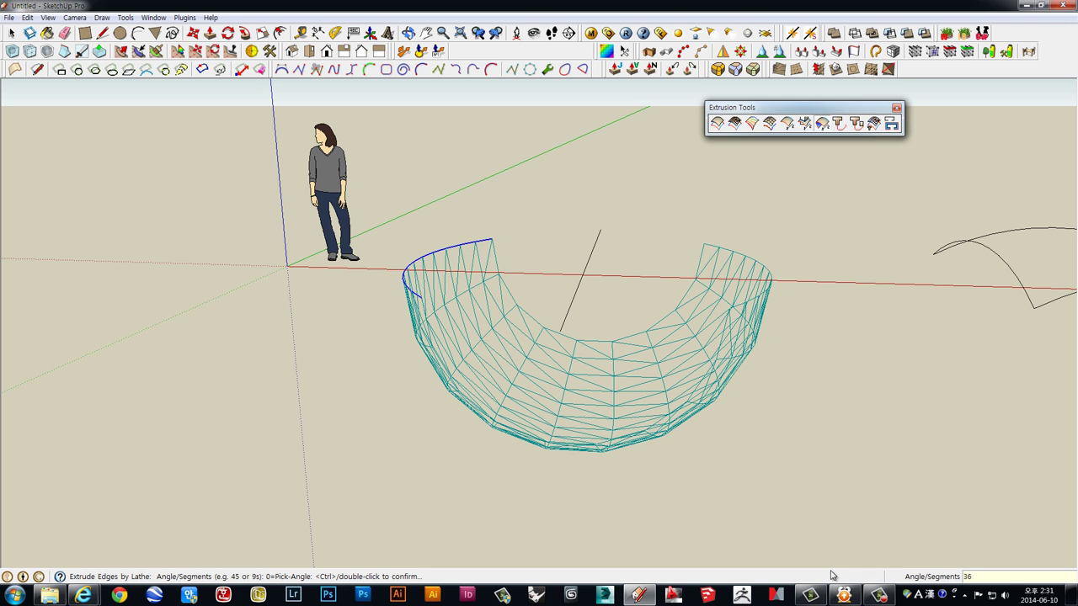
{"action": "key", "text": "Return"}
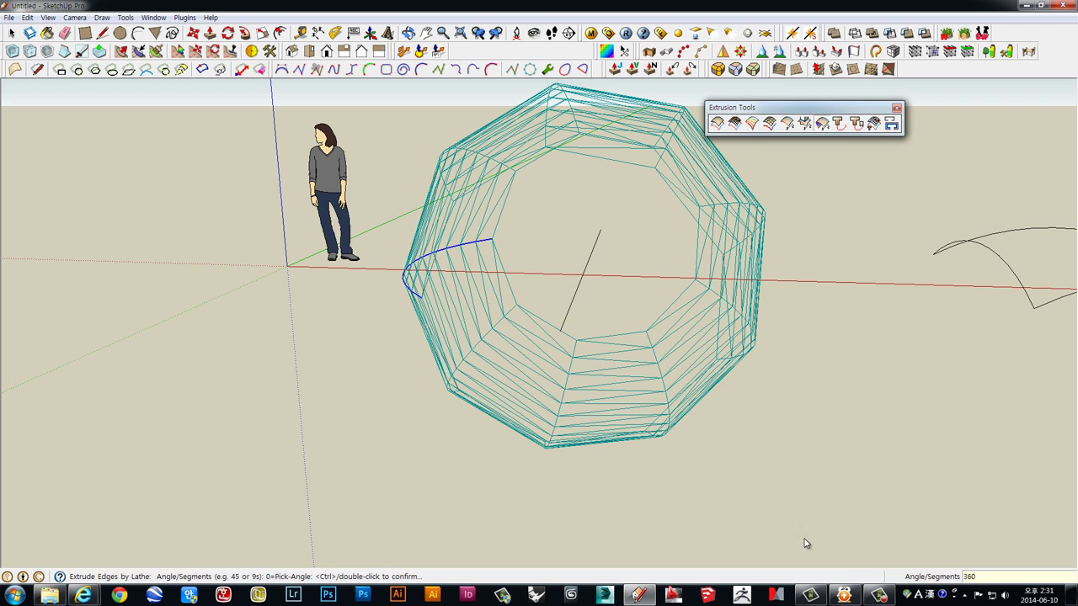
{"action": "middle_click_drag", "start_coordinate": [589, 238], "coordinate": [693, 334]}
{"action": "type", "text": "24"}
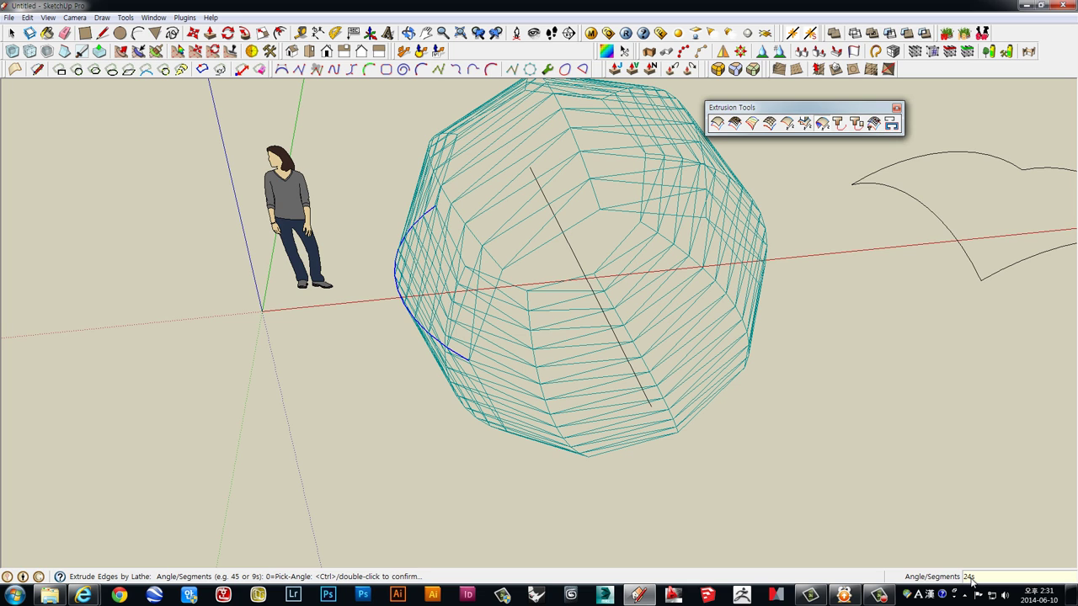
{"action": "key", "text": "Return"}
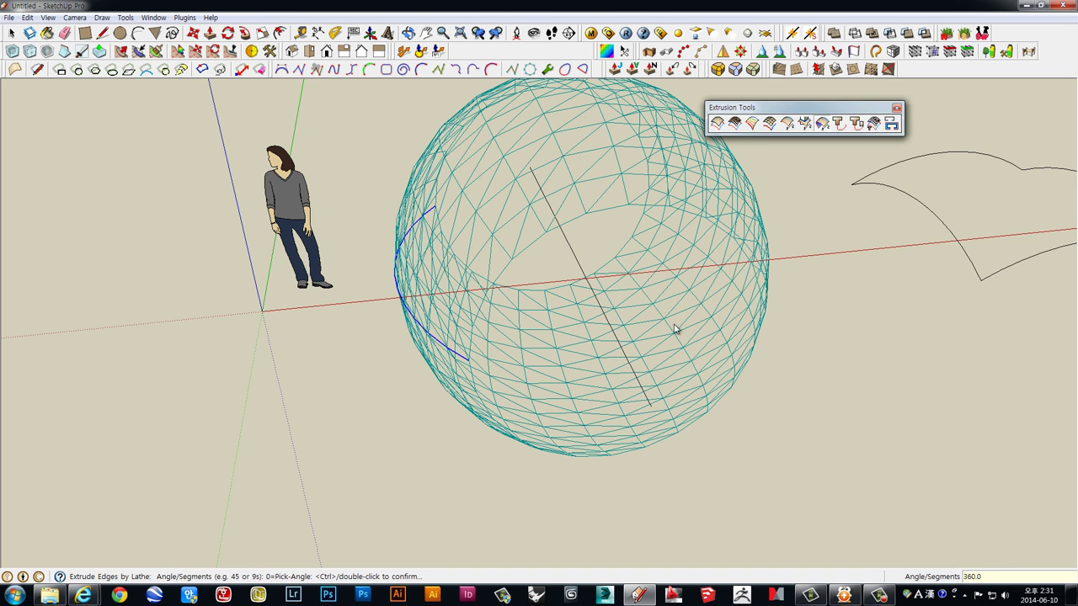
{"action": "mouse_move", "coordinate": [570, 288]}
{"action": "middle_mouse_down"}
{"action": "mouse_move", "coordinate": [630, 211]}
{"action": "mouse_move", "coordinate": [603, 306]}
{"action": "mouse_move", "coordinate": [484, 226]}
{"action": "mouse_move", "coordinate": [410, 313]}
{"action": "mouse_move", "coordinate": [551, 300]}
{"action": "mouse_move", "coordinate": [460, 191]}
{"action": "mouse_move", "coordinate": [601, 260]}
{"action": "mouse_move", "coordinate": [608, 312]}
{"action": "mouse_move", "coordinate": [558, 356]}
{"action": "mouse_move", "coordinate": [567, 322]}
{"action": "mouse_move", "coordinate": [623, 368]}
{"action": "middle_mouse_up"}
- Generate the lathe, removing coplanar edges and reversing faces, without smoothing, kept grouped
{"action": "double_click", "coordinate": [714, 335]}
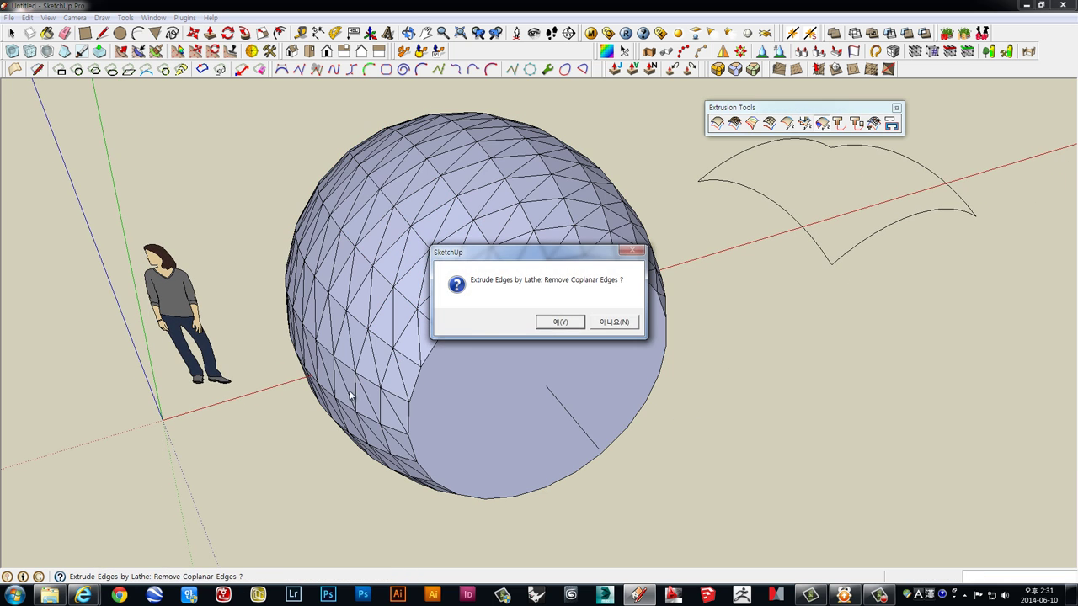
{"action": "left_click_drag", "start_coordinate": [506, 260], "coordinate": [636, 213]}
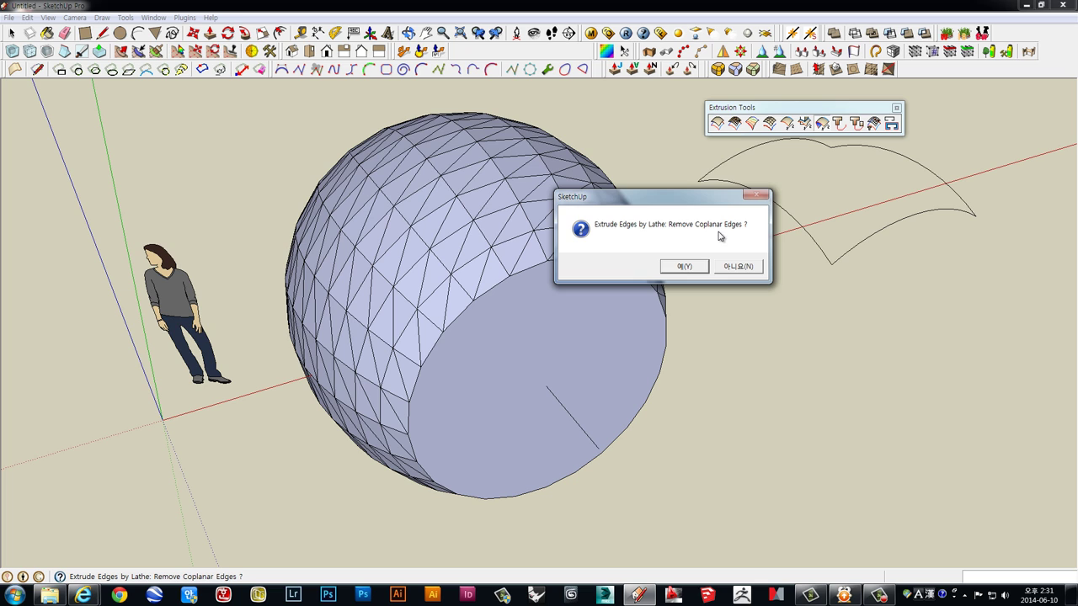
{"action": "left_click", "coordinate": [694, 268]}
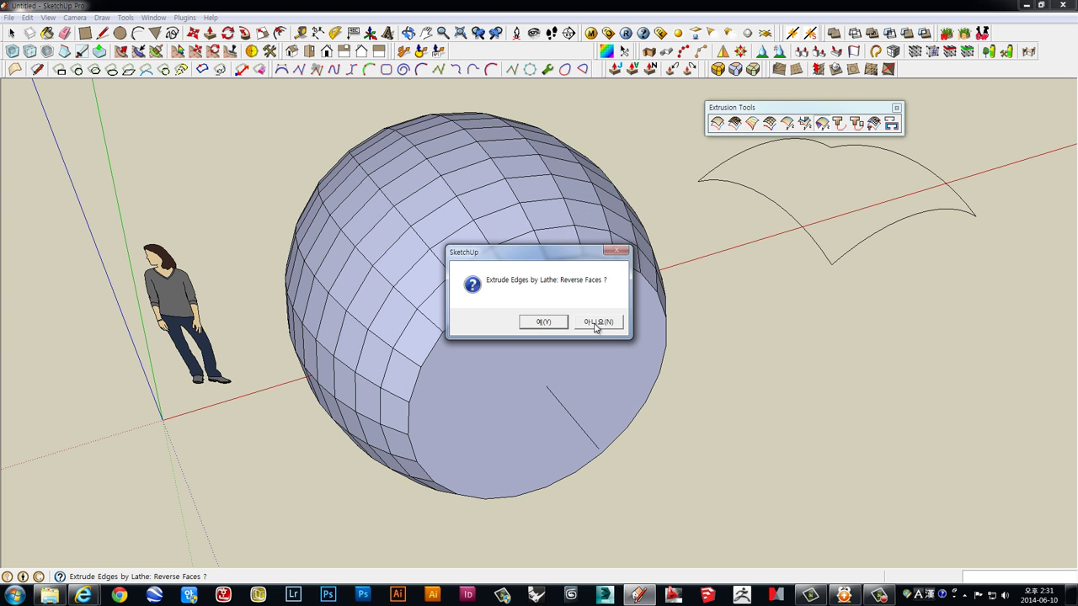
{"action": "left_click", "coordinate": [557, 324]}
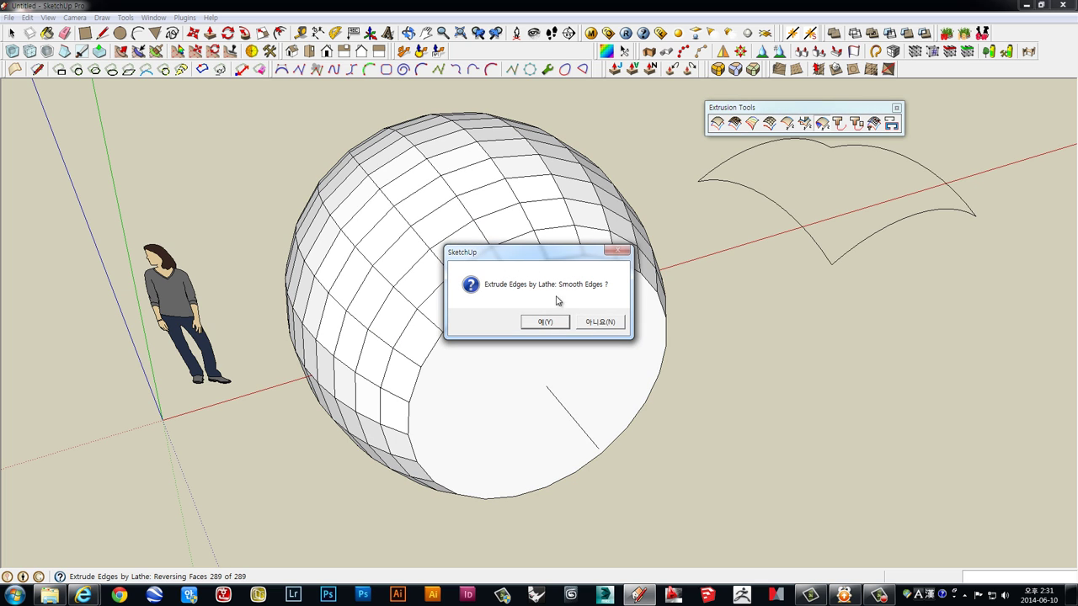
{"action": "left_click", "coordinate": [598, 328]}
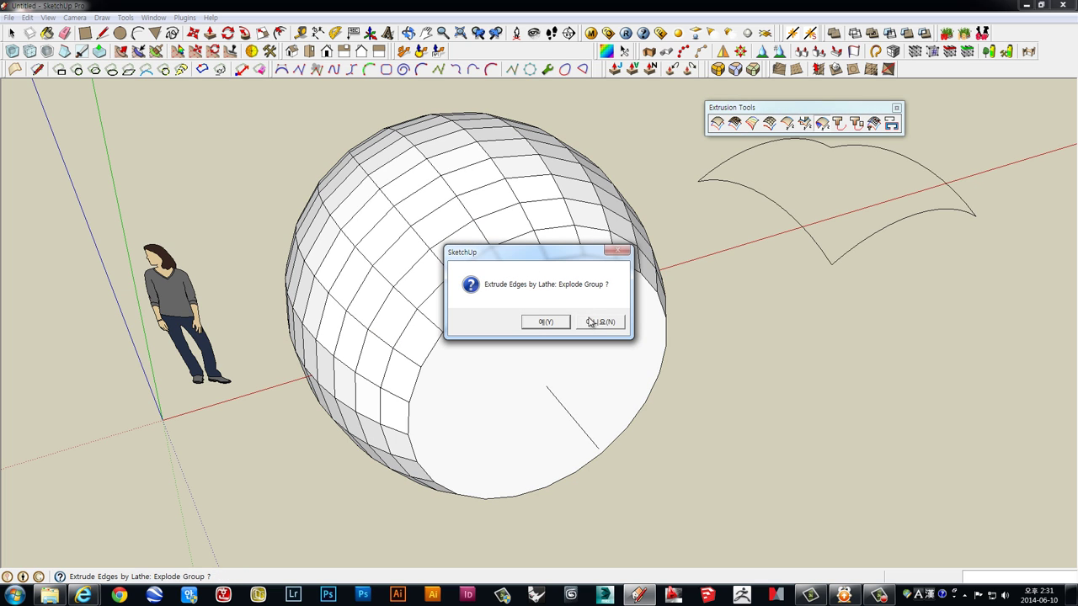
{"action": "left_click", "coordinate": [588, 324]}
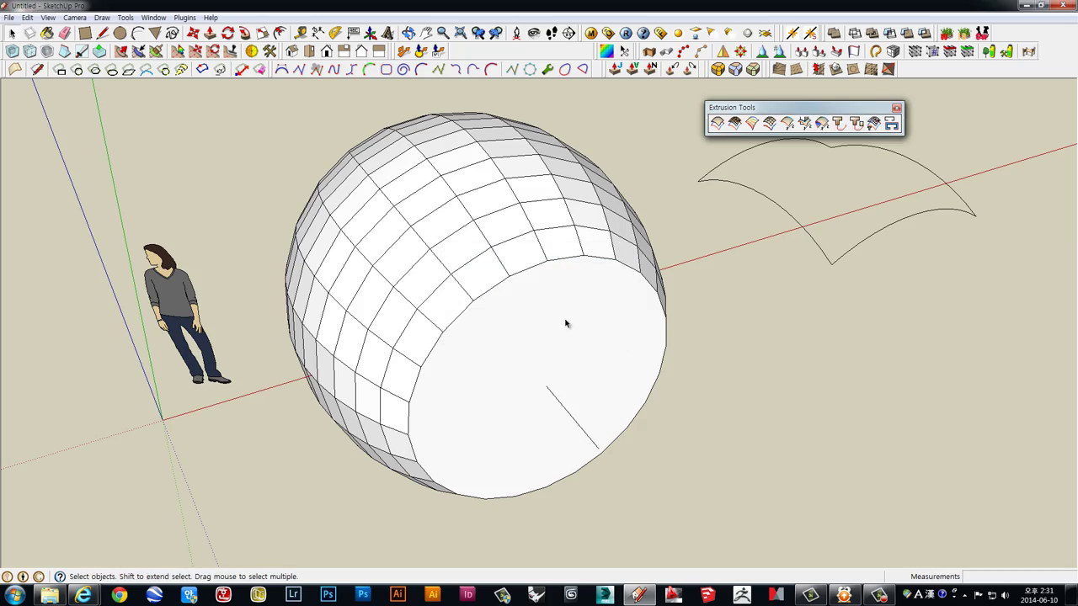
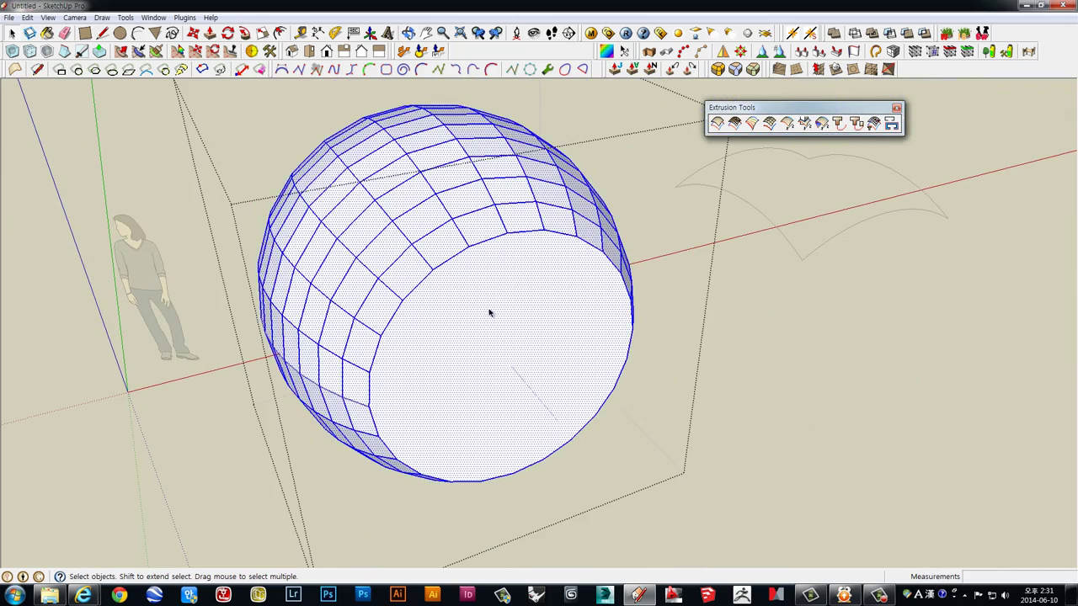
- Delete the sphere's flat disk face and soften/smooth the whole sphere mesh
{"action": "left_click", "coordinate": [489, 313]}
{"action": "key", "text": "Delete"}
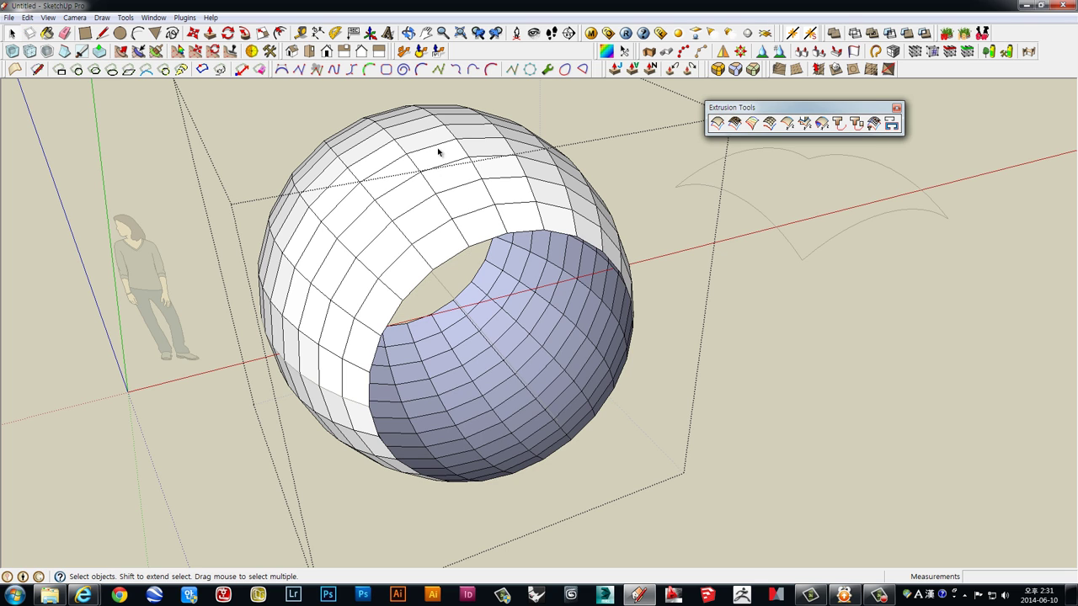
{"action": "triple_click", "coordinate": [438, 152]}
{"action": "right_click", "coordinate": [439, 152]}
{"action": "left_click", "coordinate": [471, 299]}
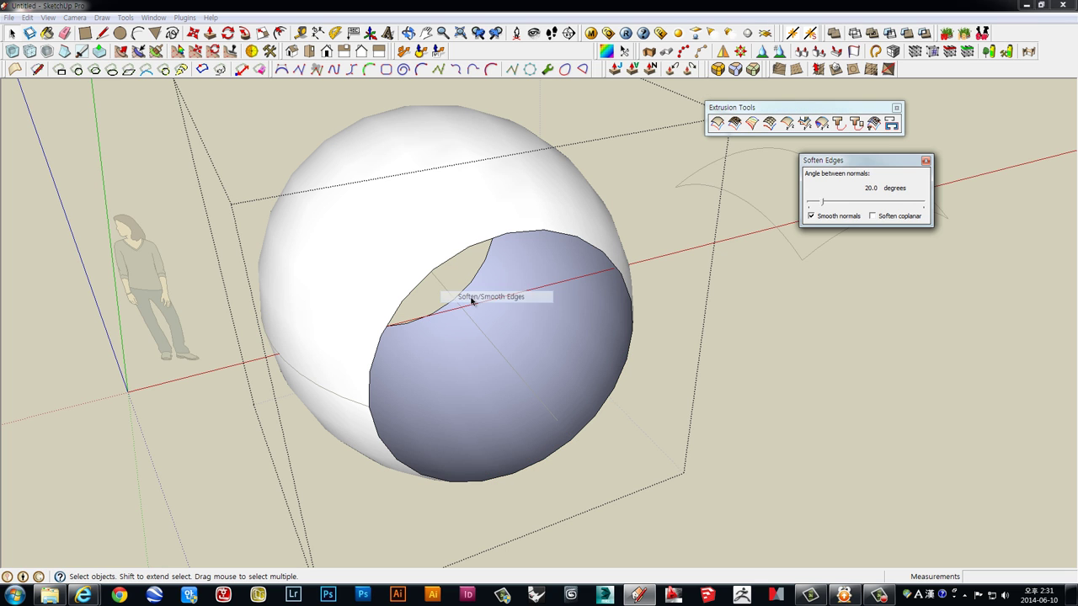
- Close the softening settings and delete the smoothed sphere
{"action": "left_click", "coordinate": [925, 161]}
{"action": "mouse_move", "coordinate": [924, 161]}
{"action": "middle_mouse_down"}
{"action": "mouse_move", "coordinate": [710, 331]}
{"action": "mouse_move", "coordinate": [1008, 245]}
{"action": "mouse_move", "coordinate": [520, 484]}
{"action": "mouse_move", "coordinate": [497, 328]}
{"action": "mouse_move", "coordinate": [774, 500]}
{"action": "mouse_move", "coordinate": [498, 180]}
{"action": "mouse_move", "coordinate": [550, 241]}
{"action": "middle_mouse_up"}
{"action": "key", "text": "Delete"}
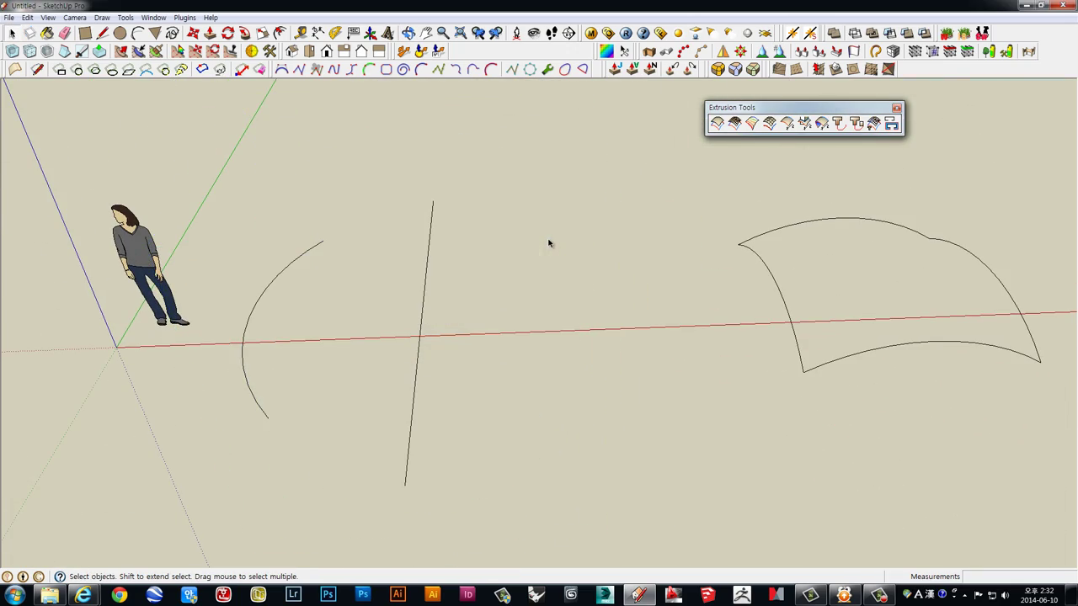
- Delete the old arc curve and the vertical line
{"action": "left_click_drag", "start_coordinate": [342, 328], "coordinate": [291, 222]}
{"action": "key", "text": "Delete"}
{"action": "left_click", "coordinate": [420, 316]}
{"action": "key", "text": "Delete"}
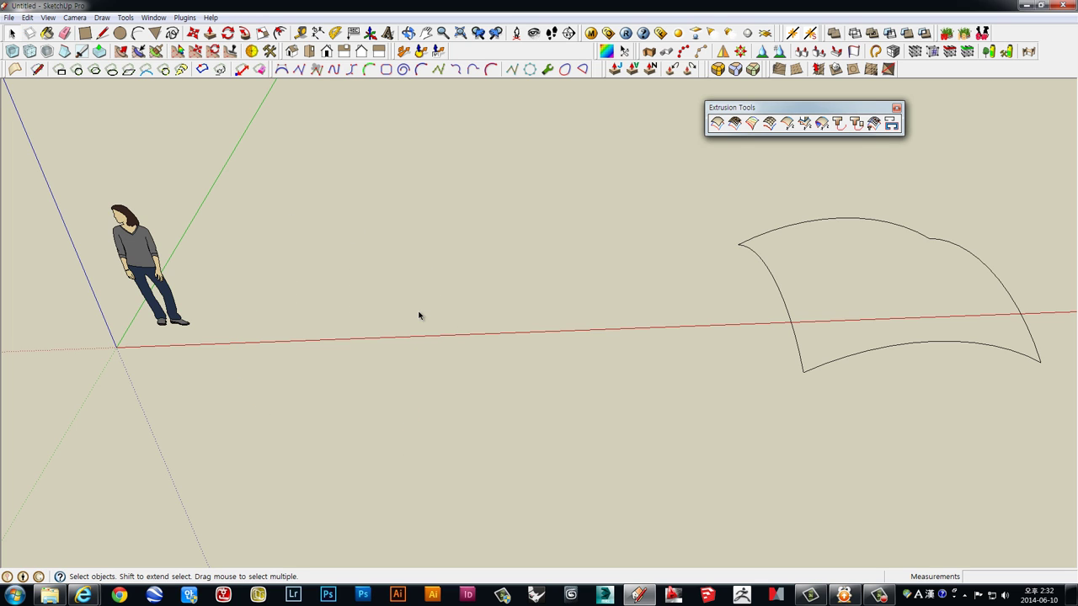
{"action": "mouse_move", "coordinate": [419, 316]}
{"action": "middle_mouse_down"}
{"action": "mouse_move", "coordinate": [573, 328]}
{"action": "mouse_move", "coordinate": [787, 269]}
{"action": "middle_mouse_up"}
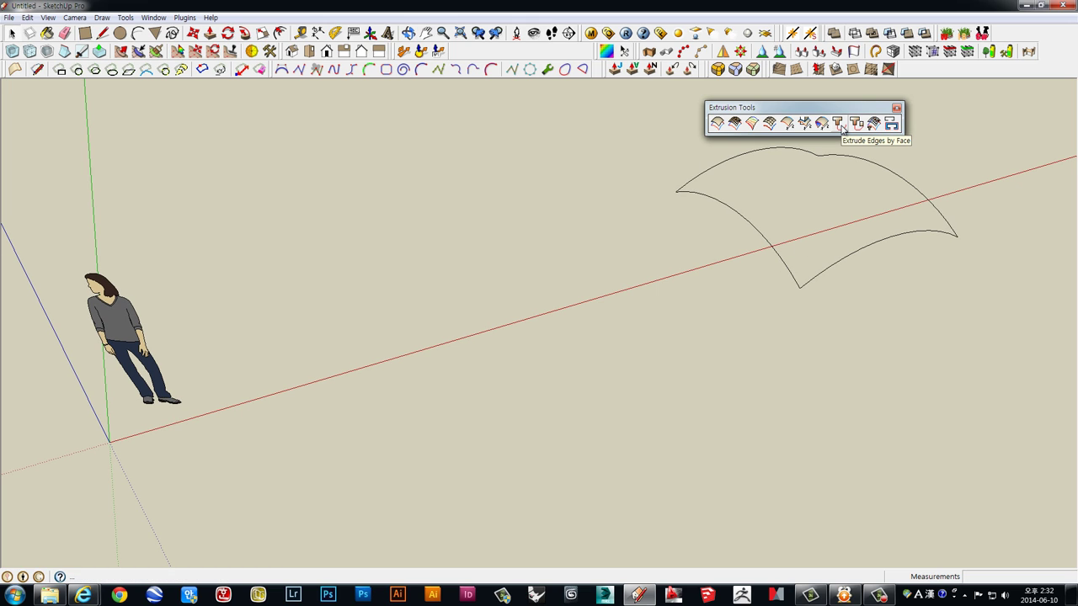
- Draw the first arc of the S-curve with the Arc tool
{"action": "key", "text": "l"}
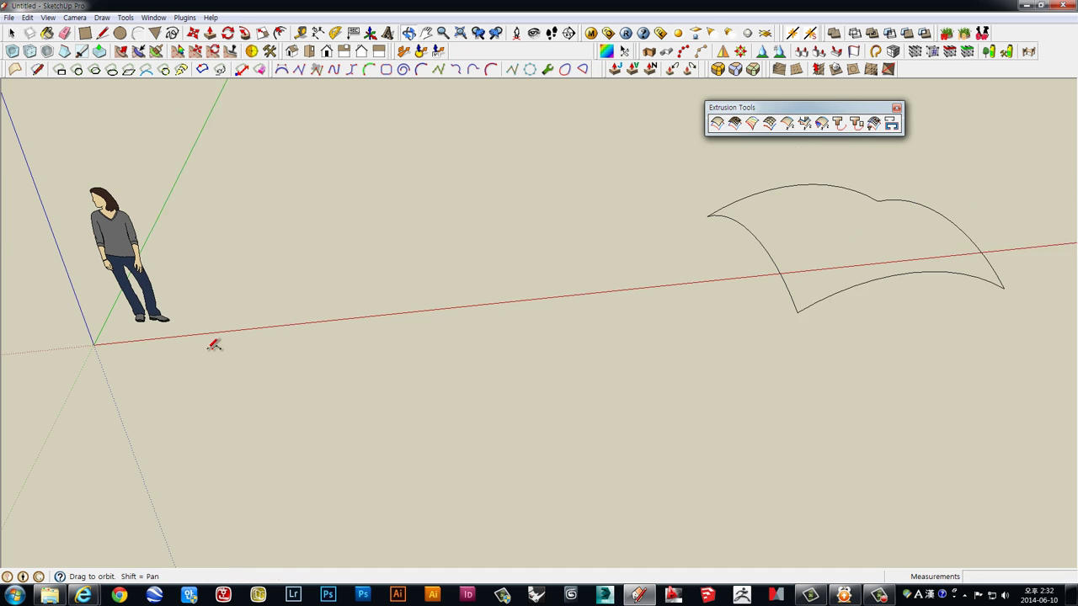
{"action": "middle_click_drag", "start_coordinate": [305, 376], "coordinate": [211, 345]}
{"action": "left_click_drag", "start_coordinate": [383, 178], "coordinate": [323, 409]}
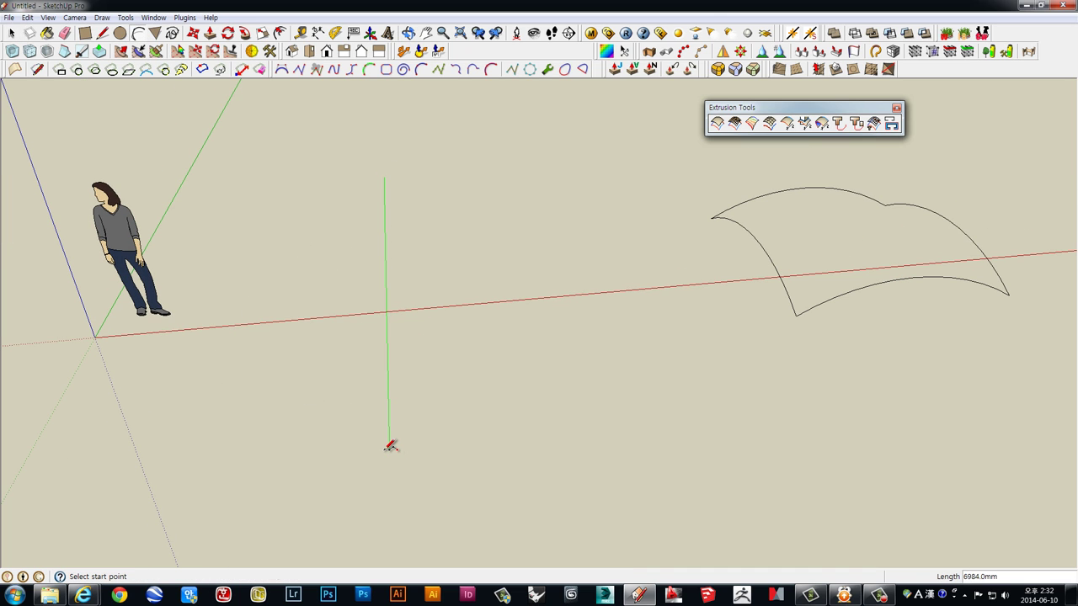
{"action": "left_click", "coordinate": [387, 448]}
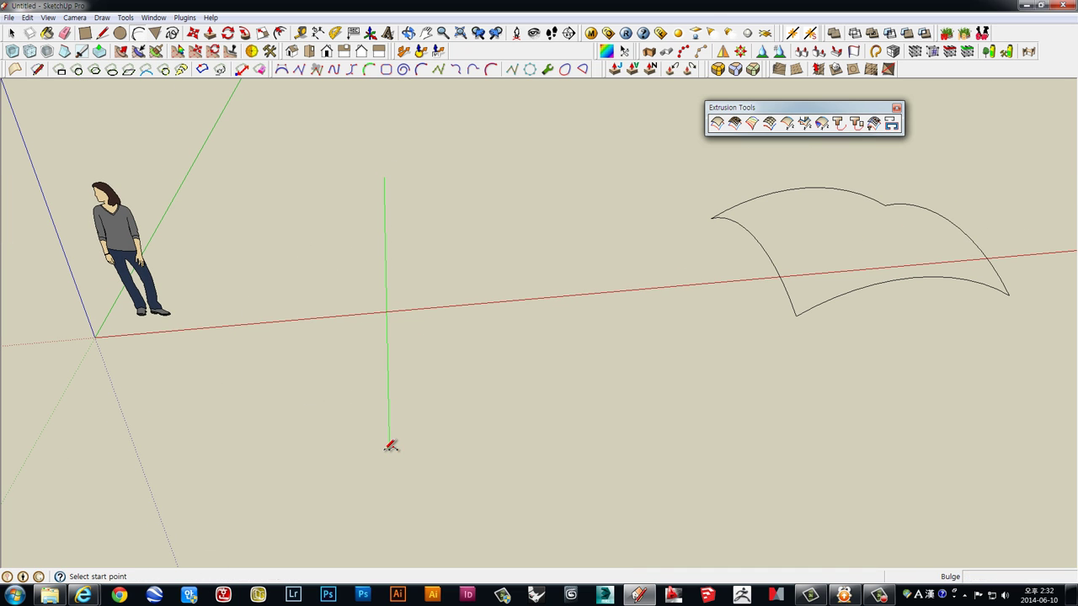
{"action": "left_click", "coordinate": [260, 429]}
- Draw a second arc from the first arc's end to complete the S-curve, and select both
{"action": "middle_click_drag", "start_coordinate": [413, 217], "coordinate": [419, 261]}
{"action": "left_click", "coordinate": [392, 267]}
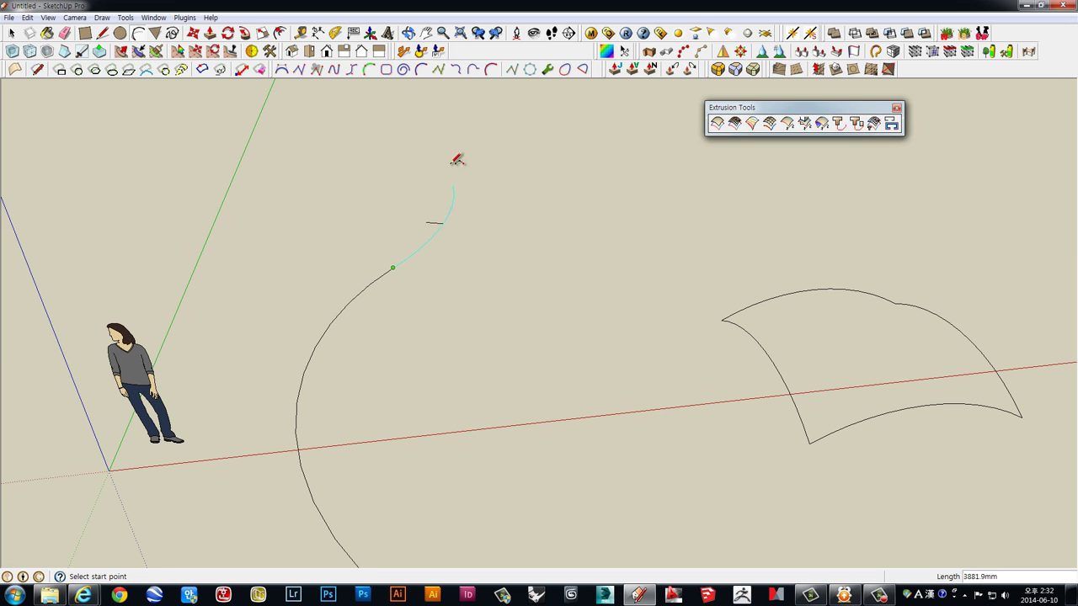
{"action": "left_click", "coordinate": [421, 133]}
{"action": "left_click", "coordinate": [465, 244]}
{"action": "key", "text": "space"}
{"action": "triple_click", "coordinate": [465, 244]}
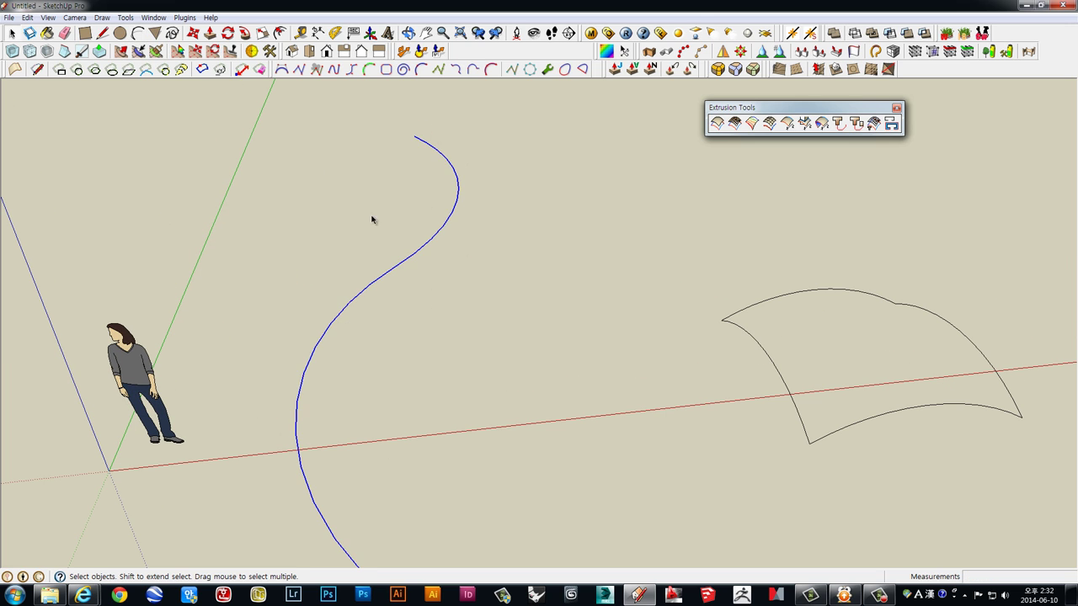
{"action": "mouse_move", "coordinate": [373, 219]}
{"action": "middle_mouse_down"}
{"action": "mouse_move", "coordinate": [374, 337]}
{"action": "mouse_move", "coordinate": [344, 443]}
{"action": "middle_mouse_up"}
- Rotate the S-curve 90° about the red axis so it stands upright
{"action": "key", "text": "q"}
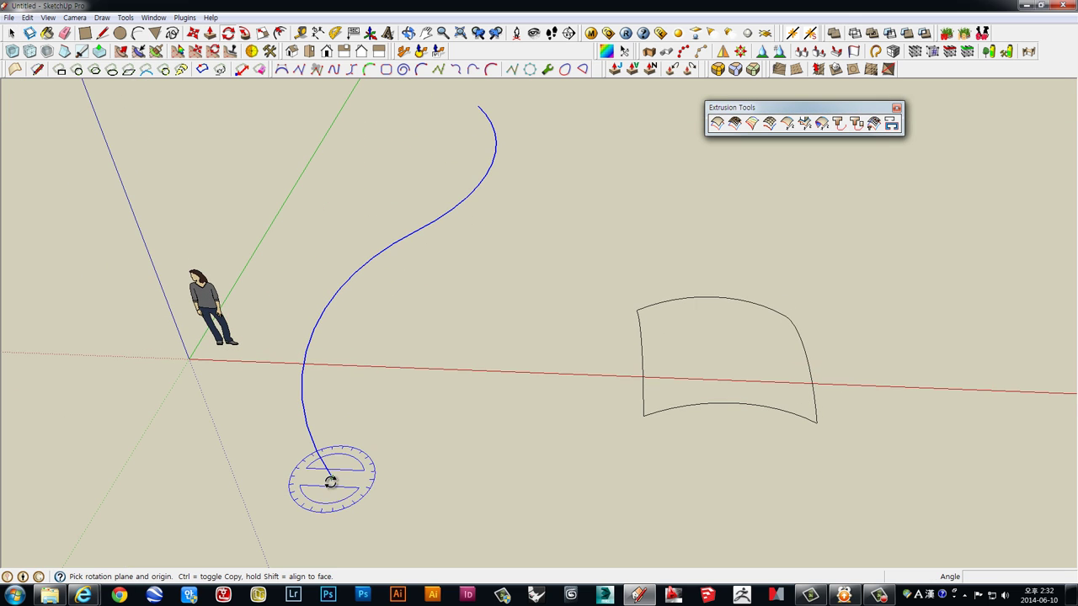
{"action": "left_click_drag", "start_coordinate": [334, 478], "coordinate": [416, 481]}
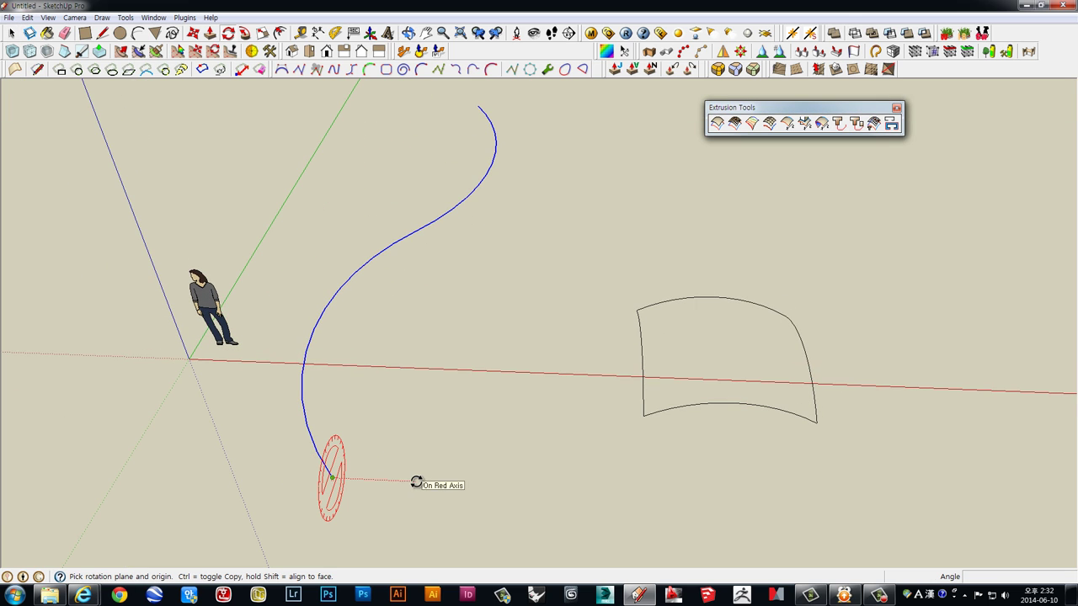
{"action": "left_click", "coordinate": [359, 378]}
{"action": "mouse_move", "coordinate": [359, 378]}
{"action": "middle_mouse_down"}
{"action": "mouse_move", "coordinate": [312, 413]}
{"action": "mouse_move", "coordinate": [341, 399]}
{"action": "middle_mouse_up"}
{"action": "key", "text": "Escape"}
- Scale the S-curve's height down to 0.66 and deselect it
{"action": "key", "text": "m"}
{"action": "mouse_move", "coordinate": [373, 471]}
{"action": "middle_mouse_down"}
{"action": "mouse_move", "coordinate": [413, 373]}
{"action": "mouse_move", "coordinate": [517, 233]}
{"action": "mouse_move", "coordinate": [544, 393]}
{"action": "mouse_move", "coordinate": [533, 351]}
{"action": "middle_mouse_up"}
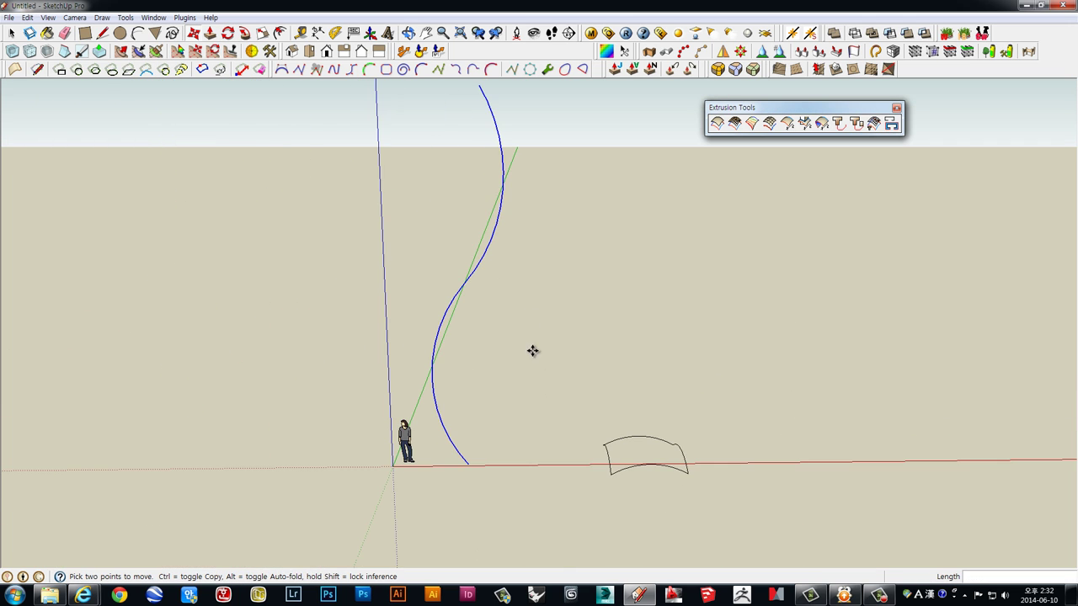
{"action": "key", "text": "space"}
{"action": "middle_click_drag", "start_coordinate": [510, 221], "coordinate": [510, 144]}
{"action": "key", "text": "s"}
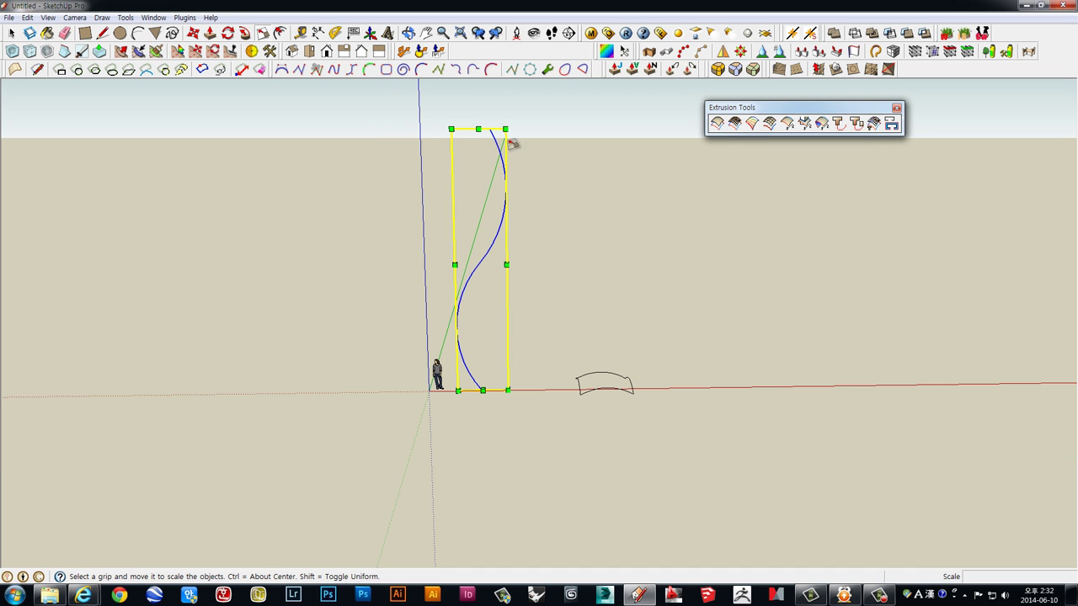
{"action": "left_click_drag", "start_coordinate": [505, 128], "coordinate": [501, 284]}
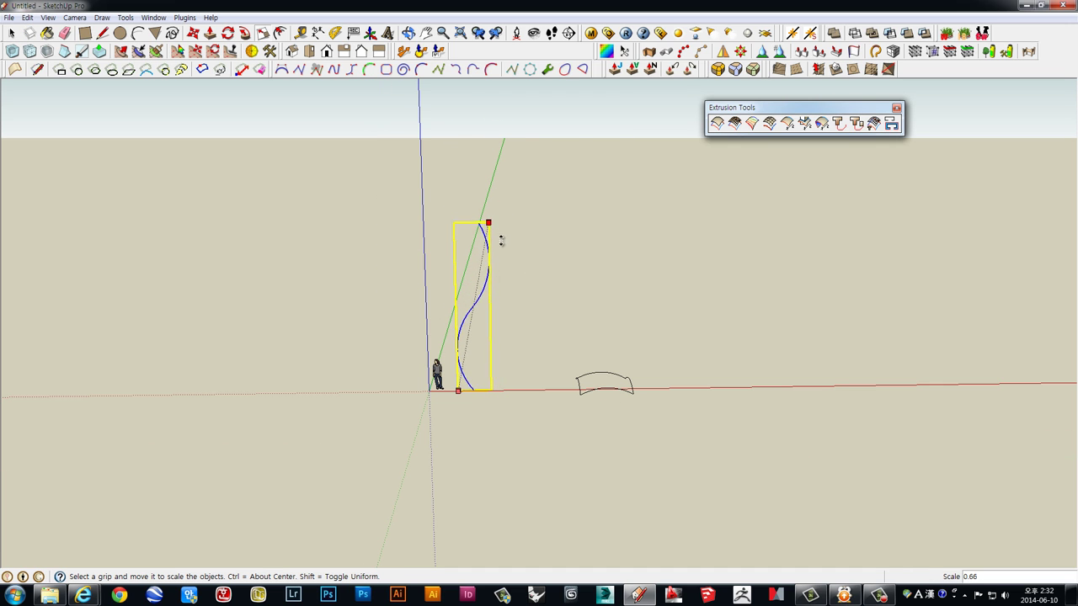
{"action": "scroll", "coordinate": [472, 309], "scroll_direction": "up", "scroll_amount": 3}
{"action": "middle_click_drag", "start_coordinate": [473, 309], "coordinate": [566, 381]}
{"action": "key", "text": "space"}
{"action": "left_click", "coordinate": [567, 381]}
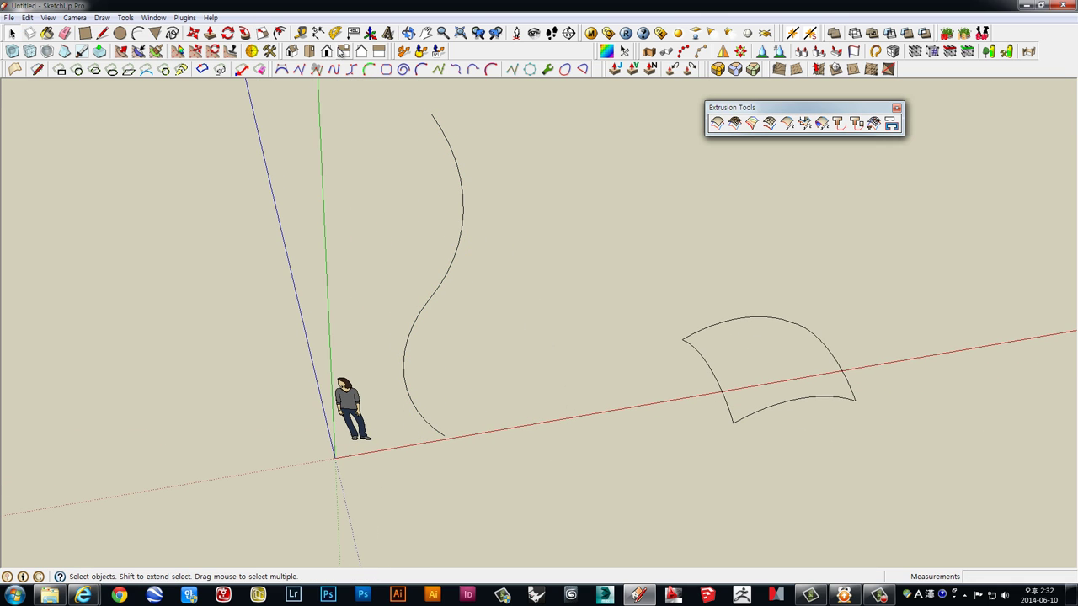
- Draw two overlapping circles on the red axis beside the S-curve
{"action": "left_click", "coordinate": [119, 32]}
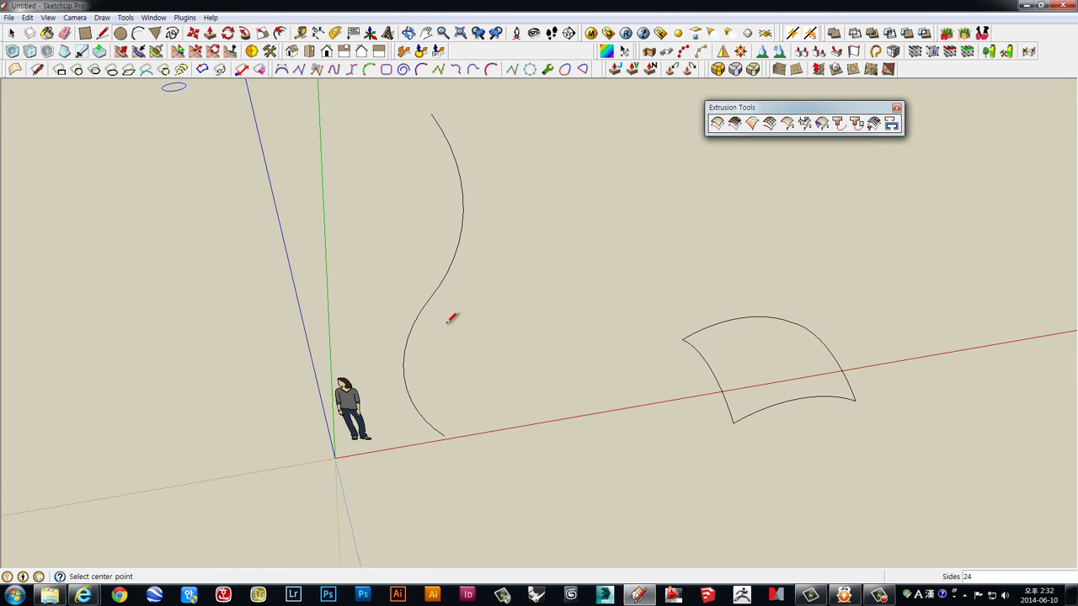
{"action": "left_click", "coordinate": [547, 423]}
{"action": "left_click", "coordinate": [571, 419]}
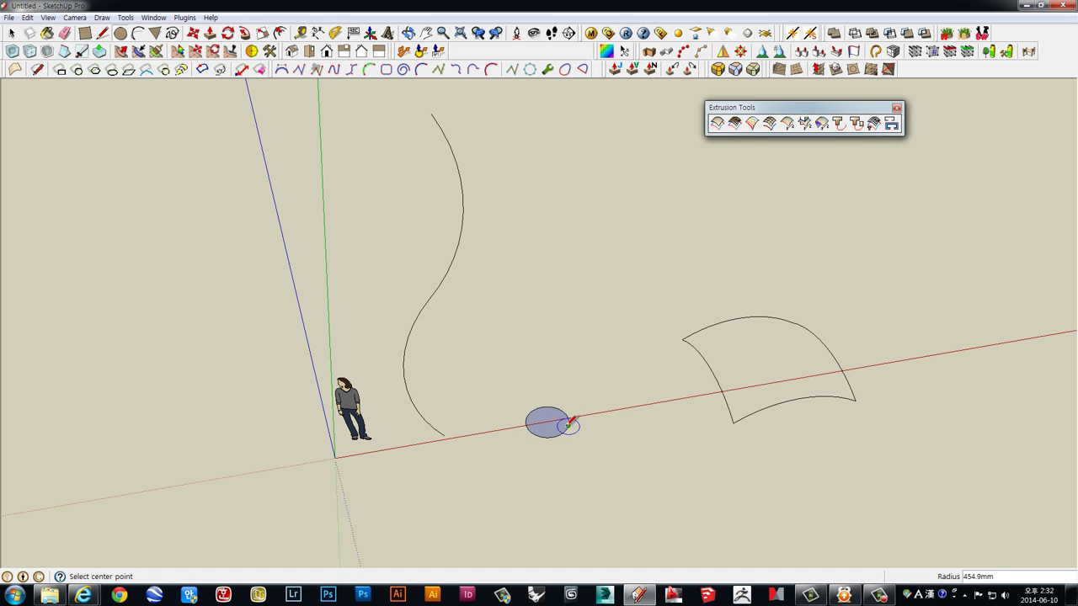
{"action": "left_click", "coordinate": [571, 418]}
{"action": "left_click", "coordinate": [593, 428]}
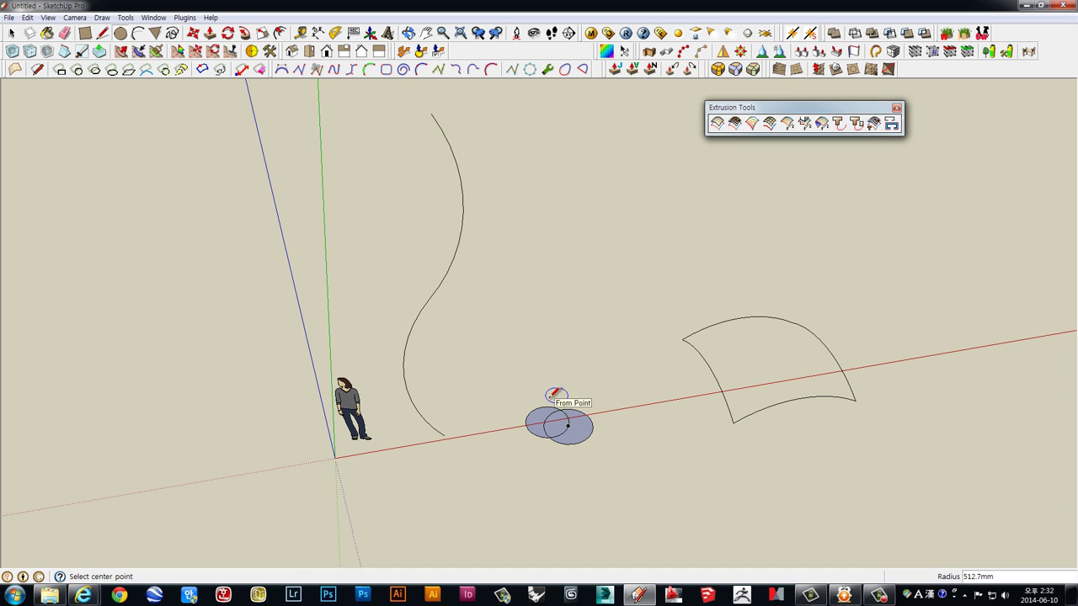
- Erase the overlapping circle edges to leave a crescent profile
{"action": "middle_click_drag", "start_coordinate": [551, 396], "coordinate": [560, 404]}
{"action": "key", "text": "e"}
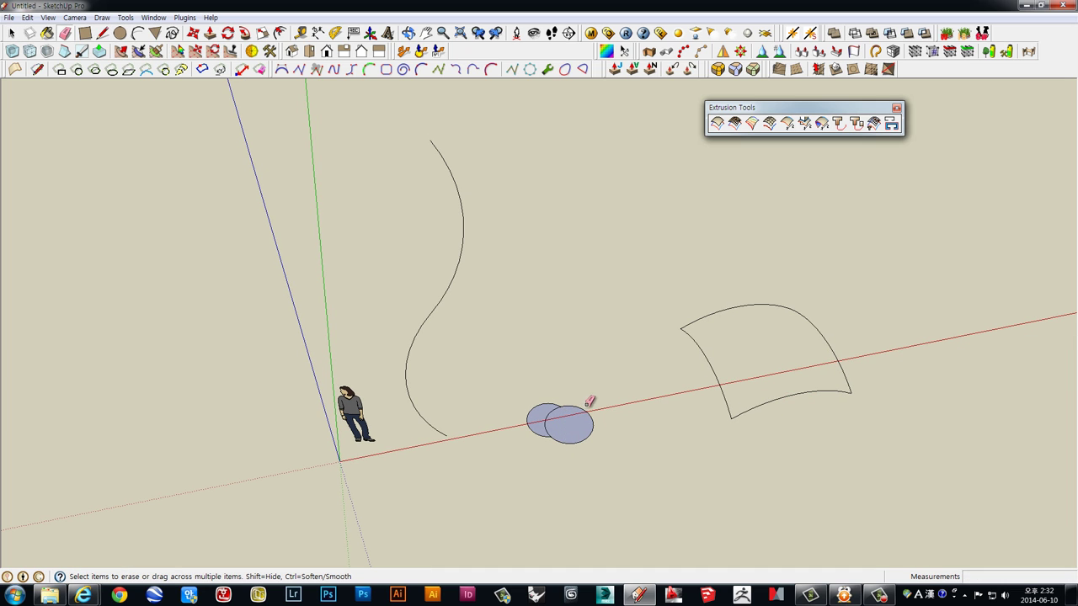
{"action": "left_click_drag", "start_coordinate": [589, 404], "coordinate": [596, 416]}
{"action": "middle_click_drag", "start_coordinate": [590, 434], "coordinate": [548, 440]}
{"action": "key", "text": "space"}
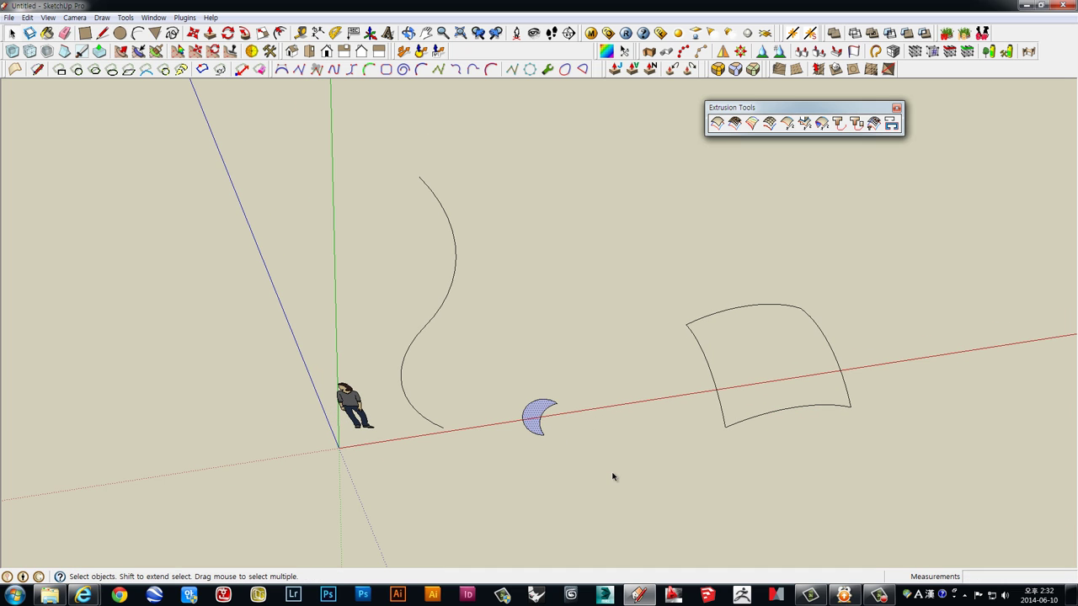
{"action": "scroll", "coordinate": [488, 412], "scroll_direction": "up", "scroll_amount": 2}
{"action": "scroll", "coordinate": [516, 422], "scroll_direction": "up", "scroll_amount": 1}
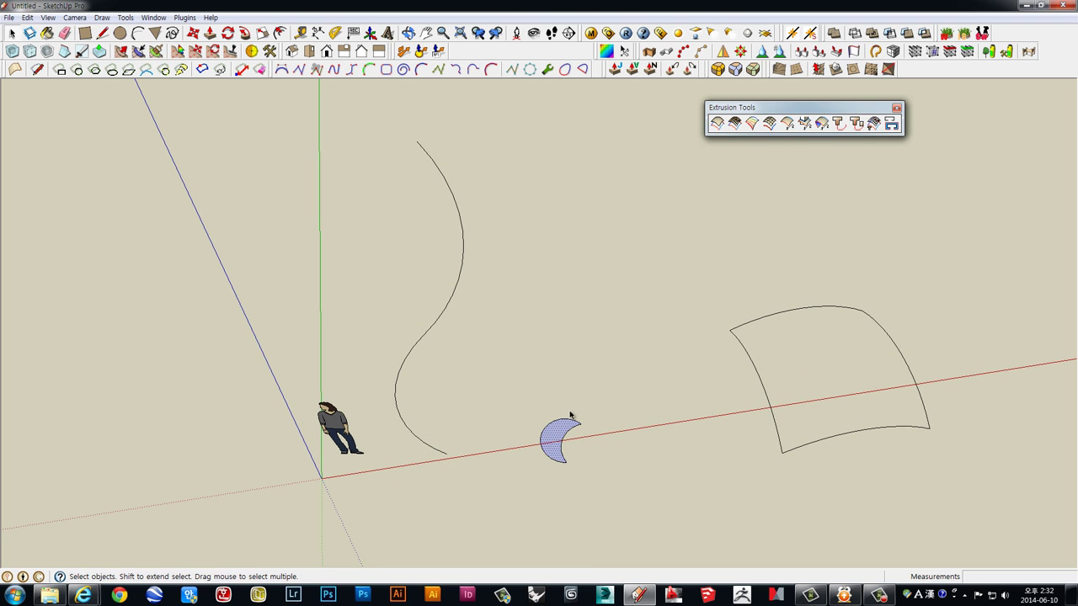
- Extrude the crescent along both S-curve arcs with Extrude Edges by Face
{"action": "left_click", "coordinate": [838, 124]}
{"action": "left_click", "coordinate": [603, 325]}
{"action": "left_click", "coordinate": [436, 319]}
{"action": "left_click", "coordinate": [416, 349], "text": "shift"}
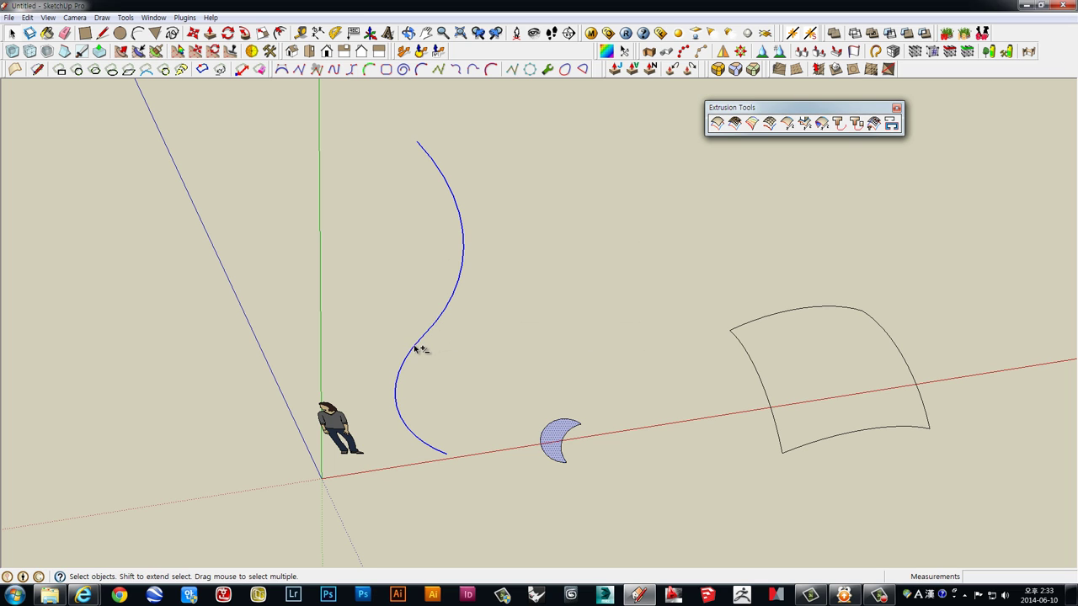
{"action": "left_click", "coordinate": [843, 124]}
{"action": "mouse_move", "coordinate": [469, 339]}
{"action": "middle_mouse_down"}
{"action": "mouse_move", "coordinate": [668, 326]}
{"action": "mouse_move", "coordinate": [706, 545]}
{"action": "mouse_move", "coordinate": [778, 527]}
{"action": "middle_mouse_up"}
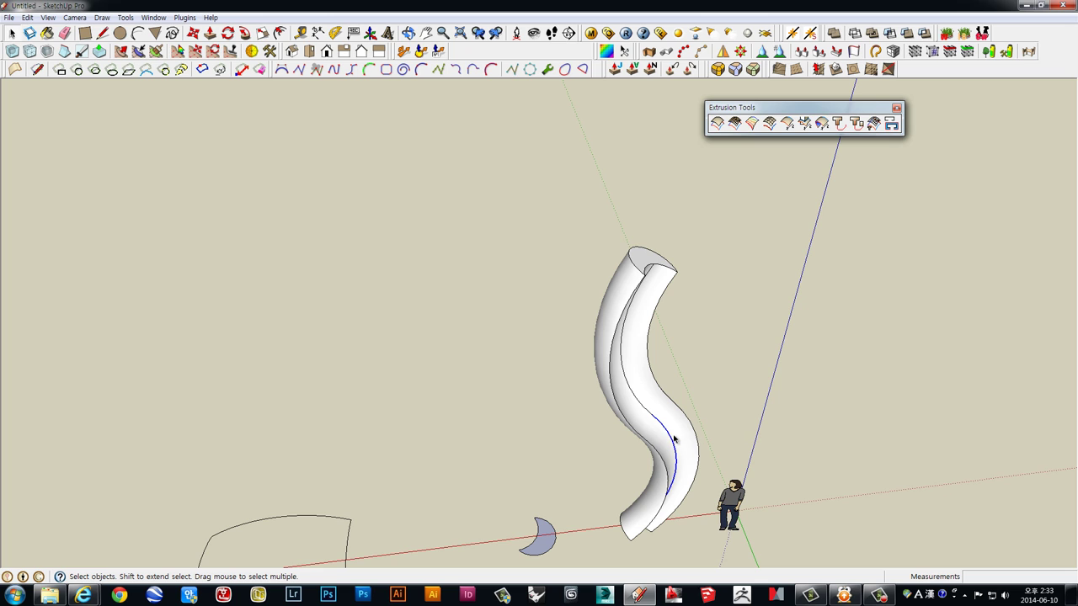
- Inspect the crescent tube, then select and delete it, keeping the path curve
{"action": "left_click", "coordinate": [674, 439]}
{"action": "mouse_move", "coordinate": [680, 438]}
{"action": "middle_mouse_down"}
{"action": "mouse_move", "coordinate": [438, 330]}
{"action": "mouse_move", "coordinate": [216, 309]}
{"action": "mouse_move", "coordinate": [83, 487]}
{"action": "mouse_move", "coordinate": [277, 404]}
{"action": "mouse_move", "coordinate": [620, 373]}
{"action": "mouse_move", "coordinate": [761, 438]}
{"action": "mouse_move", "coordinate": [745, 416]}
{"action": "middle_mouse_up"}
{"action": "mouse_move", "coordinate": [678, 416]}
{"action": "middle_mouse_down"}
{"action": "mouse_move", "coordinate": [289, 238]}
{"action": "mouse_move", "coordinate": [319, 281]}
{"action": "mouse_move", "coordinate": [116, 289]}
{"action": "mouse_move", "coordinate": [872, 535]}
{"action": "mouse_move", "coordinate": [532, 358]}
{"action": "mouse_move", "coordinate": [528, 336]}
{"action": "middle_mouse_up"}
{"action": "left_click", "coordinate": [453, 352]}
{"action": "key", "text": "Delete"}
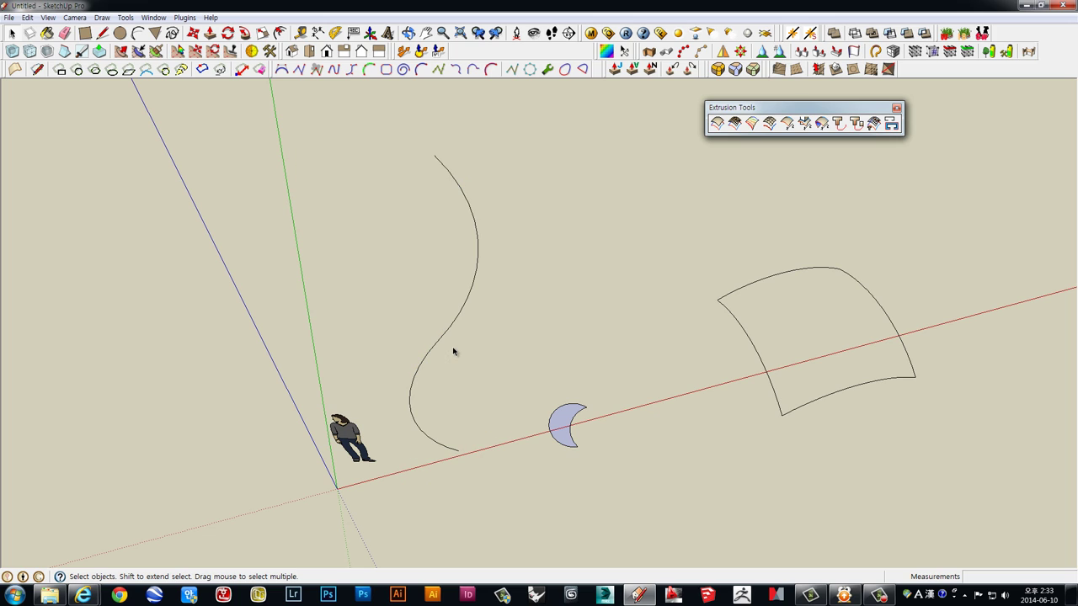
- Delete the crescent face and its edges
{"action": "left_click", "coordinate": [563, 429]}
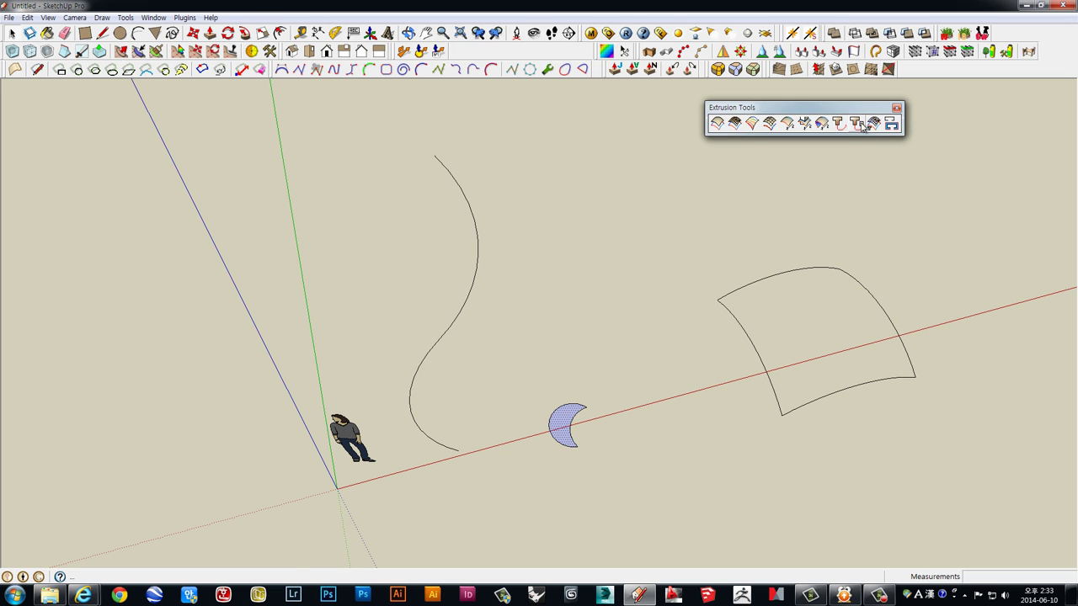
{"action": "double_click", "coordinate": [564, 428]}
{"action": "key", "text": "Delete"}
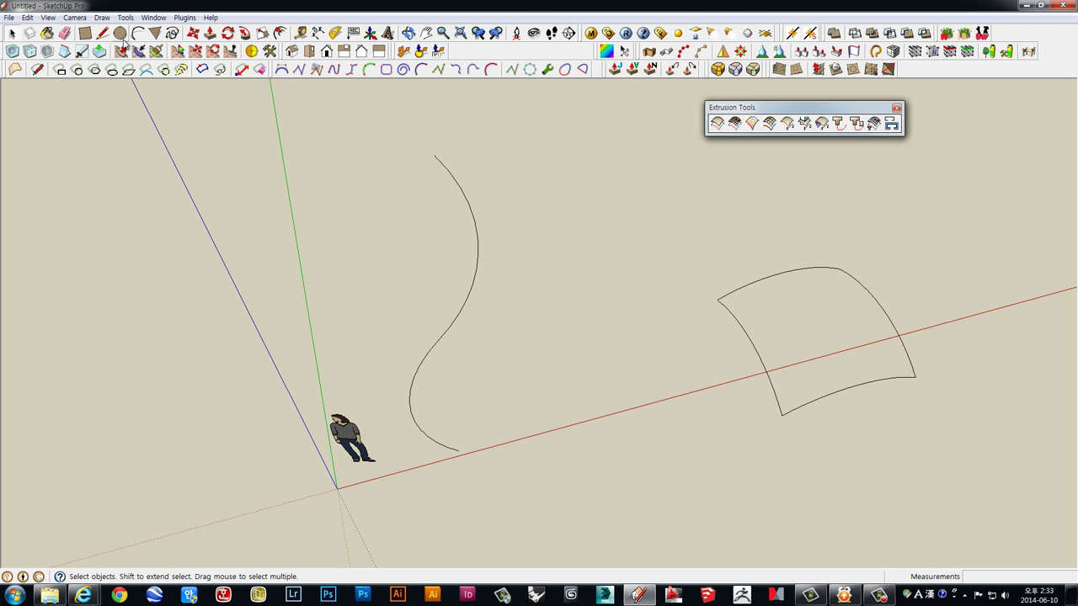
- Draw a new circle centred on the red axis beside the S-curve
{"action": "left_click", "coordinate": [120, 33]}
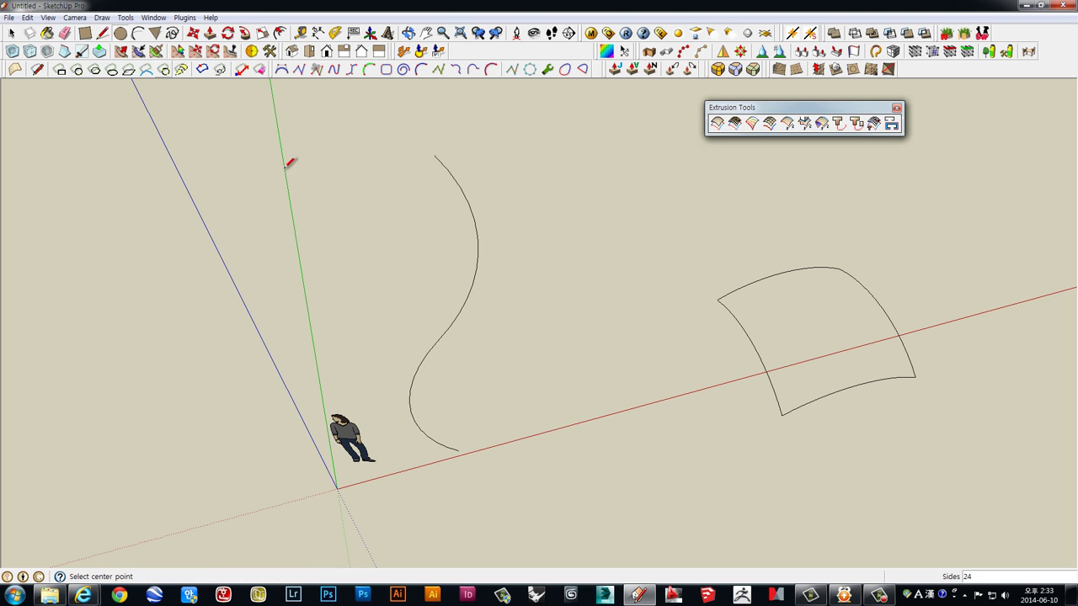
{"action": "left_click", "coordinate": [587, 415]}
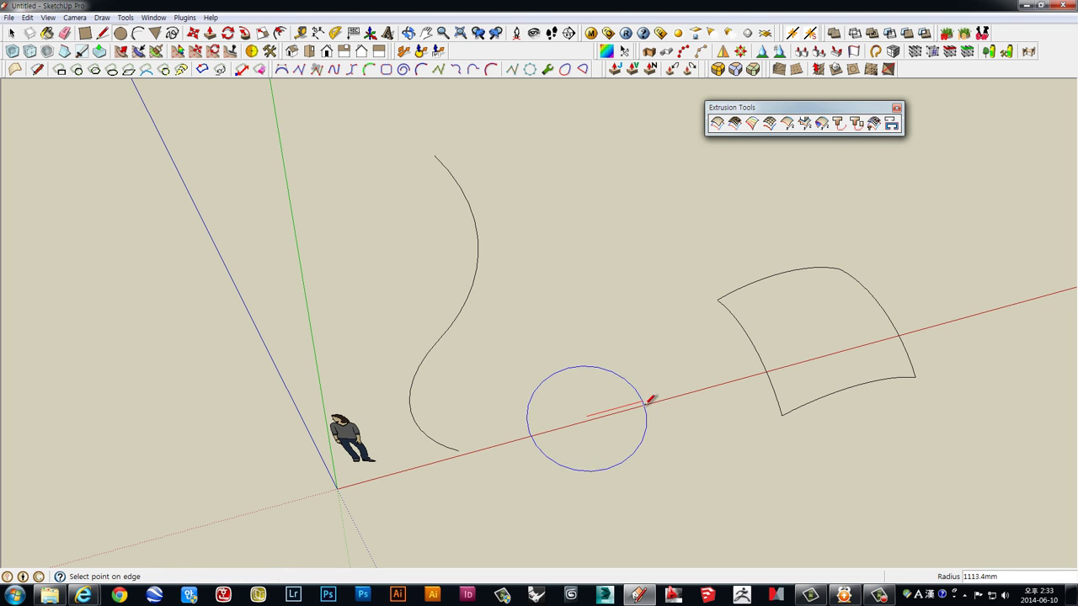
{"action": "left_click", "coordinate": [649, 392]}
{"action": "key", "text": "space"}
{"action": "middle_click_drag", "start_coordinate": [612, 445], "coordinate": [631, 439]}
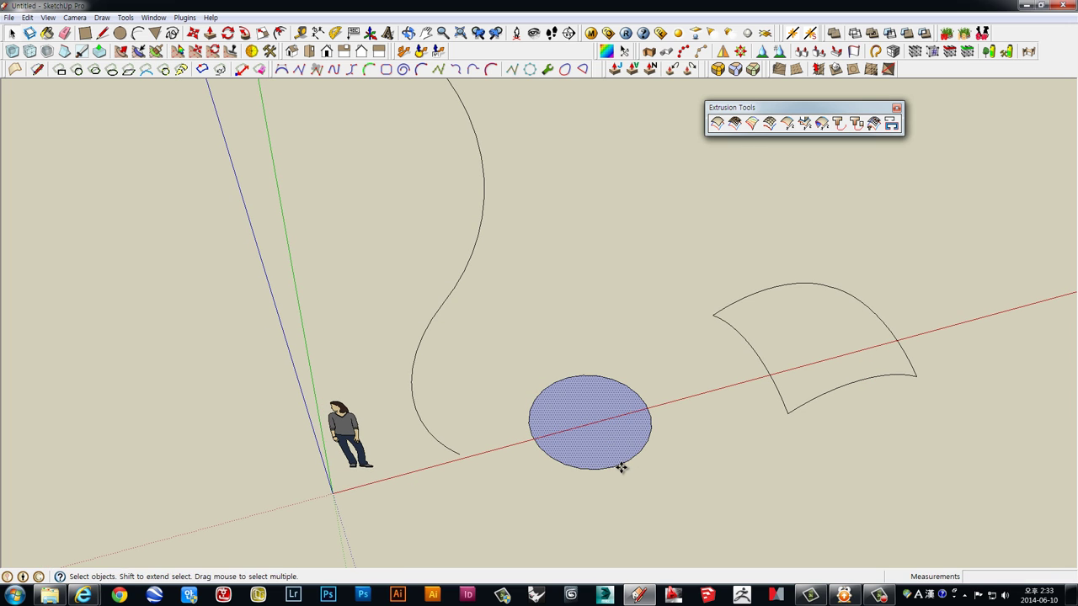
- Copy the circle straight up the blue axis with Move plus Ctrl
{"action": "key", "text": "m"}
{"action": "left_click", "coordinate": [615, 466]}
{"action": "key", "text": "ctrl"}
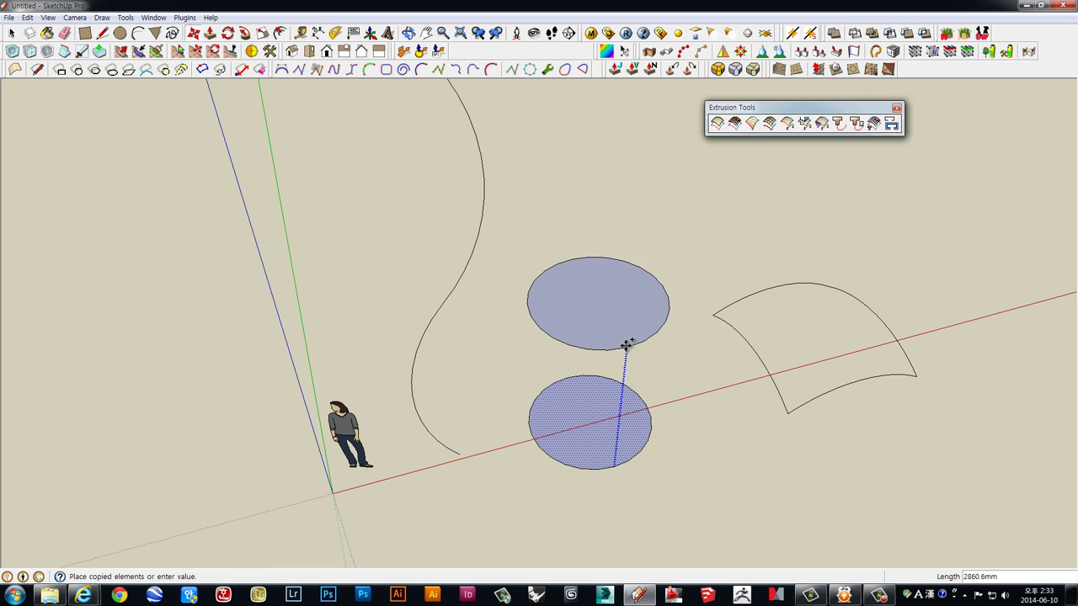
{"action": "middle_click_drag", "start_coordinate": [626, 345], "coordinate": [631, 318]}
{"action": "left_click", "coordinate": [642, 183]}
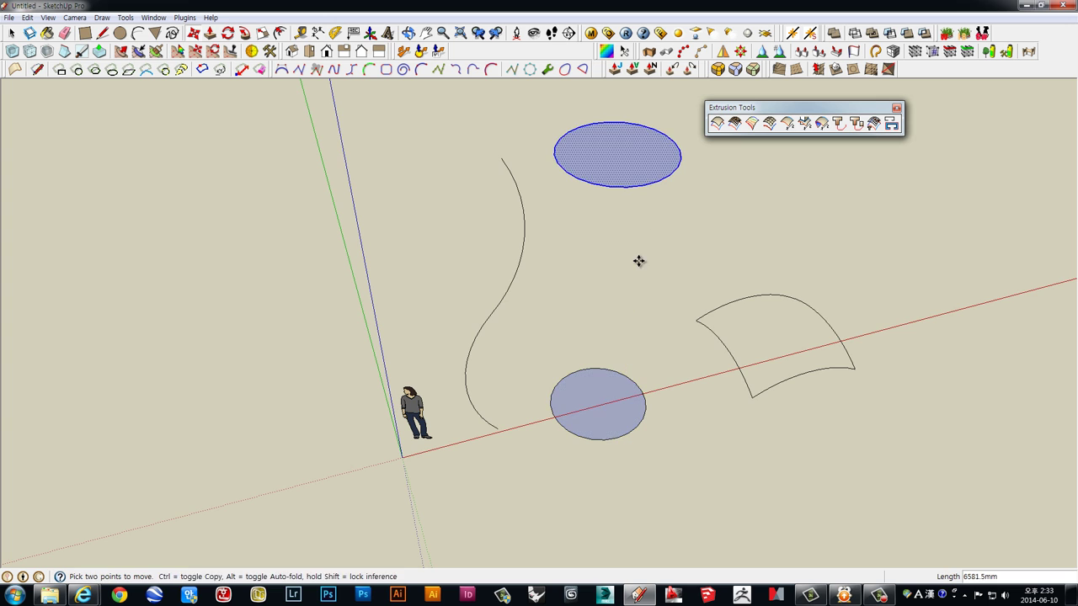
{"action": "mouse_move", "coordinate": [638, 261]}
{"action": "middle_mouse_down"}
{"action": "mouse_move", "coordinate": [633, 133]}
{"action": "mouse_move", "coordinate": [633, 325]}
{"action": "middle_mouse_up"}
{"action": "key", "text": "space"}
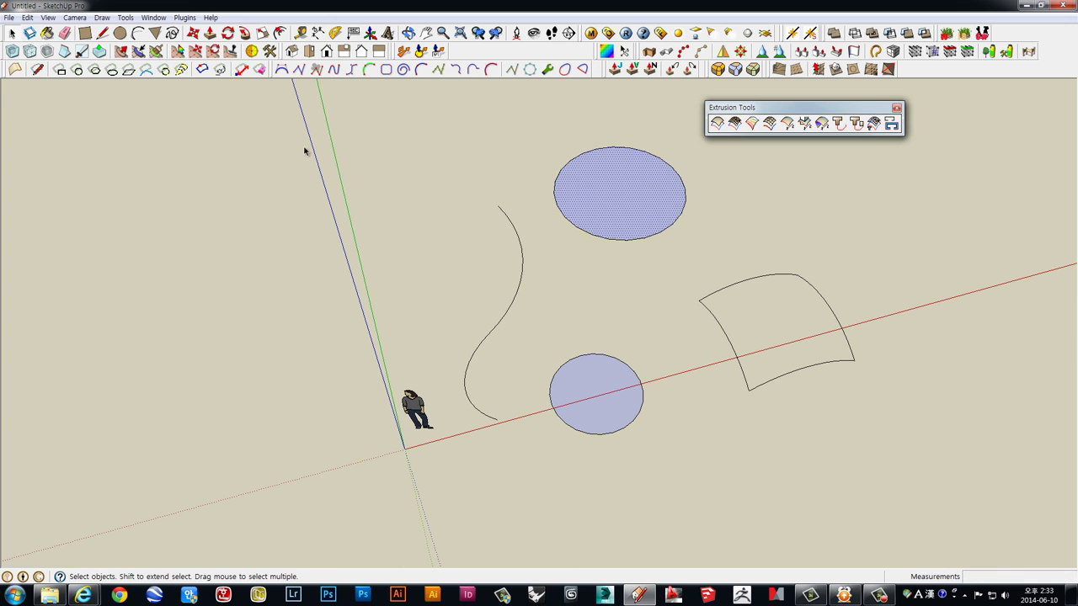
- Start an 8-sided circle centred on the raised circle copy
{"action": "double_click", "coordinate": [605, 187]}
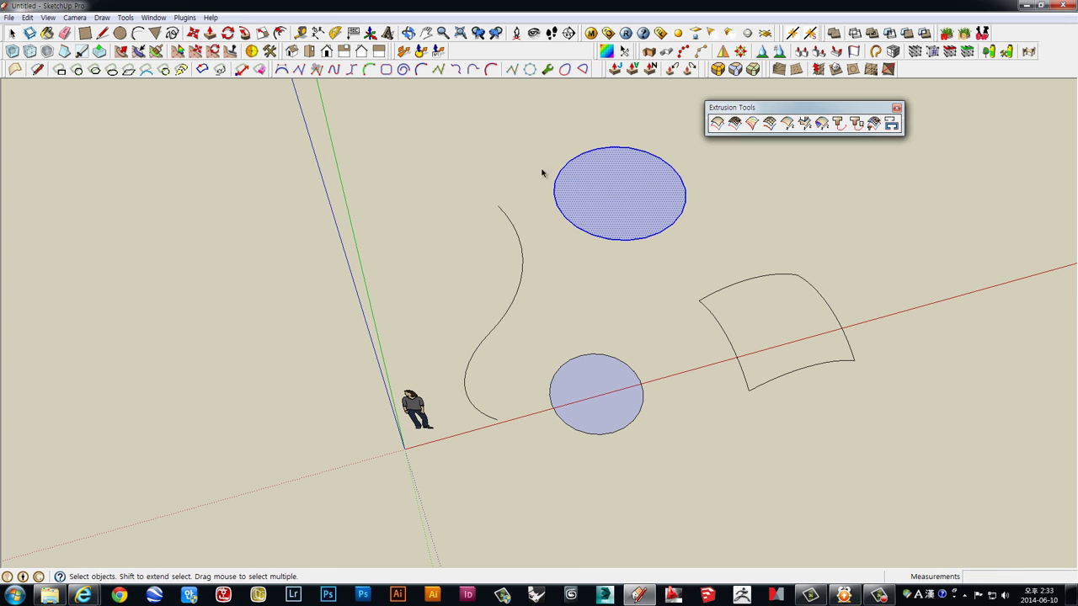
{"action": "left_click", "coordinate": [119, 33]}
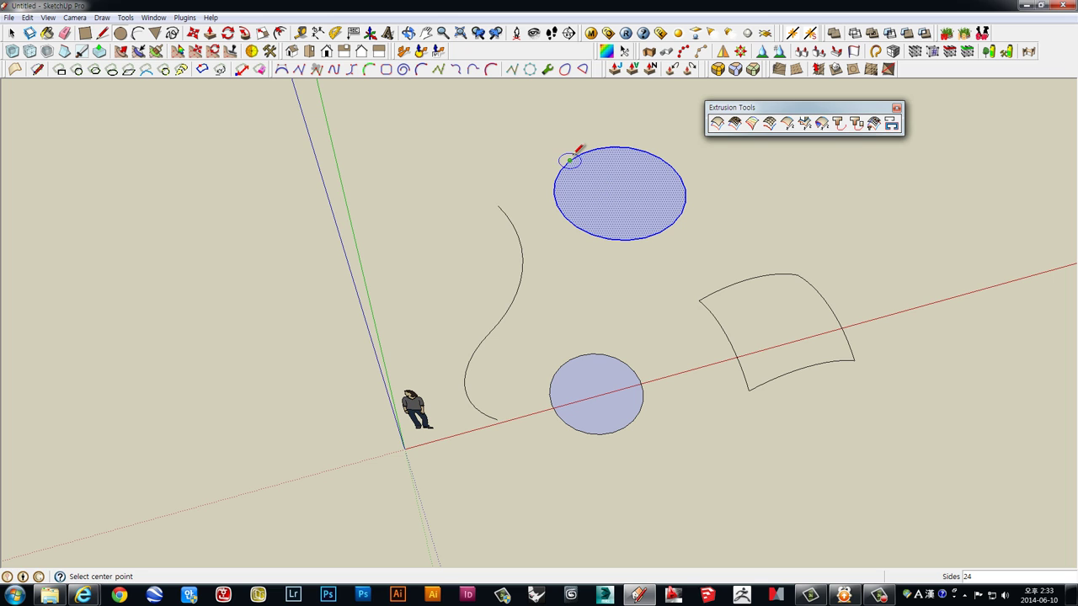
{"action": "left_click", "coordinate": [626, 188]}
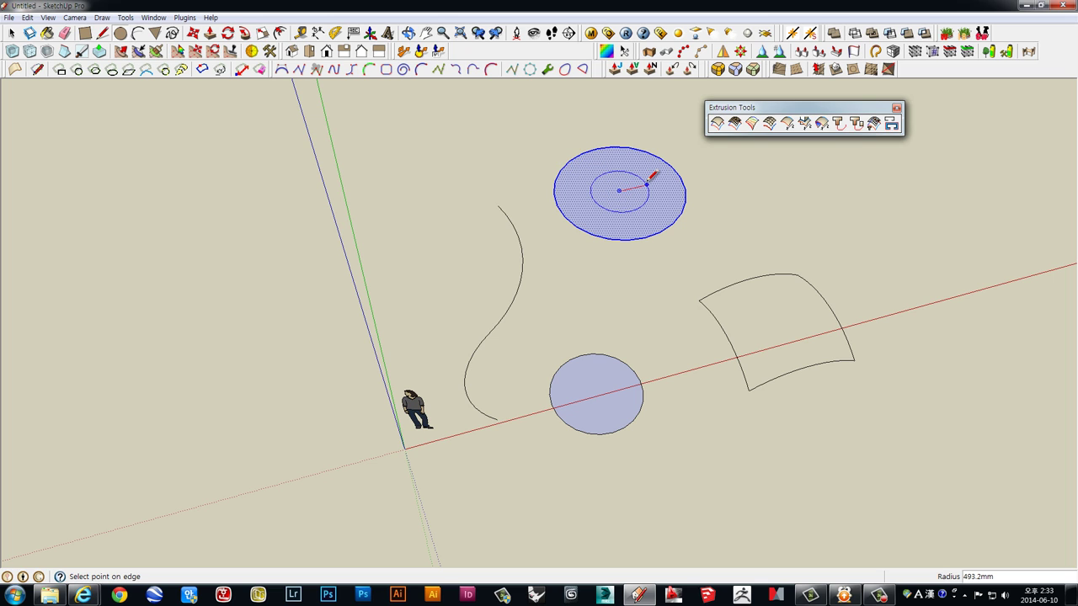
{"action": "key", "text": "Escape"}
{"action": "type", "text": "8"}
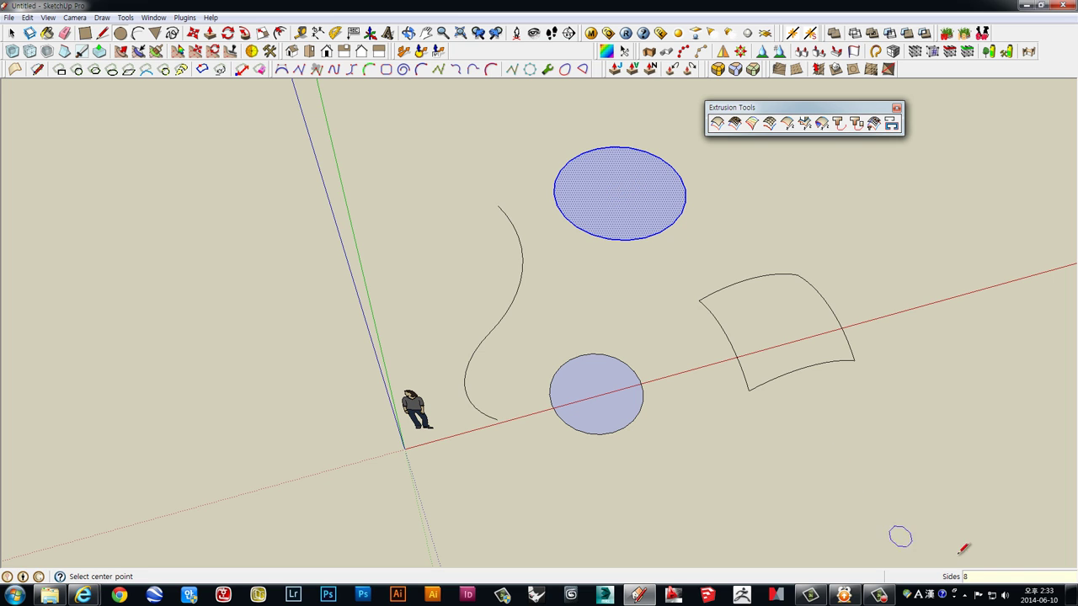
{"action": "left_click", "coordinate": [619, 190]}
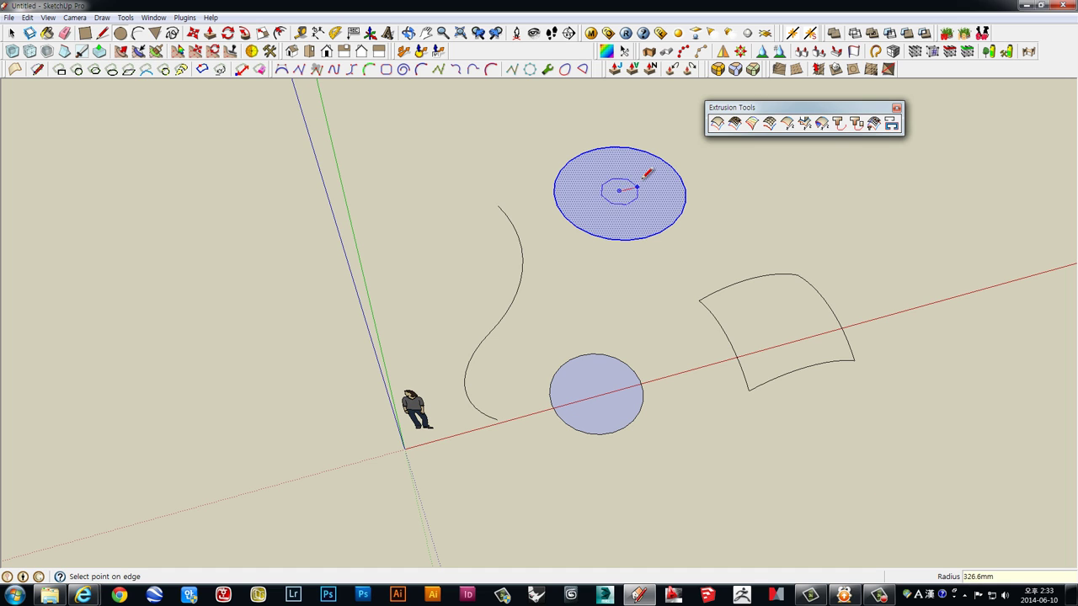
- Finish the octagon and delete the raised circle's outer ring face
{"action": "left_click", "coordinate": [654, 171]}
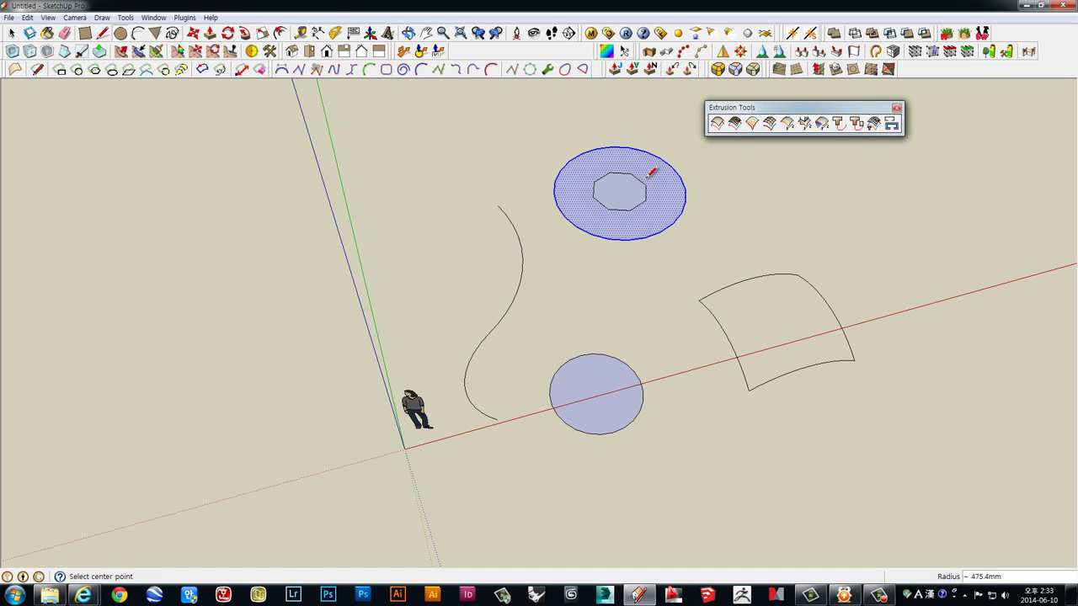
{"action": "key", "text": "space"}
{"action": "key", "text": "Delete"}
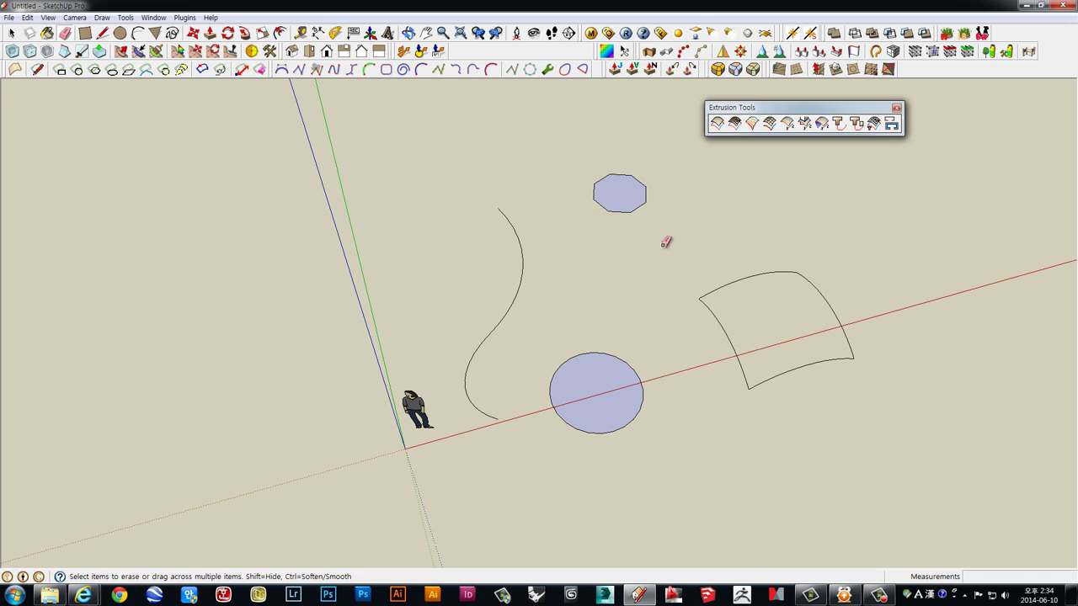
{"action": "mouse_move", "coordinate": [661, 240]}
{"action": "middle_mouse_down"}
{"action": "mouse_move", "coordinate": [634, 157]}
{"action": "mouse_move", "coordinate": [644, 126]}
{"action": "middle_mouse_up"}
{"action": "left_click", "coordinate": [643, 127]}
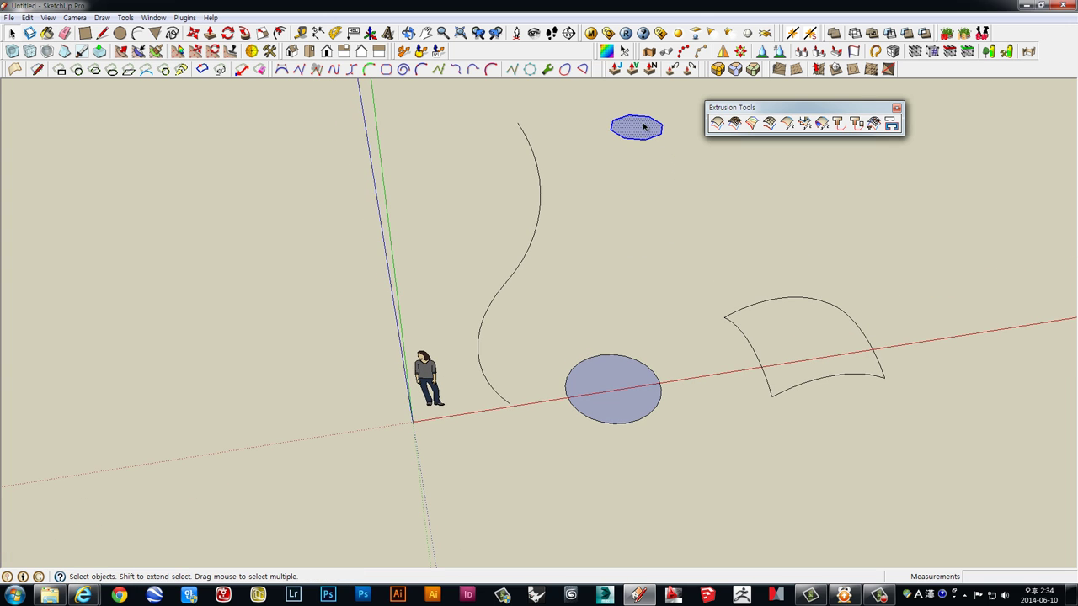
- Move the base circle onto the S-curve's lower end
{"action": "scroll", "coordinate": [581, 396], "scroll_direction": "up", "scroll_amount": 3}
{"action": "scroll", "coordinate": [572, 401], "scroll_direction": "up", "scroll_amount": 3}
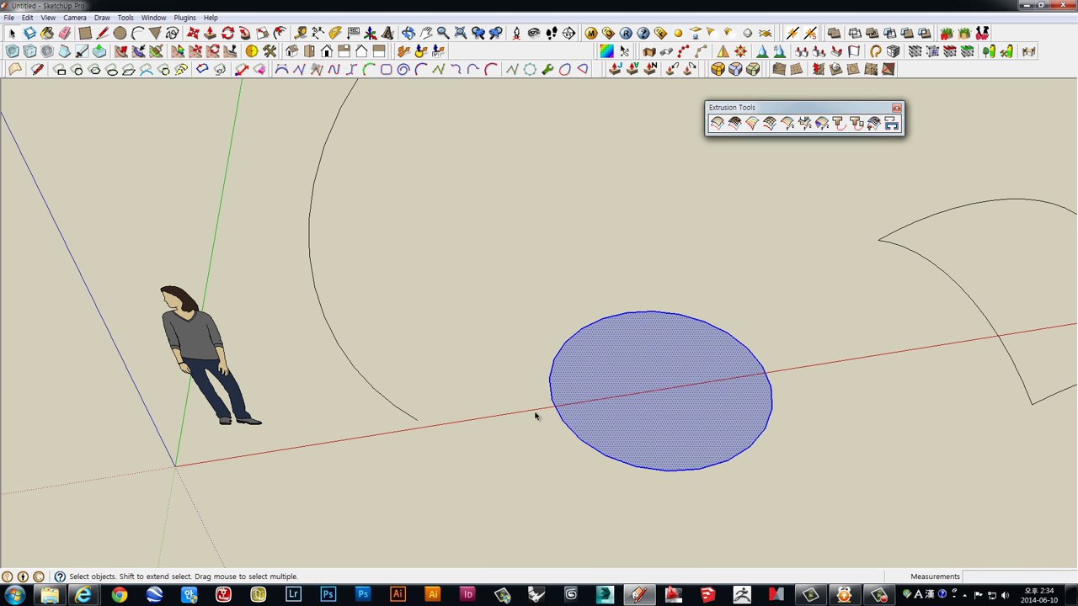
{"action": "double_click", "coordinate": [559, 404]}
{"action": "key", "text": "m"}
{"action": "left_click", "coordinate": [553, 399]}
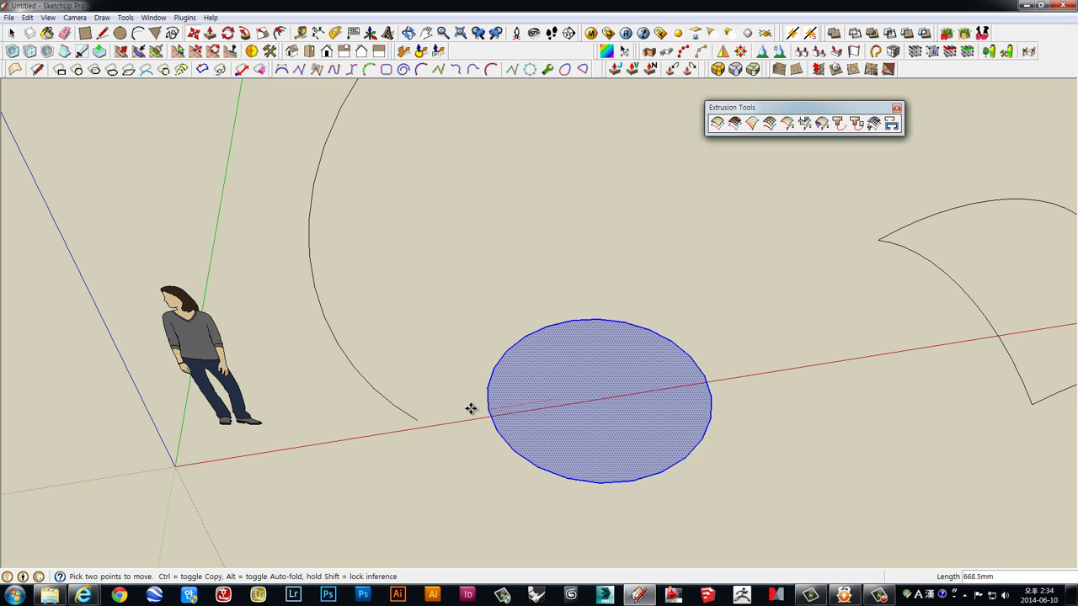
{"action": "left_click", "coordinate": [419, 418]}
{"action": "scroll", "coordinate": [433, 409], "scroll_direction": "down", "scroll_amount": 3}
{"action": "key", "text": "space"}
- Move the octagon so its corner snaps onto the S-curve's upper end
{"action": "left_click", "coordinate": [593, 252]}
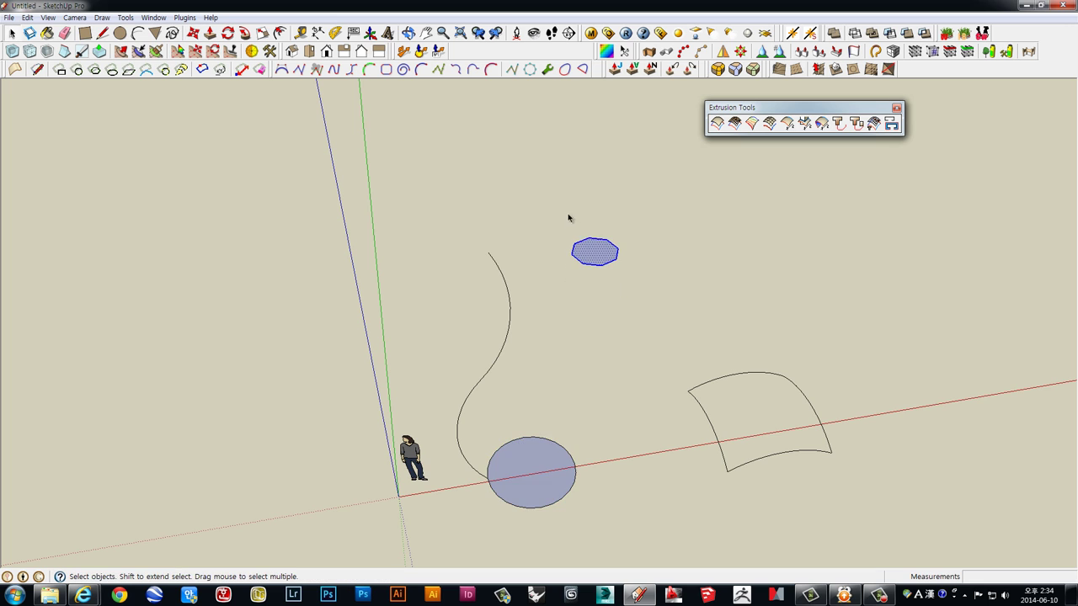
{"action": "middle_click_drag", "start_coordinate": [569, 218], "coordinate": [599, 269]}
{"action": "key", "text": "m"}
{"action": "left_click", "coordinate": [579, 277]}
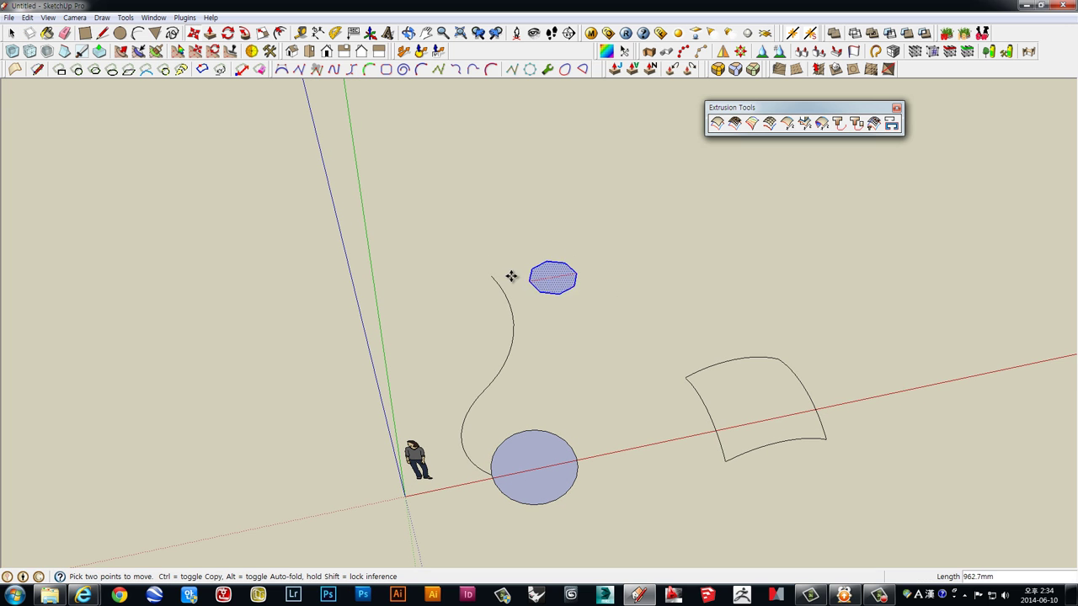
{"action": "left_click", "coordinate": [496, 277]}
{"action": "mouse_move", "coordinate": [566, 323]}
{"action": "middle_mouse_down"}
{"action": "mouse_move", "coordinate": [592, 307]}
{"action": "mouse_move", "coordinate": [511, 257]}
{"action": "middle_mouse_up"}
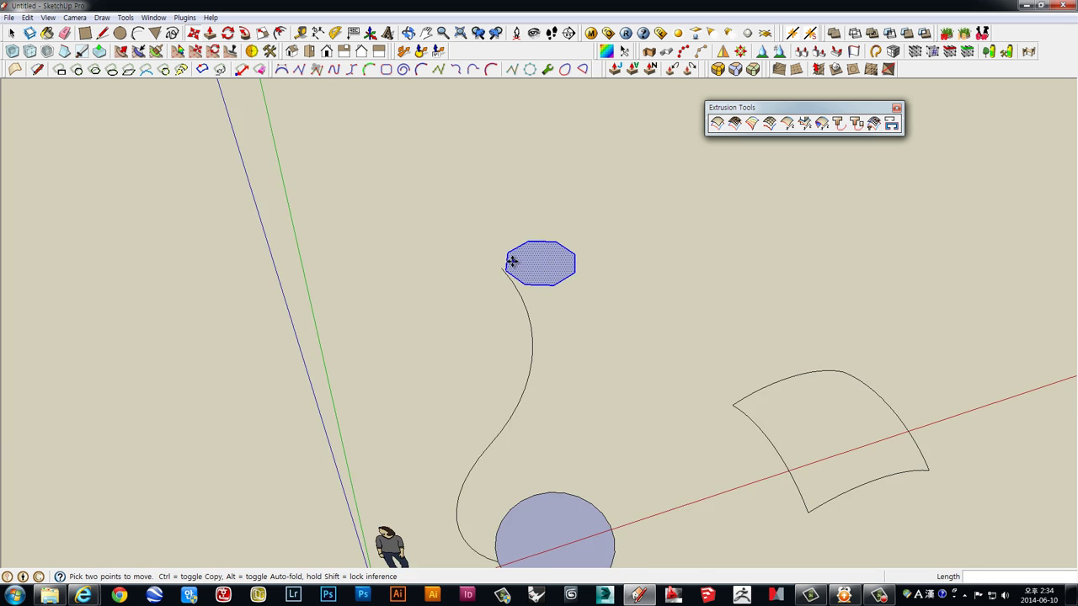
{"action": "scroll", "coordinate": [500, 272], "scroll_direction": "up", "scroll_amount": 3}
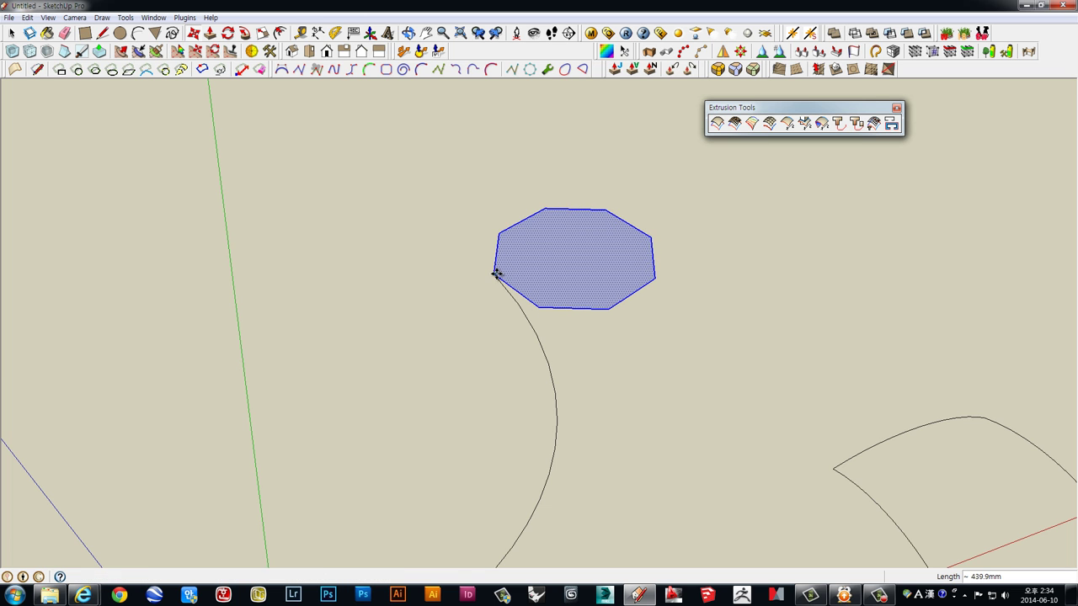
{"action": "scroll", "coordinate": [496, 274], "scroll_direction": "down", "scroll_amount": 5}
{"action": "mouse_move", "coordinate": [524, 284]}
{"action": "middle_mouse_down"}
{"action": "mouse_move", "coordinate": [594, 264]}
{"action": "mouse_move", "coordinate": [495, 188]}
{"action": "mouse_move", "coordinate": [590, 247]}
{"action": "mouse_move", "coordinate": [705, 174]}
{"action": "mouse_move", "coordinate": [652, 176]}
{"action": "mouse_move", "coordinate": [523, 148]}
{"action": "mouse_move", "coordinate": [569, 236]}
{"action": "middle_mouse_up"}
{"action": "left_click", "coordinate": [589, 248]}
- Rotate the octagon about its lower edge to tilt along the curve
{"action": "left_click", "coordinate": [519, 113]}
{"action": "key", "text": "q"}
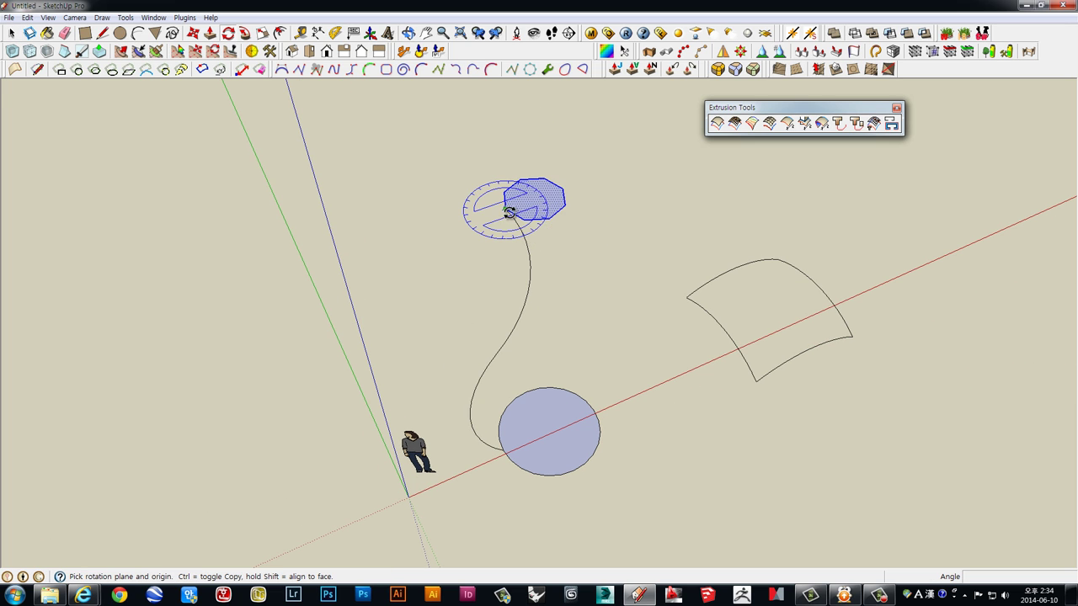
{"action": "mouse_move", "coordinate": [508, 210]}
{"action": "left_mouse_down"}
{"action": "mouse_move", "coordinate": [578, 252]}
{"action": "mouse_move", "coordinate": [612, 173]}
{"action": "left_mouse_up"}
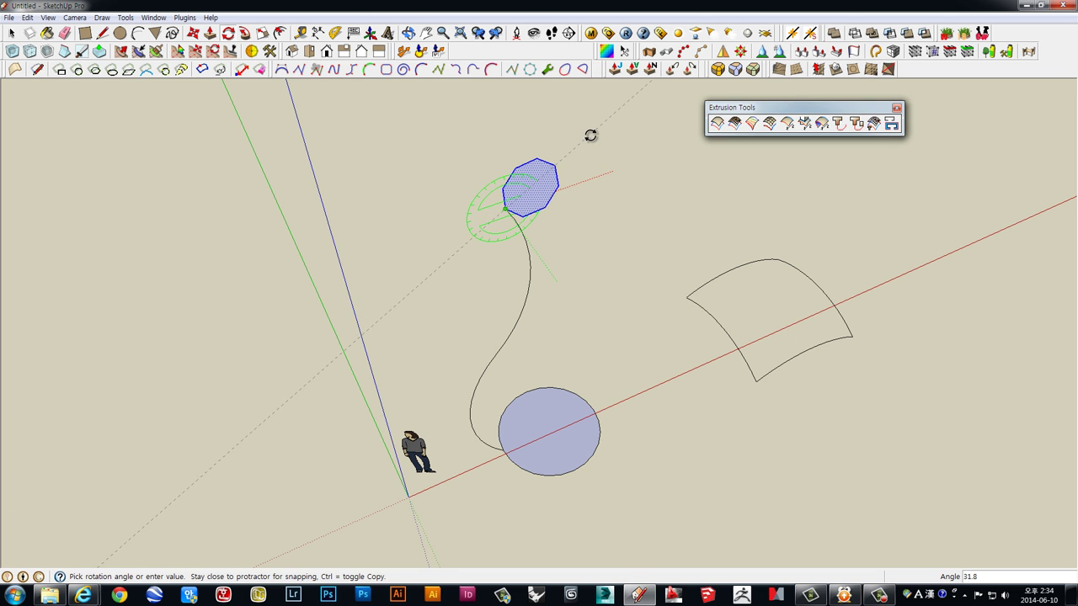
{"action": "left_click", "coordinate": [589, 137]}
{"action": "mouse_move", "coordinate": [590, 138]}
{"action": "middle_mouse_down"}
{"action": "mouse_move", "coordinate": [566, 275]}
{"action": "mouse_move", "coordinate": [613, 203]}
{"action": "mouse_move", "coordinate": [647, 218]}
{"action": "mouse_move", "coordinate": [705, 328]}
{"action": "mouse_move", "coordinate": [638, 284]}
{"action": "mouse_move", "coordinate": [575, 421]}
{"action": "middle_mouse_up"}
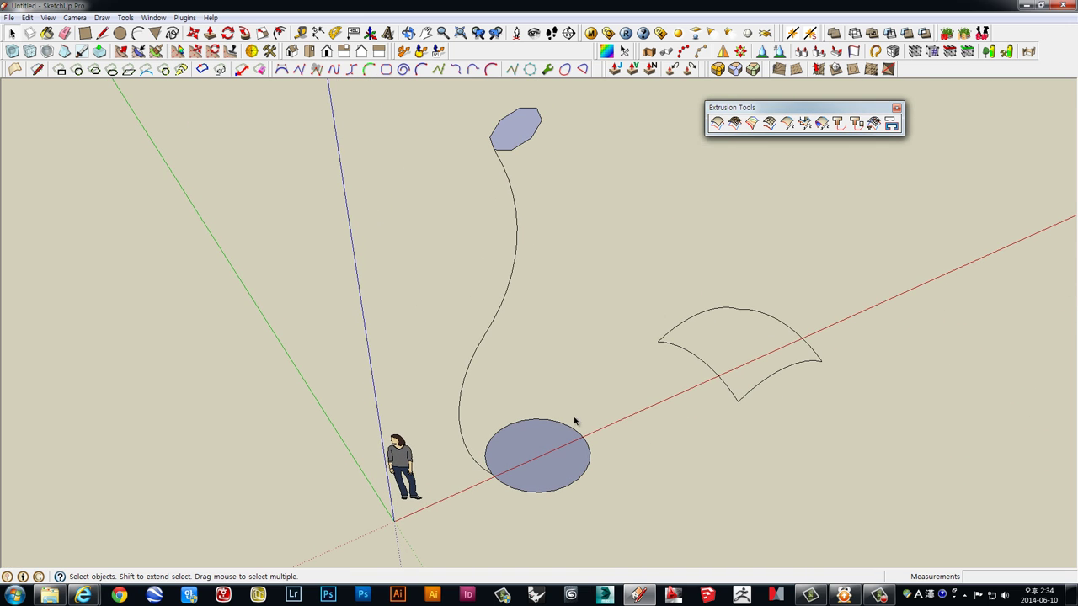
- Extrude the base circle along the S-curve rail, melding into the octagon profile
{"action": "left_click", "coordinate": [856, 124]}
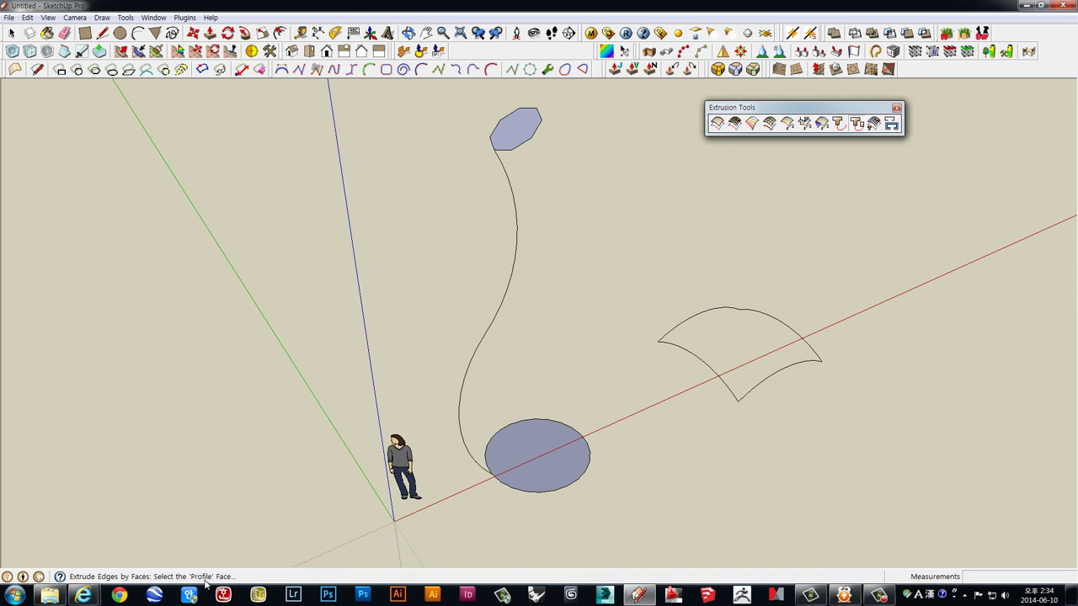
{"action": "left_click", "coordinate": [527, 451]}
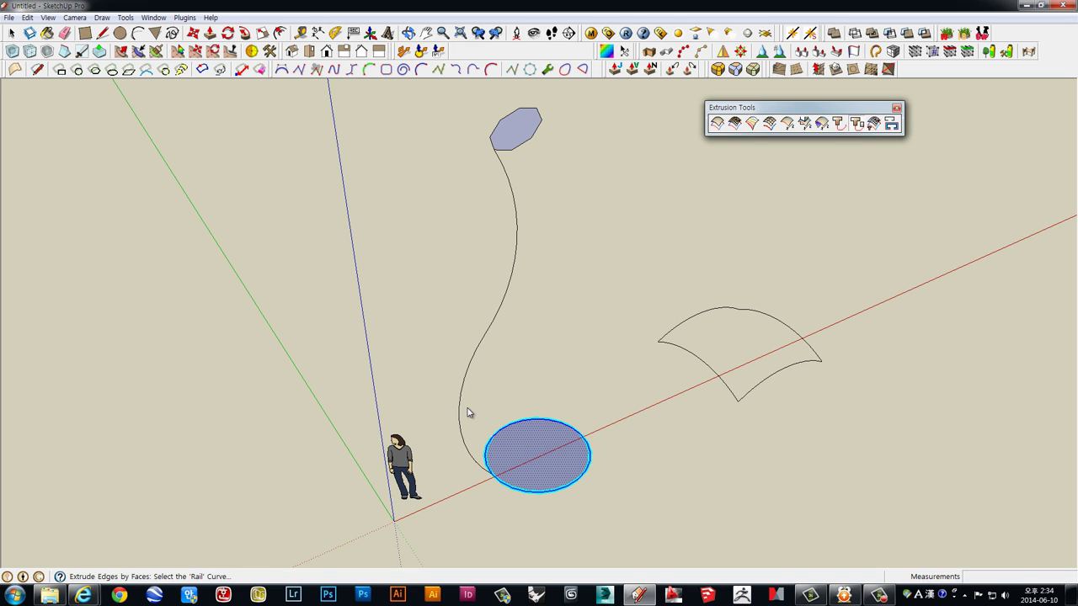
{"action": "left_click", "coordinate": [470, 371]}
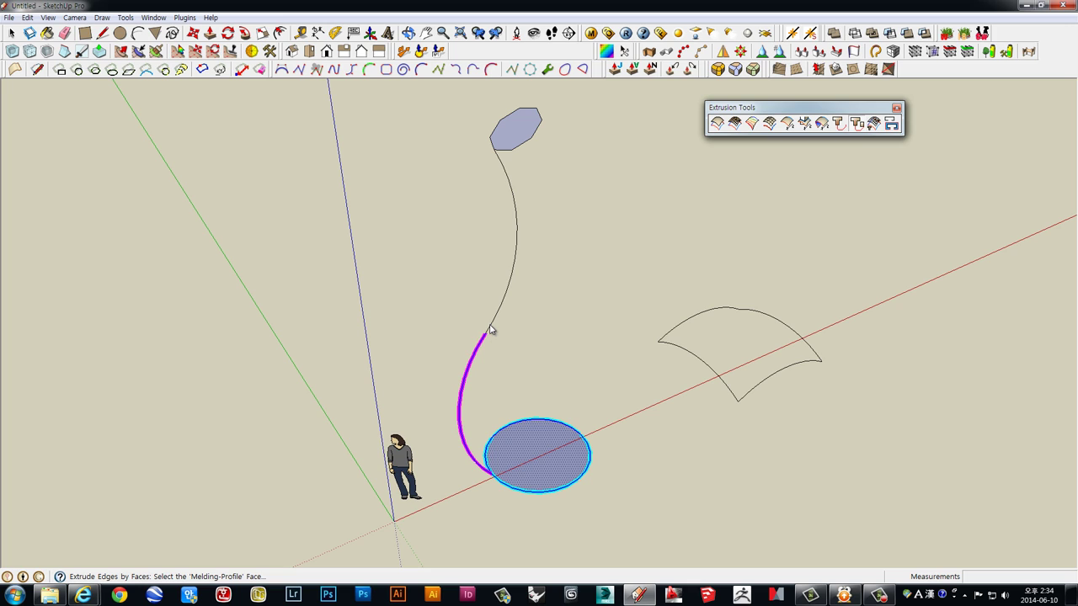
{"action": "left_click", "coordinate": [516, 134]}
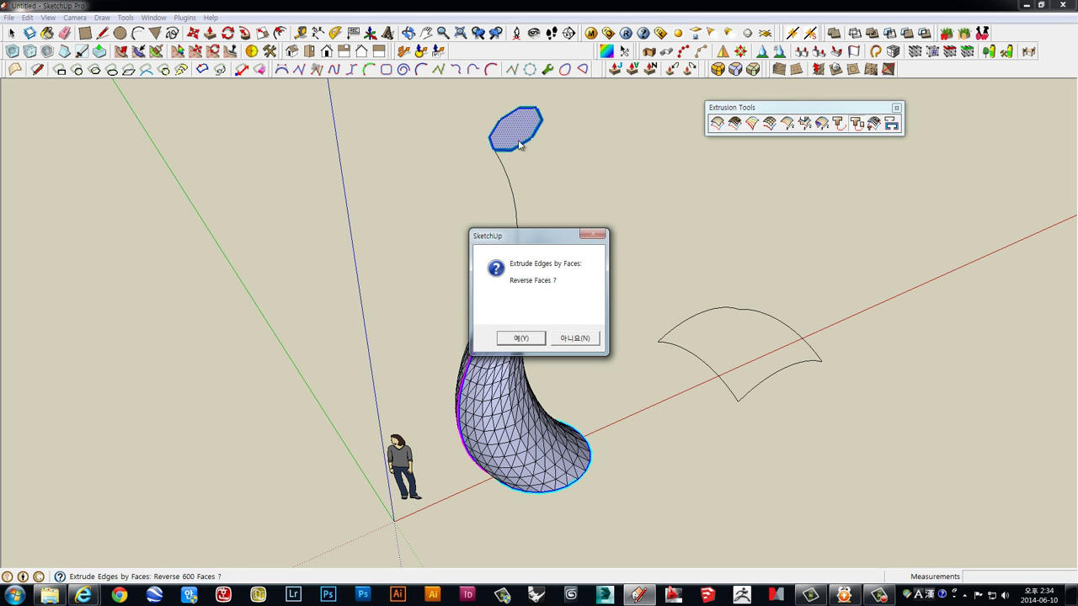
{"action": "left_click_drag", "start_coordinate": [521, 242], "coordinate": [691, 168]}
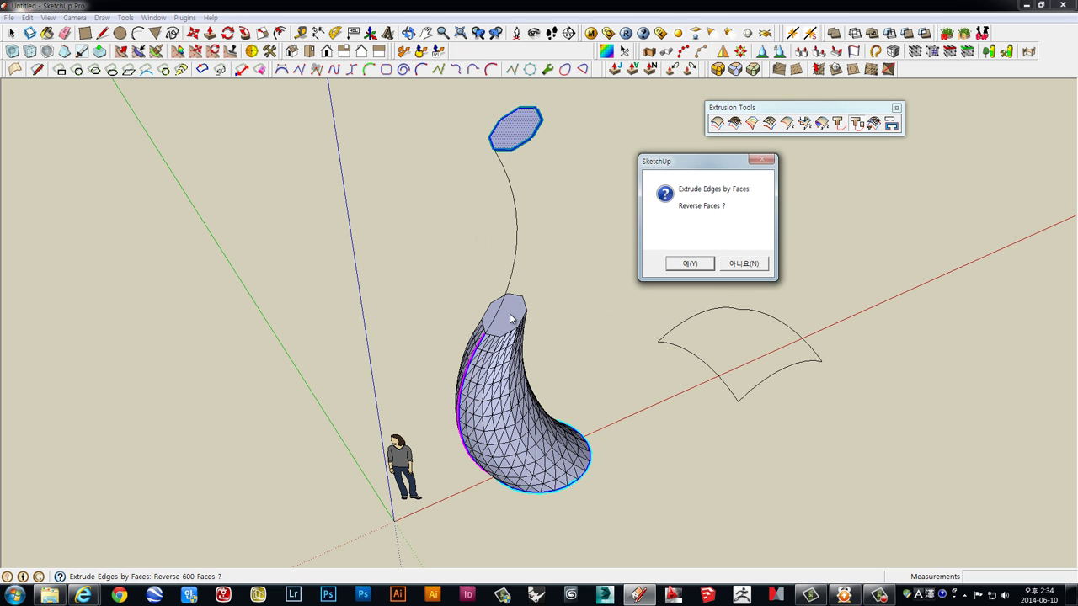
- Accept reversing faces, decline intersecting and smoothing, then inspect the tapered tube
{"action": "left_click", "coordinate": [704, 264]}
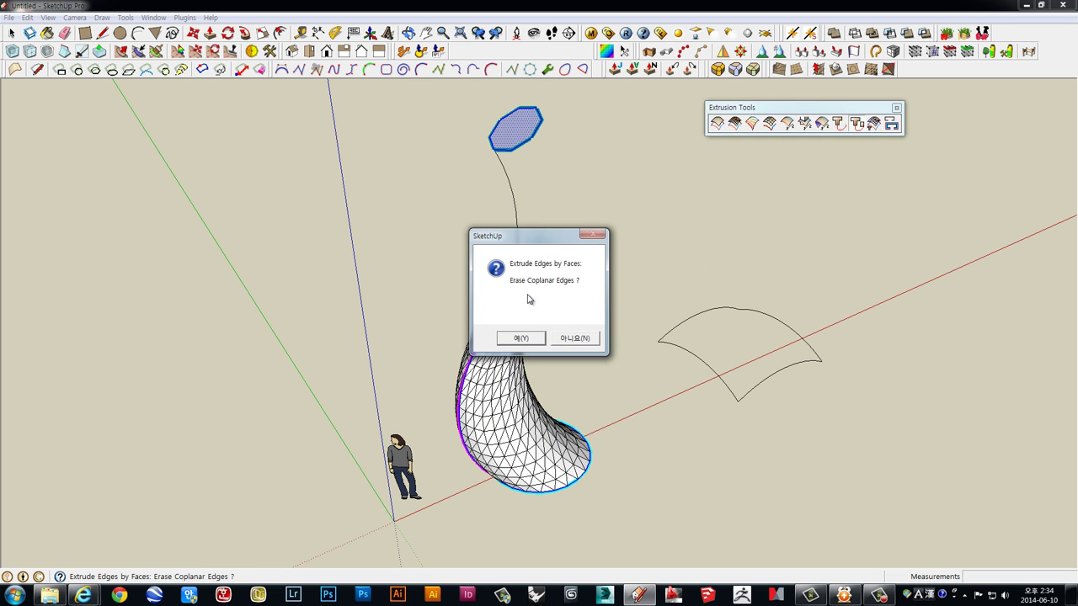
{"action": "left_click", "coordinate": [541, 339]}
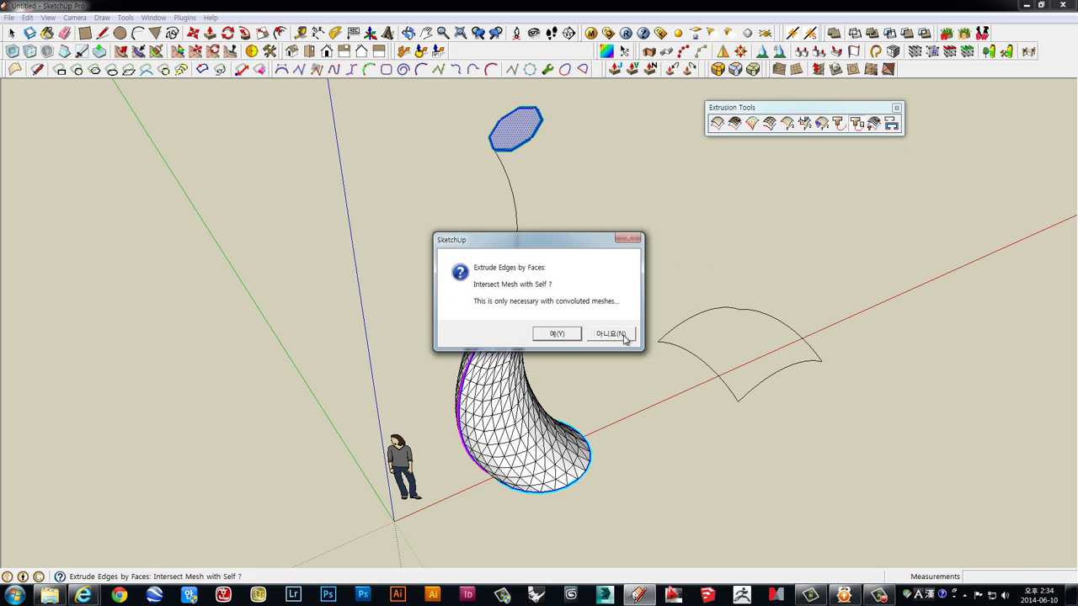
{"action": "left_click", "coordinate": [624, 336]}
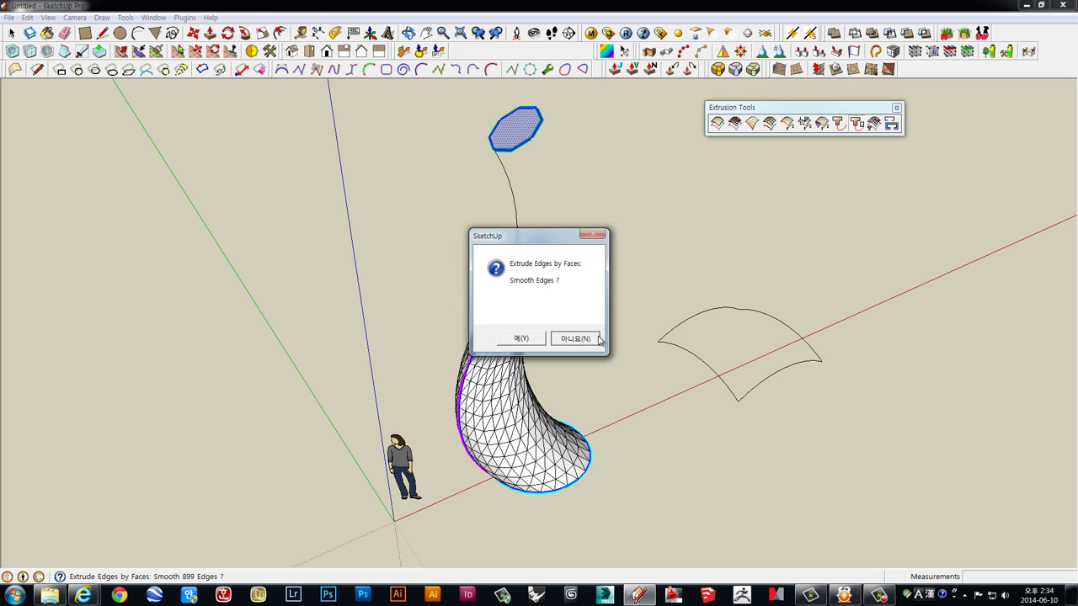
{"action": "left_click", "coordinate": [589, 338]}
{"action": "mouse_move", "coordinate": [589, 337]}
{"action": "middle_mouse_down"}
{"action": "mouse_move", "coordinate": [398, 221]}
{"action": "mouse_move", "coordinate": [598, 385]}
{"action": "middle_mouse_up"}
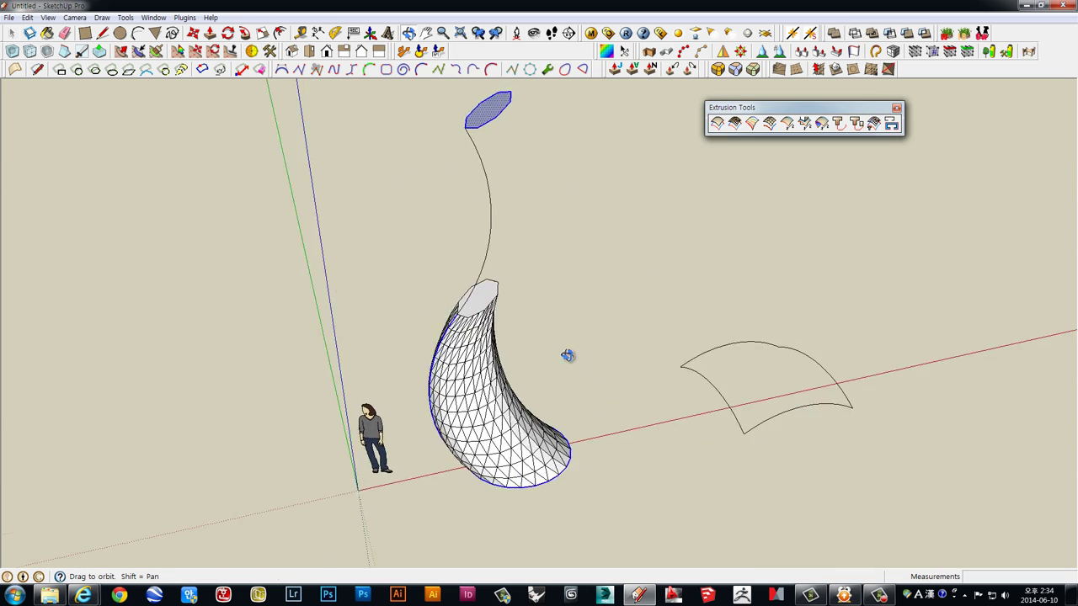
{"action": "mouse_move", "coordinate": [548, 345]}
{"action": "middle_mouse_down"}
{"action": "mouse_move", "coordinate": [570, 373]}
{"action": "mouse_move", "coordinate": [480, 325]}
{"action": "middle_mouse_up"}
- Delete the previous tube mesh
{"action": "left_click", "coordinate": [531, 370]}
{"action": "key", "text": "Delete"}
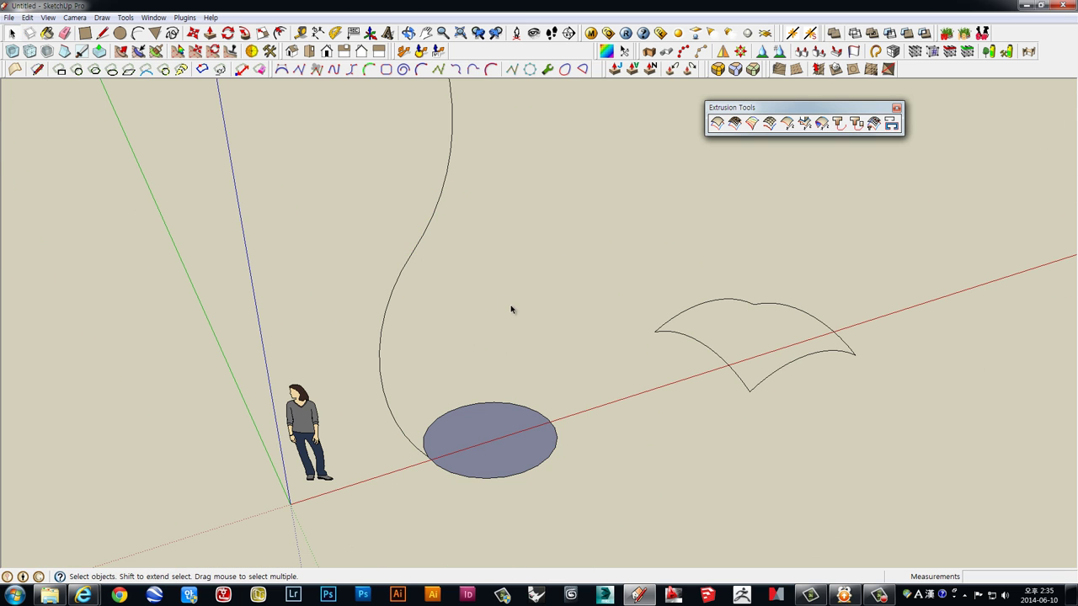
{"action": "scroll", "coordinate": [498, 270], "scroll_direction": "down", "scroll_amount": 2}
- Select both the upper and lower pieces of the S-curve together
{"action": "left_click", "coordinate": [458, 245]}
{"action": "left_click", "coordinate": [414, 320]}
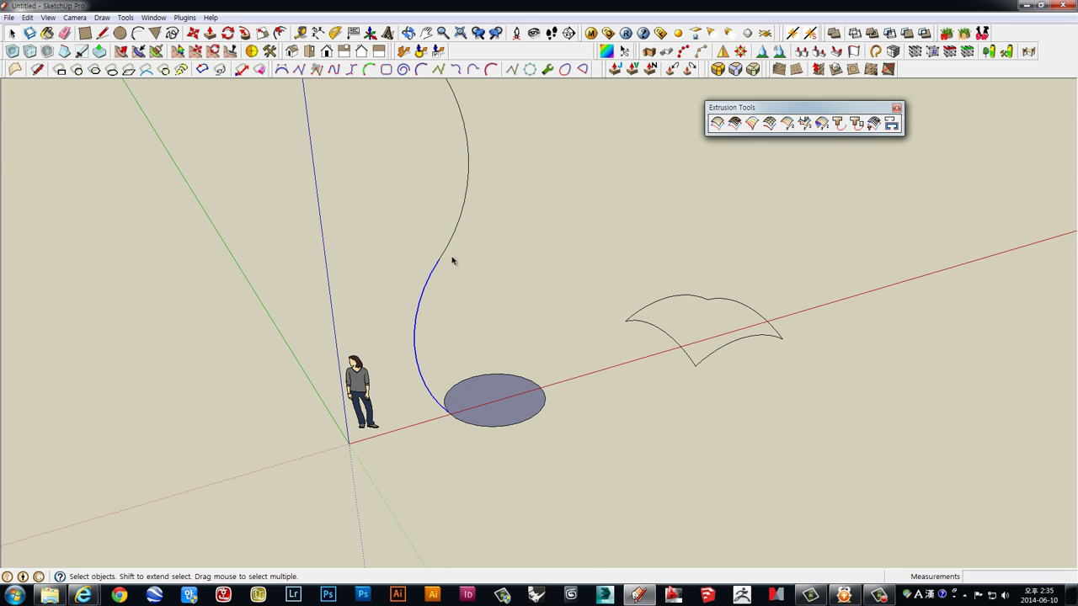
{"action": "middle_click_drag", "start_coordinate": [452, 192], "coordinate": [434, 314]}
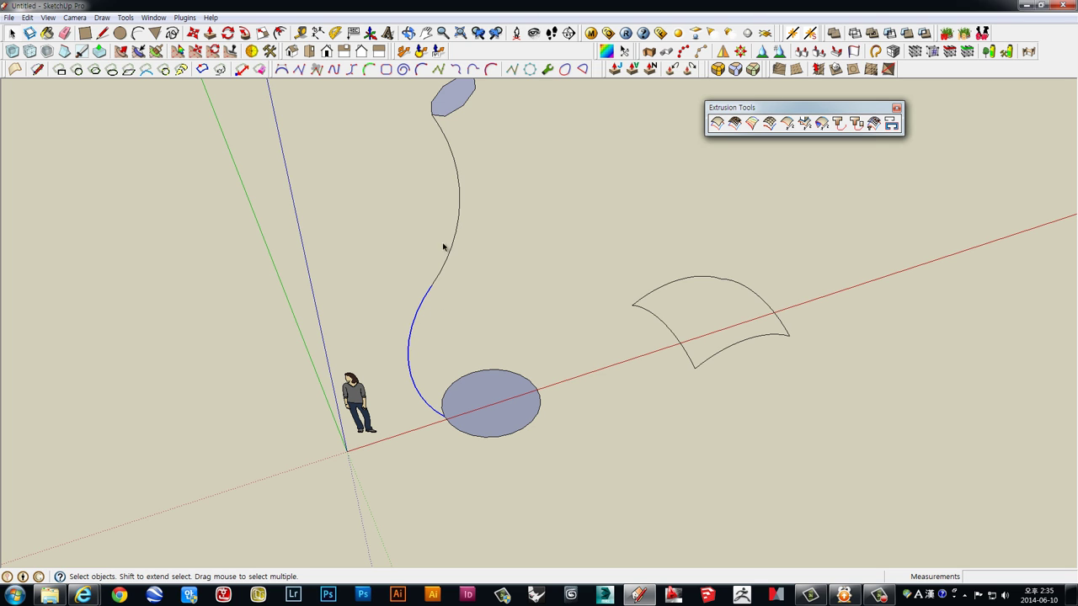
{"action": "left_click", "coordinate": [444, 246]}
{"action": "left_click", "coordinate": [421, 322]}
{"action": "left_click", "coordinate": [413, 316]}
{"action": "mouse_move", "coordinate": [413, 316]}
{"action": "middle_mouse_down"}
{"action": "mouse_move", "coordinate": [468, 267]}
{"action": "mouse_move", "coordinate": [486, 297]}
{"action": "middle_mouse_up"}
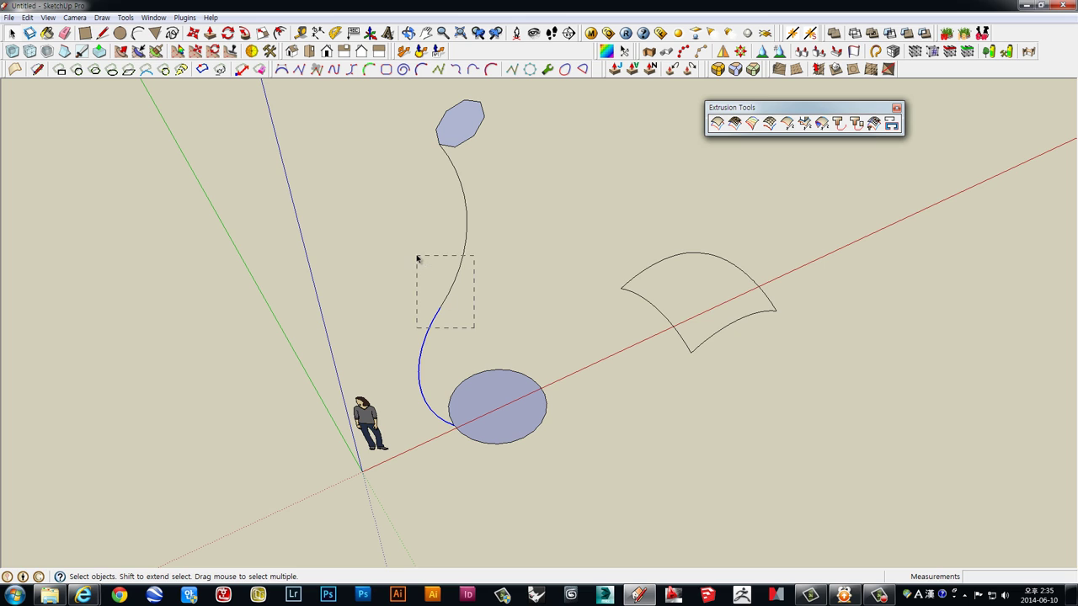
{"action": "left_click_drag", "start_coordinate": [417, 259], "coordinate": [419, 257]}
{"action": "left_click_drag", "start_coordinate": [496, 325], "coordinate": [437, 212]}
{"action": "left_click", "coordinate": [416, 329]}
{"action": "left_click_drag", "start_coordinate": [389, 257], "coordinate": [391, 254]}
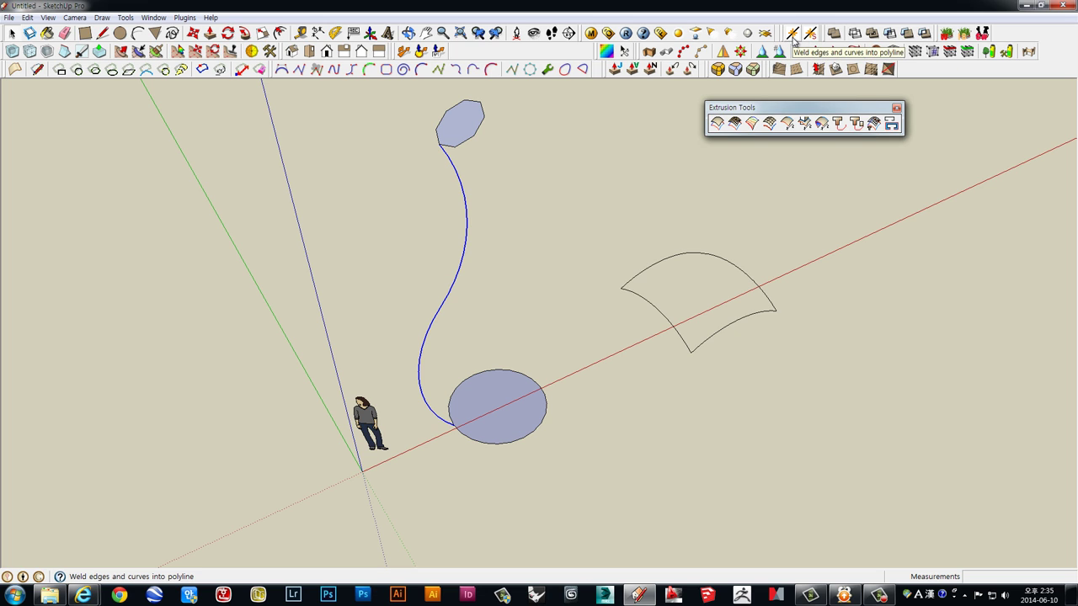
- Weld the pieces into one polyline and confirm the S-curve selects as one
{"action": "left_click", "coordinate": [792, 33]}
{"action": "left_click", "coordinate": [463, 247]}
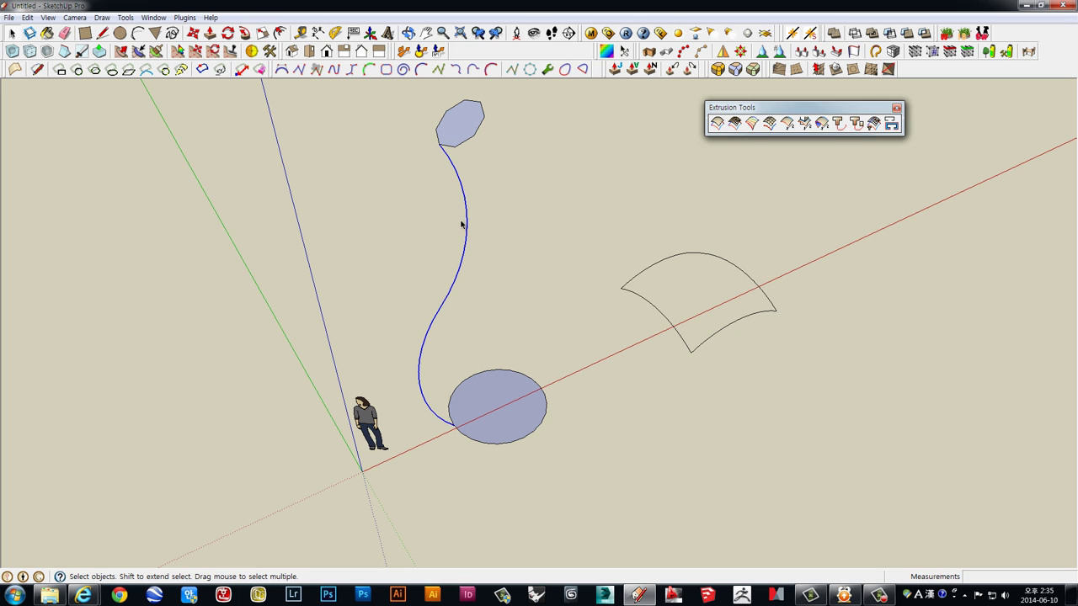
{"action": "left_click", "coordinate": [655, 312]}
{"action": "left_click", "coordinate": [649, 268]}
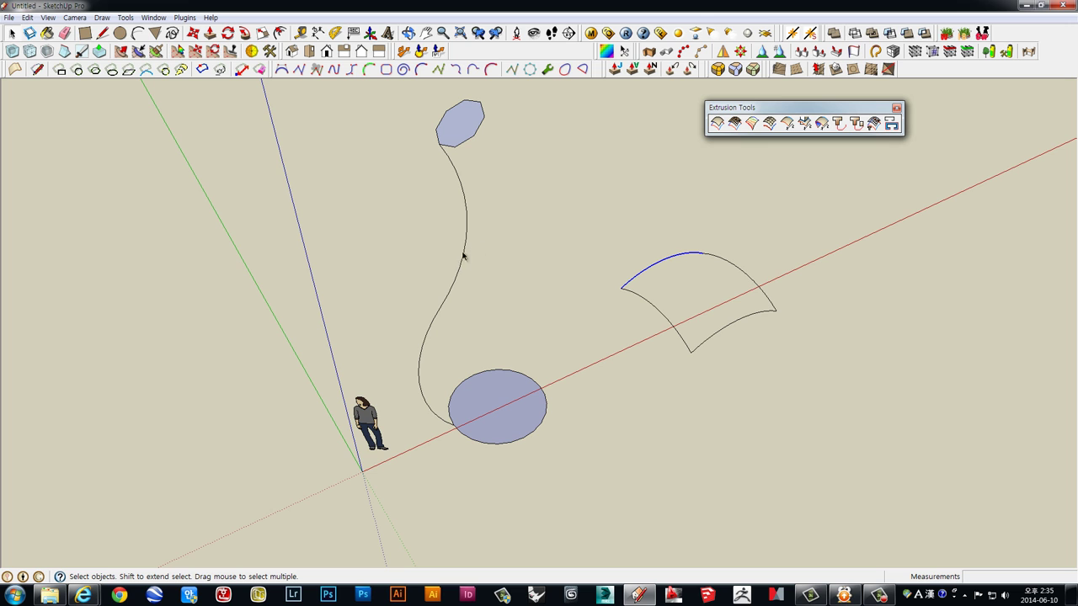
{"action": "left_click", "coordinate": [463, 257]}
{"action": "left_click", "coordinate": [514, 303]}
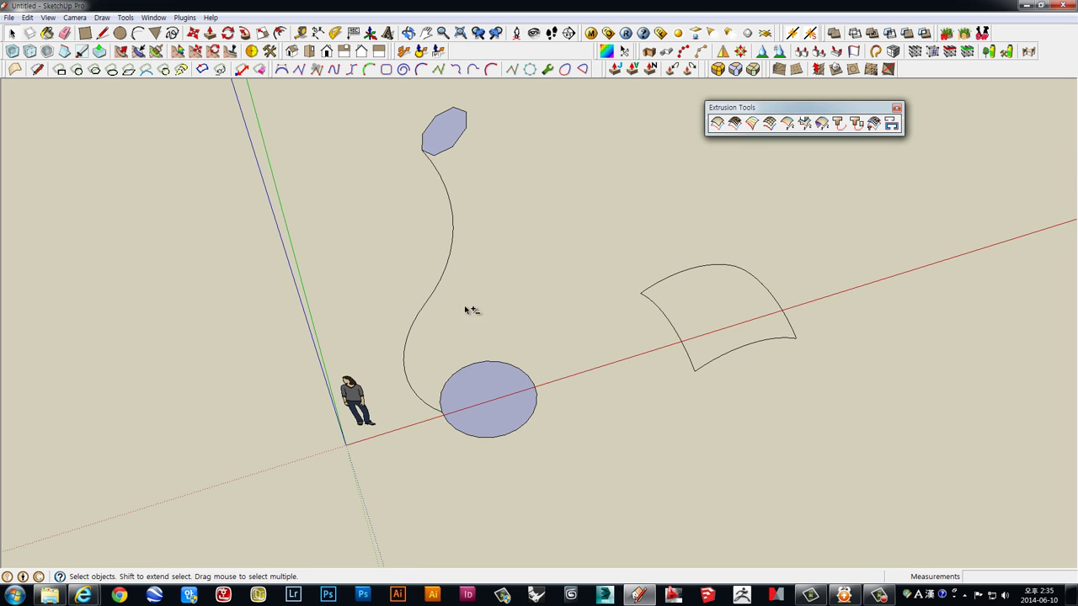
{"action": "middle_click_drag", "start_coordinate": [472, 308], "coordinate": [566, 274]}
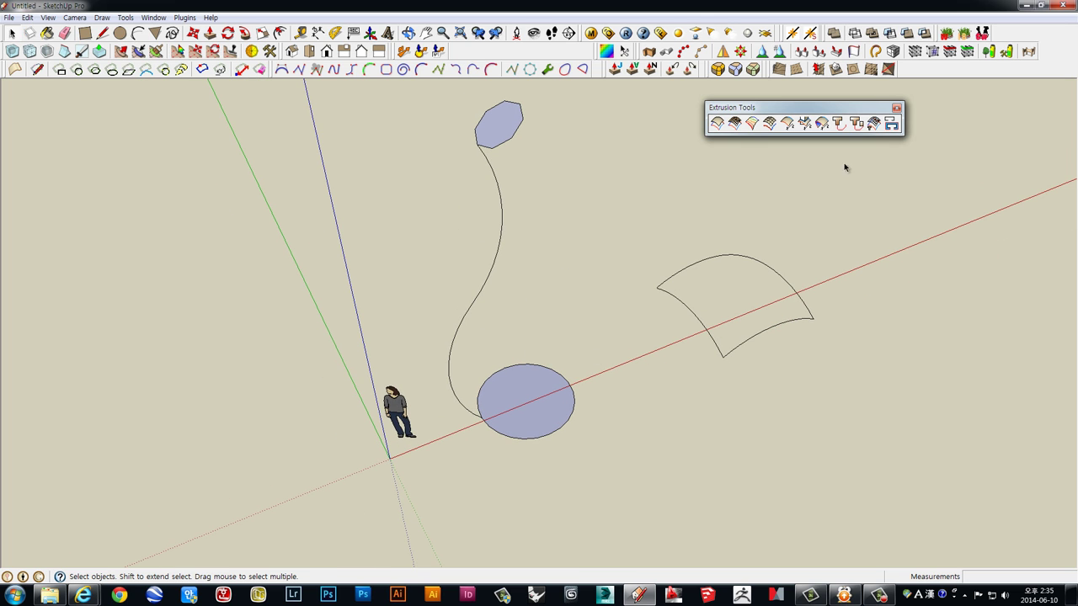
- Extrude Edges by Faces: pick the ellipse, the S-curve rail, then the octagon
{"action": "left_click", "coordinate": [852, 127]}
{"action": "left_click", "coordinate": [518, 396]}
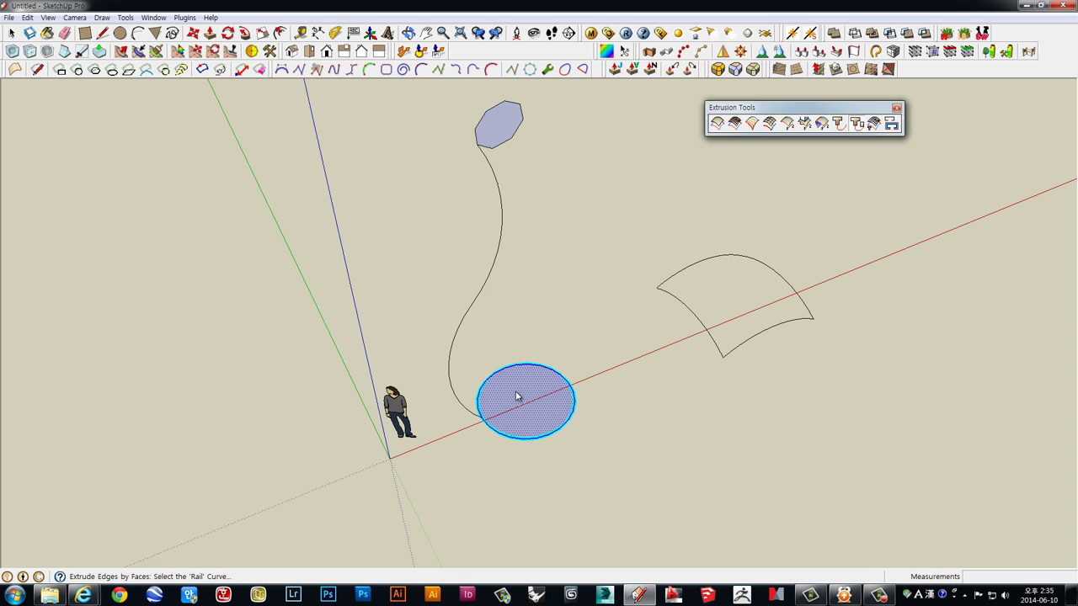
{"action": "left_click", "coordinate": [482, 294]}
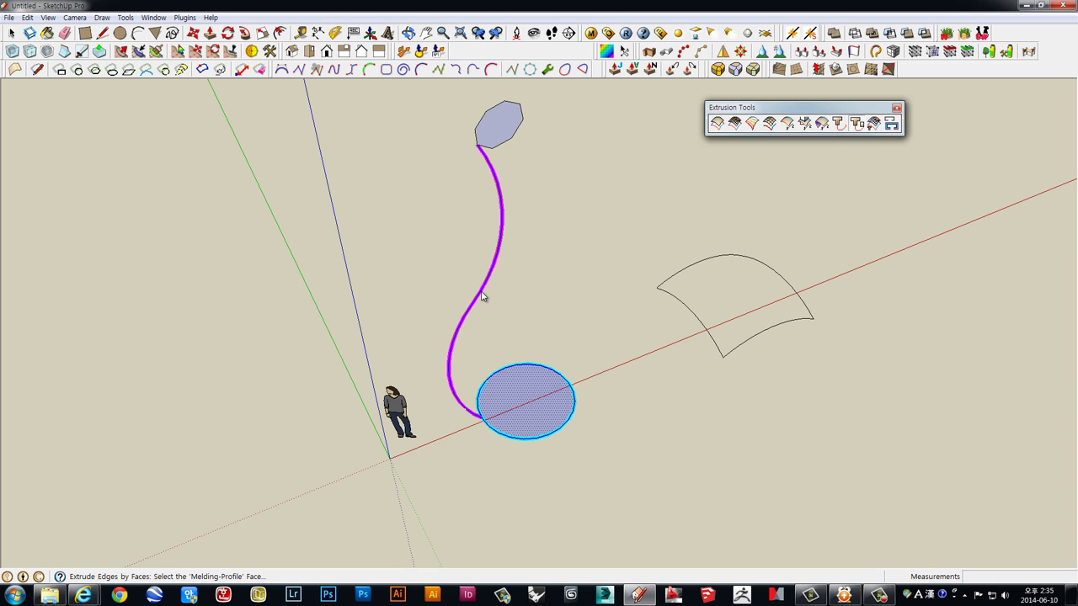
{"action": "left_click", "coordinate": [498, 138]}
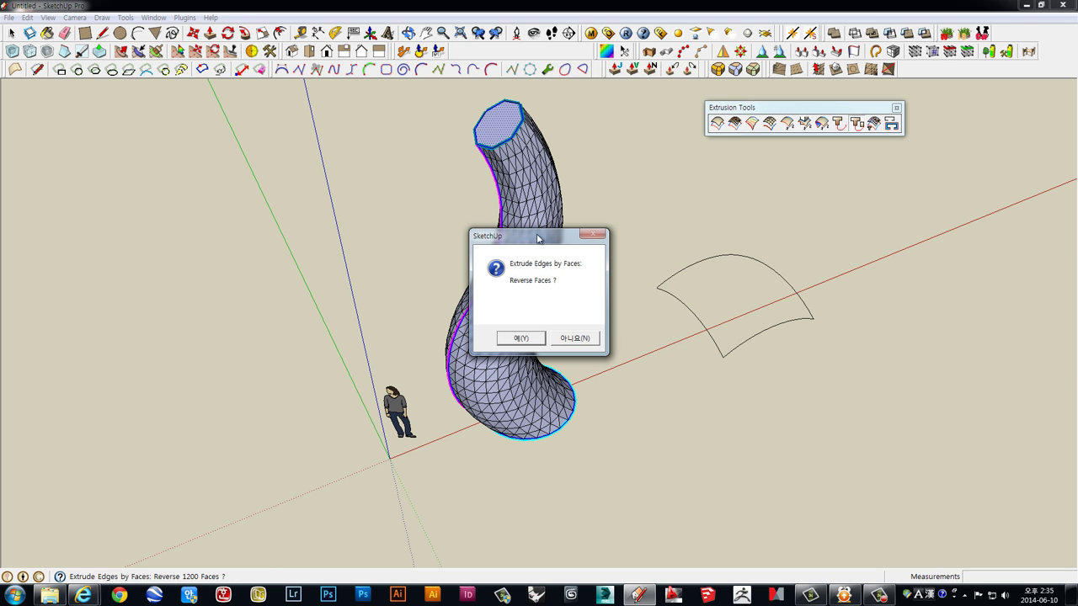
{"action": "left_click_drag", "start_coordinate": [534, 242], "coordinate": [272, 159]}
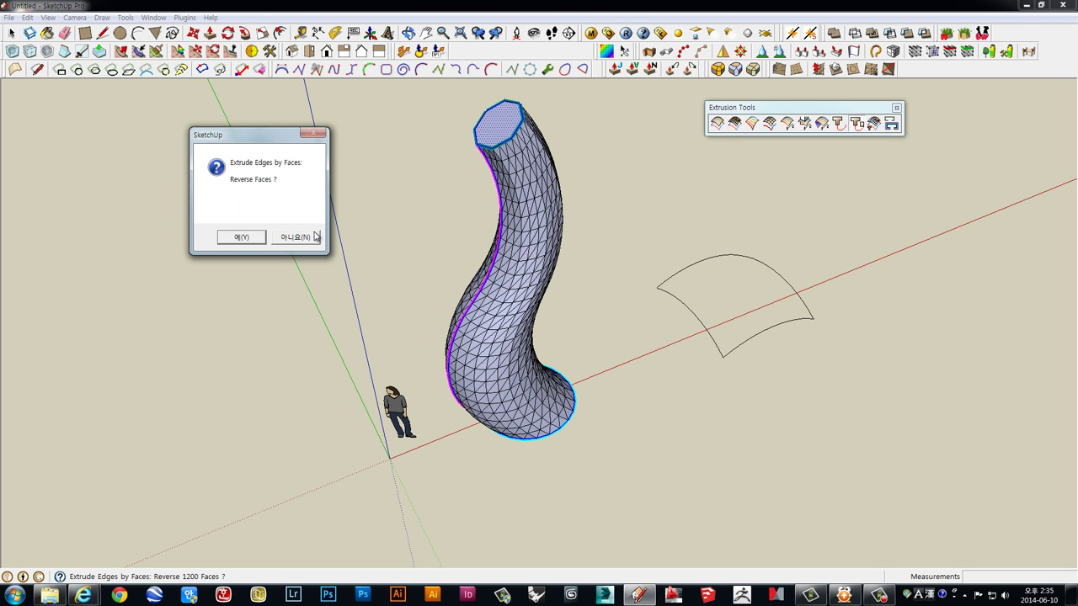
- Answer the prompts: reverse faces Yes, erase coplanar Yes, intersect No, smooth Yes
{"action": "left_click", "coordinate": [257, 239]}
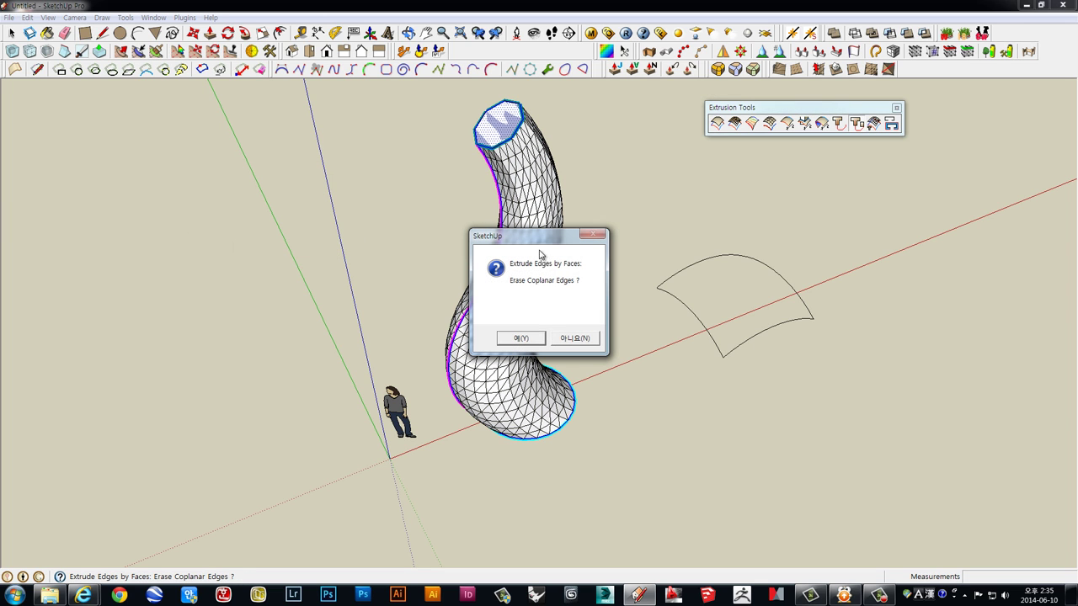
{"action": "left_click", "coordinate": [522, 339]}
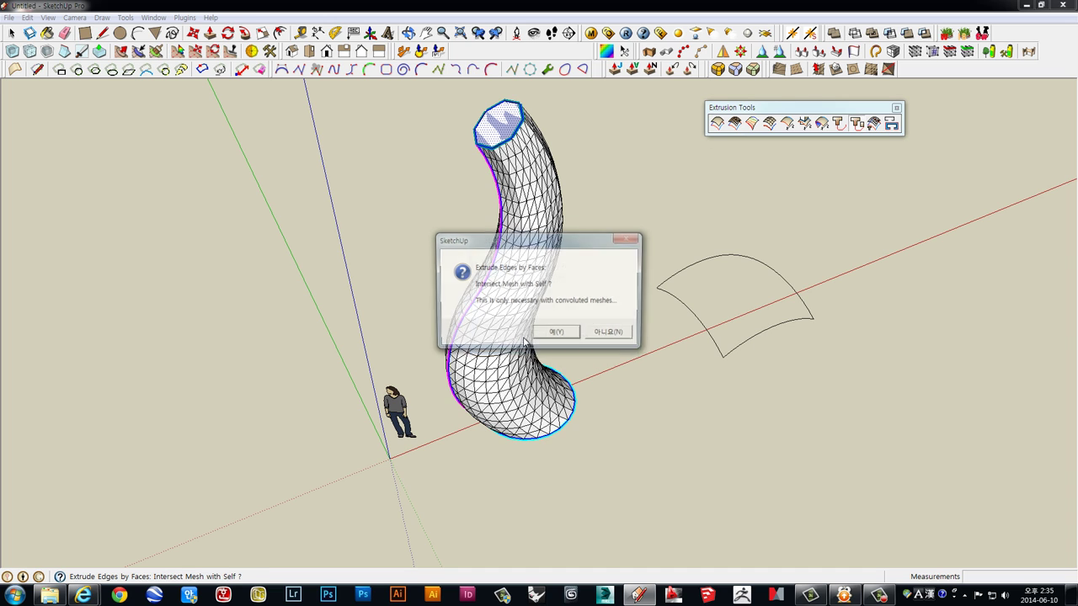
{"action": "left_click", "coordinate": [620, 339]}
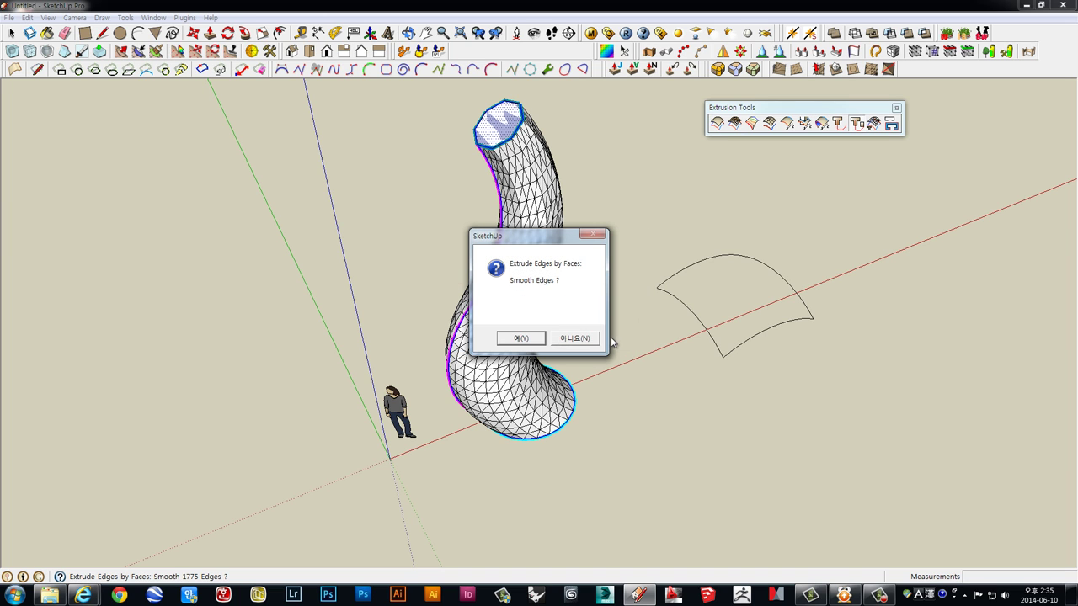
{"action": "left_click", "coordinate": [521, 338]}
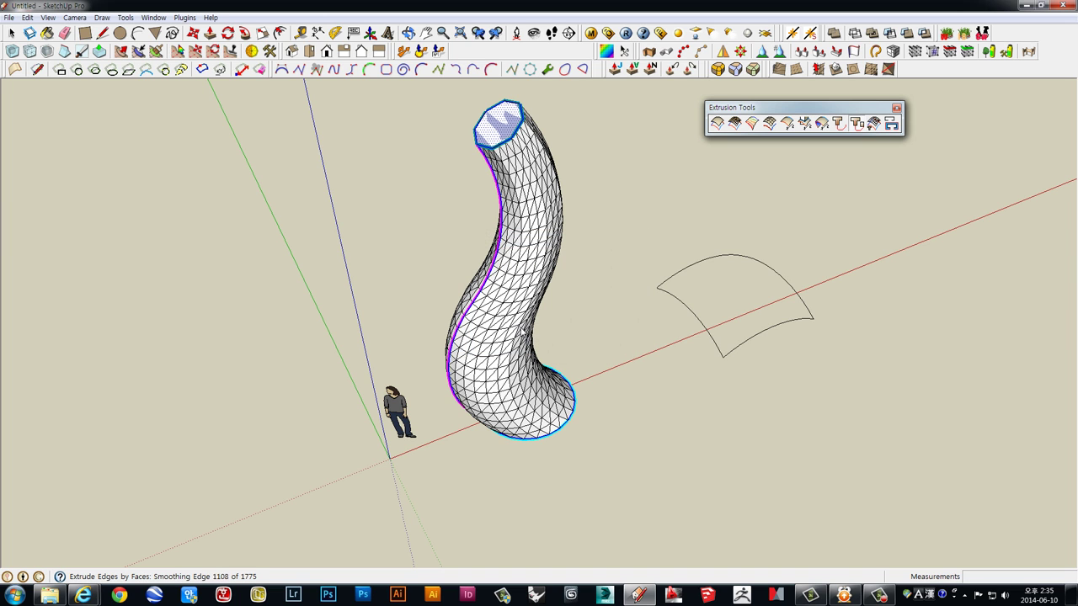
{"action": "mouse_move", "coordinate": [526, 329]}
{"action": "middle_mouse_down"}
{"action": "mouse_move", "coordinate": [818, 351]}
{"action": "mouse_move", "coordinate": [250, 269]}
{"action": "mouse_move", "coordinate": [517, 180]}
{"action": "mouse_move", "coordinate": [545, 313]}
{"action": "mouse_move", "coordinate": [486, 430]}
{"action": "middle_mouse_up"}
- Select the finished tube and pick it up with Move
{"action": "left_click", "coordinate": [517, 181]}
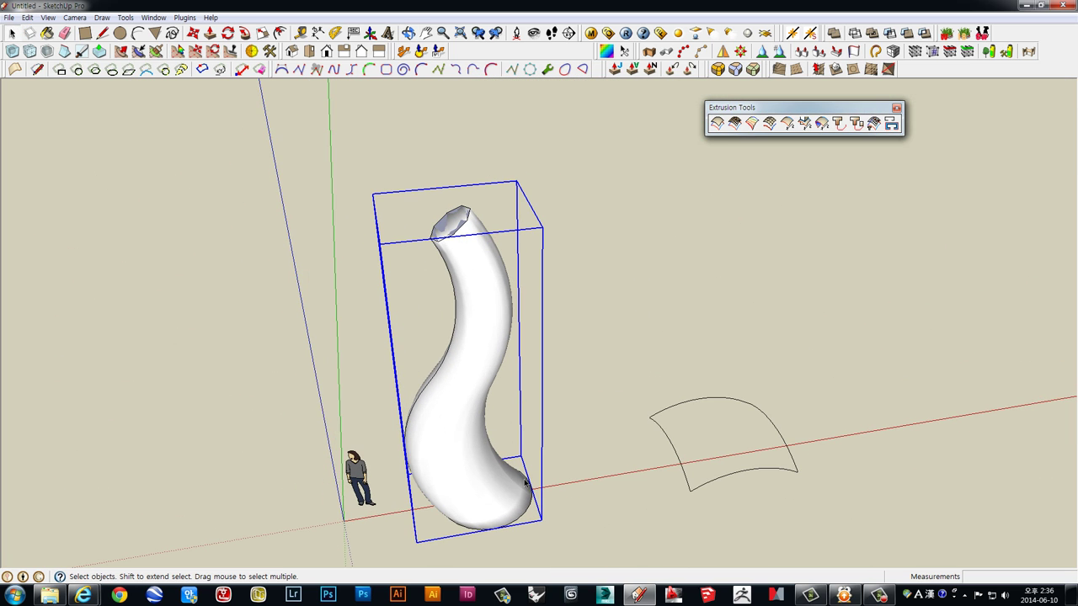
{"action": "key", "text": "m"}
{"action": "left_click", "coordinate": [570, 533]}
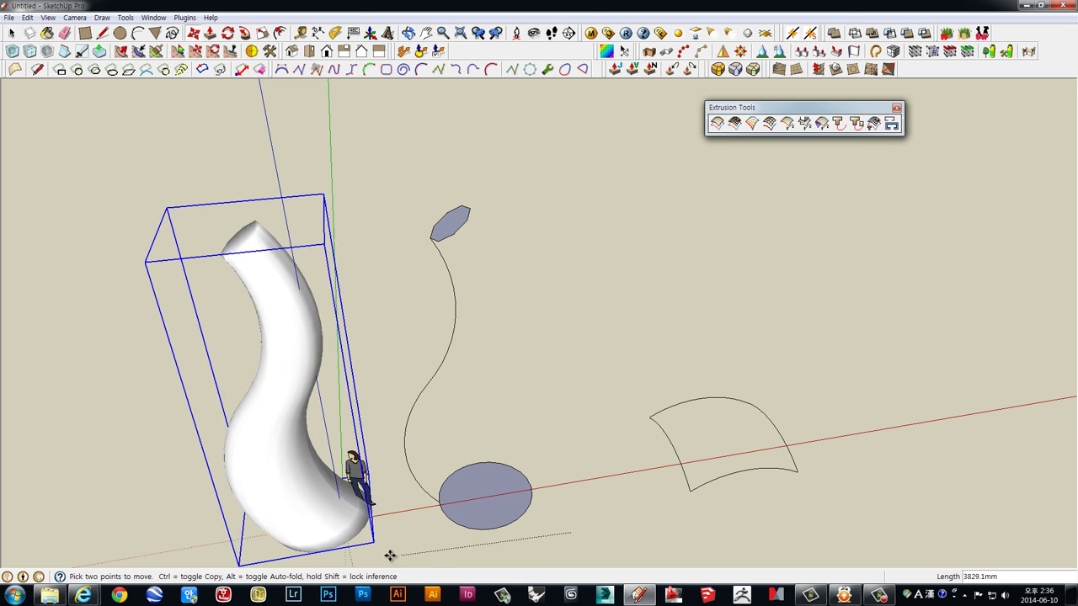
- Place the tube to the left of the original shapes
{"action": "mouse_move", "coordinate": [397, 534]}
{"action": "middle_mouse_down", "text": "shift"}
{"action": "mouse_move", "coordinate": [436, 440]}
{"action": "mouse_move", "coordinate": [500, 385]}
{"action": "mouse_move", "coordinate": [646, 440]}
{"action": "middle_mouse_up", "text": "shift"}
{"action": "left_click", "coordinate": [421, 414]}
{"action": "scroll", "coordinate": [589, 336], "scroll_direction": "up", "scroll_amount": 5}
{"action": "key", "text": "space"}
- Set the tube's Soften/Smooth Edges angle to 0 so its triangle mesh shows
{"action": "left_click", "coordinate": [561, 349]}
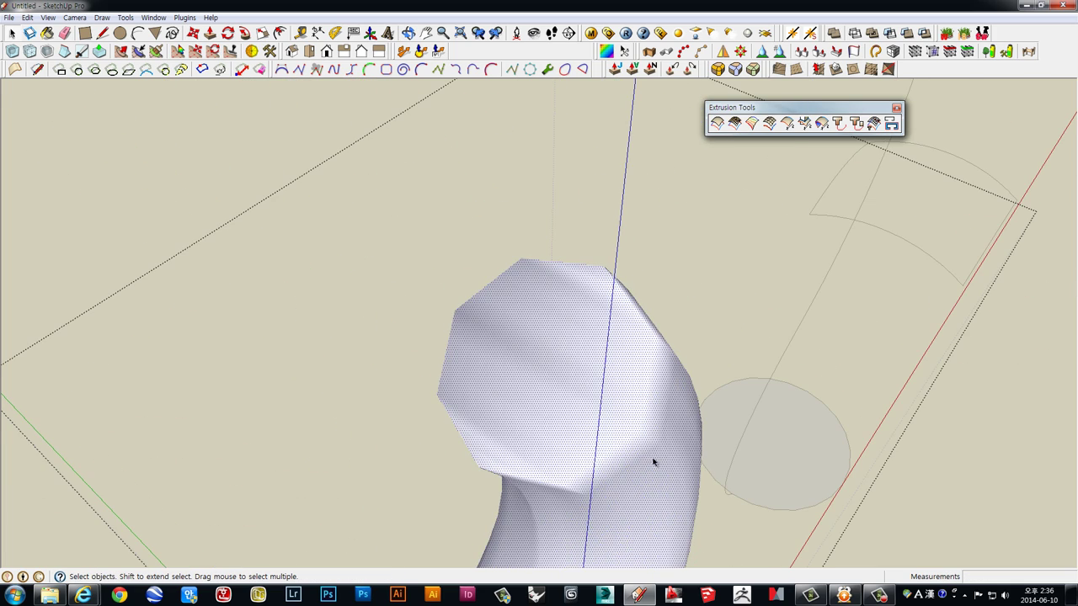
{"action": "scroll", "coordinate": [559, 219], "scroll_direction": "up", "scroll_amount": 3}
{"action": "triple_click", "coordinate": [513, 179]}
{"action": "right_click", "coordinate": [559, 178]}
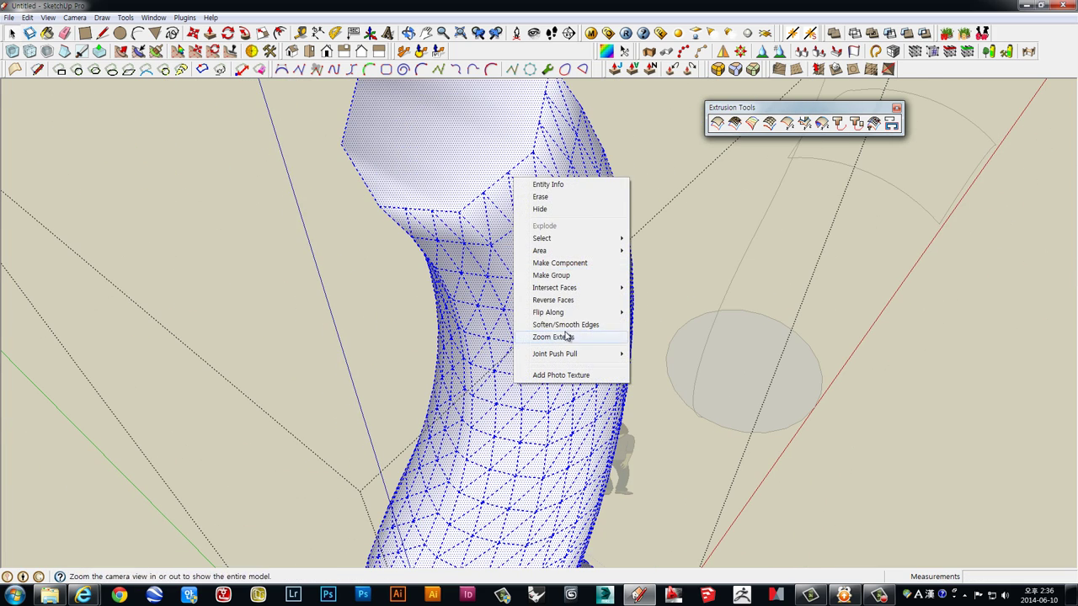
{"action": "left_click", "coordinate": [572, 335]}
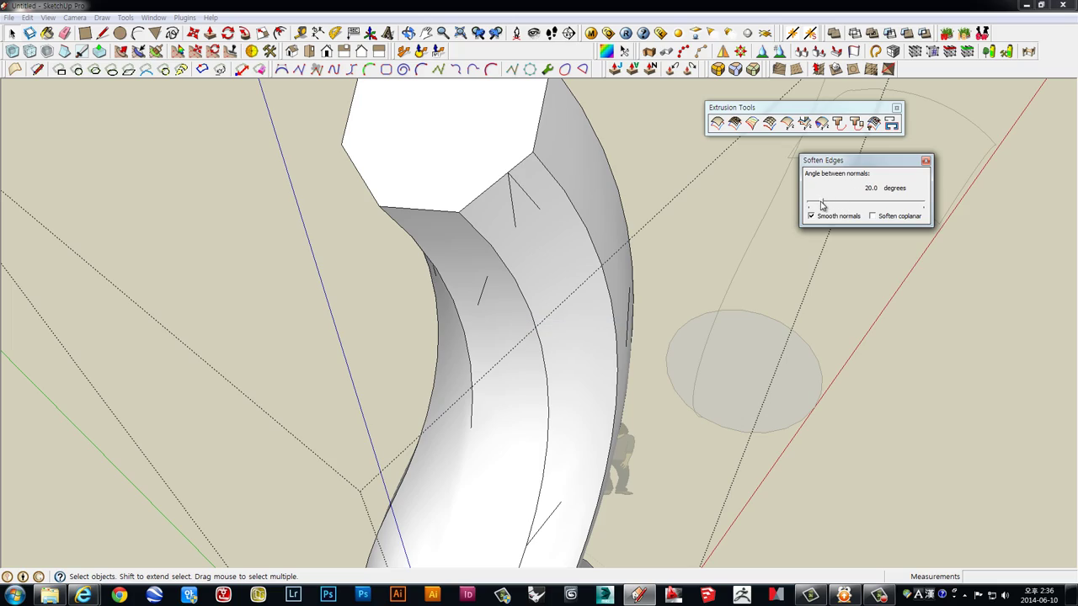
{"action": "left_click_drag", "start_coordinate": [821, 205], "coordinate": [809, 205]}
{"action": "mouse_move", "coordinate": [710, 260]}
{"action": "middle_mouse_down"}
{"action": "mouse_move", "coordinate": [589, 320]}
{"action": "mouse_move", "coordinate": [572, 282]}
{"action": "mouse_move", "coordinate": [421, 279]}
{"action": "mouse_move", "coordinate": [434, 364]}
{"action": "middle_mouse_up"}
{"action": "scroll", "coordinate": [548, 330], "scroll_direction": "down", "scroll_amount": 3}
{"action": "left_click", "coordinate": [573, 282]}
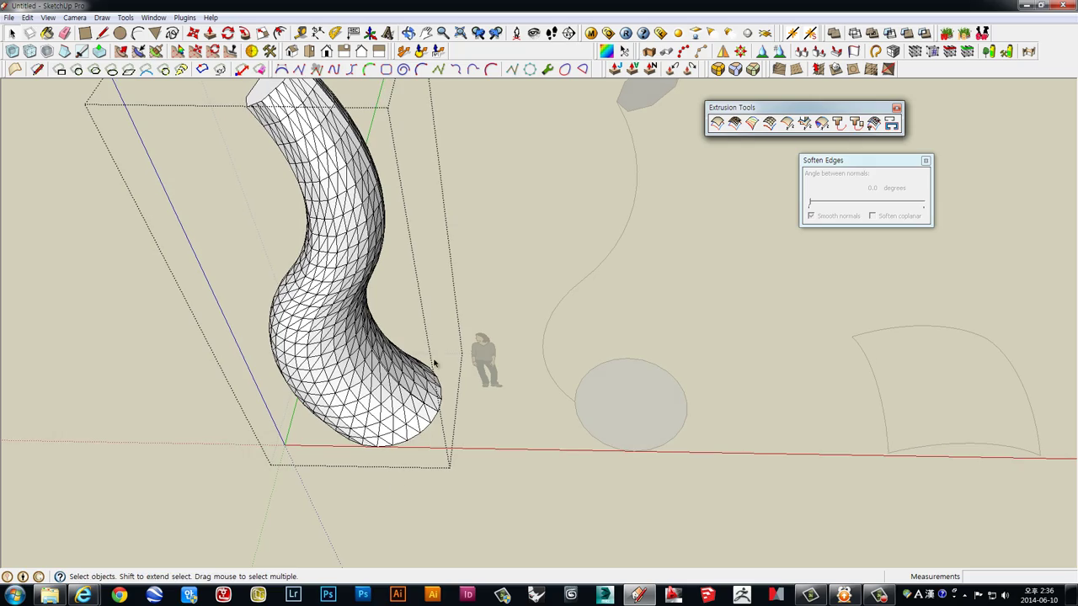
{"action": "mouse_move", "coordinate": [325, 386]}
{"action": "middle_mouse_down"}
{"action": "mouse_move", "coordinate": [505, 320]}
{"action": "mouse_move", "coordinate": [833, 281]}
{"action": "mouse_move", "coordinate": [733, 208]}
{"action": "mouse_move", "coordinate": [659, 174]}
{"action": "mouse_move", "coordinate": [830, 175]}
{"action": "mouse_move", "coordinate": [724, 379]}
{"action": "middle_mouse_up"}
{"action": "scroll", "coordinate": [506, 320], "scroll_direction": "up", "scroll_amount": 3}
{"action": "scroll", "coordinate": [753, 443], "scroll_direction": "down", "scroll_amount": 3}
{"action": "scroll", "coordinate": [753, 443], "scroll_direction": "down", "scroll_amount": 2}
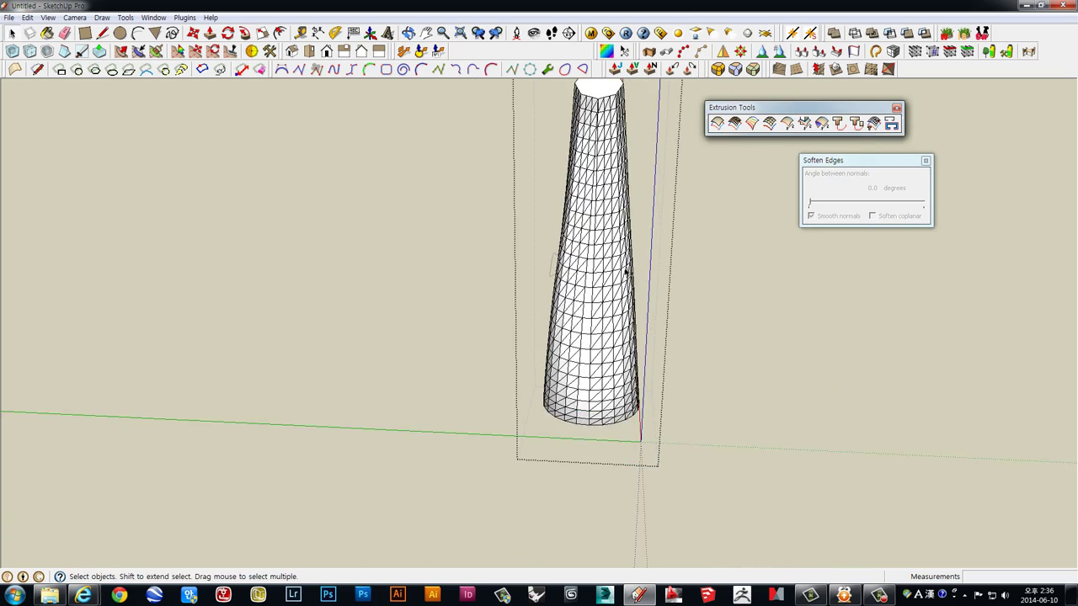
{"action": "mouse_move", "coordinate": [753, 443]}
{"action": "middle_mouse_down"}
{"action": "mouse_move", "coordinate": [630, 301]}
{"action": "mouse_move", "coordinate": [626, 233]}
{"action": "middle_mouse_up"}
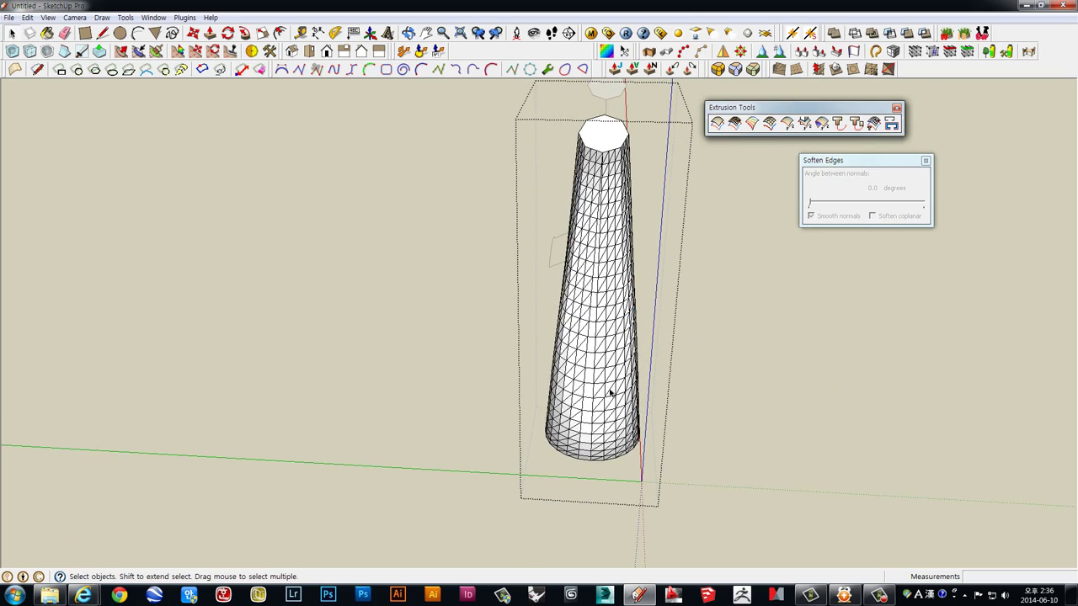
{"action": "middle_click_drag", "start_coordinate": [610, 394], "coordinate": [578, 256]}
{"action": "middle_click_drag", "start_coordinate": [403, 292], "coordinate": [393, 376]}
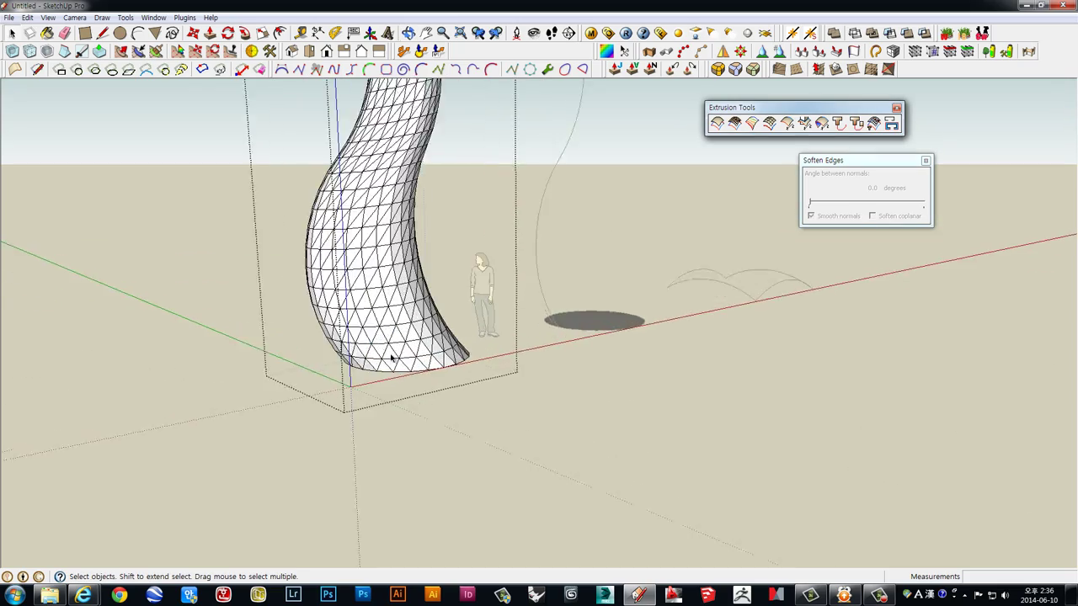
{"action": "scroll", "coordinate": [393, 376], "scroll_direction": "up", "scroll_amount": 3}
{"action": "middle_click_drag", "start_coordinate": [422, 327], "coordinate": [533, 443]}
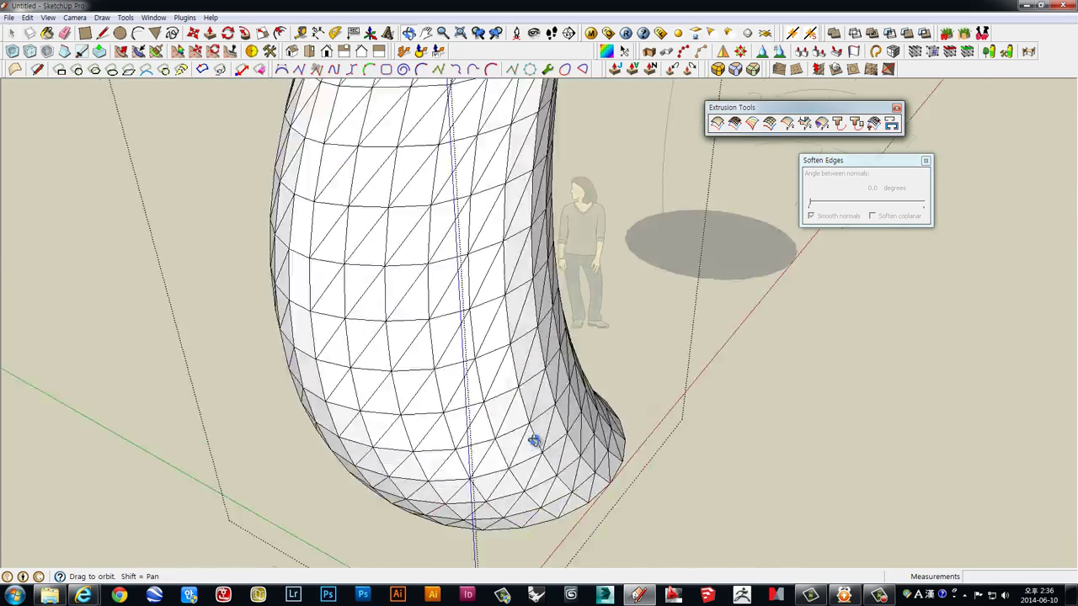
{"action": "mouse_move", "coordinate": [548, 244]}
{"action": "middle_mouse_down"}
{"action": "mouse_move", "coordinate": [584, 271]}
{"action": "mouse_move", "coordinate": [529, 311]}
{"action": "middle_mouse_up"}
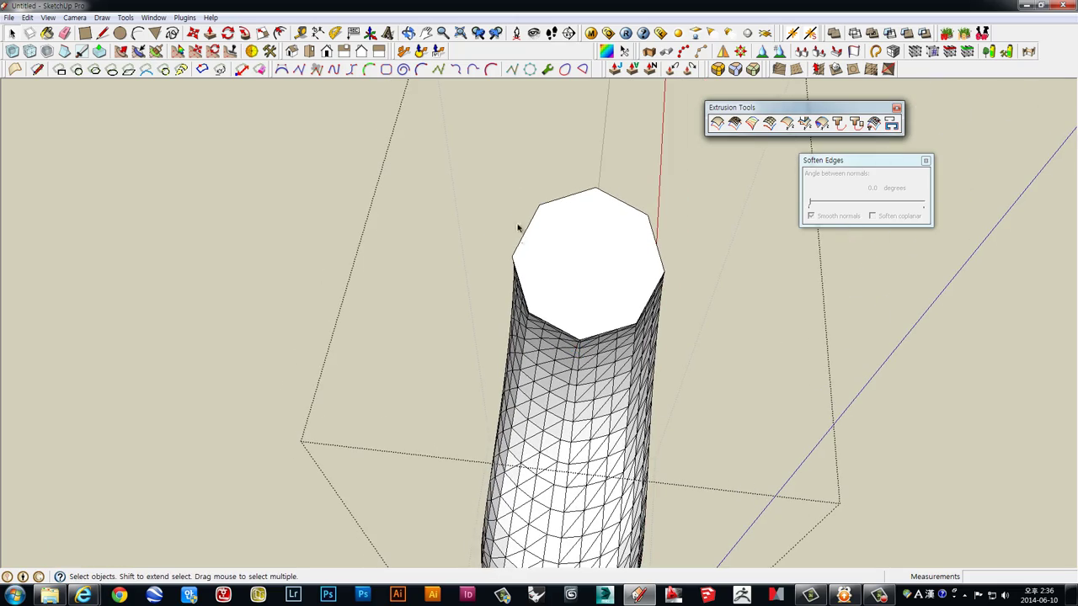
{"action": "mouse_move", "coordinate": [604, 185]}
{"action": "middle_mouse_down"}
{"action": "mouse_move", "coordinate": [397, 217]}
{"action": "mouse_move", "coordinate": [431, 332]}
{"action": "mouse_move", "coordinate": [349, 438]}
{"action": "middle_mouse_up"}
{"action": "scroll", "coordinate": [397, 217], "scroll_direction": "down", "scroll_amount": 2}
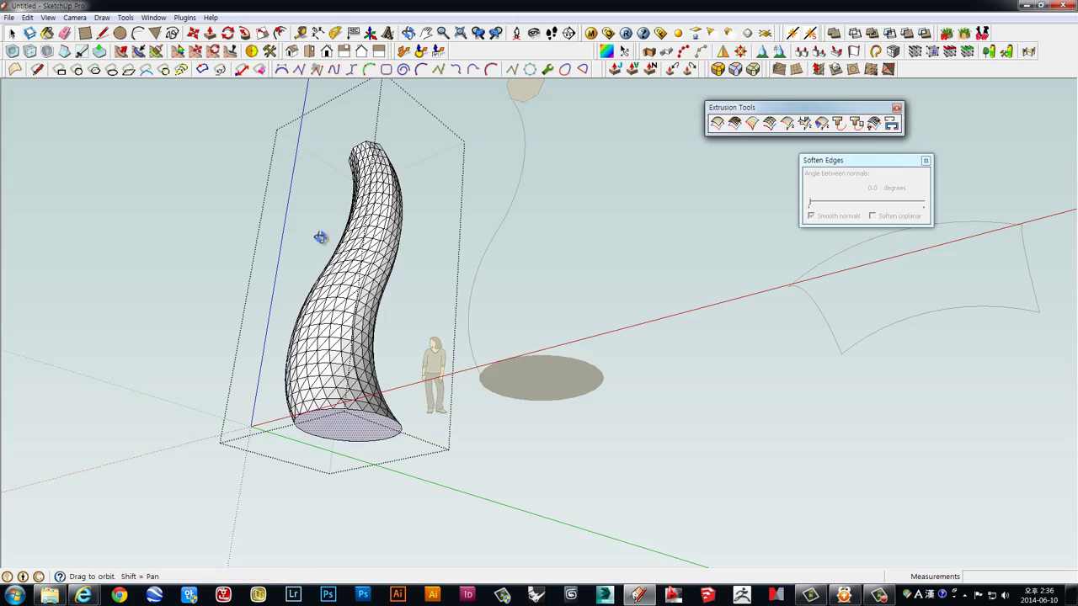
{"action": "mouse_move", "coordinate": [319, 236]}
{"action": "middle_mouse_down"}
{"action": "mouse_move", "coordinate": [263, 189]}
{"action": "mouse_move", "coordinate": [450, 294]}
{"action": "mouse_move", "coordinate": [294, 222]}
{"action": "mouse_move", "coordinate": [356, 272]}
{"action": "mouse_move", "coordinate": [447, 303]}
{"action": "mouse_move", "coordinate": [662, 301]}
{"action": "mouse_move", "coordinate": [699, 258]}
{"action": "mouse_move", "coordinate": [676, 149]}
{"action": "mouse_move", "coordinate": [582, 474]}
{"action": "mouse_move", "coordinate": [607, 316]}
{"action": "mouse_move", "coordinate": [645, 344]}
{"action": "mouse_move", "coordinate": [632, 255]}
{"action": "mouse_move", "coordinate": [604, 361]}
{"action": "mouse_move", "coordinate": [488, 545]}
{"action": "mouse_move", "coordinate": [413, 469]}
{"action": "mouse_move", "coordinate": [428, 380]}
{"action": "mouse_move", "coordinate": [379, 317]}
{"action": "middle_mouse_up"}
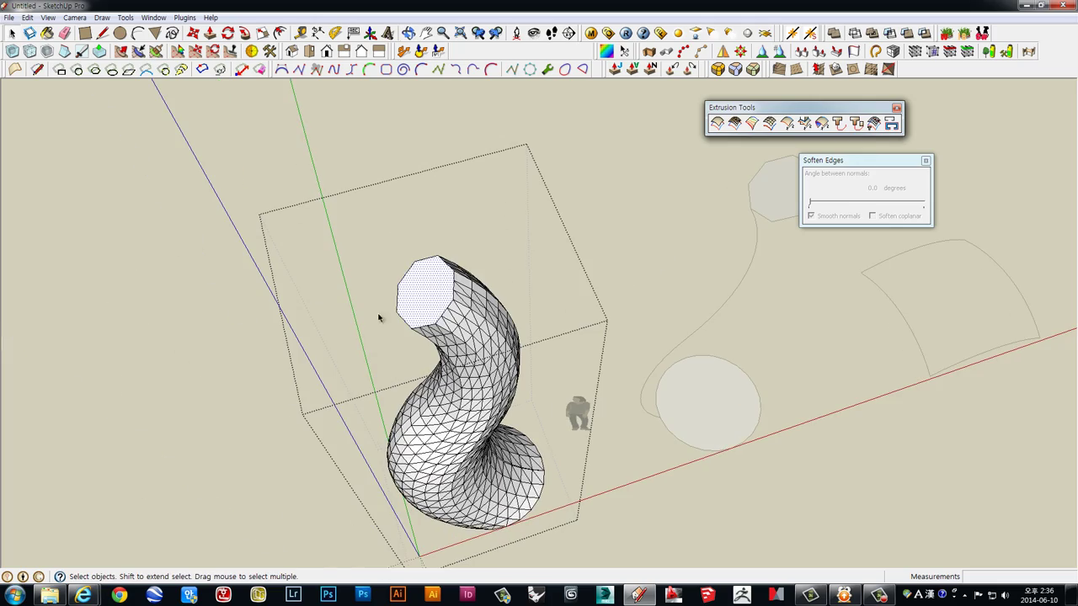
{"action": "mouse_move", "coordinate": [480, 329]}
{"action": "middle_mouse_down"}
{"action": "mouse_move", "coordinate": [409, 281]}
{"action": "mouse_move", "coordinate": [4, 251]}
{"action": "mouse_move", "coordinate": [233, 262]}
{"action": "mouse_move", "coordinate": [440, 317]}
{"action": "mouse_move", "coordinate": [607, 300]}
{"action": "mouse_move", "coordinate": [866, 235]}
{"action": "middle_mouse_up"}
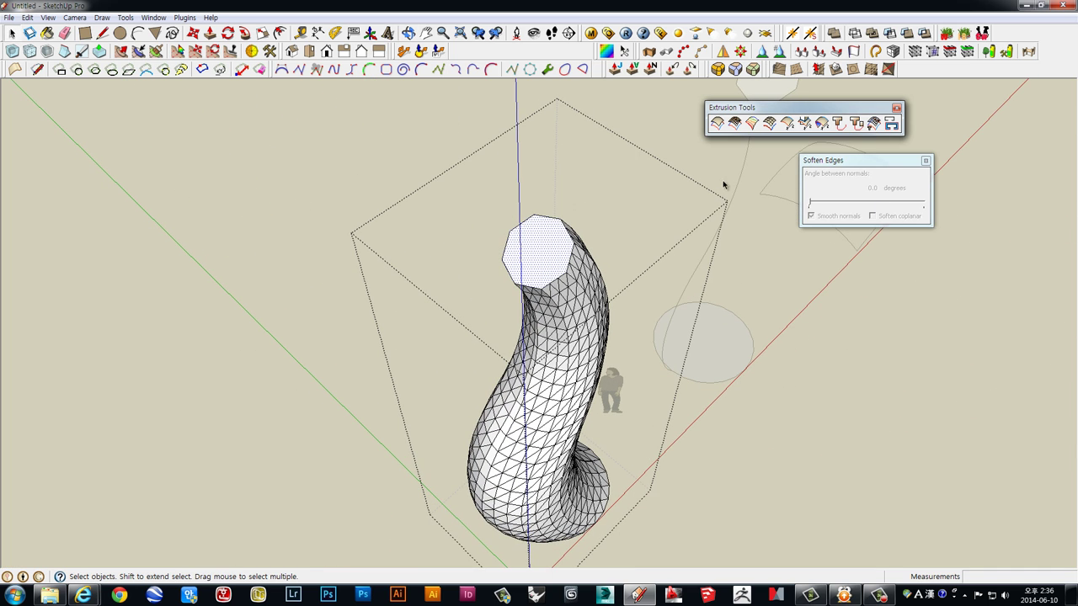
{"action": "left_click", "coordinate": [612, 201]}
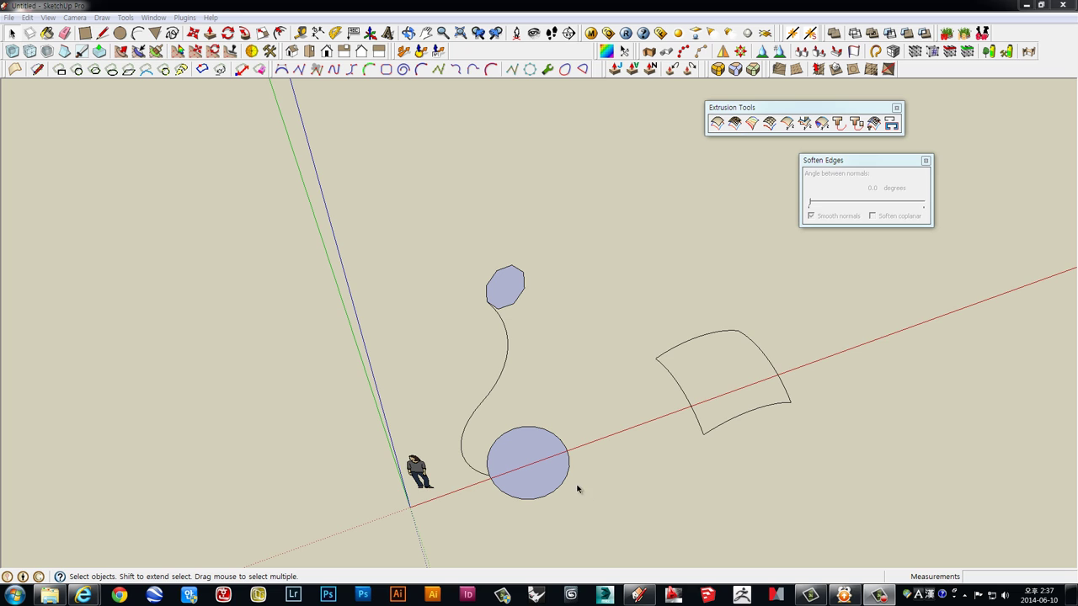
- Delete the octagon, S-curve and circle
{"action": "left_click_drag", "start_coordinate": [576, 504], "coordinate": [450, 256]}
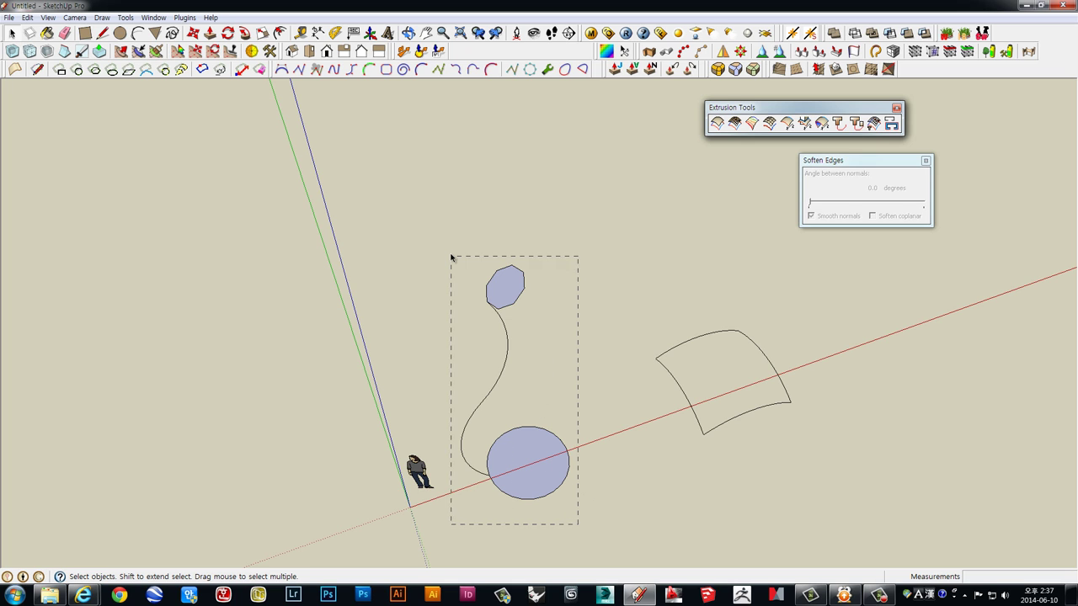
{"action": "key", "text": "Delete"}
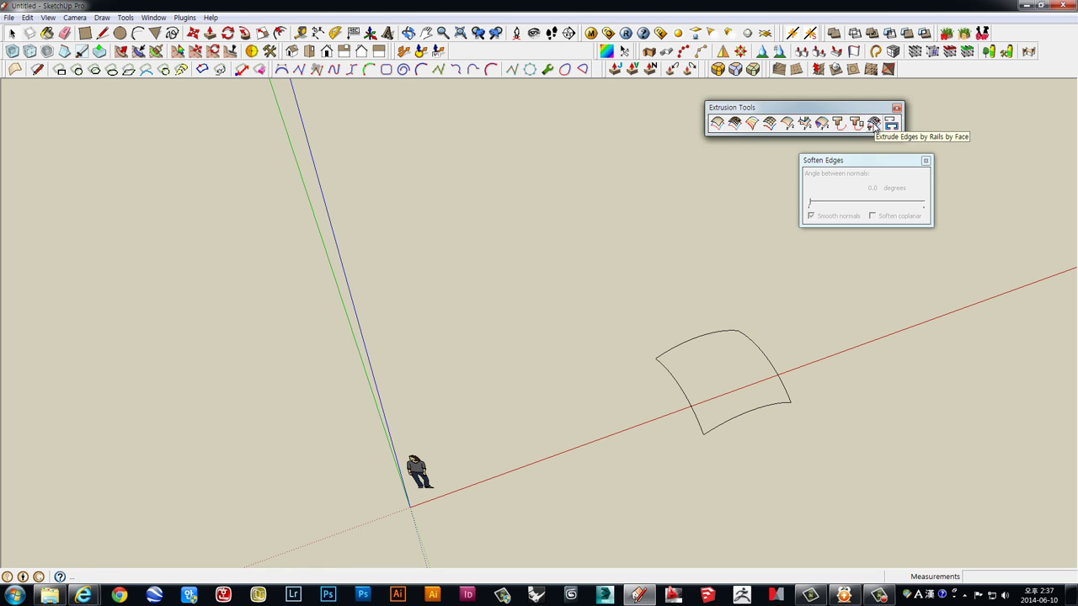
{"action": "middle_click_drag", "start_coordinate": [763, 281], "coordinate": [823, 380]}
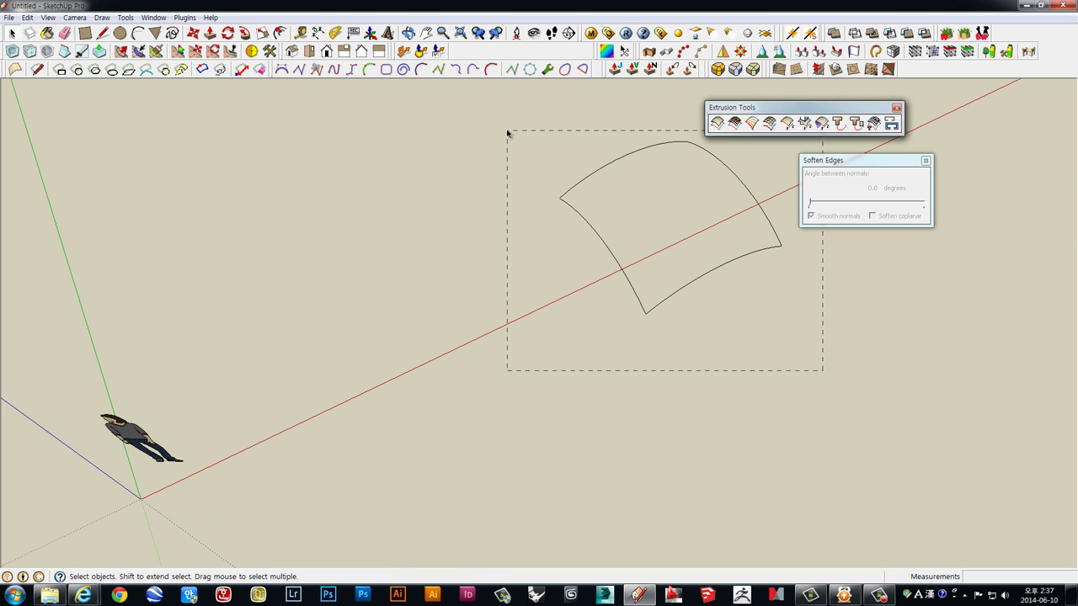
- Copy the whole curved frame with Move+Ctrl beside the original
{"action": "left_click_drag", "start_coordinate": [822, 370], "coordinate": [508, 133]}
{"action": "middle_click_drag", "start_coordinate": [508, 133], "coordinate": [615, 368]}
{"action": "key", "text": "m"}
{"action": "left_click", "coordinate": [794, 356]}
{"action": "key", "text": "ctrl"}
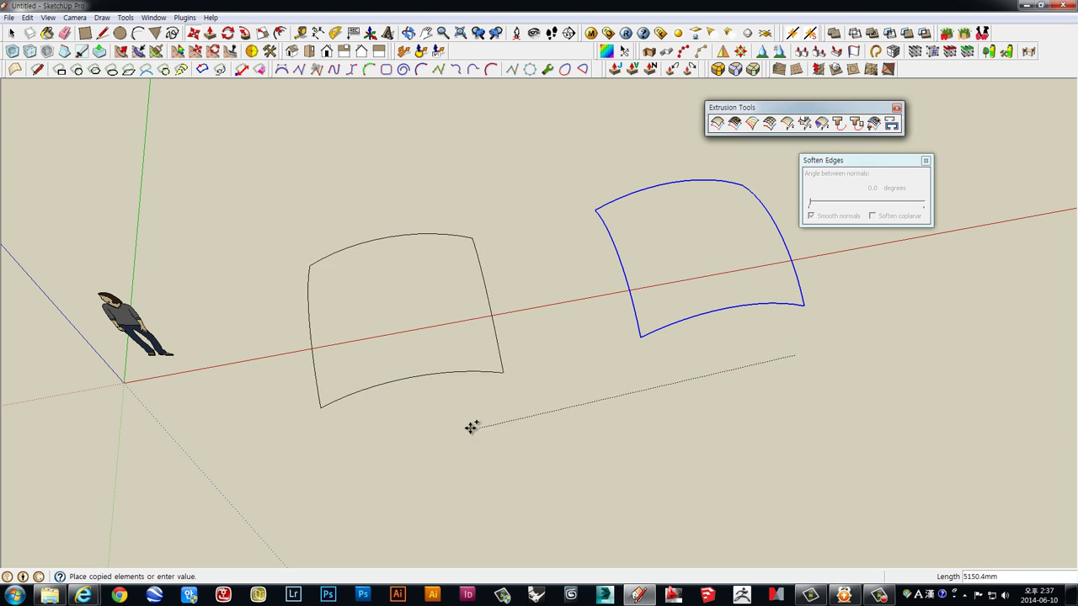
{"action": "left_click", "coordinate": [426, 428]}
{"action": "mouse_move", "coordinate": [413, 447]}
{"action": "middle_mouse_down"}
{"action": "mouse_move", "coordinate": [508, 339]}
{"action": "mouse_move", "coordinate": [496, 323]}
{"action": "mouse_move", "coordinate": [506, 294]}
{"action": "mouse_move", "coordinate": [481, 308]}
{"action": "middle_mouse_up"}
- Scale the copied frame down into a lower shape
{"action": "key", "text": "s"}
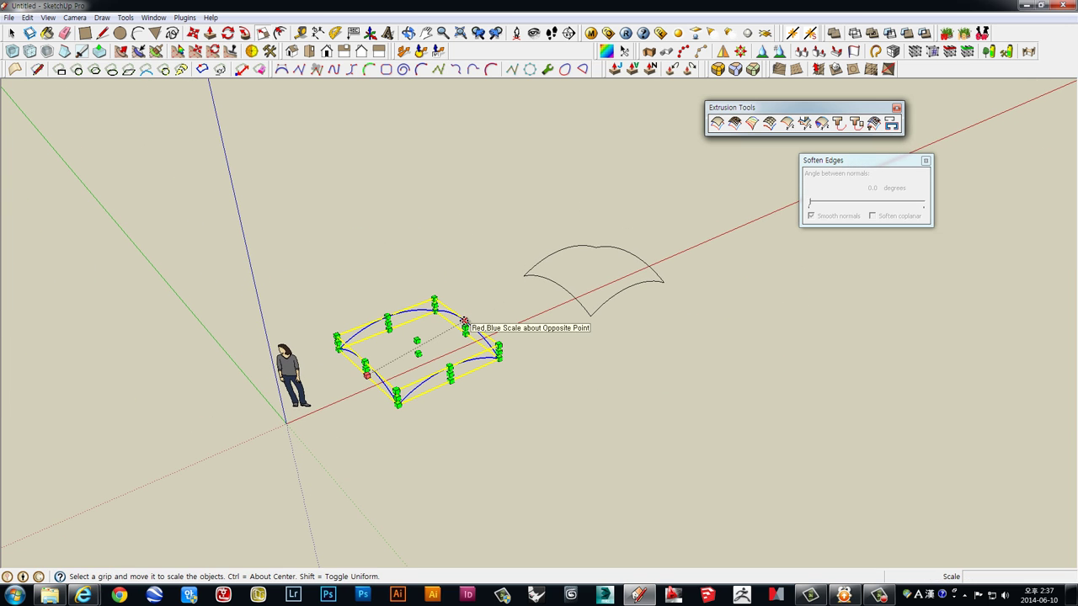
{"action": "key", "text": "space"}
{"action": "scroll", "coordinate": [471, 322], "scroll_direction": "up", "scroll_amount": 2}
- Scale the right arched edge to 3.00 in red, making a tall arch
{"action": "left_click", "coordinate": [454, 333]}
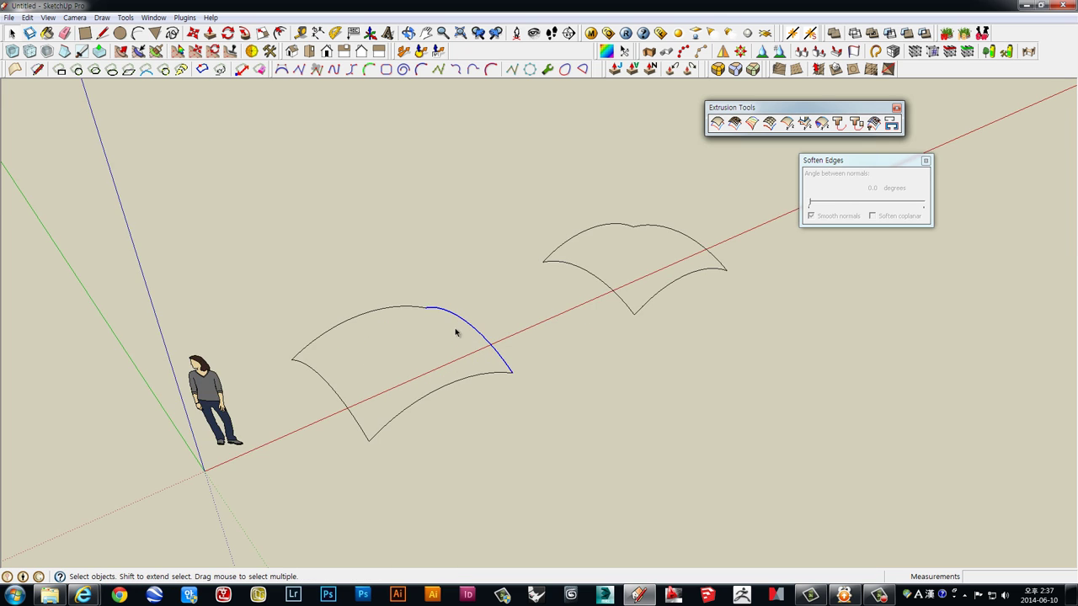
{"action": "scroll", "coordinate": [455, 332], "scroll_direction": "up", "scroll_amount": 2}
{"action": "key", "text": "s"}
{"action": "left_click_drag", "start_coordinate": [464, 316], "coordinate": [465, 267]}
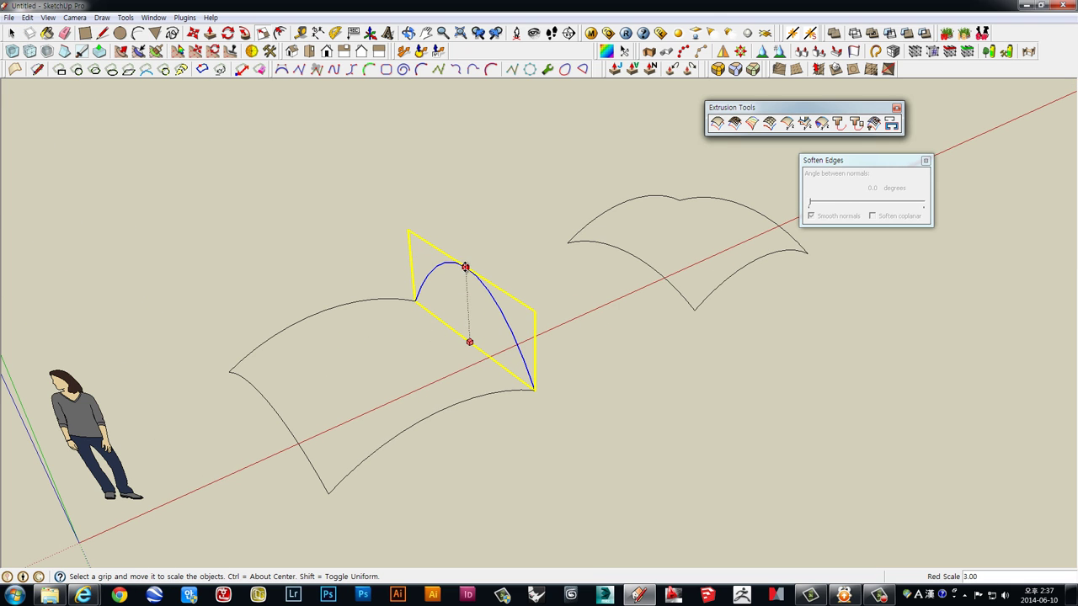
{"action": "key", "text": "space"}
- Scale the lower-left curve by -1.57 so it bows the opposite way
{"action": "left_click", "coordinate": [259, 425]}
{"action": "middle_click_drag", "start_coordinate": [306, 345], "coordinate": [355, 326]}
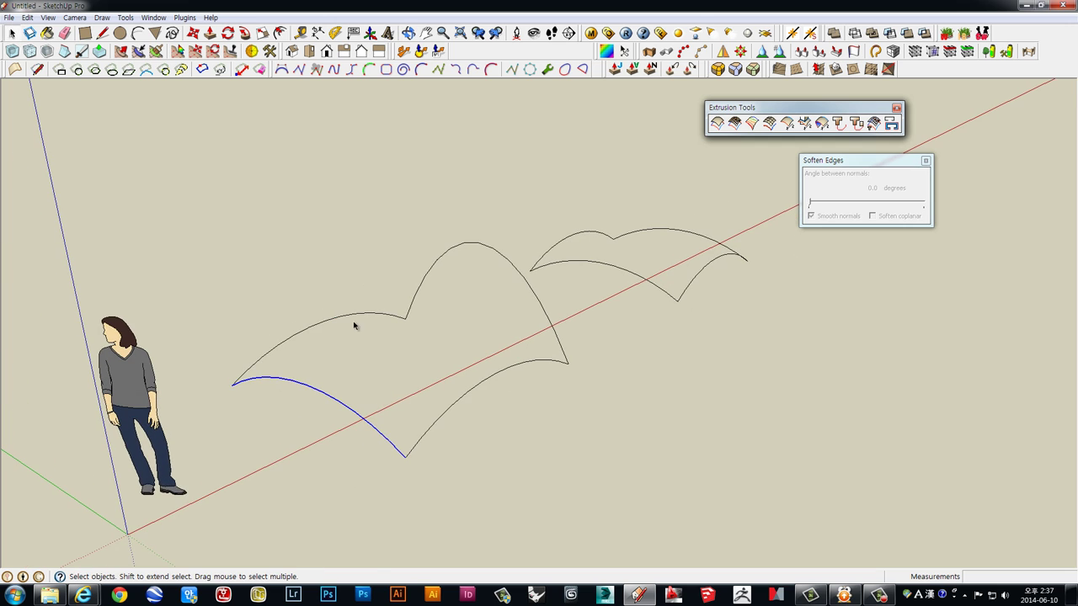
{"action": "key", "text": "s"}
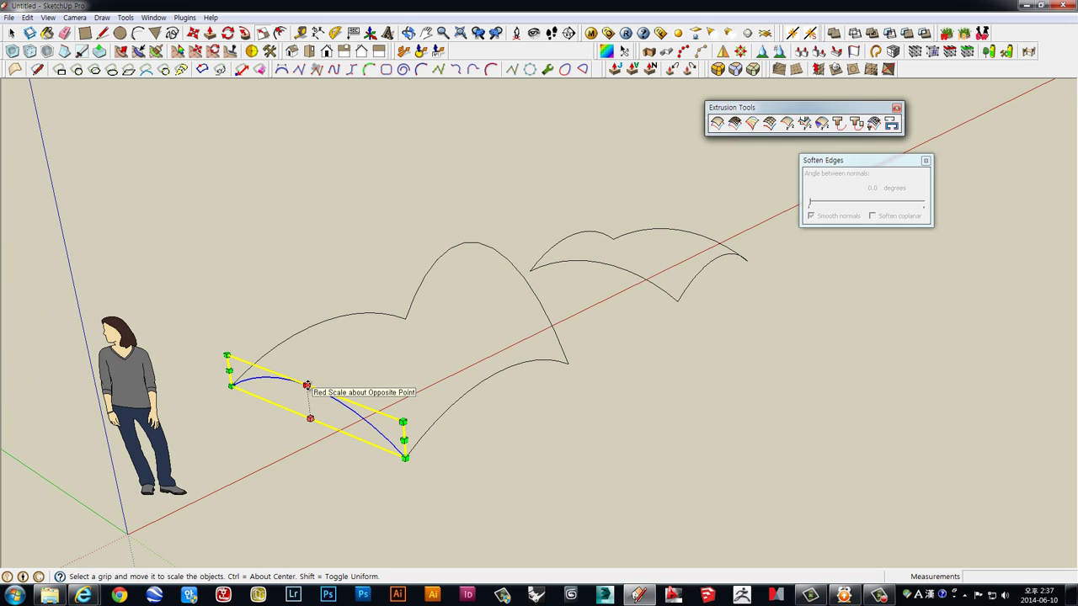
{"action": "left_click_drag", "start_coordinate": [306, 385], "coordinate": [308, 416]}
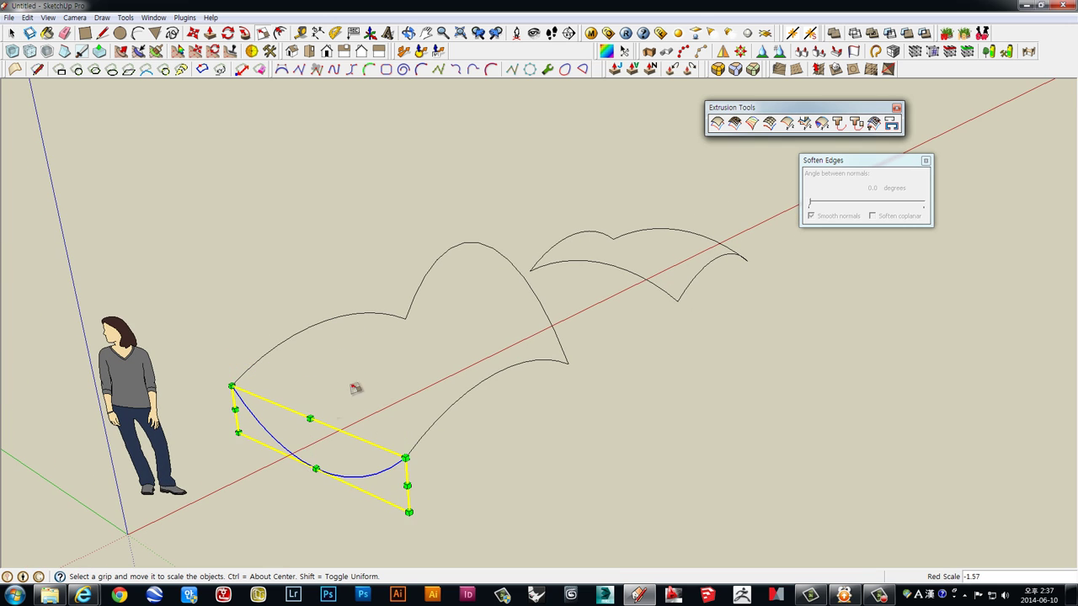
{"action": "mouse_move", "coordinate": [356, 385]}
{"action": "middle_mouse_down"}
{"action": "mouse_move", "coordinate": [302, 421]}
{"action": "mouse_move", "coordinate": [469, 330]}
{"action": "mouse_move", "coordinate": [521, 343]}
{"action": "middle_mouse_up"}
{"action": "key", "text": "space"}
{"action": "left_click", "coordinate": [469, 329]}
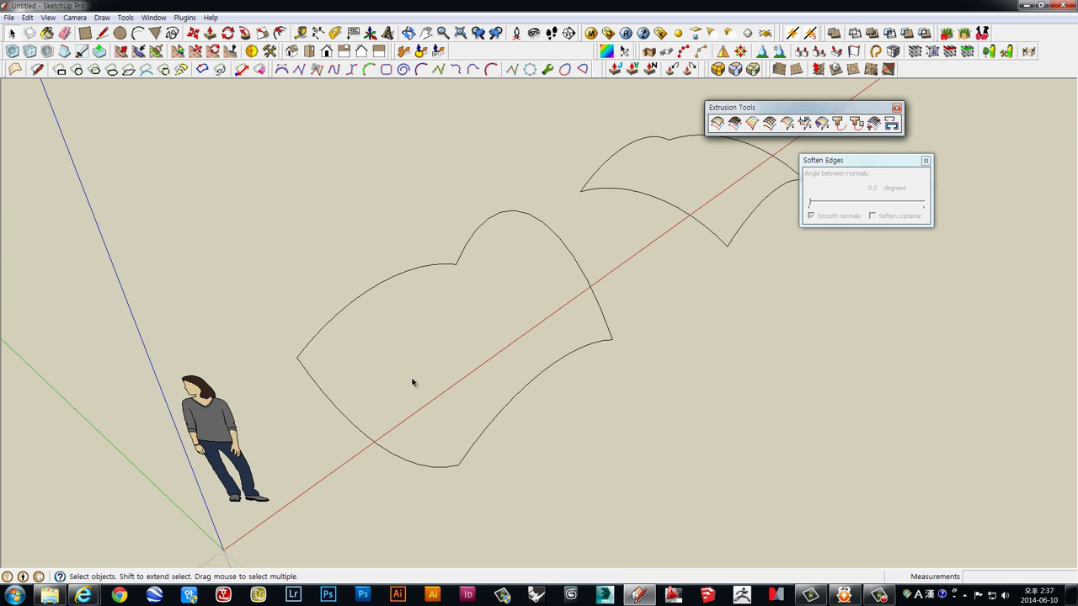
{"action": "middle_click_drag", "start_coordinate": [414, 380], "coordinate": [760, 165]}
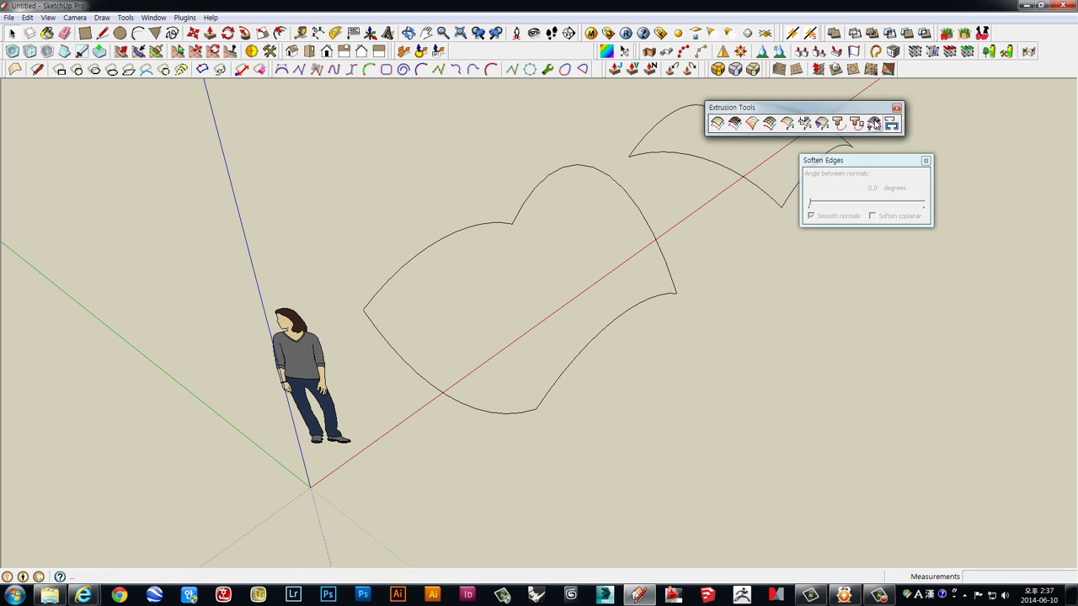
{"action": "mouse_move", "coordinate": [874, 124]}
{"action": "middle_mouse_down"}
{"action": "mouse_move", "coordinate": [565, 349]}
{"action": "mouse_move", "coordinate": [157, 69]}
{"action": "middle_mouse_up"}
- Draw a small square face on the ground near the axes origin
{"action": "left_click", "coordinate": [85, 34]}
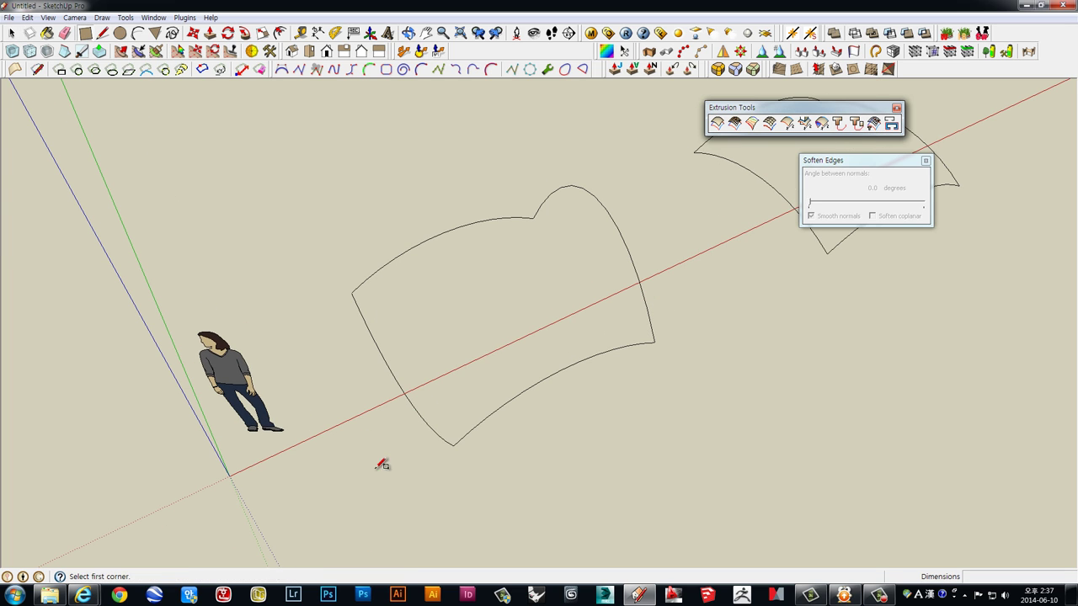
{"action": "scroll", "coordinate": [373, 464], "scroll_direction": "up", "scroll_amount": 3}
{"action": "scroll", "coordinate": [348, 469], "scroll_direction": "up", "scroll_amount": 2}
{"action": "left_click", "coordinate": [291, 460]}
{"action": "left_click", "coordinate": [321, 463]}
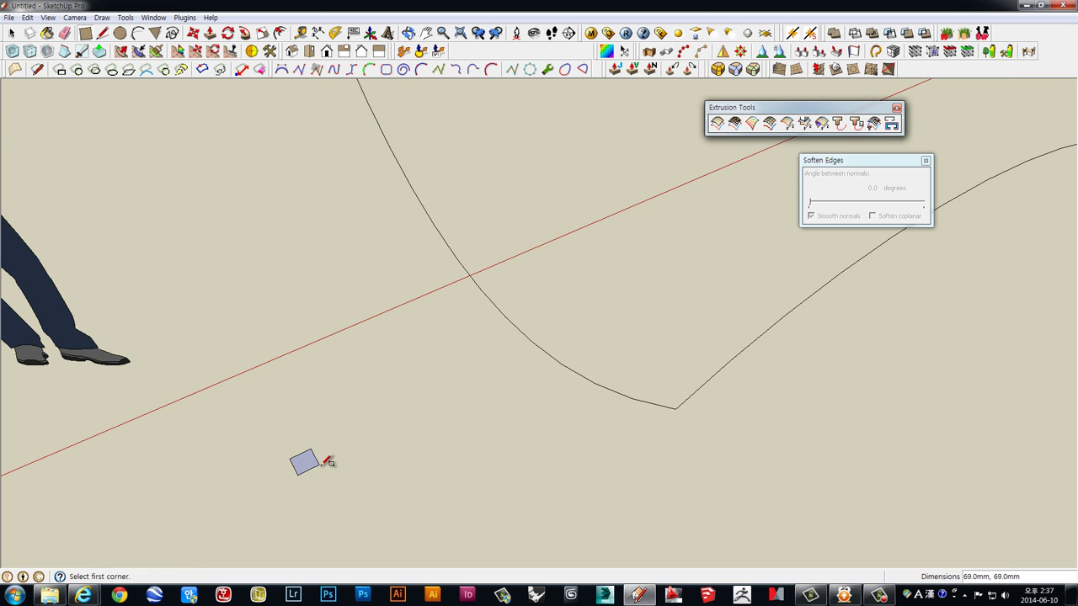
{"action": "scroll", "coordinate": [303, 471], "scroll_direction": "up", "scroll_amount": 3}
{"action": "mouse_move", "coordinate": [301, 493]}
{"action": "middle_mouse_down"}
{"action": "mouse_move", "coordinate": [415, 481]}
{"action": "mouse_move", "coordinate": [284, 413]}
{"action": "middle_mouse_up"}
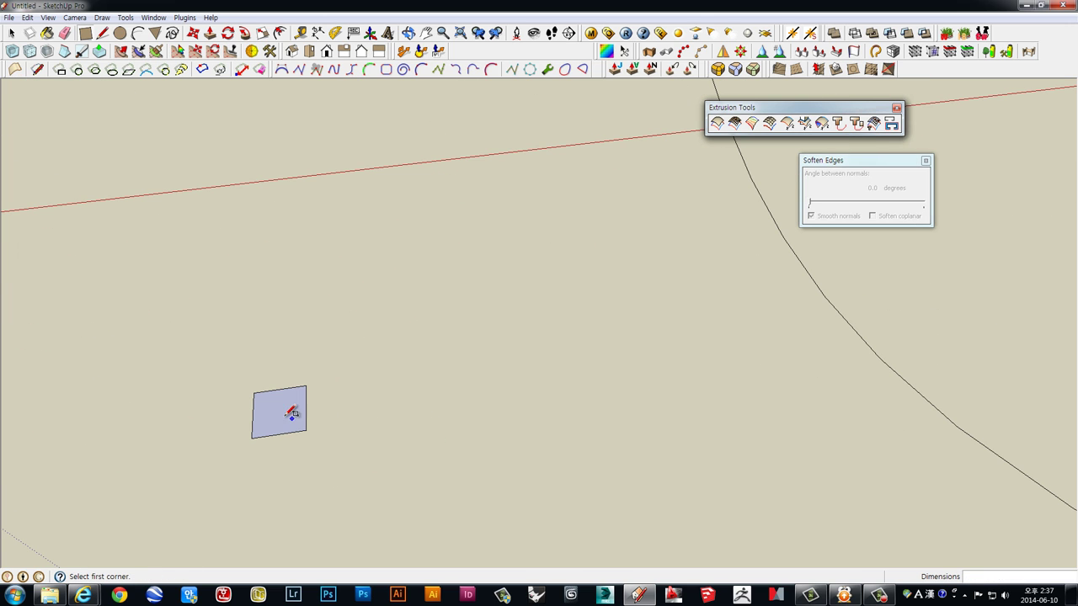
{"action": "left_click", "coordinate": [253, 392]}
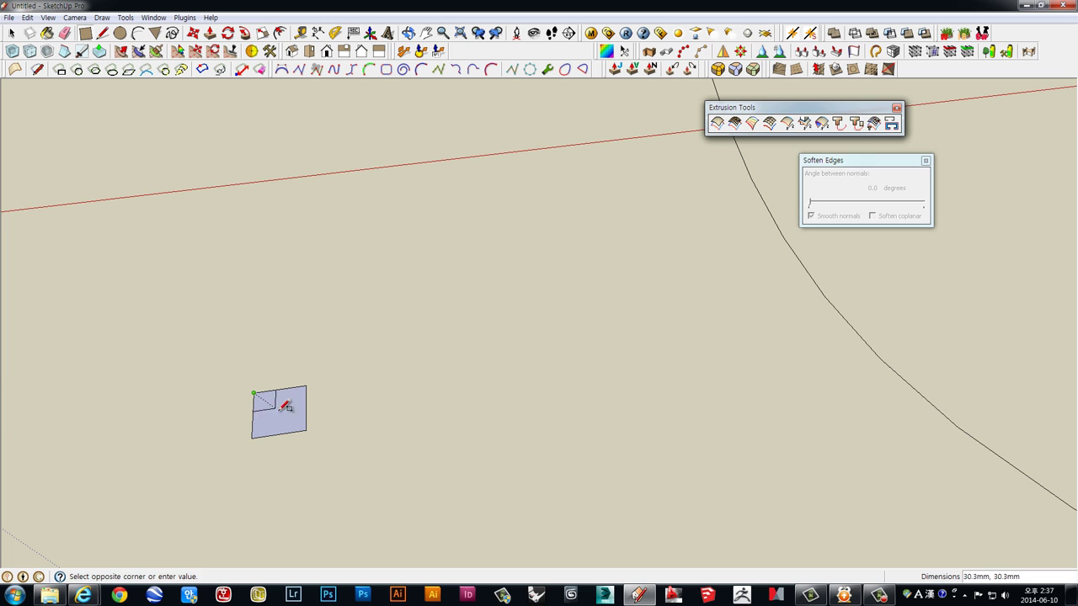
{"action": "key", "text": "space"}
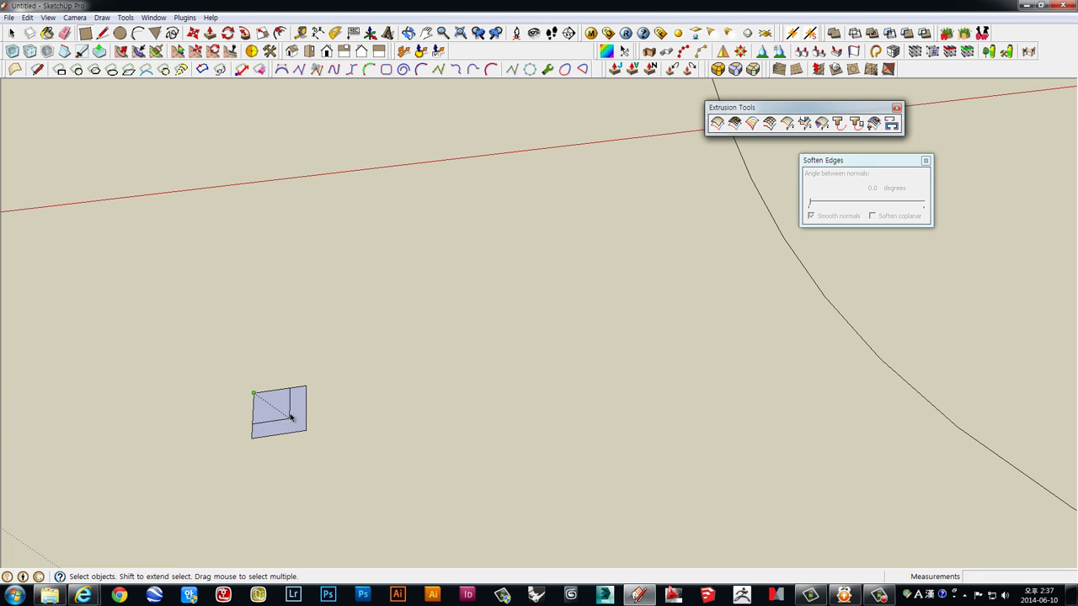
{"action": "left_click", "coordinate": [287, 404]}
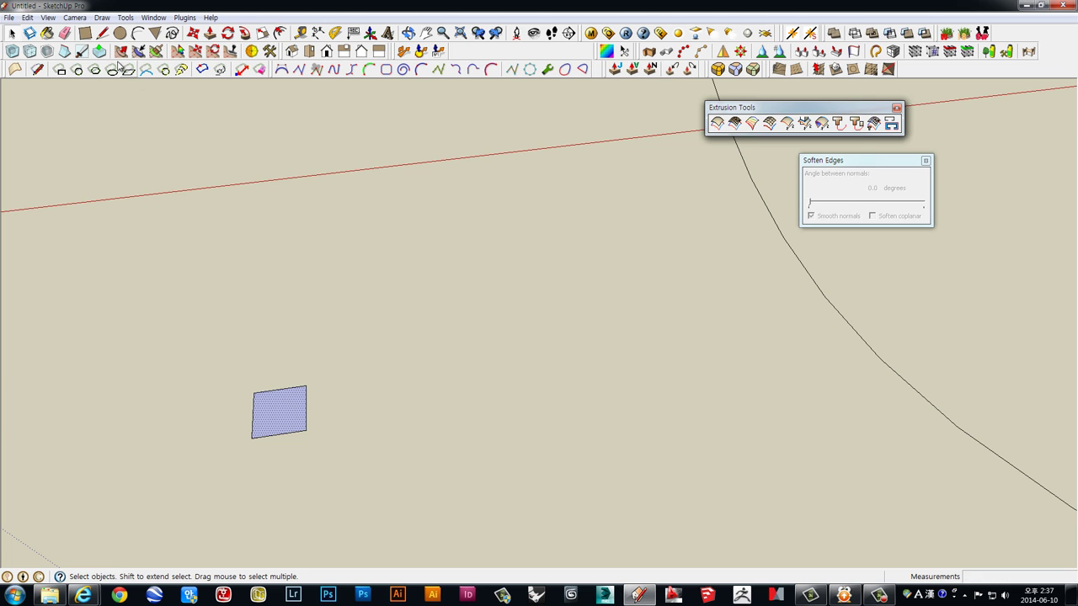
- Split the square with a diagonal line and erase the cut-off left triangle
{"action": "left_click", "coordinate": [102, 34]}
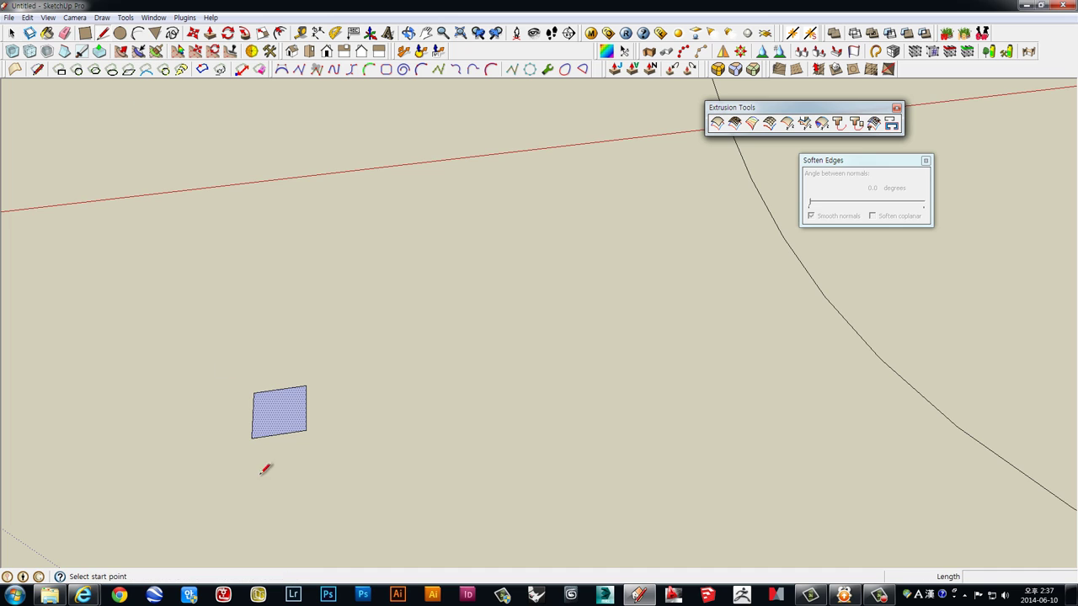
{"action": "left_click", "coordinate": [253, 392]}
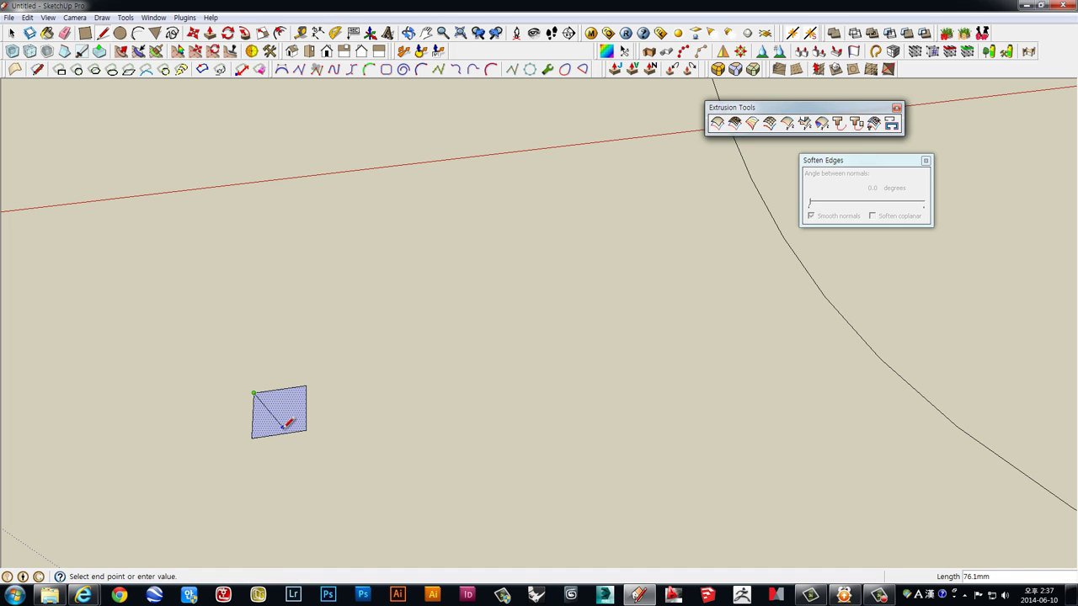
{"action": "left_click", "coordinate": [278, 435]}
{"action": "key", "text": "e"}
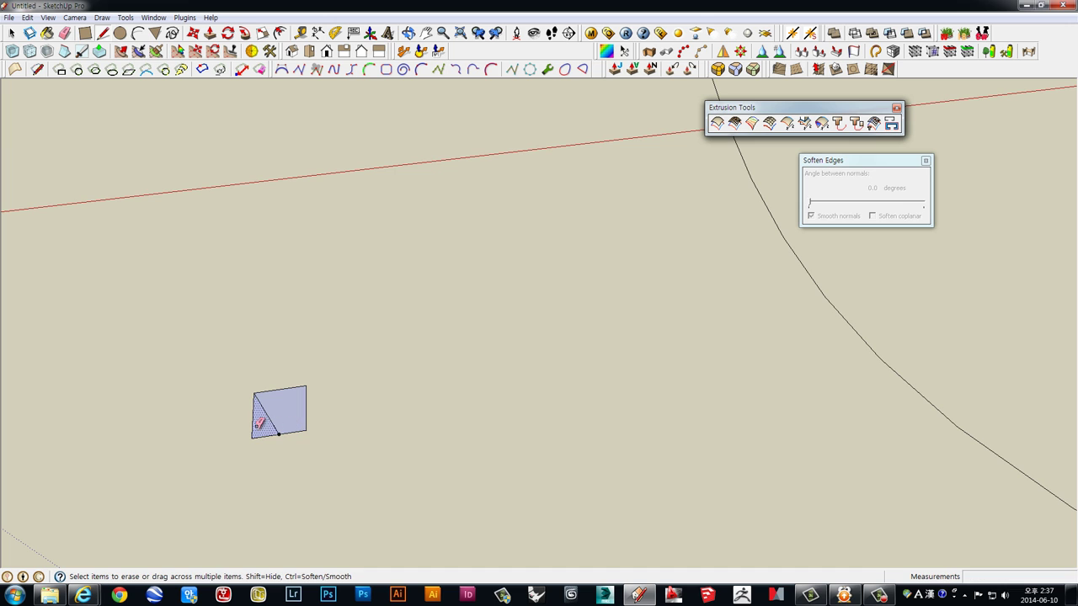
{"action": "left_click", "coordinate": [252, 417]}
{"action": "left_click", "coordinate": [265, 437]}
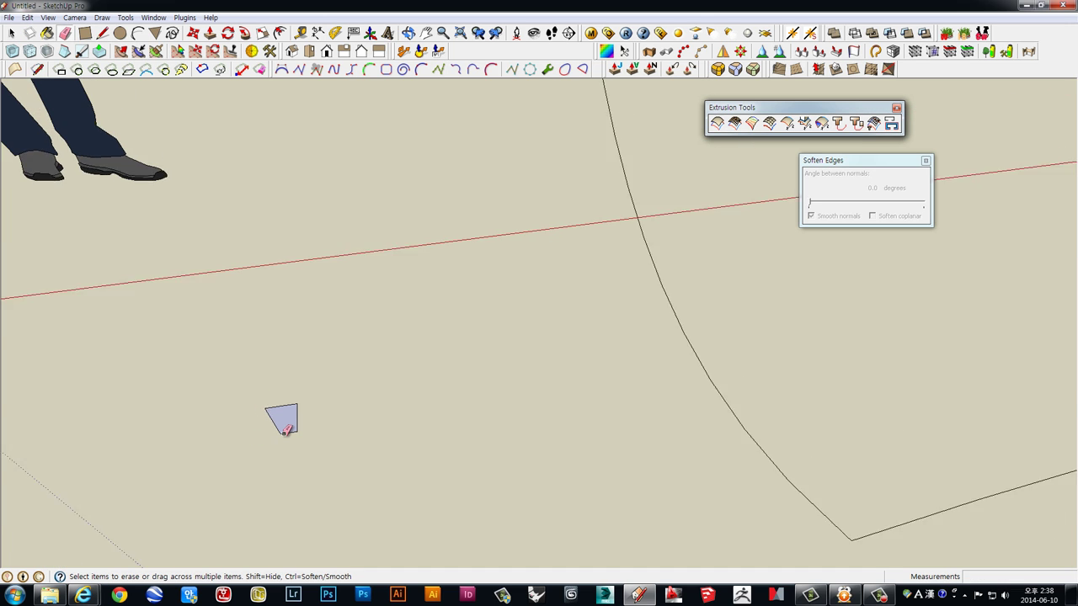
{"action": "middle_click_drag", "start_coordinate": [286, 432], "coordinate": [401, 403]}
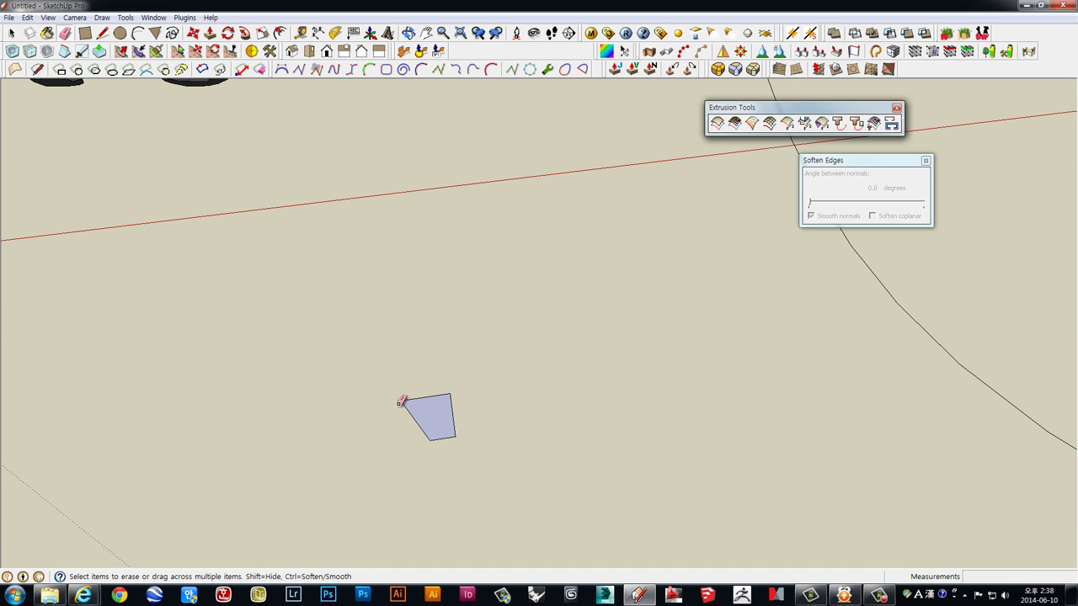
- Cut off the top-right corner with a line and erase the leftover edges
{"action": "left_click", "coordinate": [103, 35]}
{"action": "left_click", "coordinate": [427, 396]}
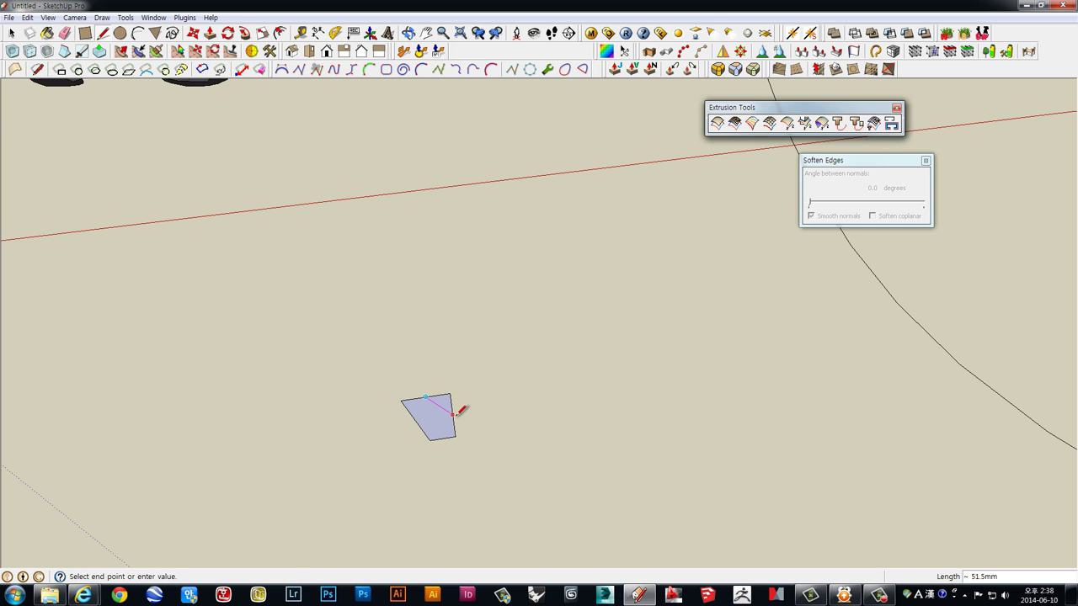
{"action": "left_click", "coordinate": [452, 412]}
{"action": "key", "text": "space"}
{"action": "middle_click_drag", "start_coordinate": [457, 412], "coordinate": [445, 395]}
{"action": "key", "text": "e"}
{"action": "left_click", "coordinate": [440, 408]}
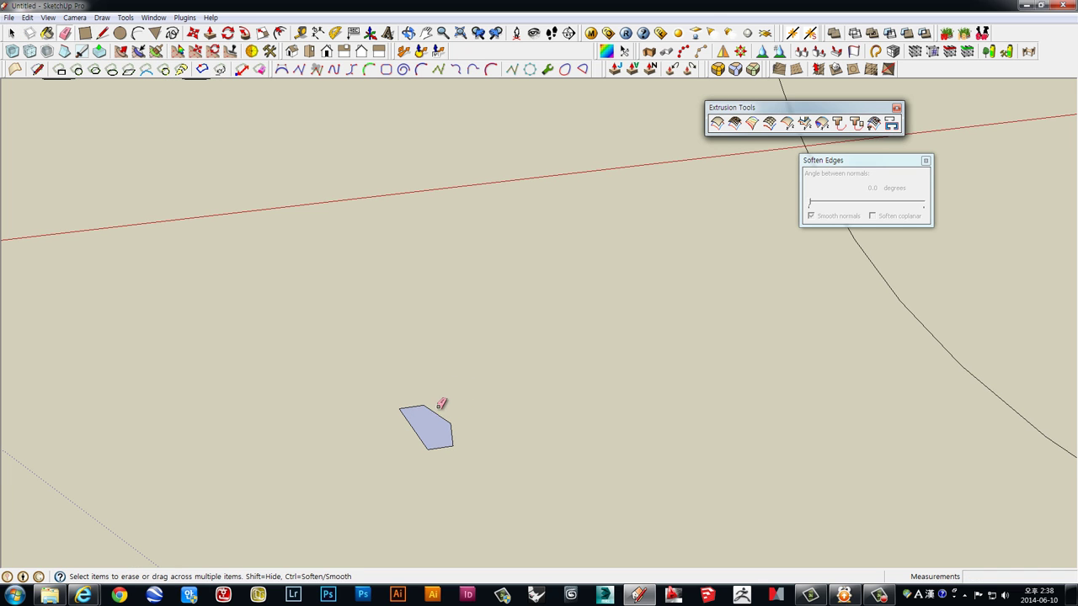
{"action": "scroll", "coordinate": [464, 385], "scroll_direction": "down", "scroll_amount": 1}
{"action": "scroll", "coordinate": [463, 385], "scroll_direction": "down", "scroll_amount": 2}
{"action": "scroll", "coordinate": [454, 395], "scroll_direction": "down", "scroll_amount": 3}
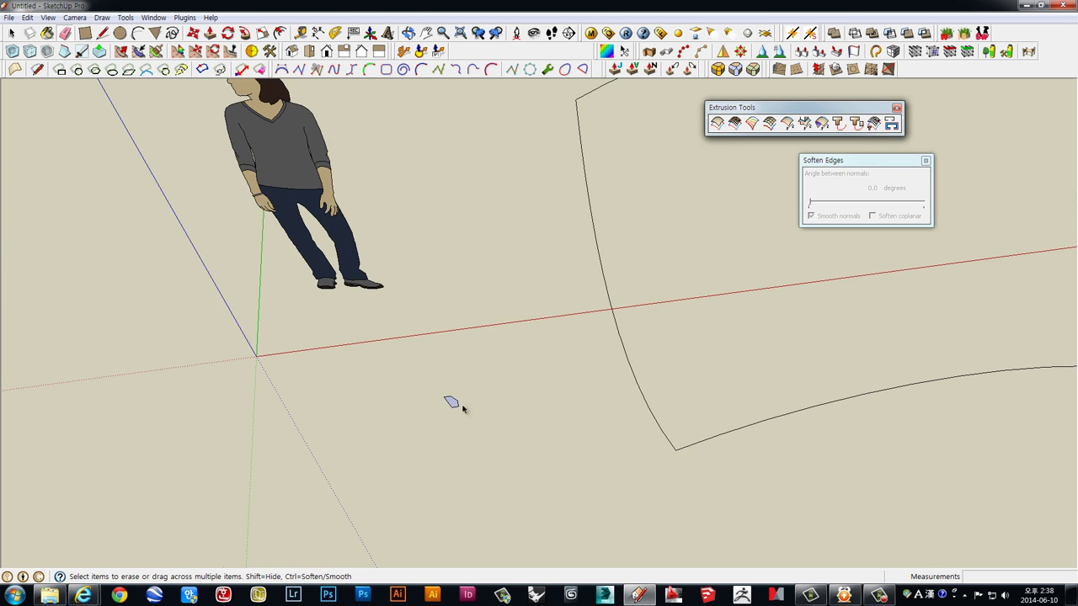
{"action": "key", "text": "space"}
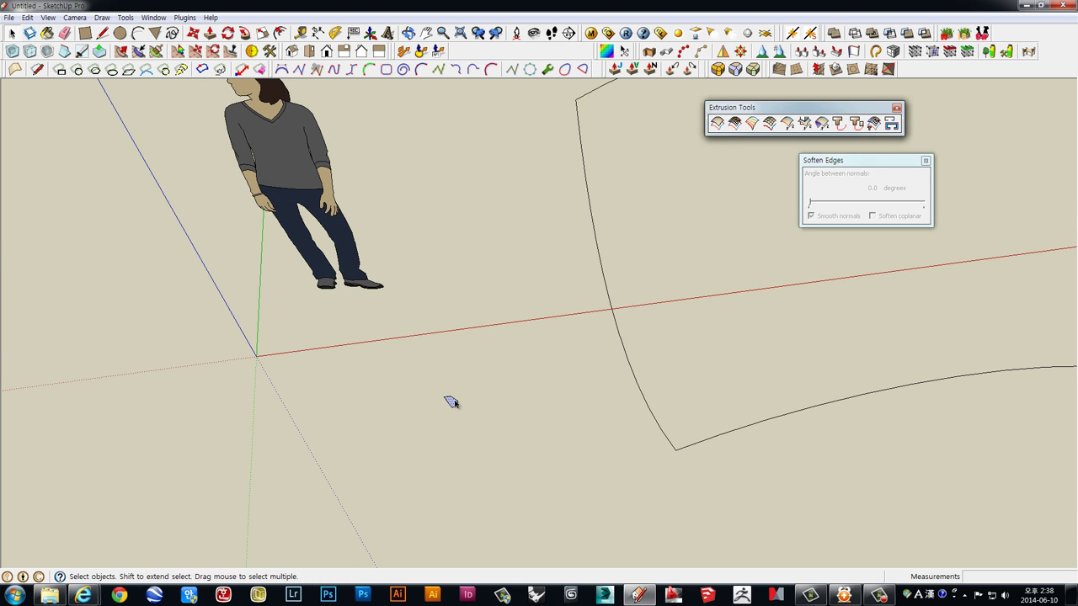
{"action": "scroll", "coordinate": [459, 398], "scroll_direction": "down", "scroll_amount": 3}
{"action": "middle_click_drag", "start_coordinate": [685, 361], "coordinate": [740, 355]}
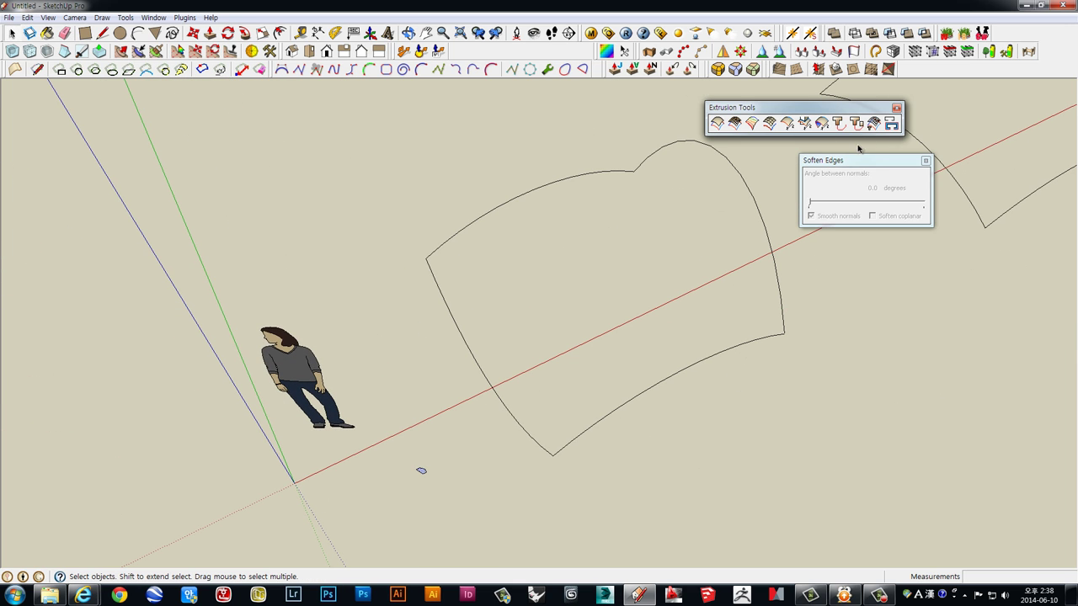
- Extrude Edges by Rails by Face: tall arch profile, two rails, left curve melding profile
{"action": "left_click", "coordinate": [873, 125]}
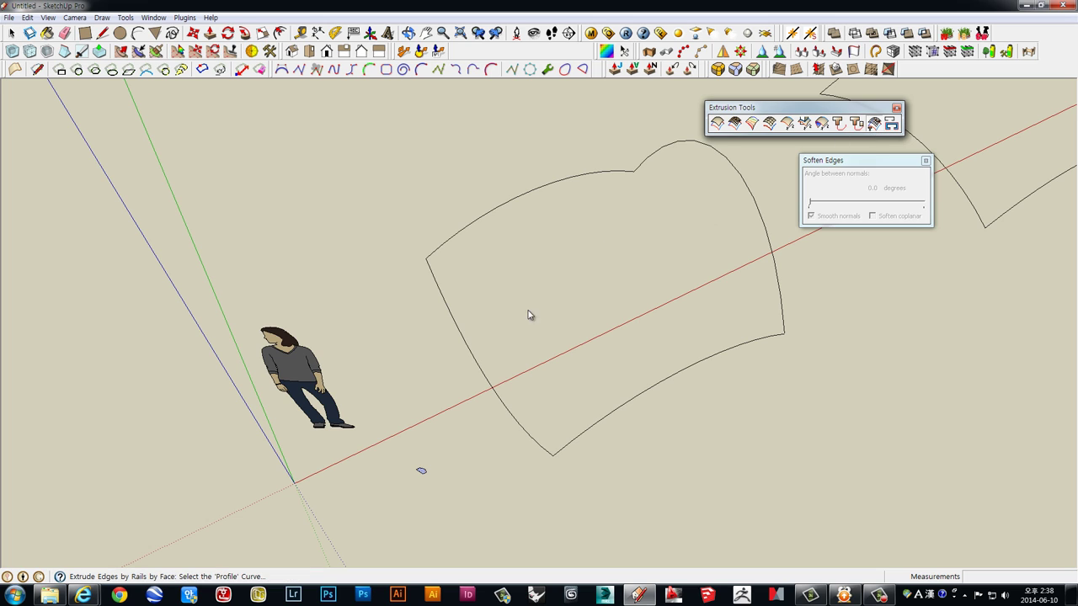
{"action": "left_click", "coordinate": [742, 167]}
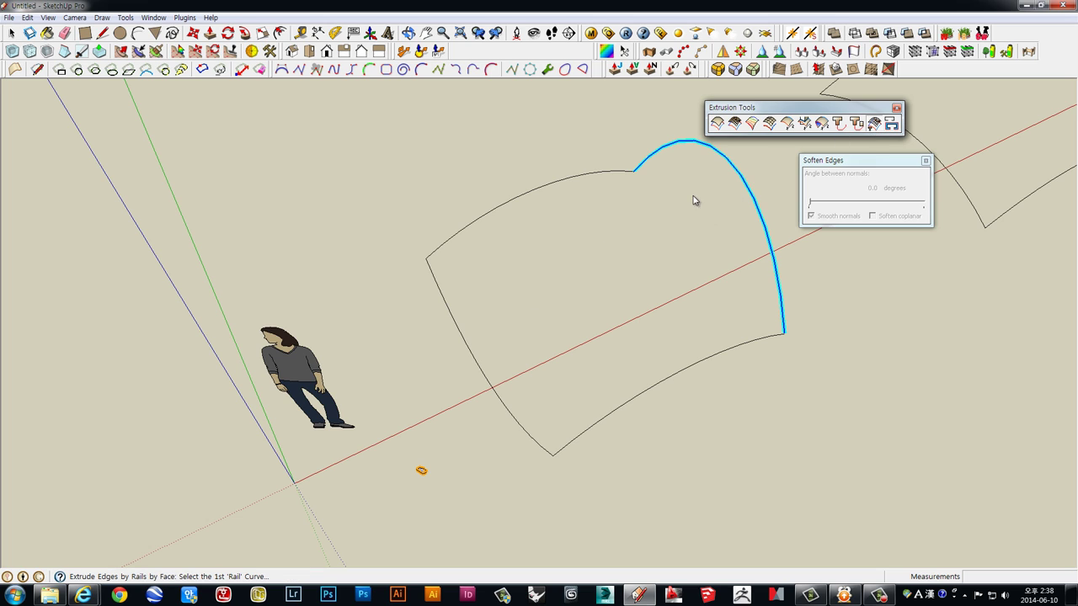
{"action": "left_click", "coordinate": [508, 204]}
{"action": "left_click", "coordinate": [649, 393]}
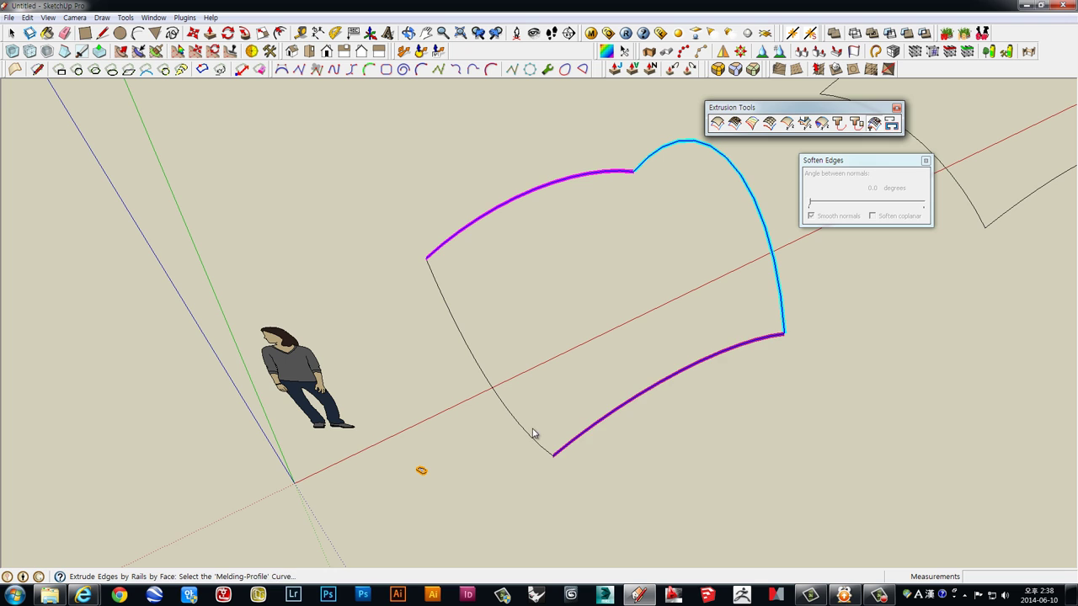
{"action": "left_click", "coordinate": [529, 435]}
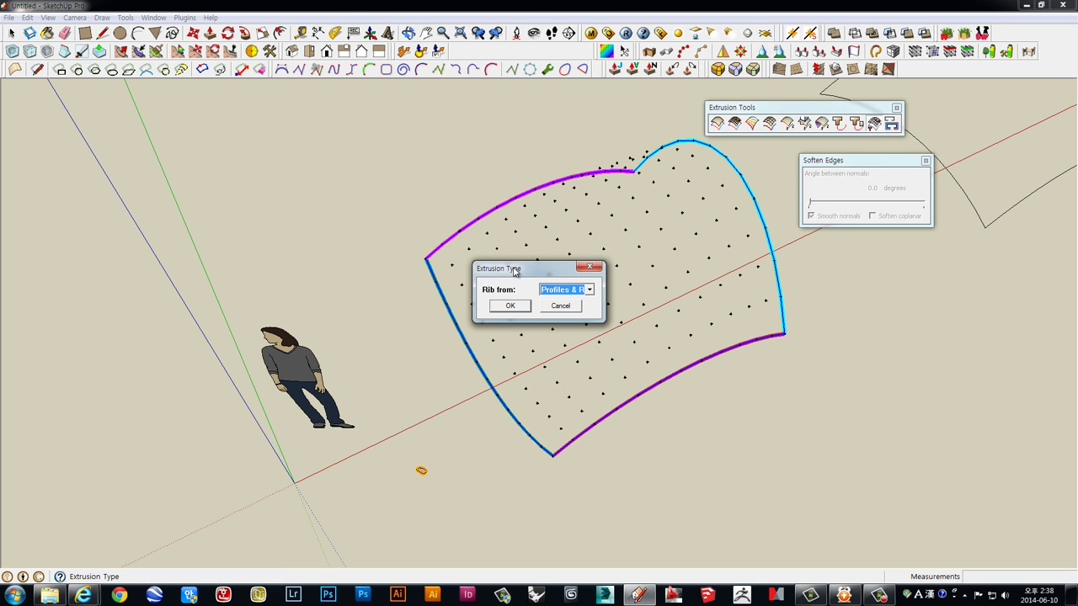
{"action": "left_click_drag", "start_coordinate": [514, 270], "coordinate": [343, 181]}
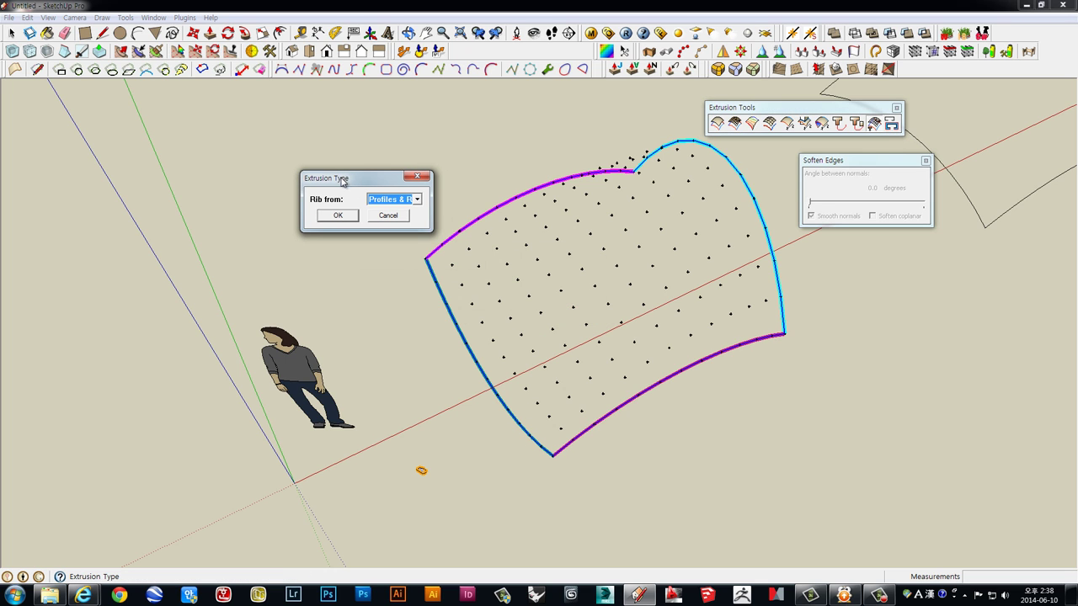
- Confirm 'Profiles & Rails' ribs and keep the original curves
{"action": "left_click", "coordinate": [338, 216]}
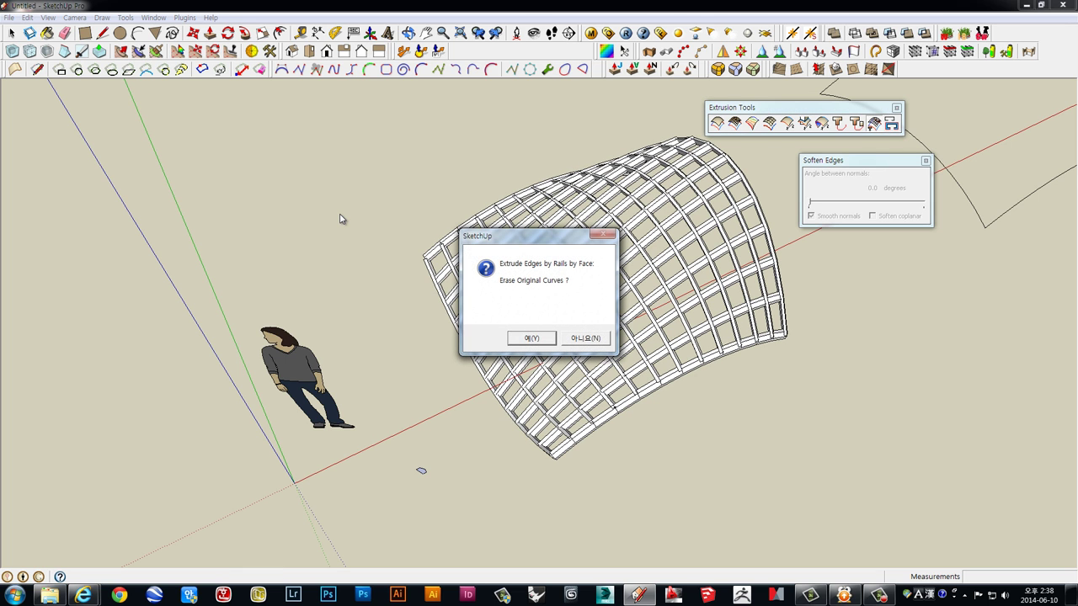
{"action": "left_click_drag", "start_coordinate": [546, 243], "coordinate": [360, 136]}
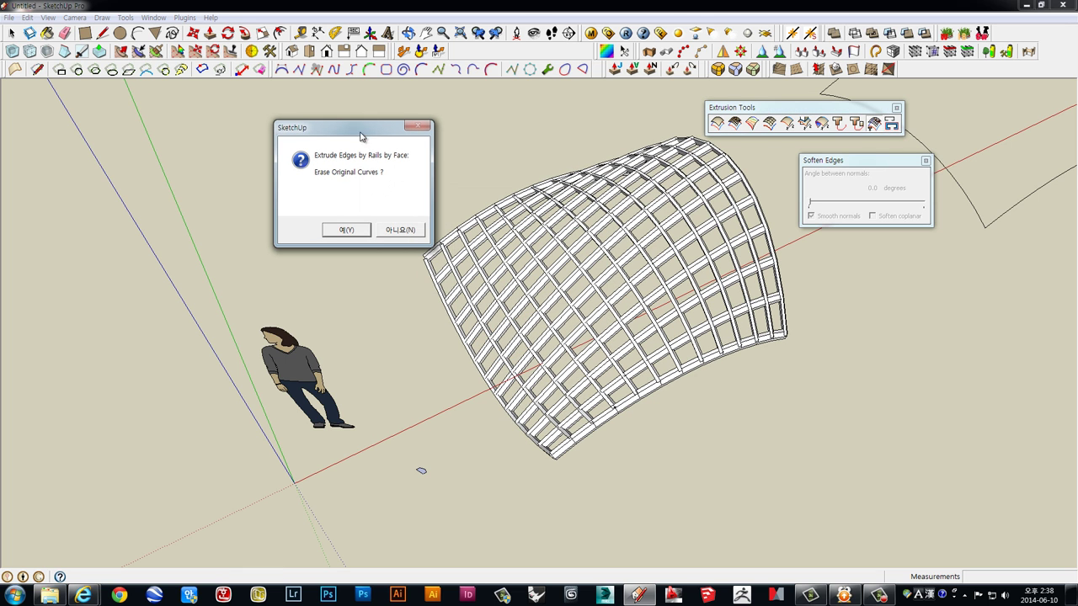
{"action": "left_click", "coordinate": [391, 231]}
{"action": "mouse_move", "coordinate": [649, 370]}
{"action": "middle_mouse_down"}
{"action": "mouse_move", "coordinate": [480, 174]}
{"action": "mouse_move", "coordinate": [344, 313]}
{"action": "mouse_move", "coordinate": [645, 454]}
{"action": "mouse_move", "coordinate": [606, 385]}
{"action": "mouse_move", "coordinate": [716, 243]}
{"action": "mouse_move", "coordinate": [655, 413]}
{"action": "mouse_move", "coordinate": [698, 272]}
{"action": "mouse_move", "coordinate": [676, 236]}
{"action": "mouse_move", "coordinate": [705, 329]}
{"action": "mouse_move", "coordinate": [594, 308]}
{"action": "middle_mouse_up"}
- Delete the ribbed lattice surface
{"action": "scroll", "coordinate": [705, 433], "scroll_direction": "down", "scroll_amount": 3}
{"action": "scroll", "coordinate": [606, 401], "scroll_direction": "down", "scroll_amount": 3}
{"action": "mouse_move", "coordinate": [606, 400]}
{"action": "middle_mouse_down"}
{"action": "mouse_move", "coordinate": [733, 396]}
{"action": "mouse_move", "coordinate": [649, 284]}
{"action": "mouse_move", "coordinate": [469, 178]}
{"action": "mouse_move", "coordinate": [469, 344]}
{"action": "mouse_move", "coordinate": [595, 307]}
{"action": "mouse_move", "coordinate": [626, 386]}
{"action": "mouse_move", "coordinate": [593, 330]}
{"action": "mouse_move", "coordinate": [685, 405]}
{"action": "mouse_move", "coordinate": [614, 405]}
{"action": "mouse_move", "coordinate": [605, 447]}
{"action": "mouse_move", "coordinate": [662, 417]}
{"action": "middle_mouse_up"}
{"action": "left_click", "coordinate": [596, 306]}
{"action": "key", "text": "Delete"}
- Delete the curved outline left behind by the lattice
{"action": "left_click", "coordinate": [711, 383]}
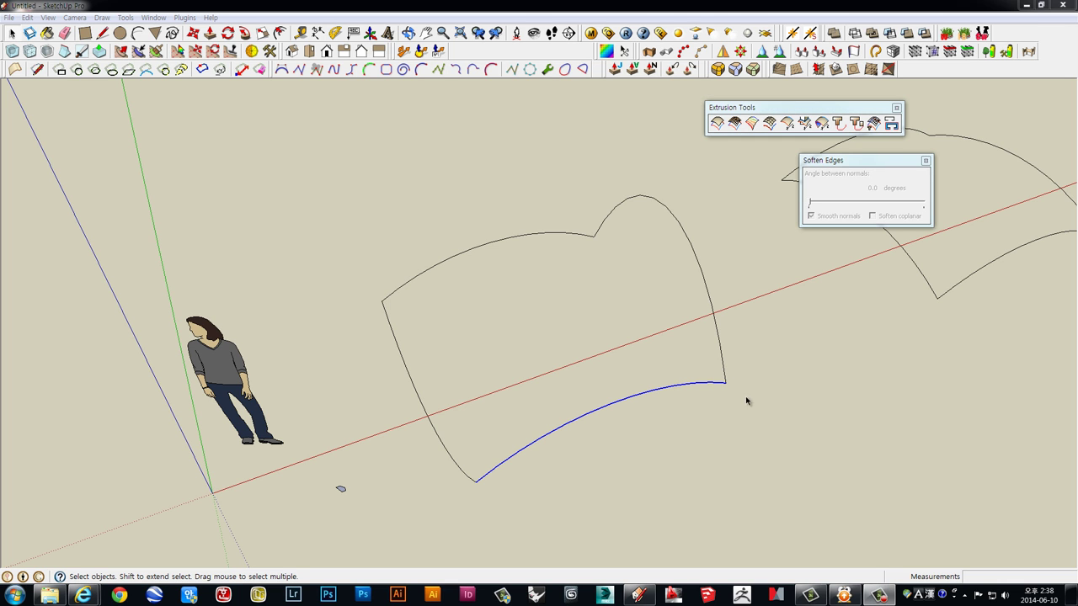
{"action": "scroll", "coordinate": [765, 375], "scroll_direction": "down", "scroll_amount": 2}
{"action": "scroll", "coordinate": [690, 412], "scroll_direction": "down", "scroll_amount": 2}
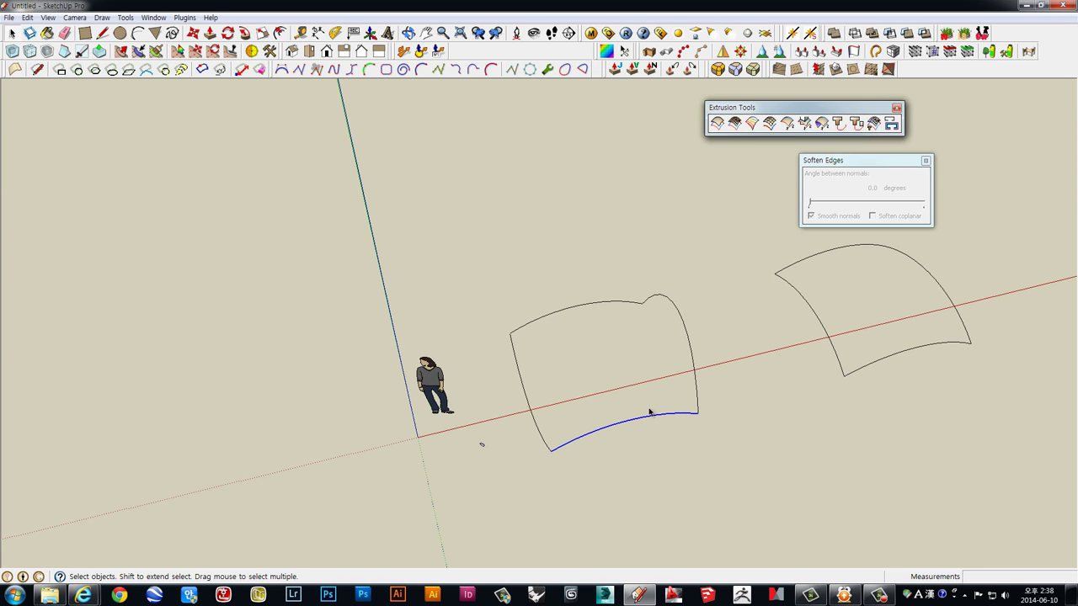
{"action": "scroll", "coordinate": [650, 413], "scroll_direction": "up", "scroll_amount": 3}
{"action": "left_click_drag", "start_coordinate": [392, 208], "coordinate": [384, 201]}
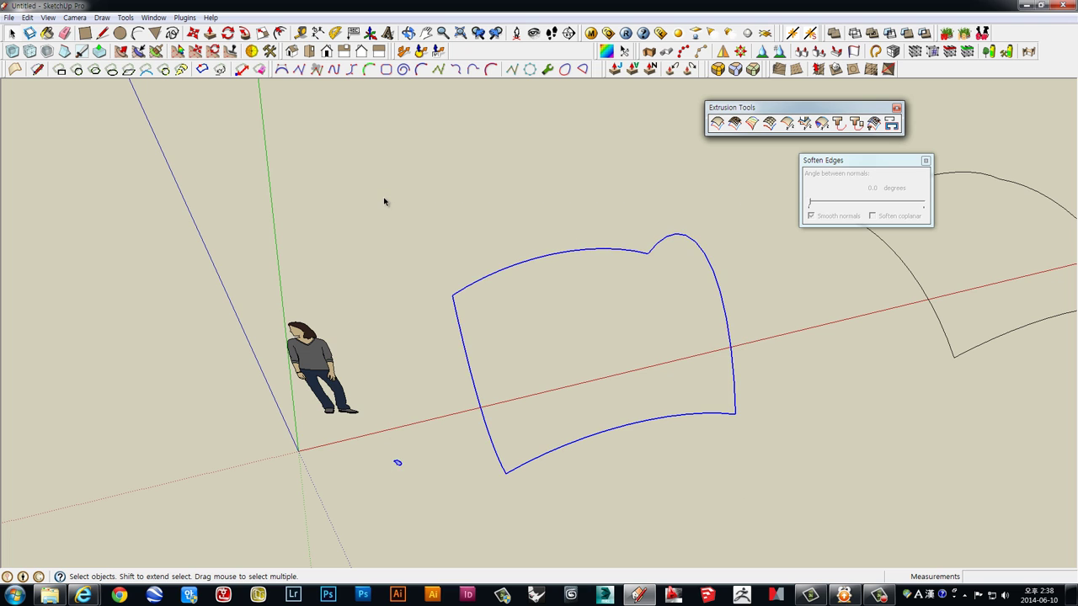
{"action": "key", "text": "Delete"}
- Box-select and delete the remaining curved surface
{"action": "scroll", "coordinate": [703, 280], "scroll_direction": "down", "scroll_amount": 2}
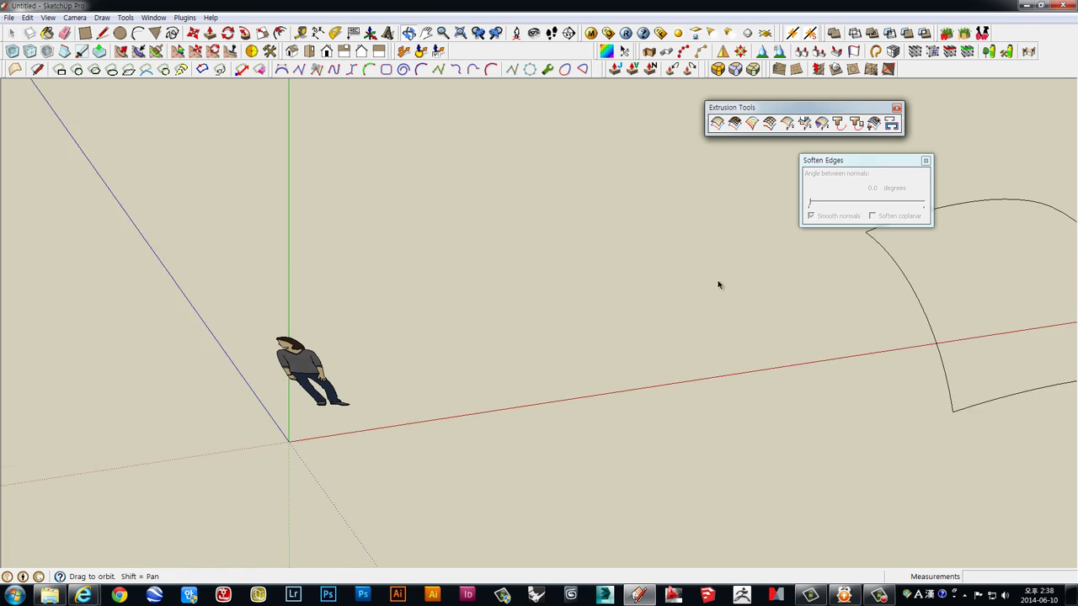
{"action": "scroll", "coordinate": [717, 284], "scroll_direction": "down", "scroll_amount": 2}
{"action": "scroll", "coordinate": [731, 298], "scroll_direction": "down", "scroll_amount": 1}
{"action": "middle_click_drag", "start_coordinate": [731, 298], "coordinate": [695, 450]}
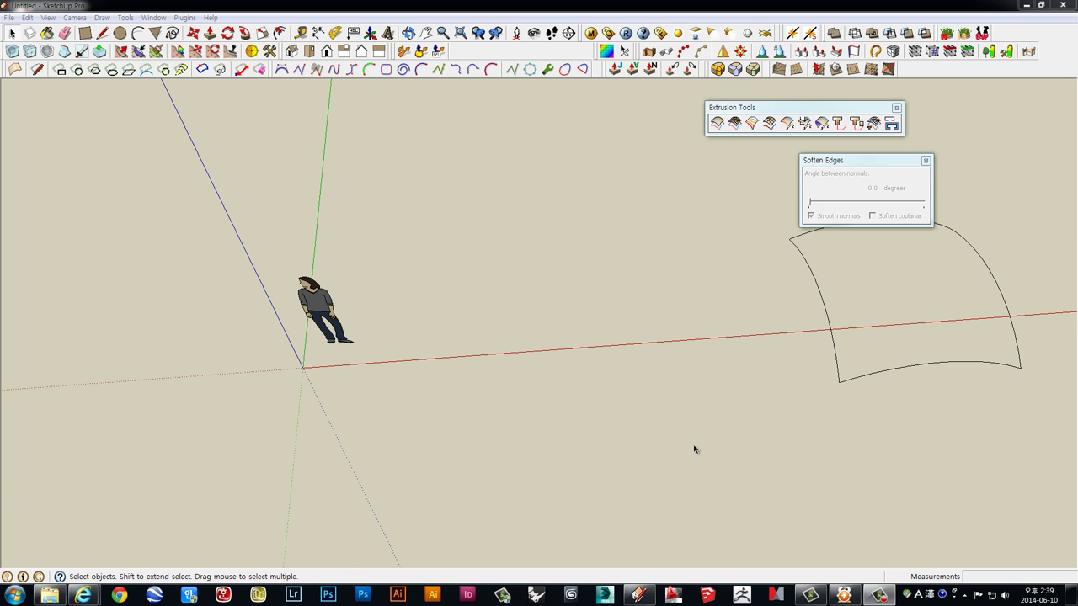
{"action": "mouse_move", "coordinate": [623, 402]}
{"action": "middle_mouse_down"}
{"action": "mouse_move", "coordinate": [668, 390]}
{"action": "mouse_move", "coordinate": [726, 327]}
{"action": "mouse_move", "coordinate": [553, 339]}
{"action": "middle_mouse_up"}
{"action": "left_click_drag", "start_coordinate": [738, 390], "coordinate": [513, 219]}
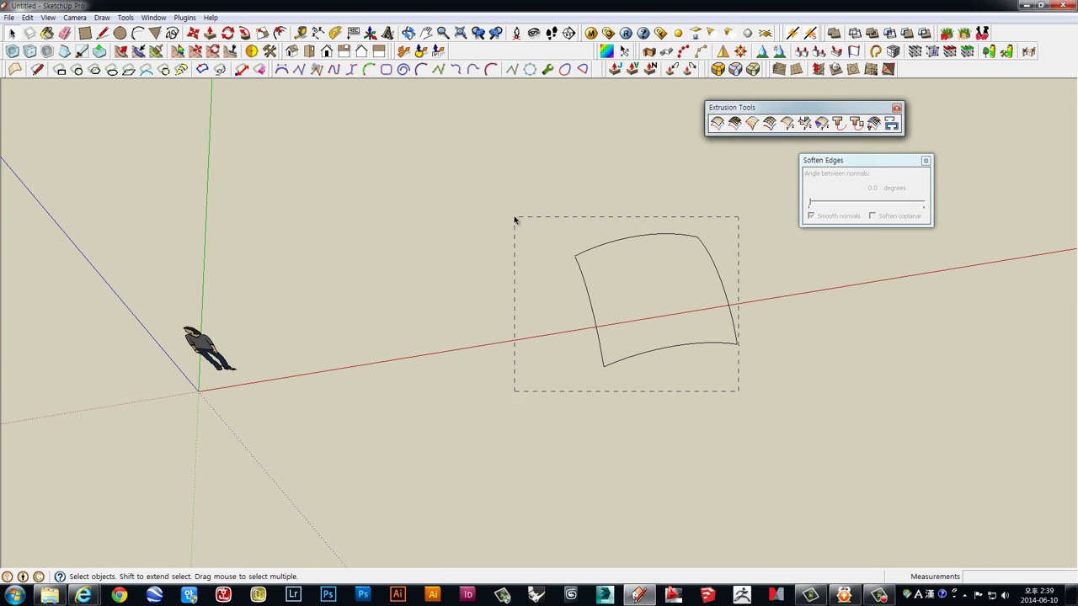
{"action": "key", "text": "Delete"}
- Draw a rectangle on the ground and delete its face
{"action": "middle_click_drag", "start_coordinate": [335, 302], "coordinate": [457, 305]}
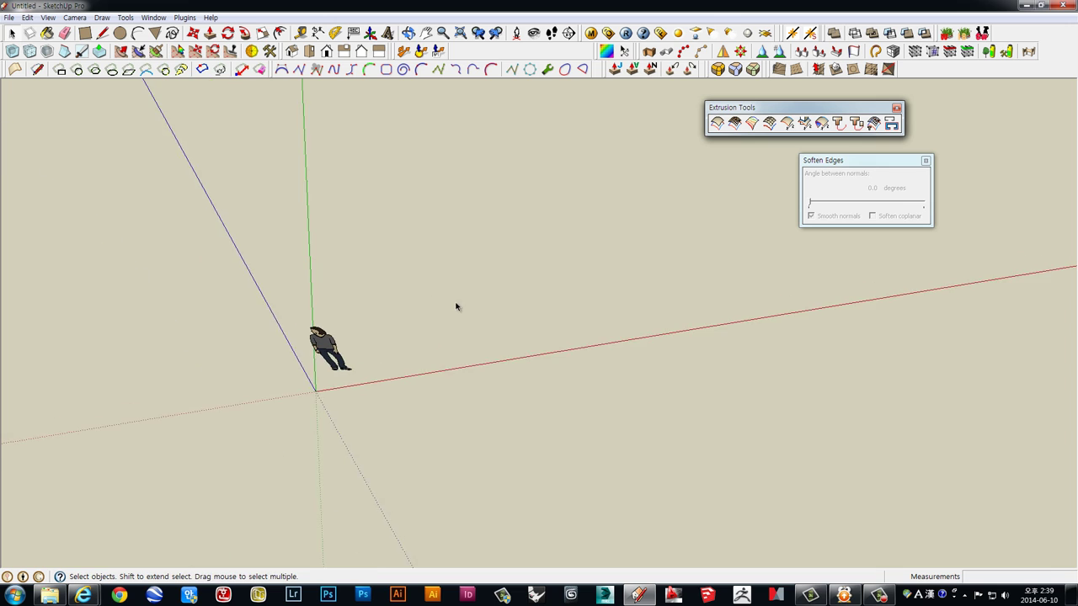
{"action": "left_click", "coordinate": [85, 33]}
{"action": "left_click", "coordinate": [415, 326]}
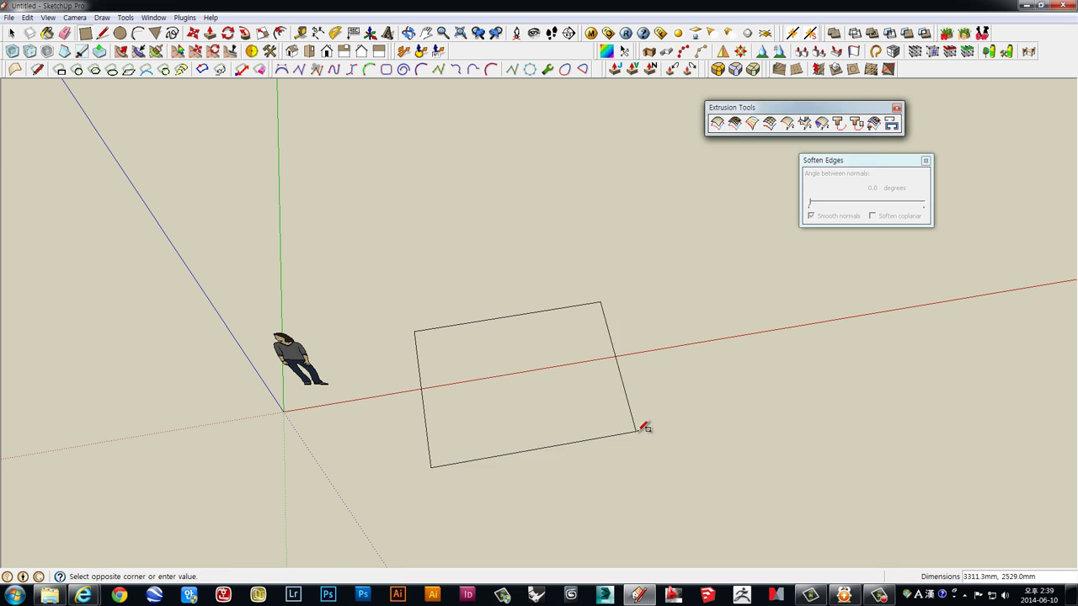
{"action": "left_click", "coordinate": [696, 443]}
{"action": "middle_click_drag", "start_coordinate": [696, 443], "coordinate": [576, 336]}
{"action": "key", "text": "space"}
{"action": "left_click", "coordinate": [532, 354]}
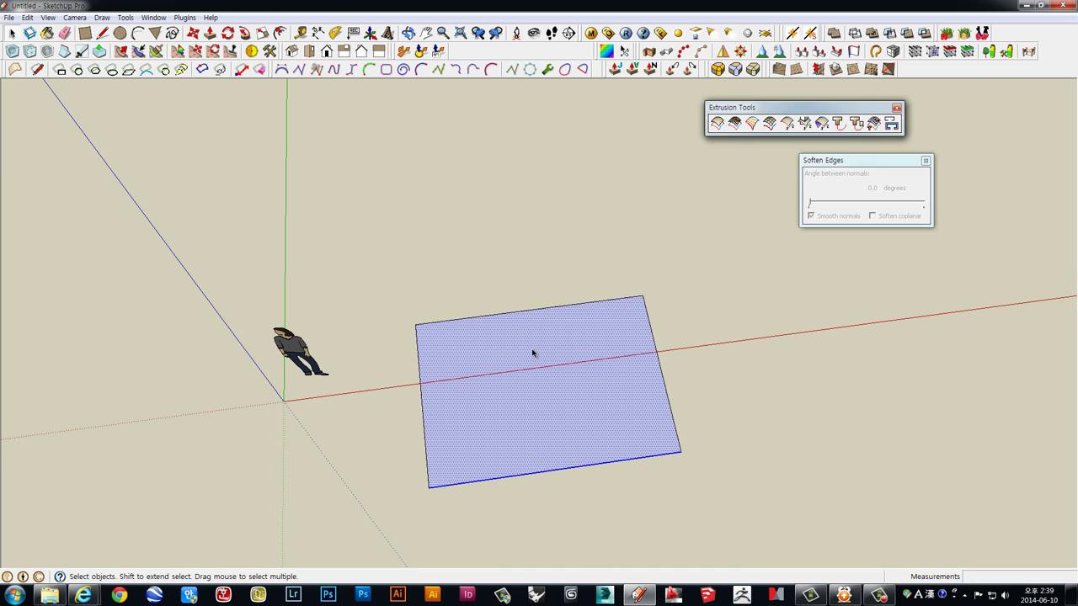
{"action": "key", "text": "Delete"}
- Add an arc from the left edge's lower end forming a U-bend, then delete the U-shaped face
{"action": "left_click", "coordinate": [138, 33]}
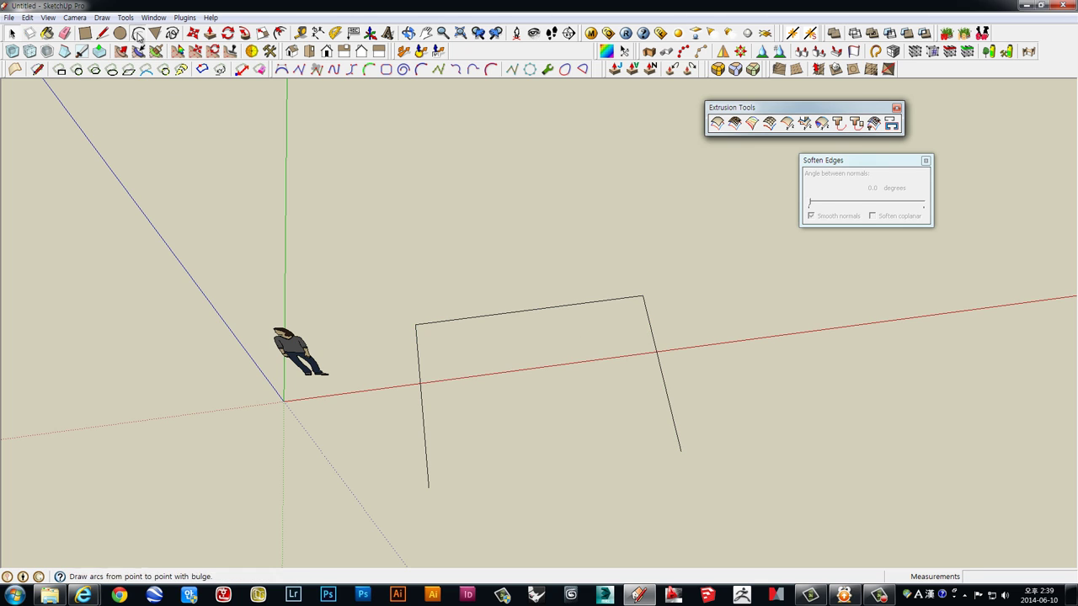
{"action": "middle_click_drag", "start_coordinate": [623, 400], "coordinate": [635, 325], "text": "shift"}
{"action": "left_click", "coordinate": [441, 410]}
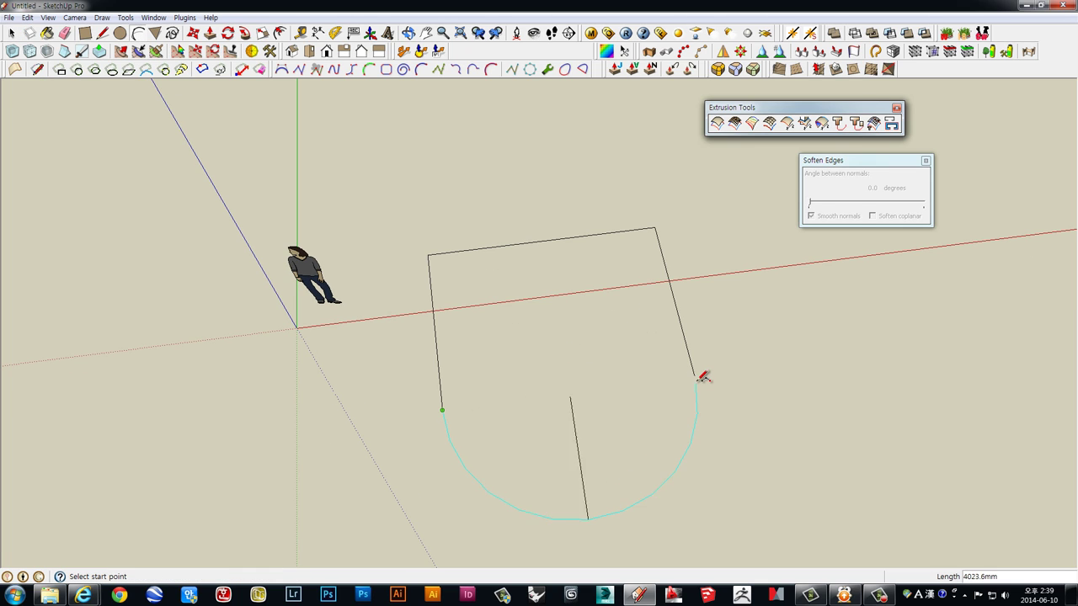
{"action": "left_click", "coordinate": [696, 376]}
{"action": "middle_click_drag", "start_coordinate": [763, 386], "coordinate": [575, 348]}
{"action": "key", "text": "space"}
{"action": "left_click", "coordinate": [574, 348]}
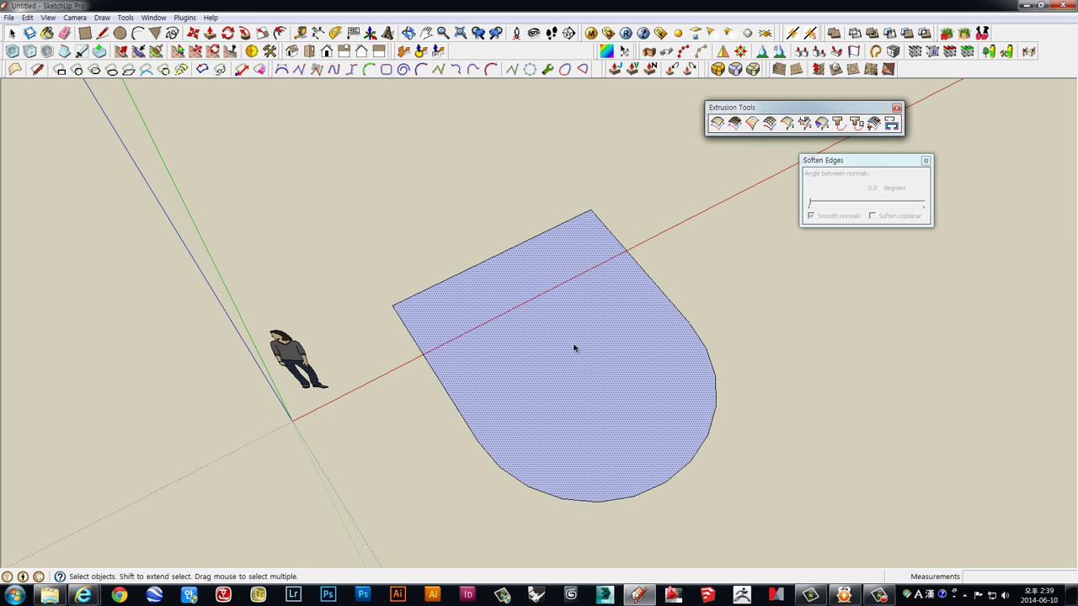
{"action": "key", "text": "Delete"}
- Delete the top straight edge, leaving an open U-shaped path
{"action": "middle_click_drag", "start_coordinate": [599, 386], "coordinate": [664, 379]}
{"action": "left_click_drag", "start_coordinate": [733, 480], "coordinate": [626, 373]}
{"action": "mouse_move", "coordinate": [573, 317]}
{"action": "middle_mouse_down"}
{"action": "mouse_move", "coordinate": [654, 423]}
{"action": "mouse_move", "coordinate": [625, 423]}
{"action": "middle_mouse_up"}
{"action": "middle_click_drag", "start_coordinate": [446, 373], "coordinate": [510, 369]}
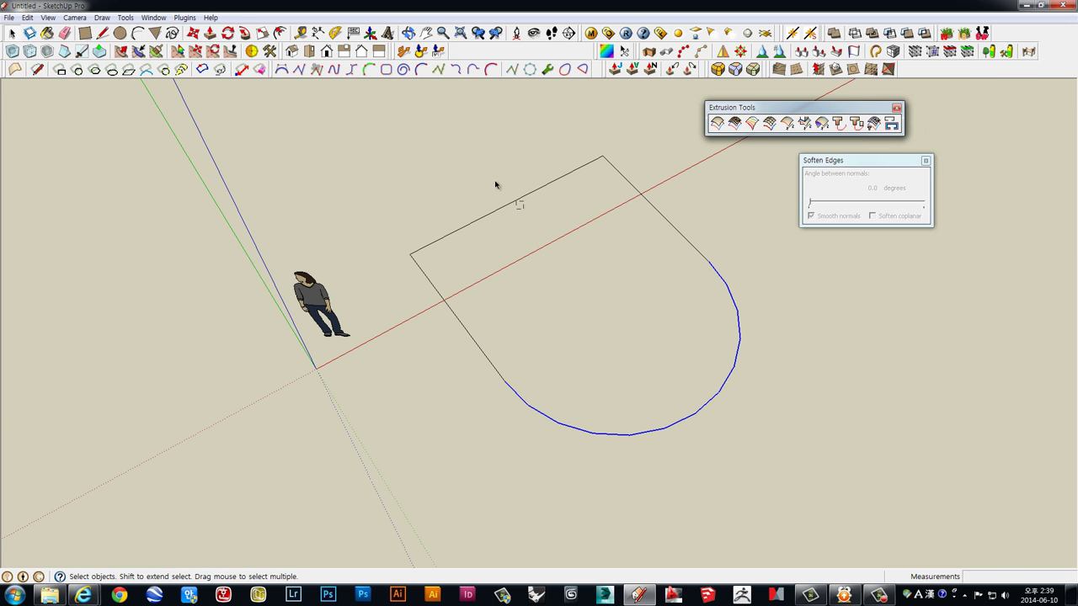
{"action": "left_click", "coordinate": [510, 203]}
{"action": "key", "text": "Delete"}
{"action": "mouse_move", "coordinate": [563, 257]}
{"action": "middle_mouse_down"}
{"action": "mouse_move", "coordinate": [472, 261]}
{"action": "mouse_move", "coordinate": [539, 365]}
{"action": "middle_mouse_up"}
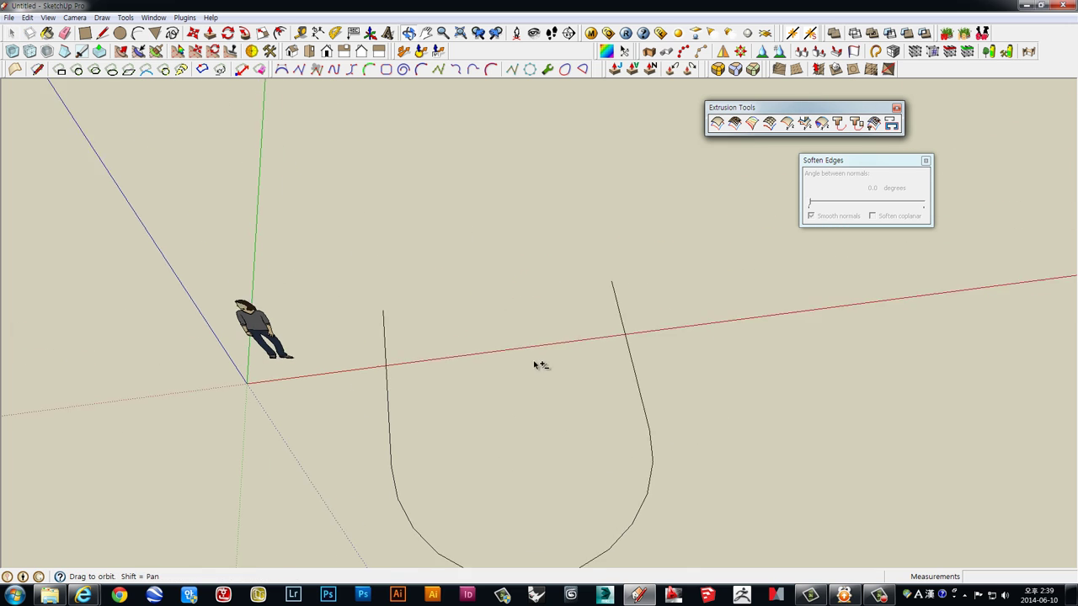
- Add a tangent arc at the right line's top to complete the S-curve, then select it
{"action": "left_click", "coordinate": [138, 33]}
{"action": "left_click", "coordinate": [606, 291]}
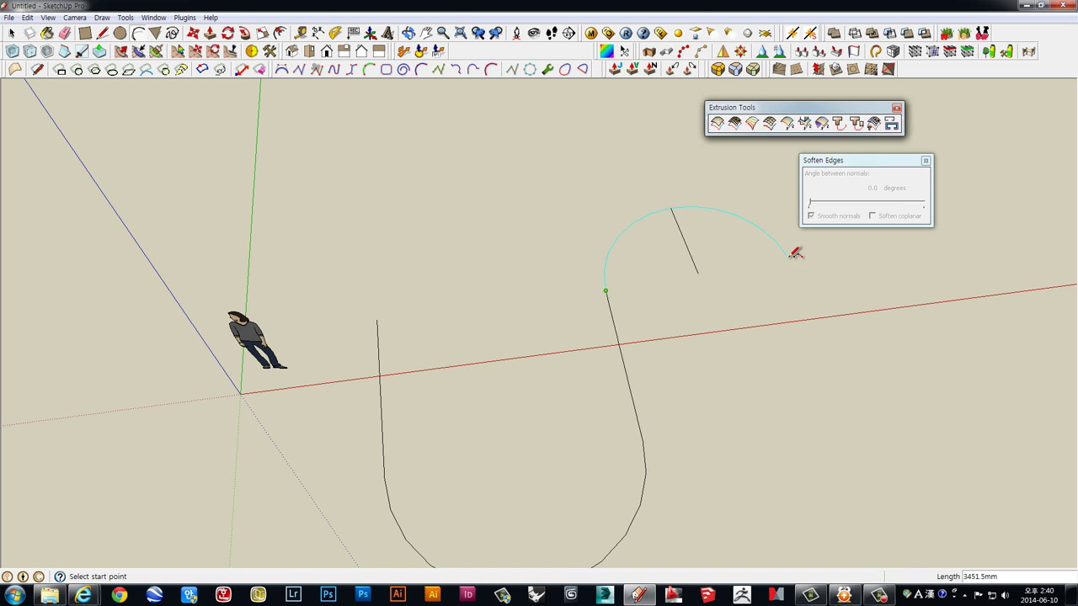
{"action": "left_click", "coordinate": [804, 262]}
{"action": "key", "text": "space"}
{"action": "middle_click_drag", "start_coordinate": [709, 381], "coordinate": [774, 380]}
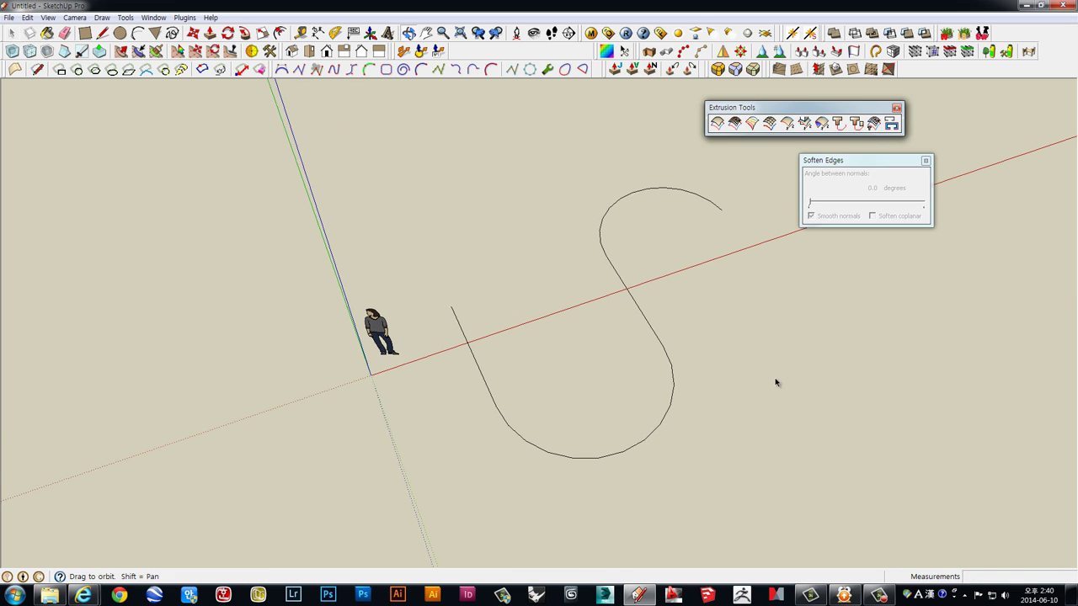
{"action": "left_click_drag", "start_coordinate": [753, 496], "coordinate": [497, 181]}
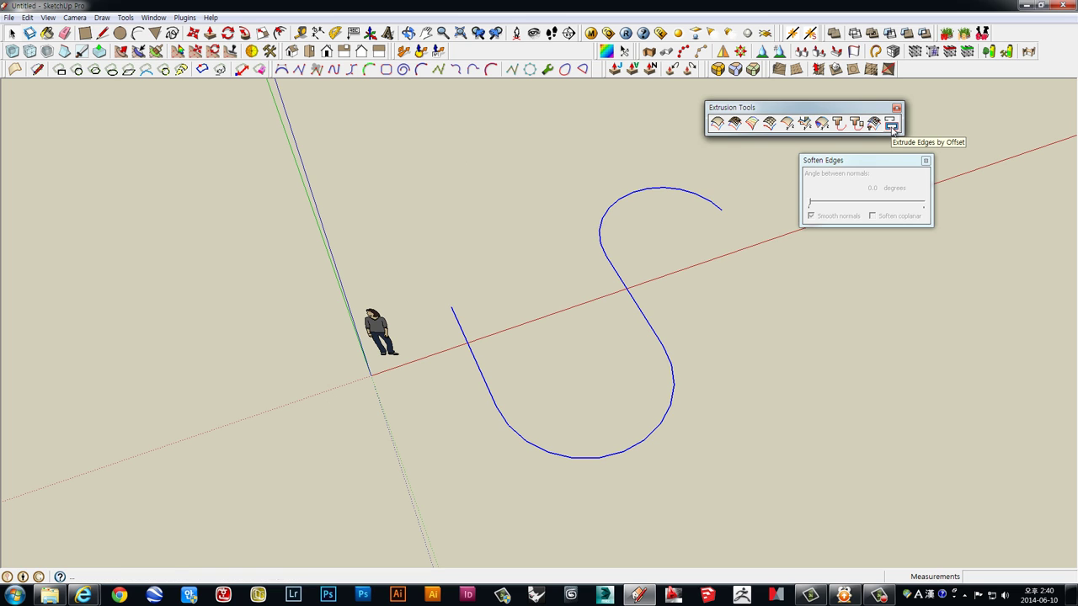
- Offset the S-curve by 500.0mm without reversing faces, erasing coplanar edges, kept as a group
{"action": "left_click", "coordinate": [892, 124]}
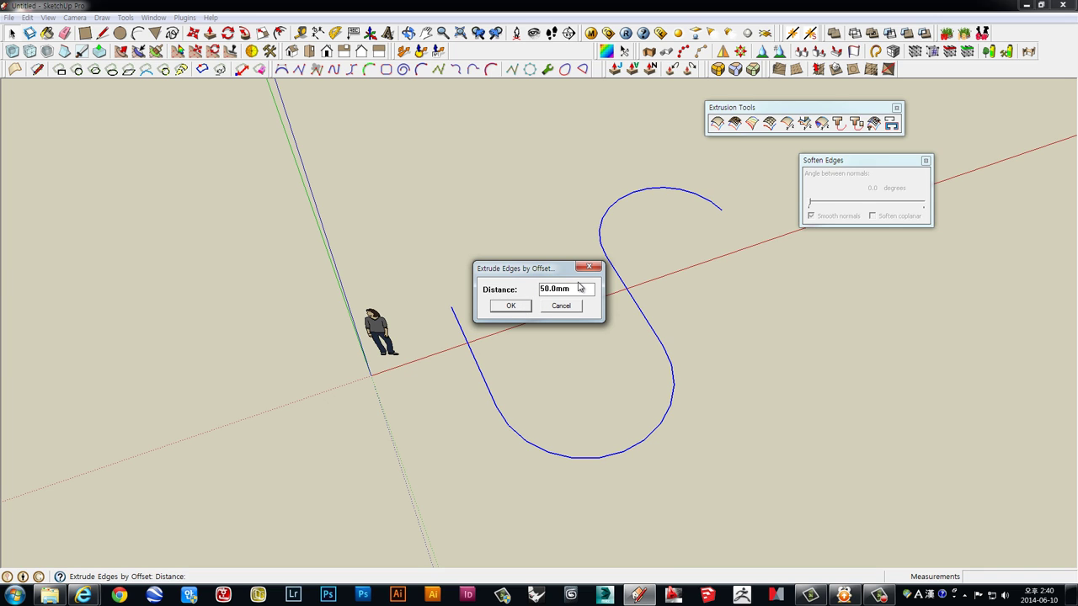
{"action": "left_click", "coordinate": [514, 305]}
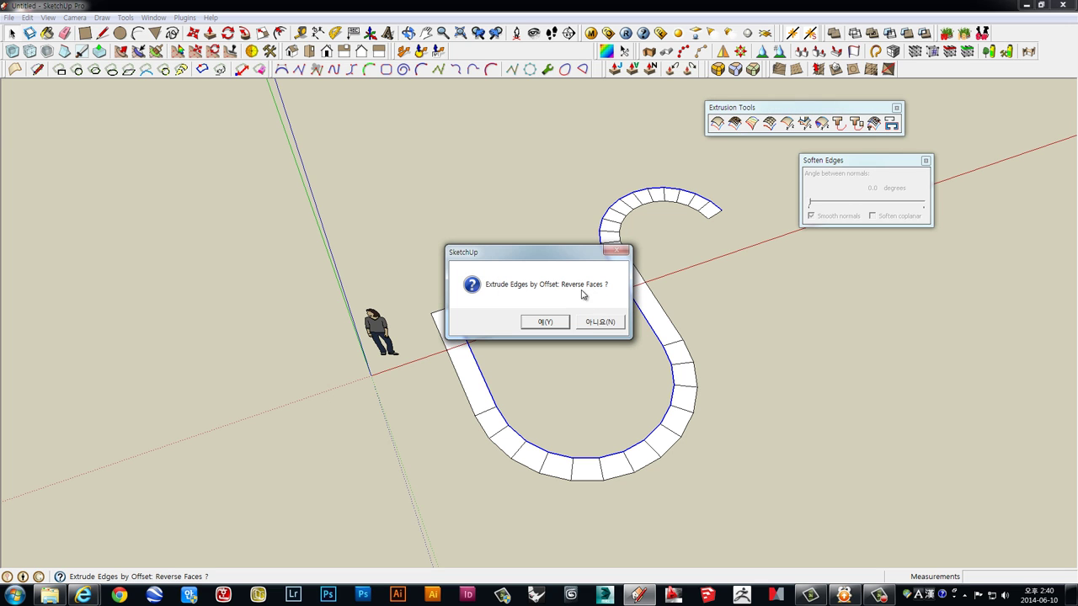
{"action": "left_click_drag", "start_coordinate": [566, 256], "coordinate": [542, 185]}
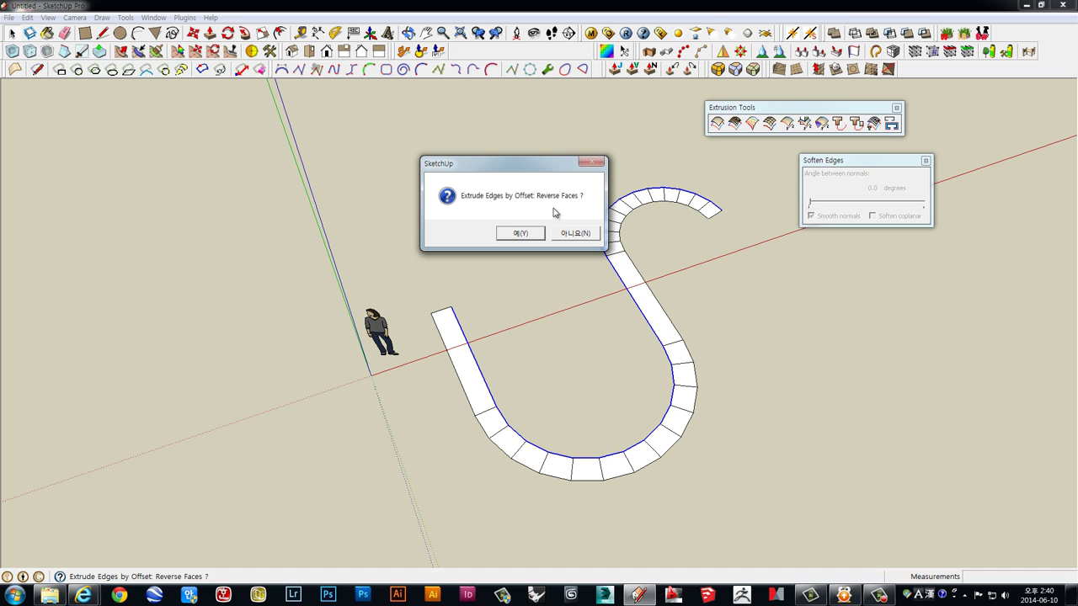
{"action": "left_click", "coordinate": [569, 233]}
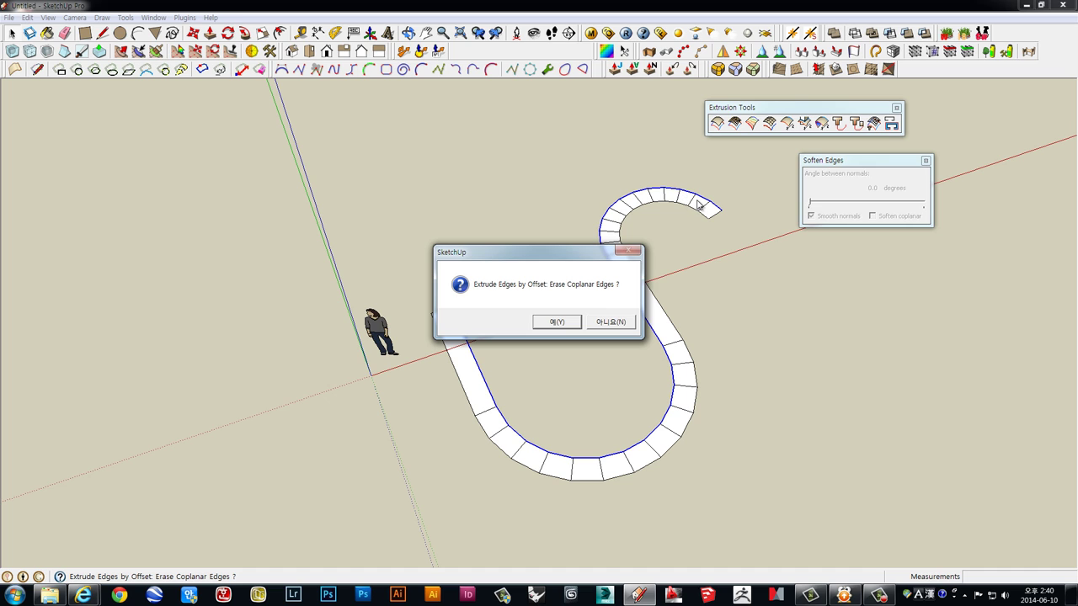
{"action": "left_click", "coordinate": [561, 323]}
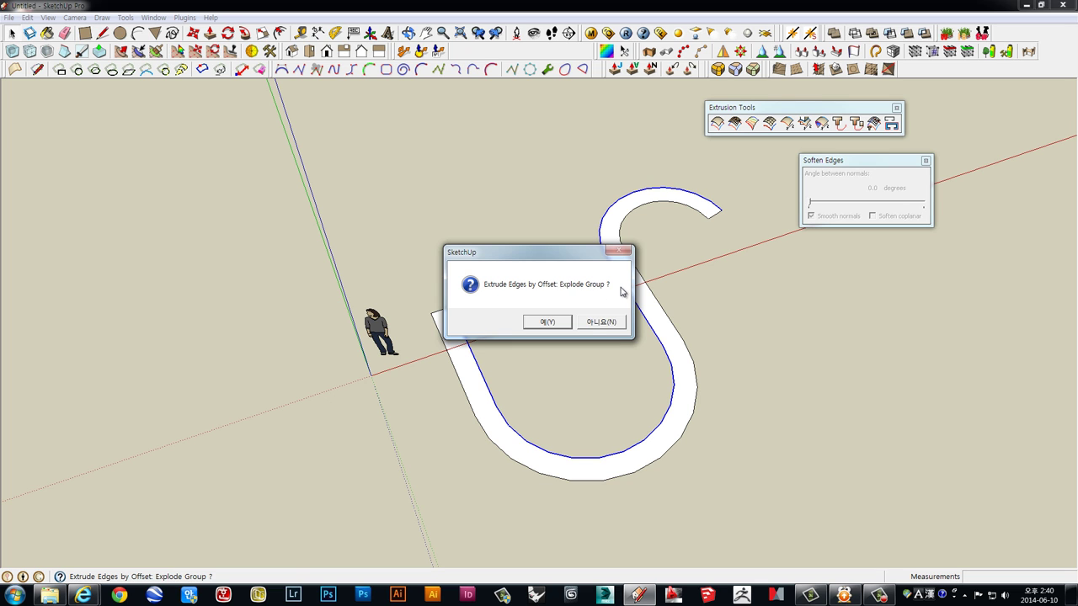
{"action": "left_click", "coordinate": [599, 325]}
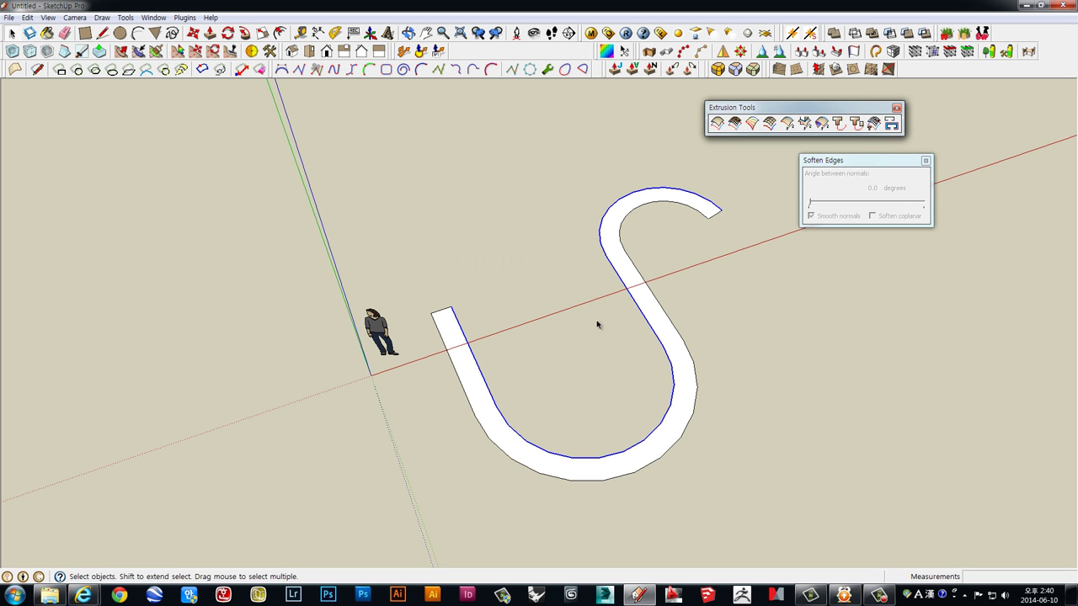
{"action": "left_click", "coordinate": [653, 299]}
- Push/pull the strip's face inside the group upward into a tall S-shaped wall
{"action": "middle_click_drag", "start_coordinate": [732, 345], "coordinate": [680, 373]}
{"action": "double_click", "coordinate": [681, 377]}
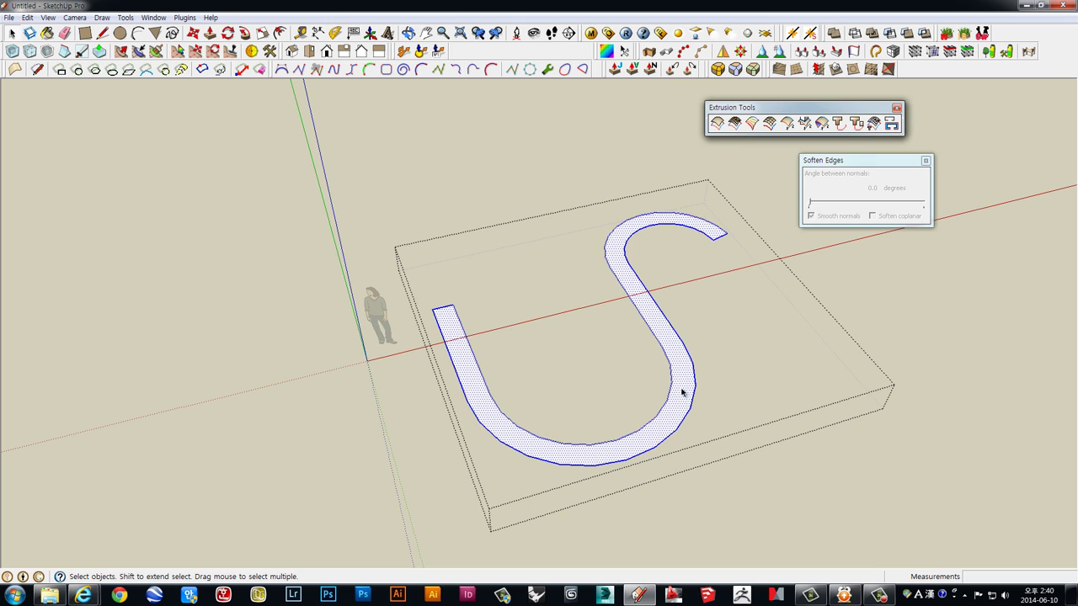
{"action": "key", "text": "p"}
{"action": "left_click_drag", "start_coordinate": [685, 397], "coordinate": [695, 240]}
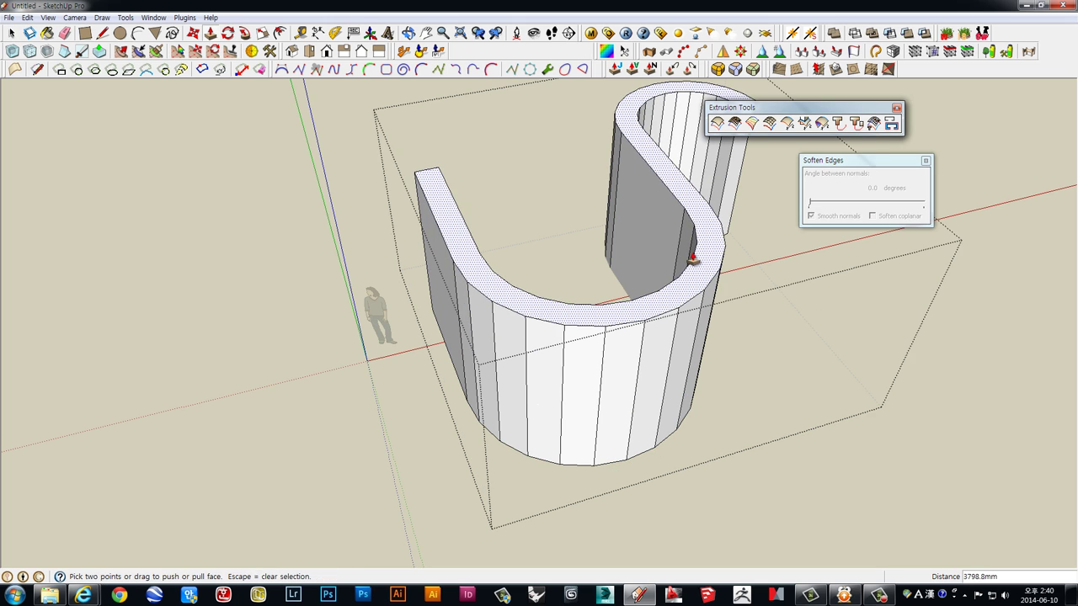
{"action": "mouse_move", "coordinate": [696, 241]}
{"action": "middle_mouse_down"}
{"action": "mouse_move", "coordinate": [642, 217]}
{"action": "mouse_move", "coordinate": [548, 230]}
{"action": "mouse_move", "coordinate": [627, 235]}
{"action": "middle_mouse_up"}
- Select the whole wall and soften its edges at 48.3 degrees
{"action": "left_click", "coordinate": [575, 242]}
{"action": "double_click", "coordinate": [575, 242]}
{"action": "right_click", "coordinate": [627, 235]}
{"action": "left_click_drag", "start_coordinate": [810, 203], "coordinate": [840, 205]}
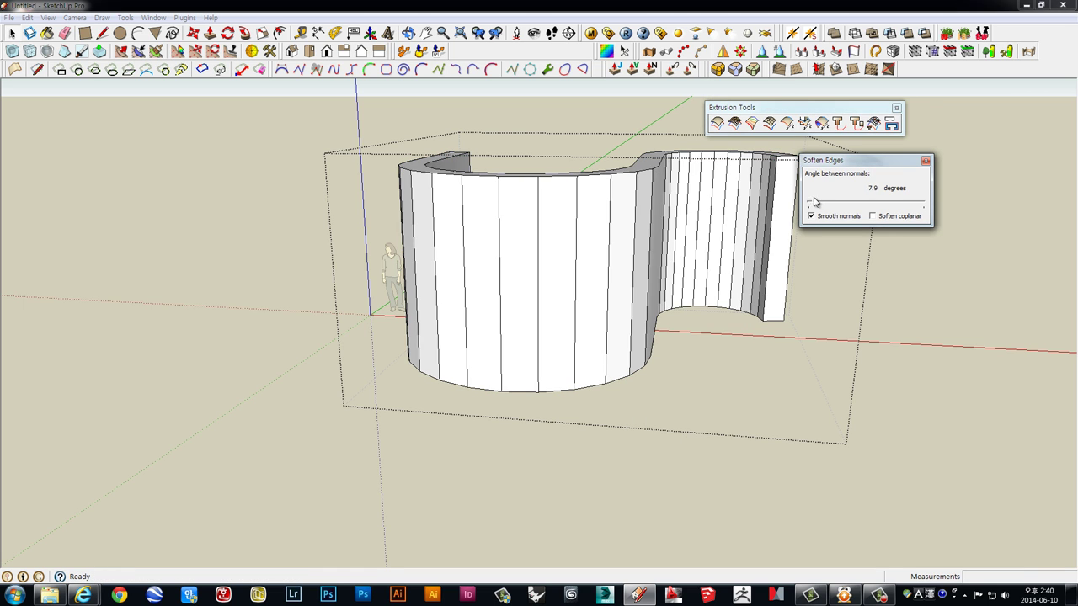
{"action": "mouse_move", "coordinate": [637, 284]}
{"action": "middle_mouse_down"}
{"action": "mouse_move", "coordinate": [775, 373]}
{"action": "mouse_move", "coordinate": [760, 357]}
{"action": "mouse_move", "coordinate": [776, 308]}
{"action": "middle_mouse_up"}
{"action": "left_click", "coordinate": [775, 373]}
{"action": "middle_click_drag", "start_coordinate": [676, 318], "coordinate": [594, 308]}
{"action": "left_click", "coordinate": [589, 308]}
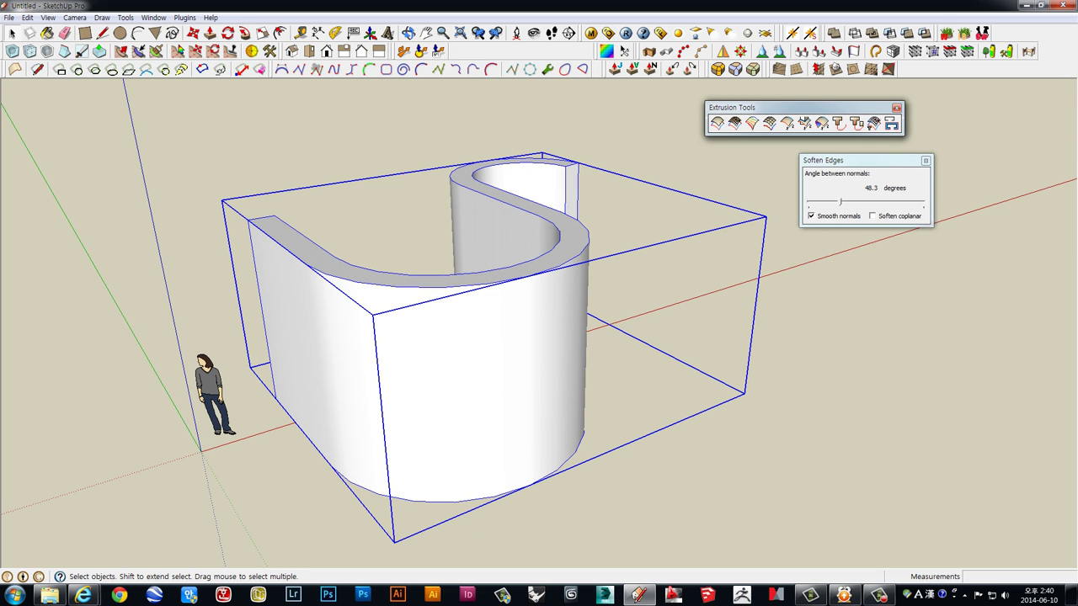